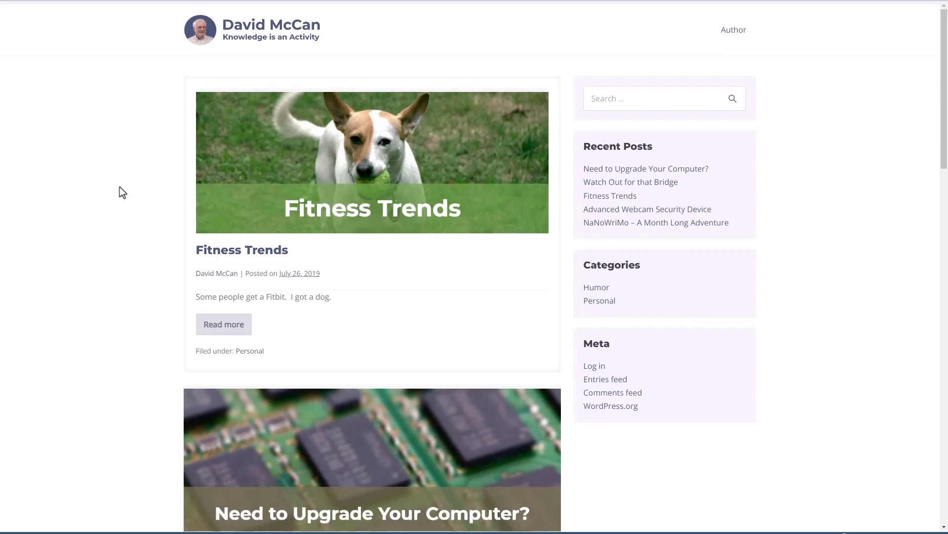
Log in to the WordPress admin dashboard from the site's front page.
key("ctrl+alt+shift+p")
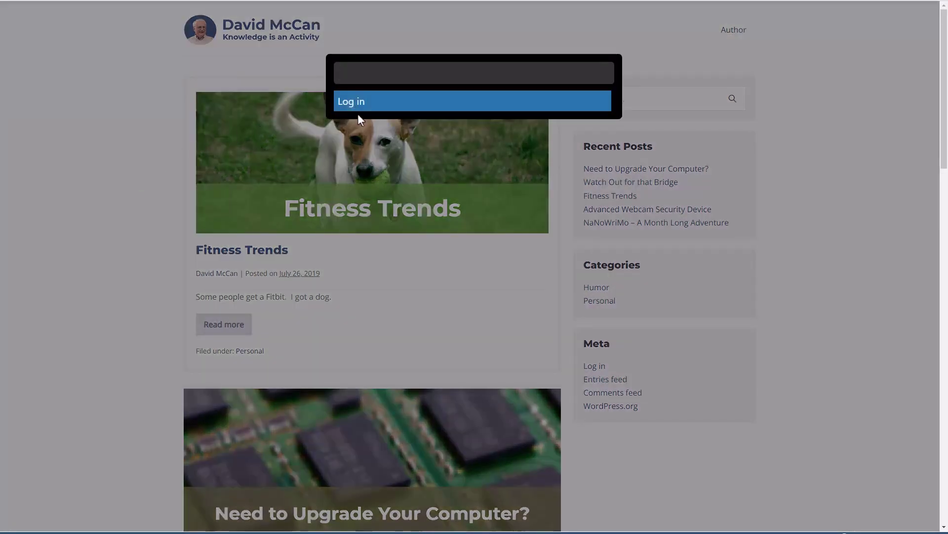
left_click(366, 107)
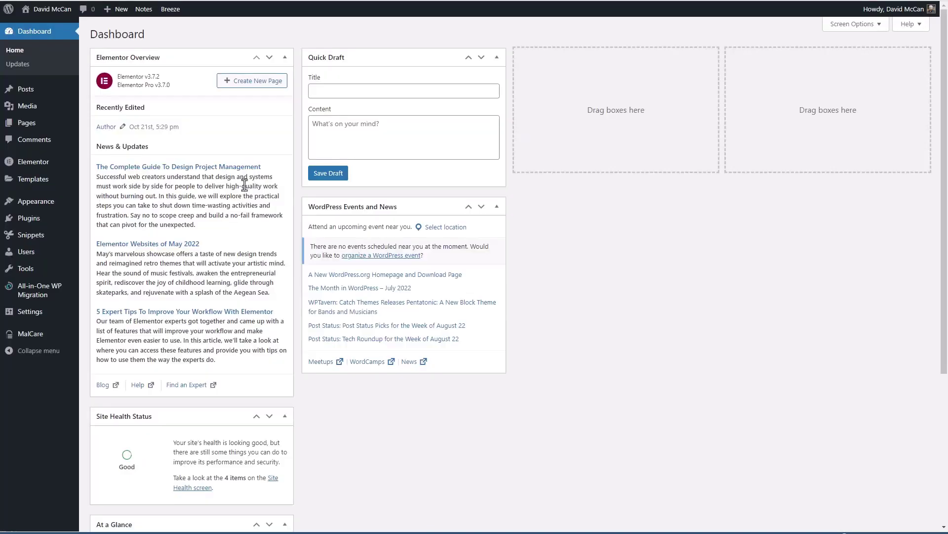
left_click(843, 2)
Install a plugin from the uploaded file wp-reset-pro-v604.zip and activate it.
mouse_move(31, 218)
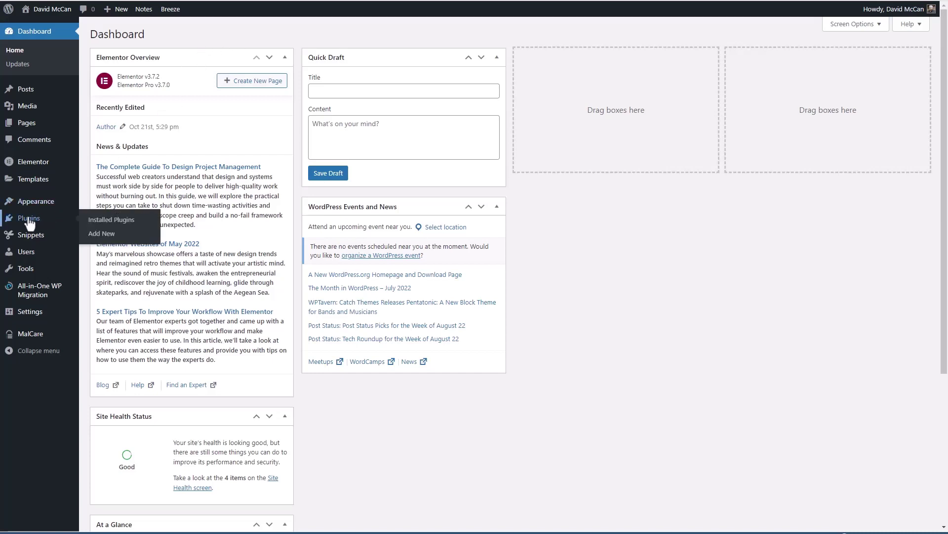
left_click(101, 234)
left_click(173, 35)
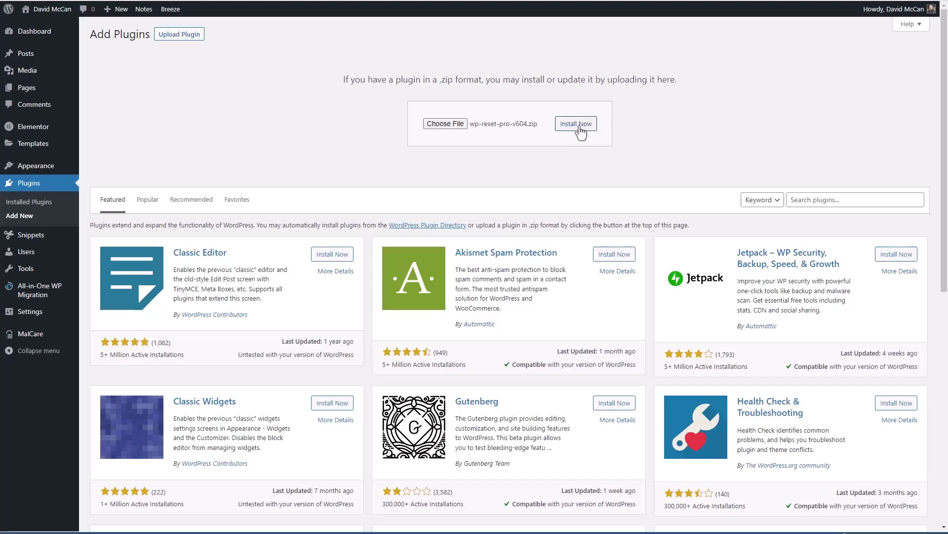
left_click(577, 125)
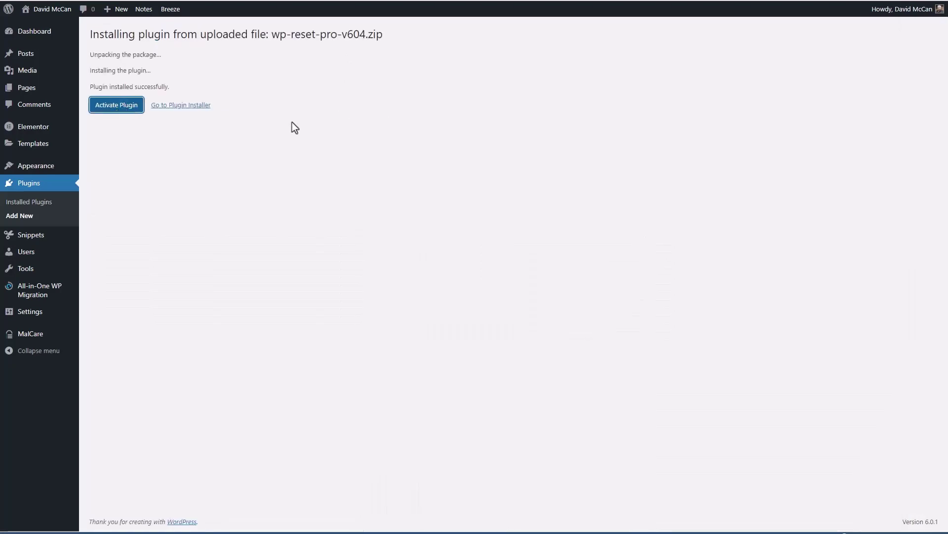
left_click(253, 299)
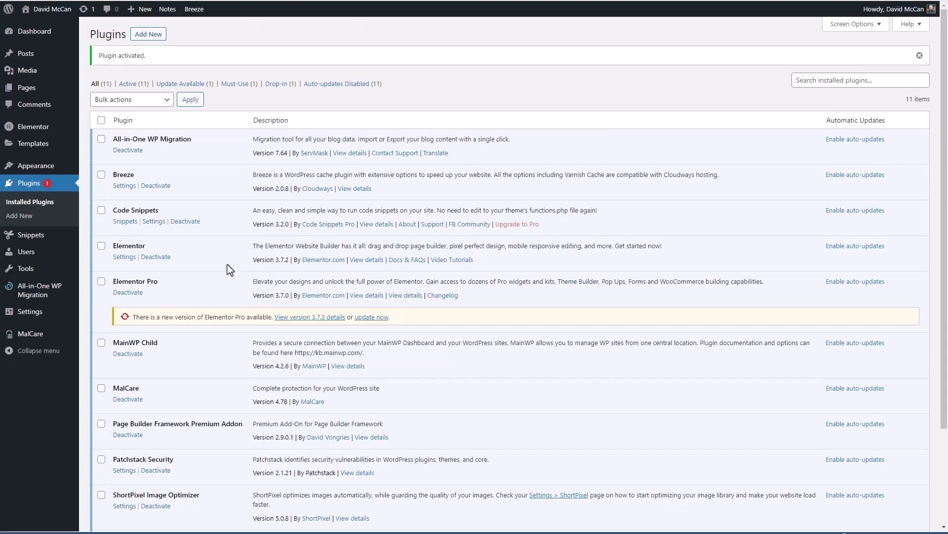
Update the outdated Elementor Pro plugin to version 3.7.3 through the WordPress updates.
scroll(240, 260, "down", 3)
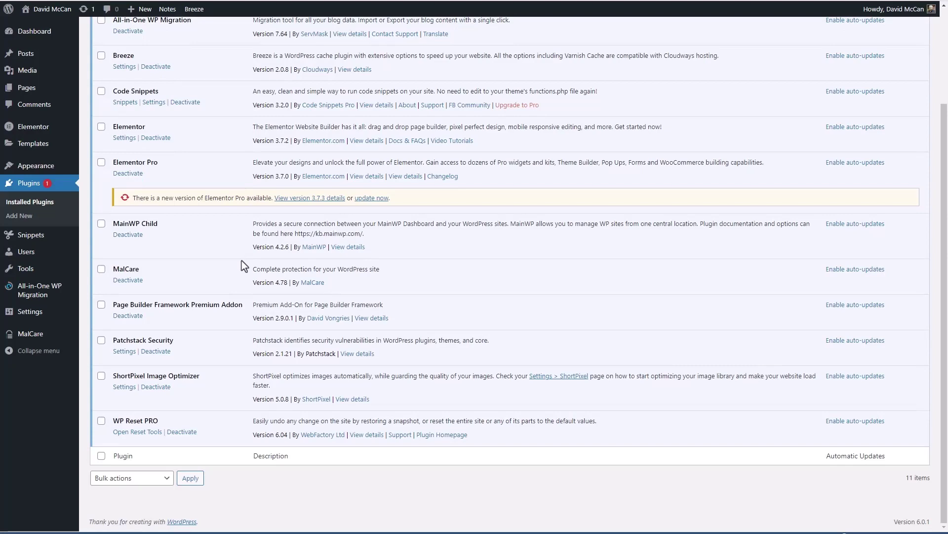
scroll(242, 260, "up", 3)
left_click(99, 47)
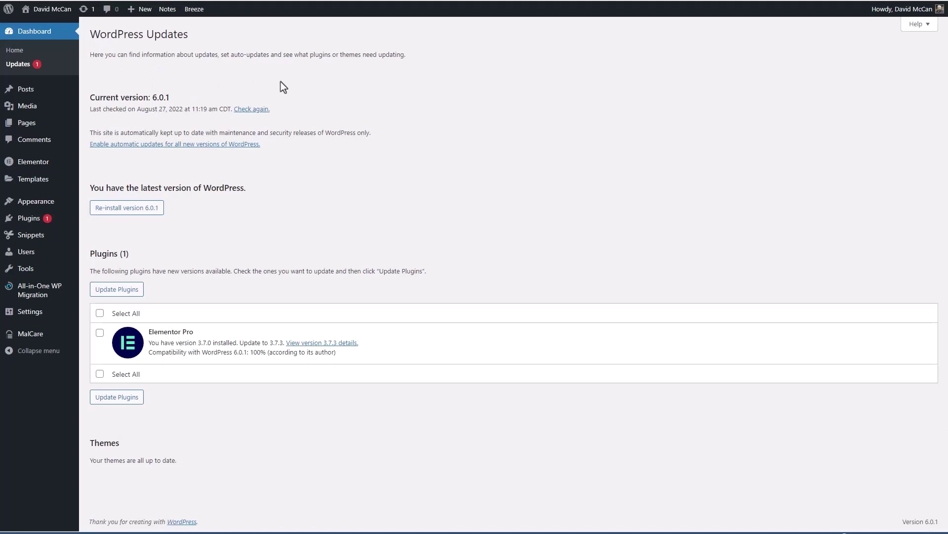
left_click(99, 313)
left_click(124, 294)
Activate WP Reset PRO with the license key and skip its onboarding.
mouse_move(37, 316)
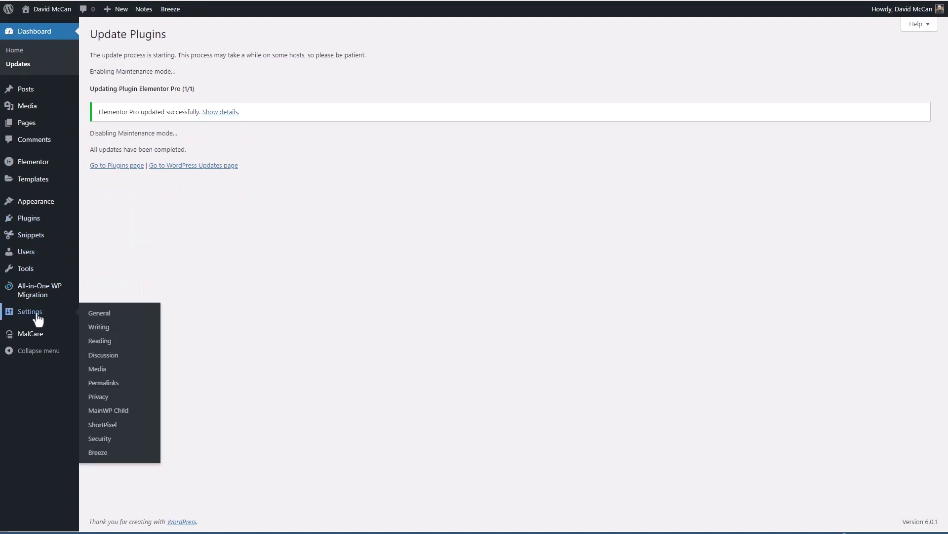
mouse_move(27, 269)
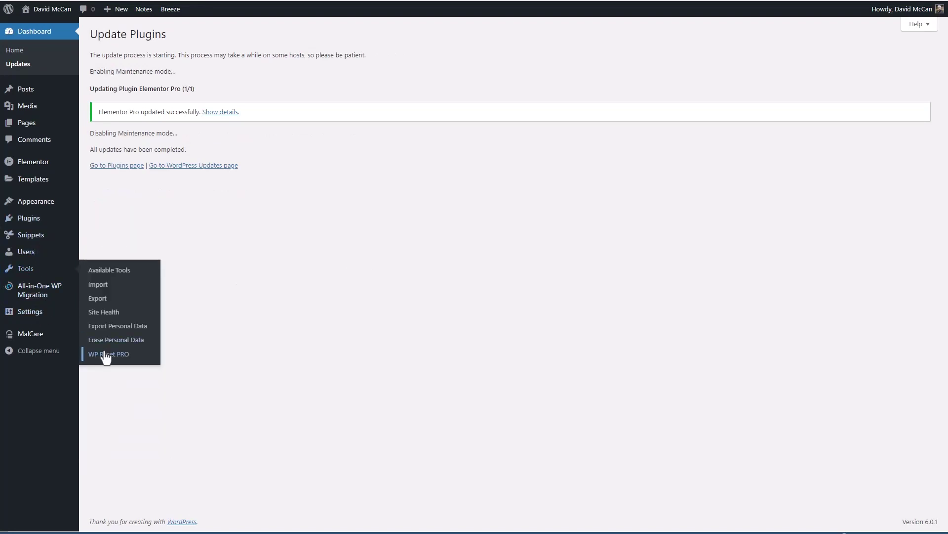
left_click(137, 353)
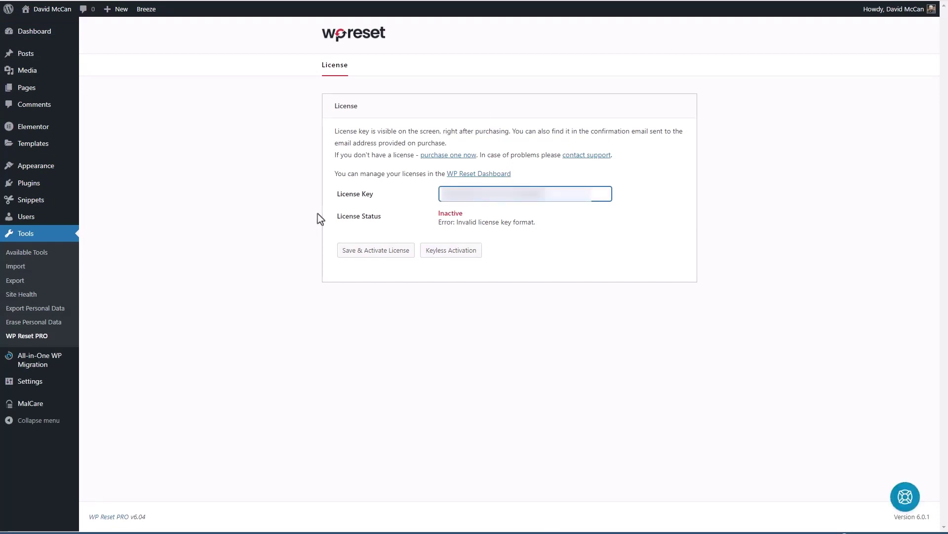
key("Return")
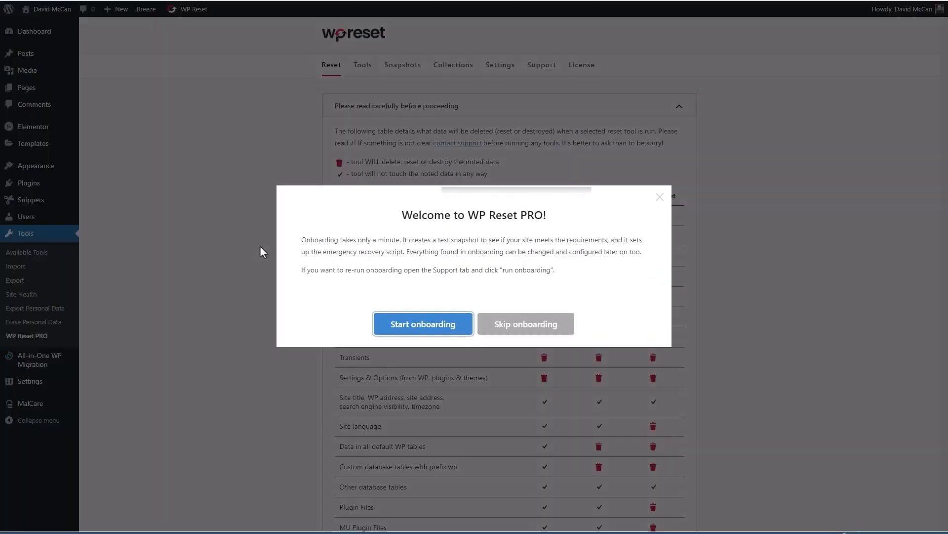
left_click(520, 324)
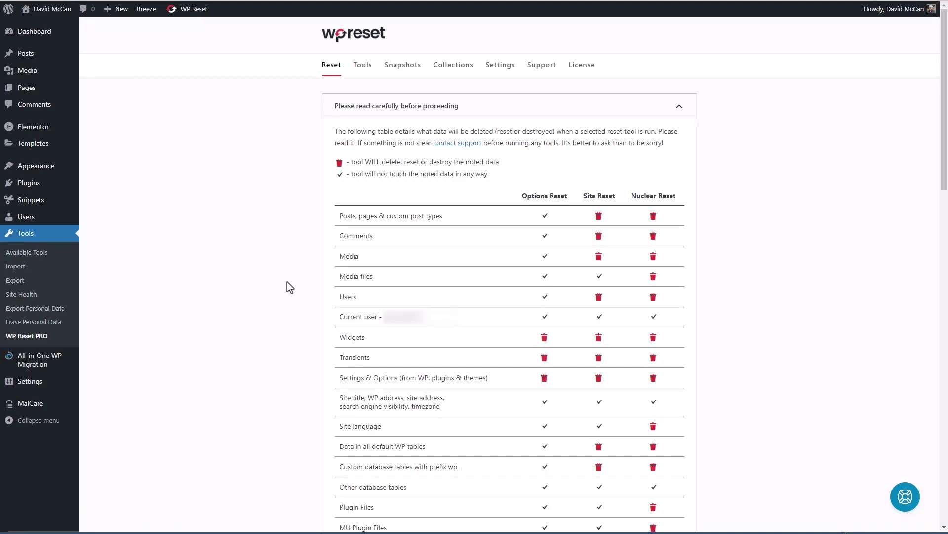
Review which data the Options, Site and Nuclear resets delete or keep, and read the individual reset tool descriptions.
scroll(287, 282, "down", 1)
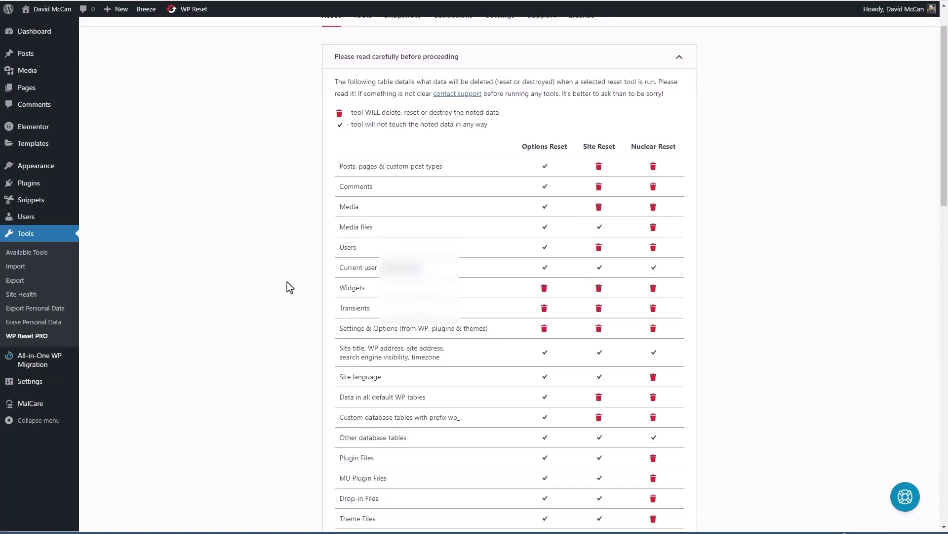
scroll(336, 247, "up", 1)
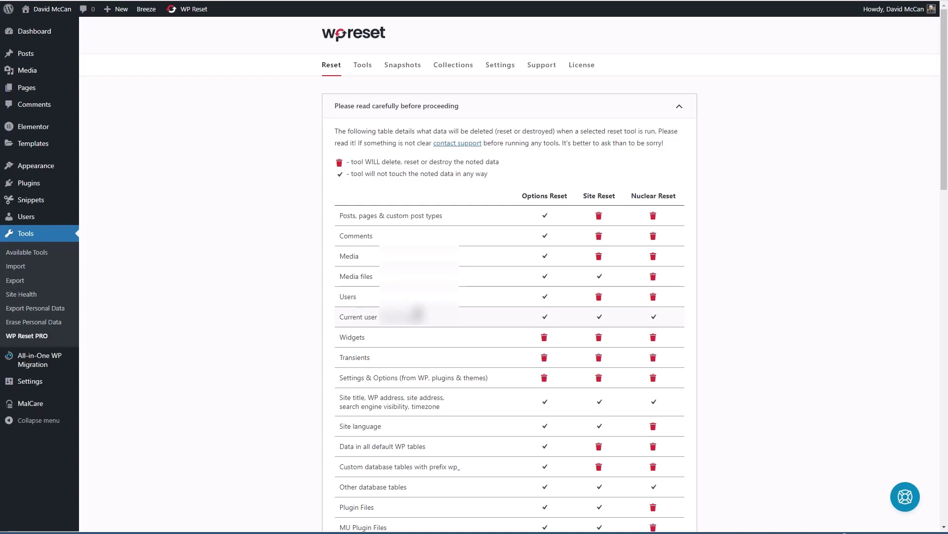
scroll(419, 222, "down", 7)
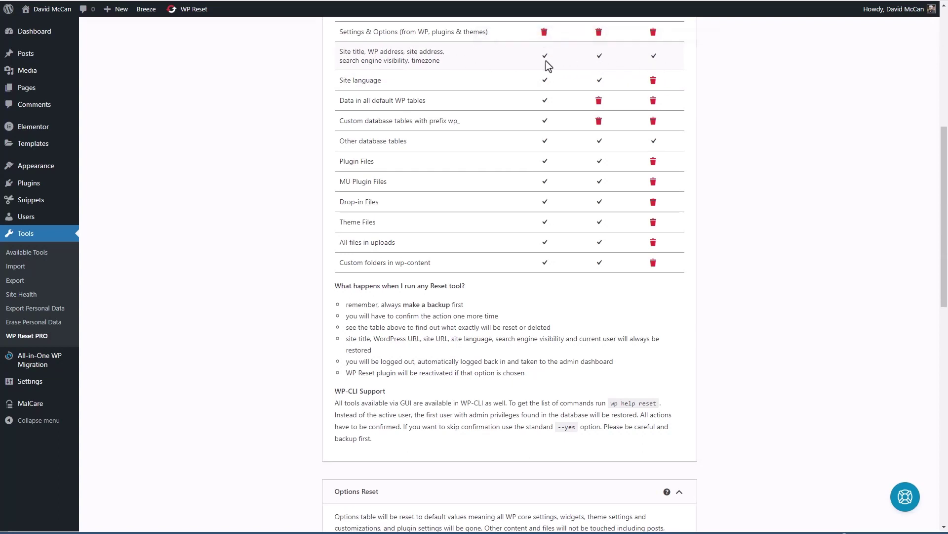
mouse_move(655, 143)
mouse_move(602, 166)
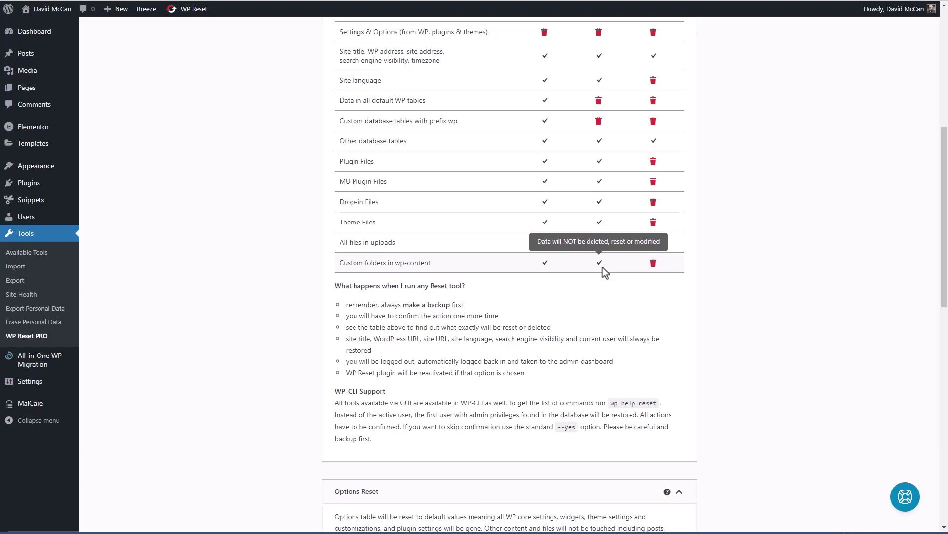
scroll(604, 269, "down", 6)
scroll(602, 268, "down", 7)
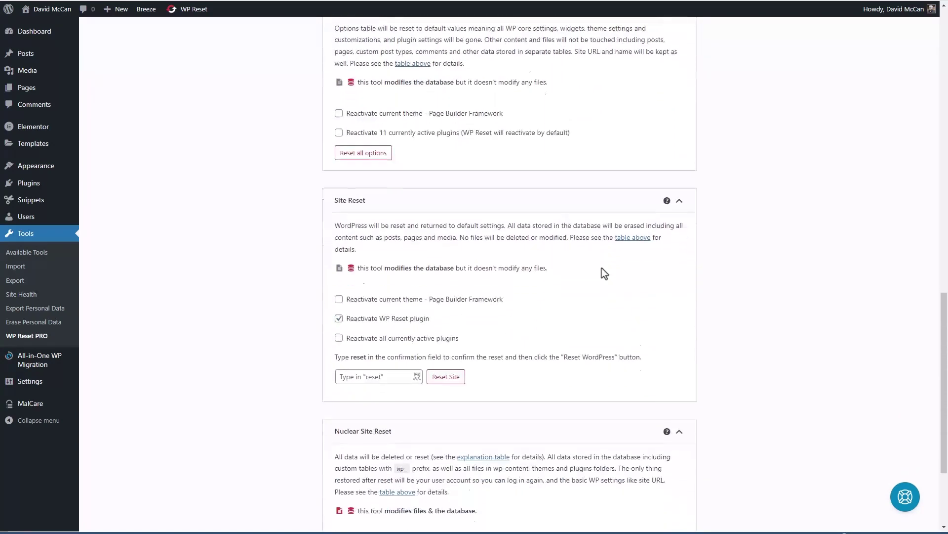
Run the Nuclear Site Reset with the WP Reset plugin set to reactivate, entering "reset" as confirmation.
left_click(388, 447)
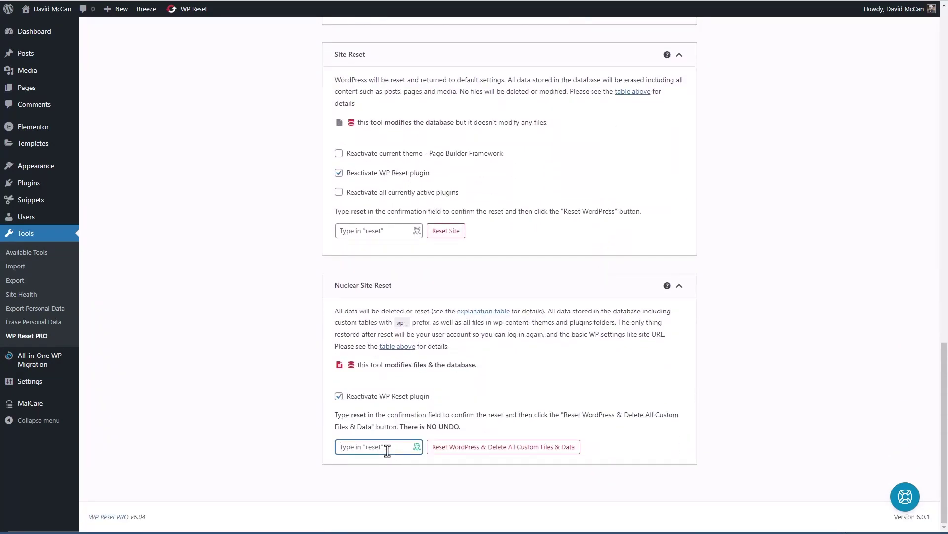
type("reset")
left_click(492, 451)
left_click(450, 352)
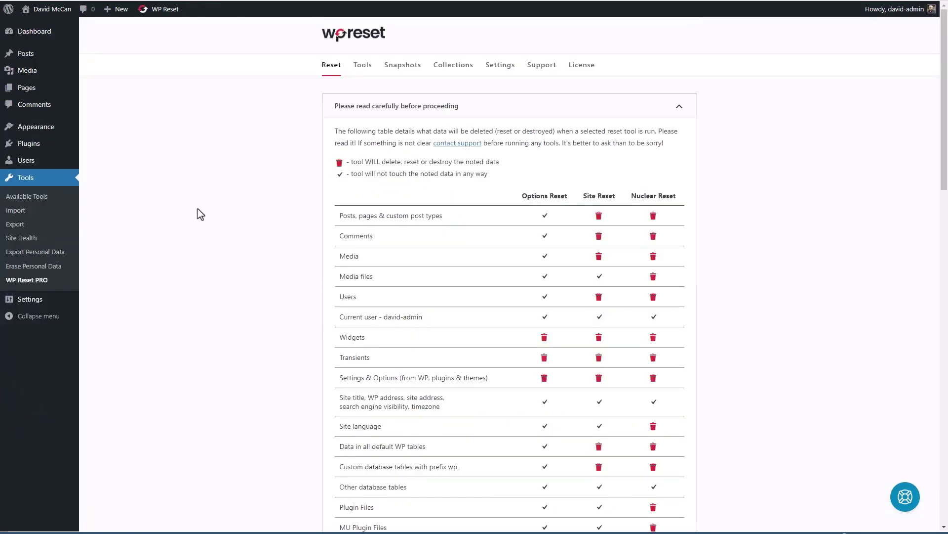
Check what the media library, posts list and pages list contain after the reset.
left_click(27, 70)
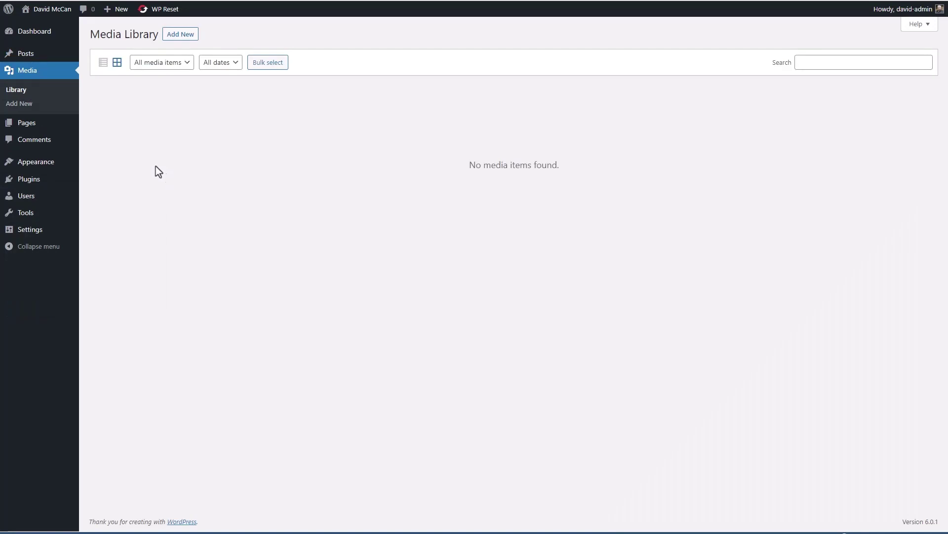
left_click(28, 54)
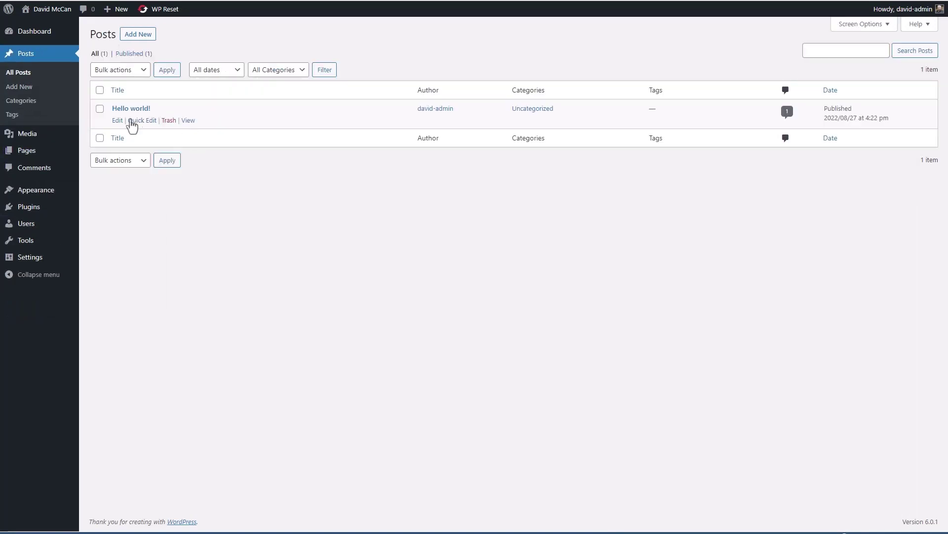
left_click(20, 150)
mouse_move(215, 131)
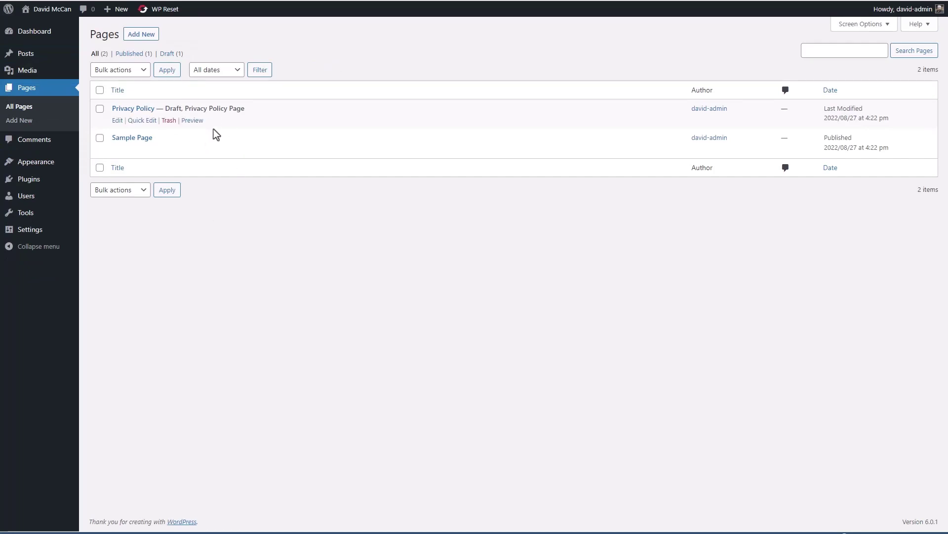
Install the Twenty Twenty-Two theme from the theme directory and activate it.
left_click(33, 169)
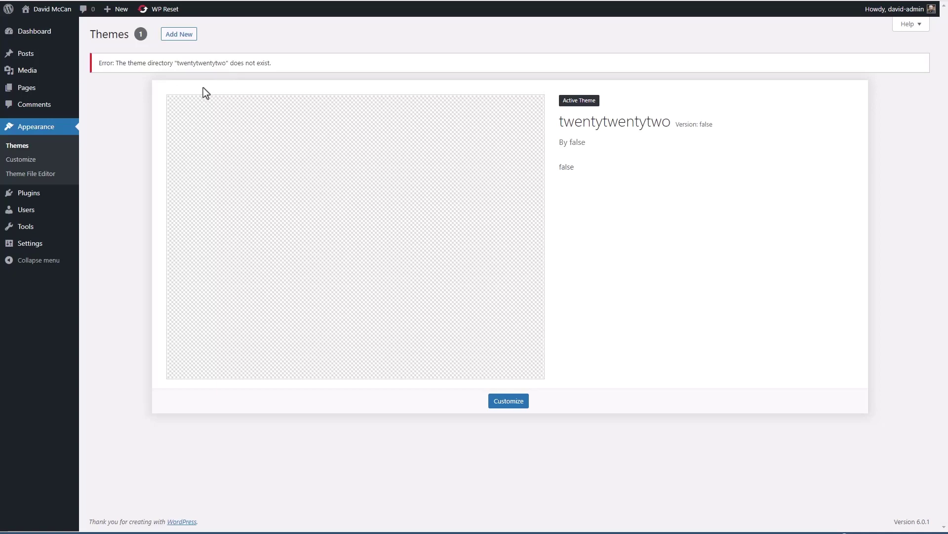
left_click(190, 38)
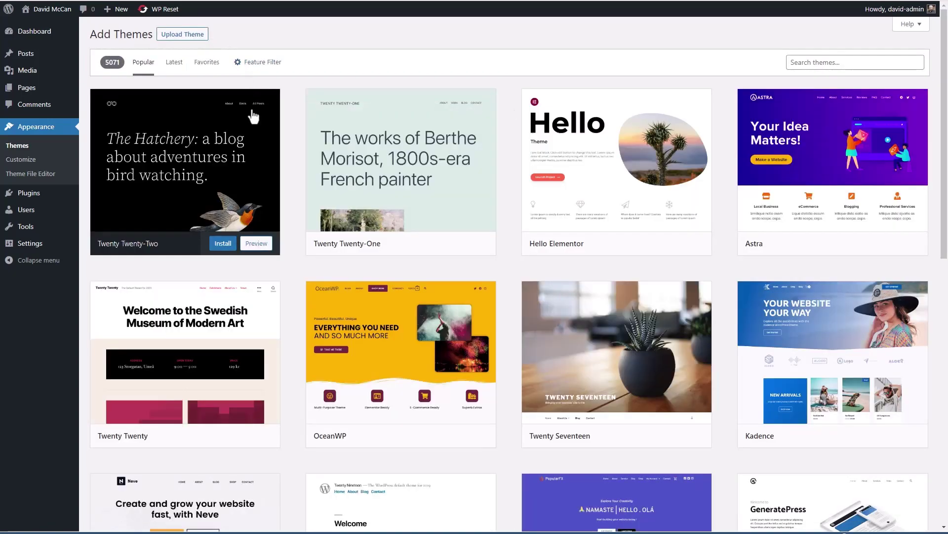
left_click(223, 243)
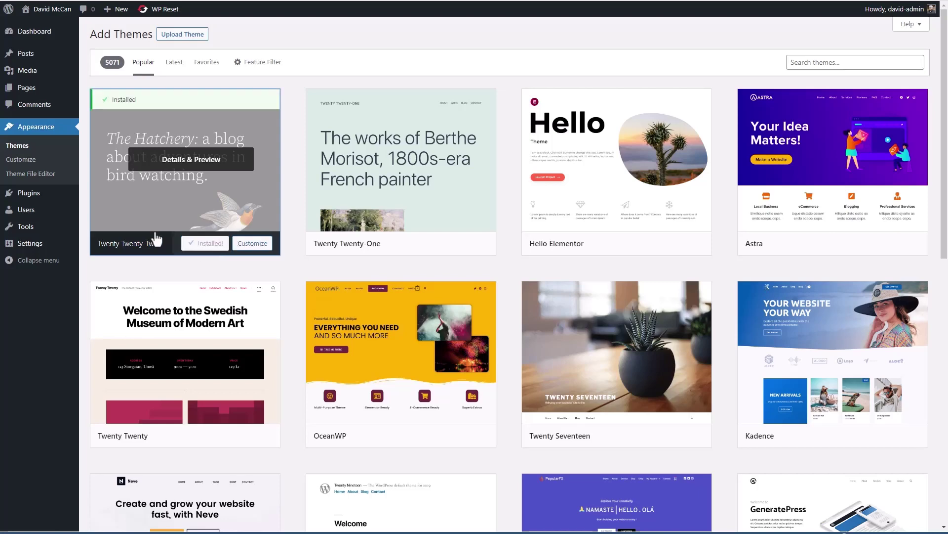
left_click(212, 243)
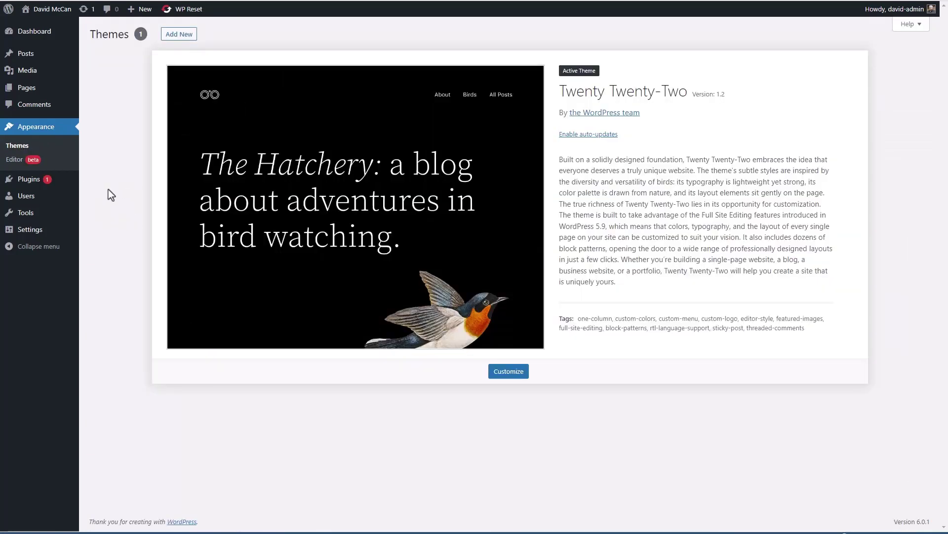
Deactivate the WP Reset PRO plugin and delete it from the site.
left_click(26, 182)
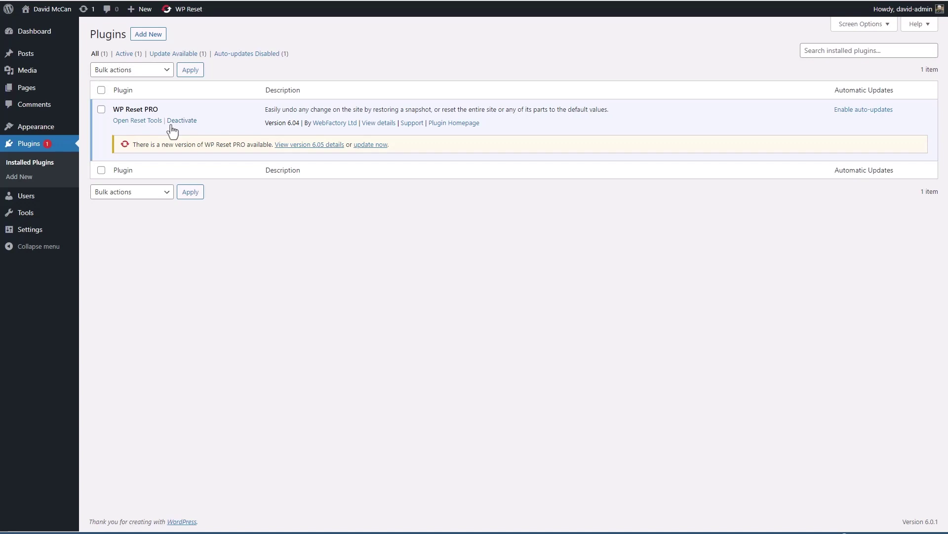
left_click(181, 122)
left_click(154, 146)
left_click(402, 65)
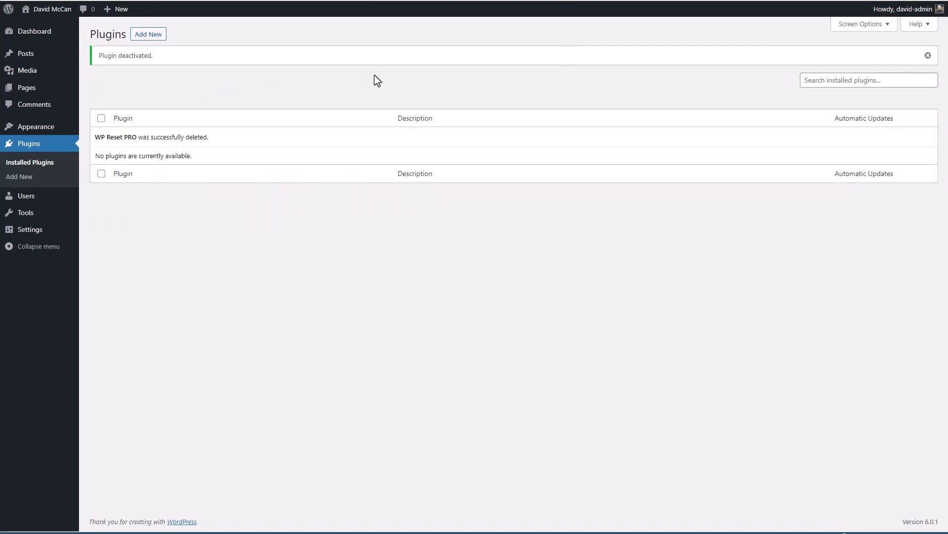
Set the week to start on Sunday in the general settings and save the changes.
mouse_move(11, 234)
left_click(93, 232)
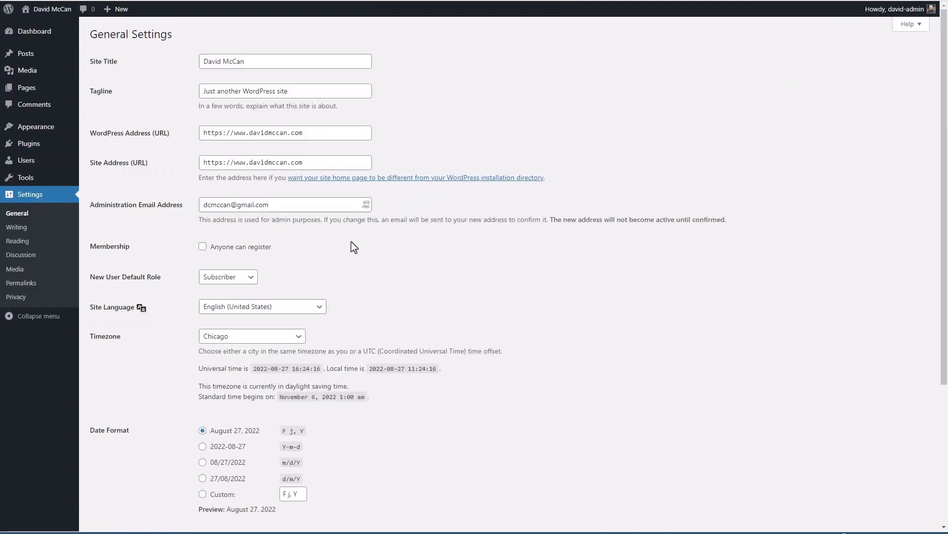
scroll(350, 241, "down", 4)
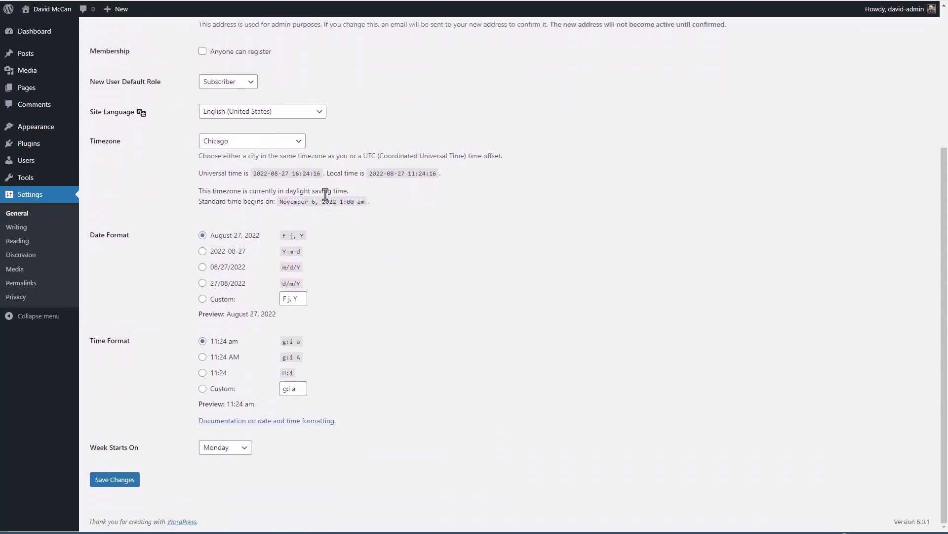
left_click(225, 447)
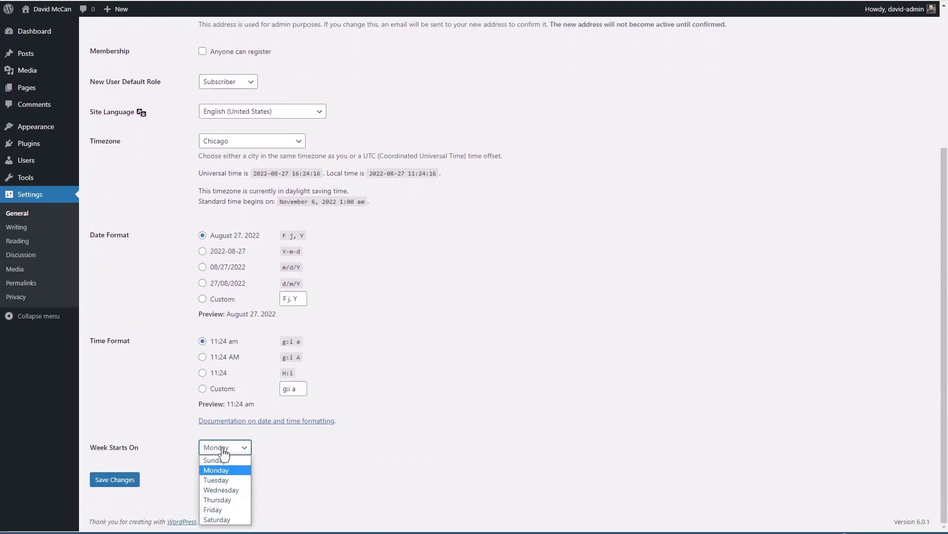
left_click(220, 460)
left_click(113, 479)
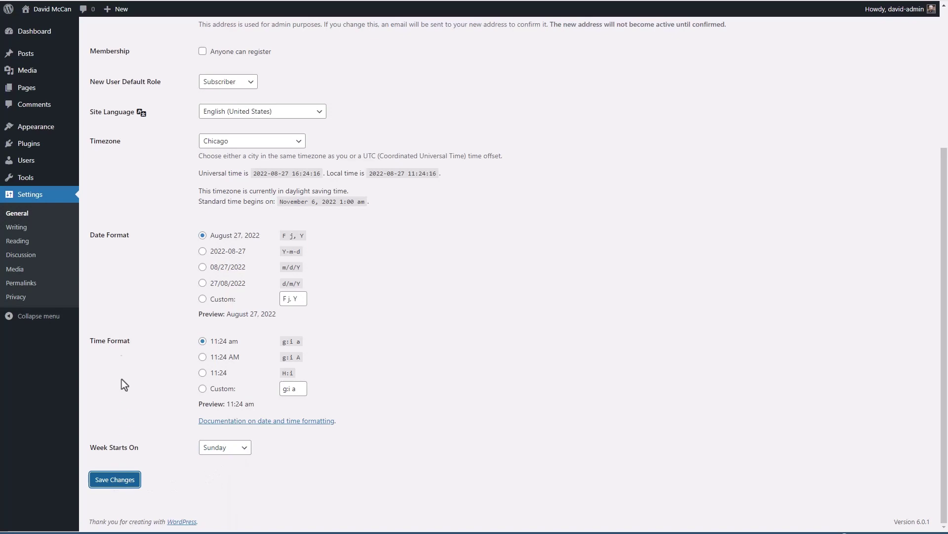
Set the permalink structure to Post name and save the changes.
left_click(24, 284)
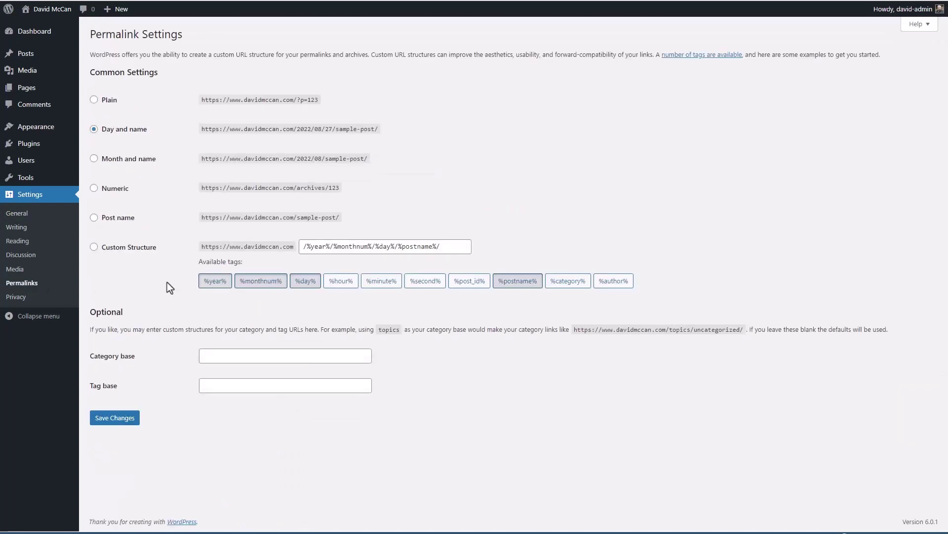
left_click(119, 218)
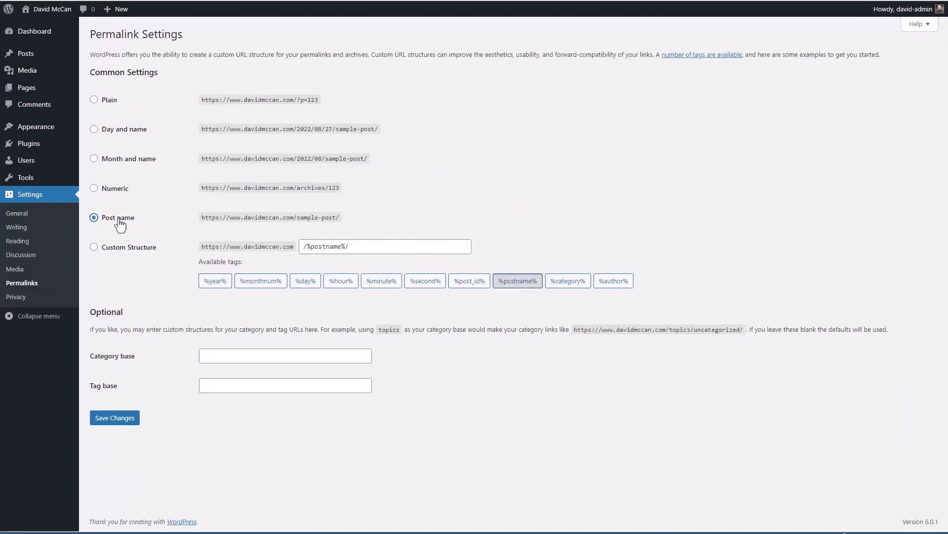
left_click(121, 423)
In the media settings, turn off cropping thumbnails to exact dimensions and set the thumbnail size to 300 by 300.
left_click(17, 270)
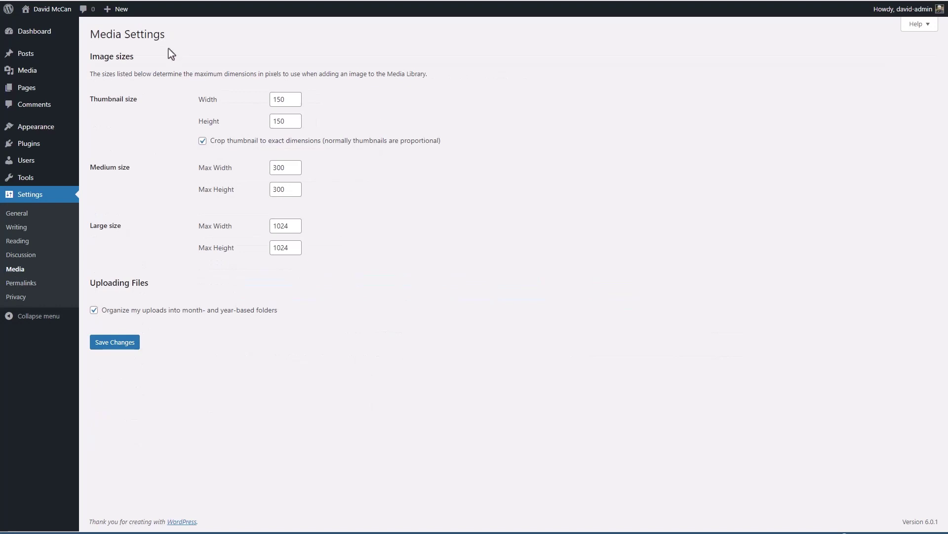
left_click(203, 142)
left_click(286, 99)
double_click(279, 99)
type("300")
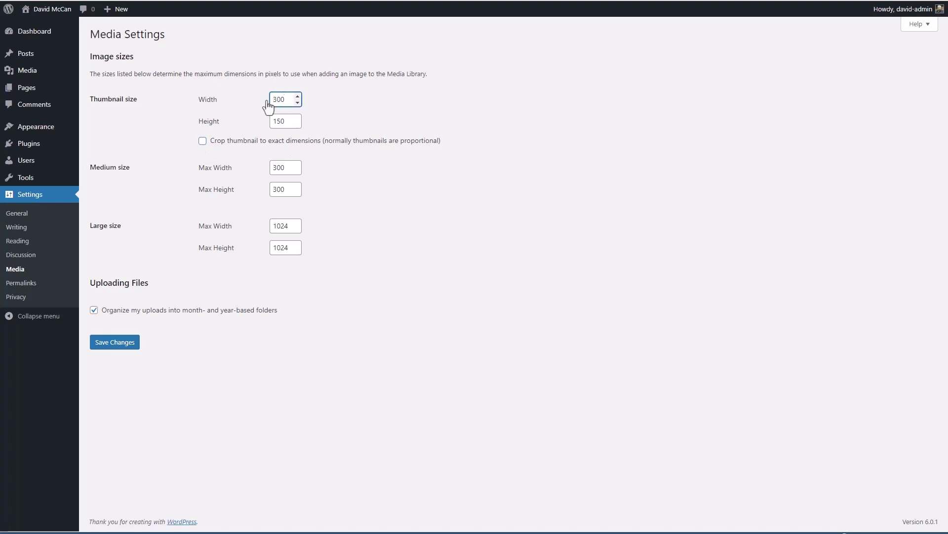
double_click(284, 121)
type("300")
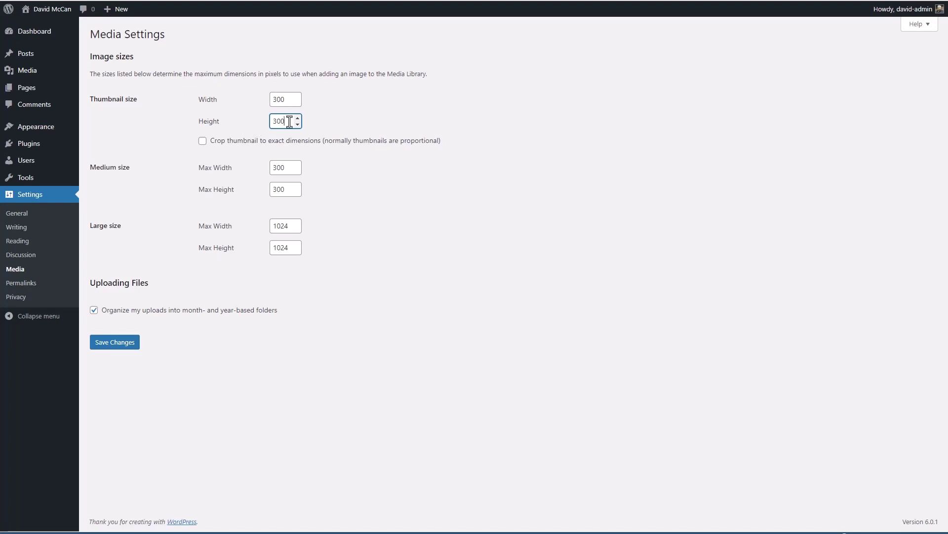
Set the medium image size to 600 by 600 and the large size to 1200 by 1200, and save the media settings.
left_click_drag(275, 165, 271, 191)
type("66")
left_click_drag(292, 225, 249, 222)
type("1200")
left_click_drag(271, 247, 285, 248)
type("1200")
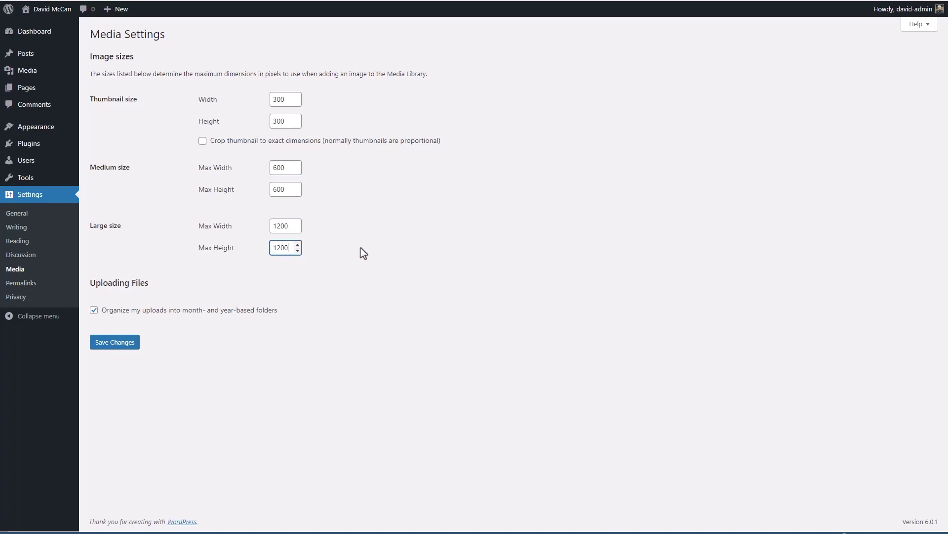
left_click(361, 247)
left_click(116, 343)
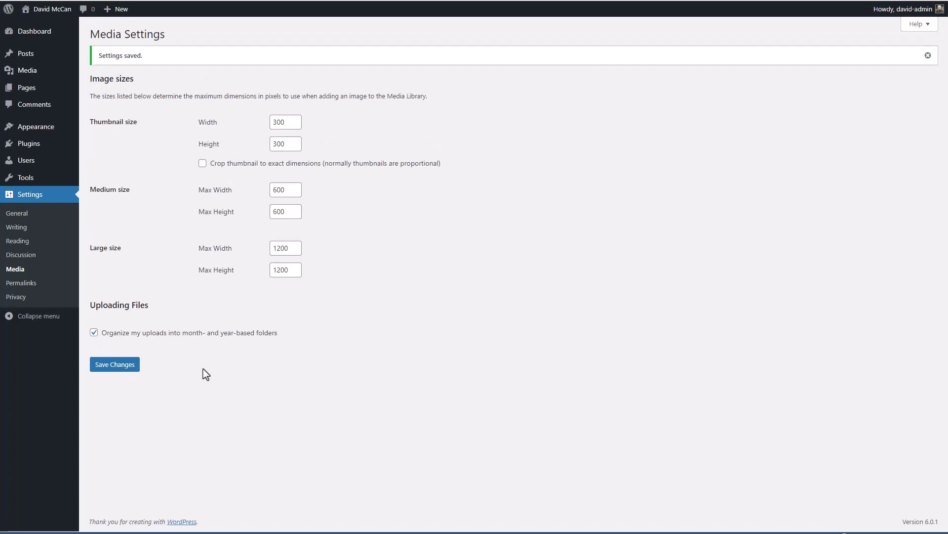
View the site's front page with the new theme and return to the dashboard.
mouse_move(52, 13)
left_click(52, 13)
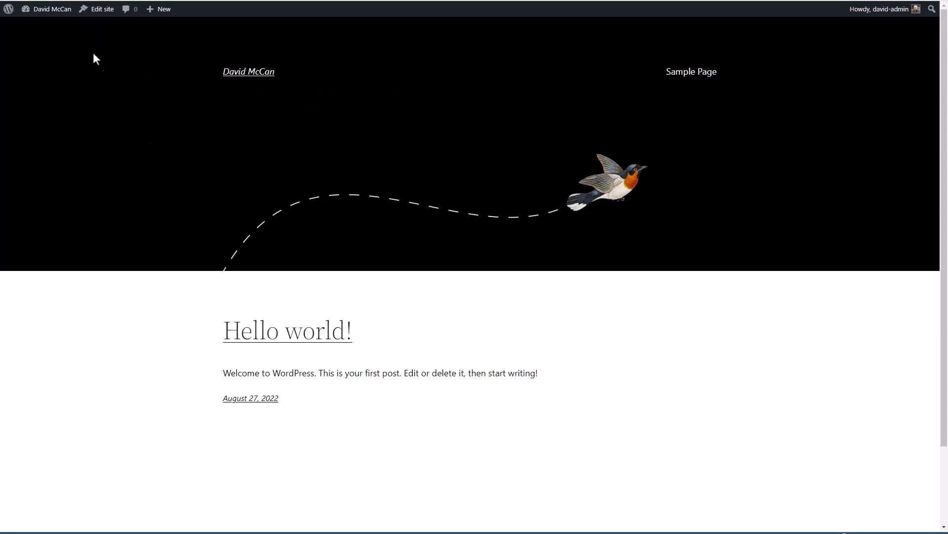
mouse_move(59, 12)
left_click(44, 25)
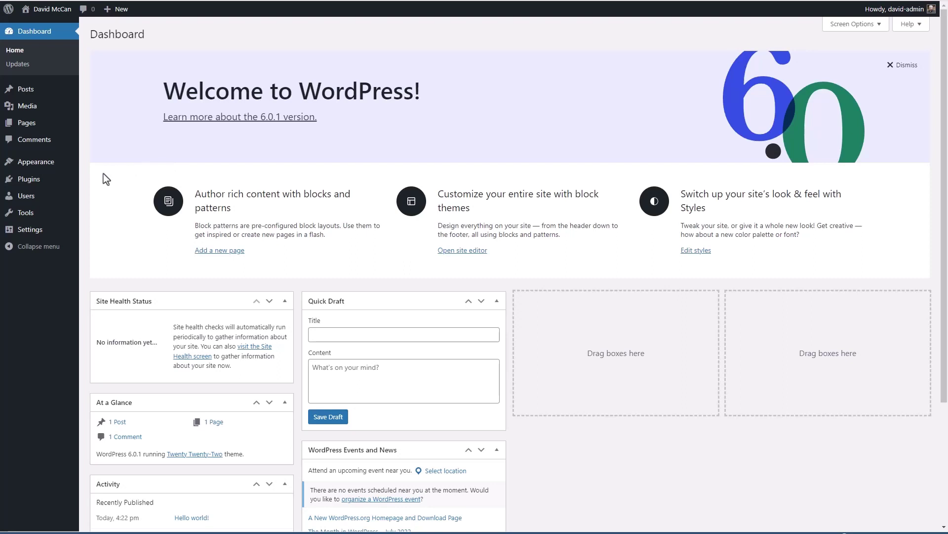
Install the Patchstack plugin from the uploaded file www-davidmccan-com_patchstack-plugin.zip and activate it.
mouse_move(30, 182)
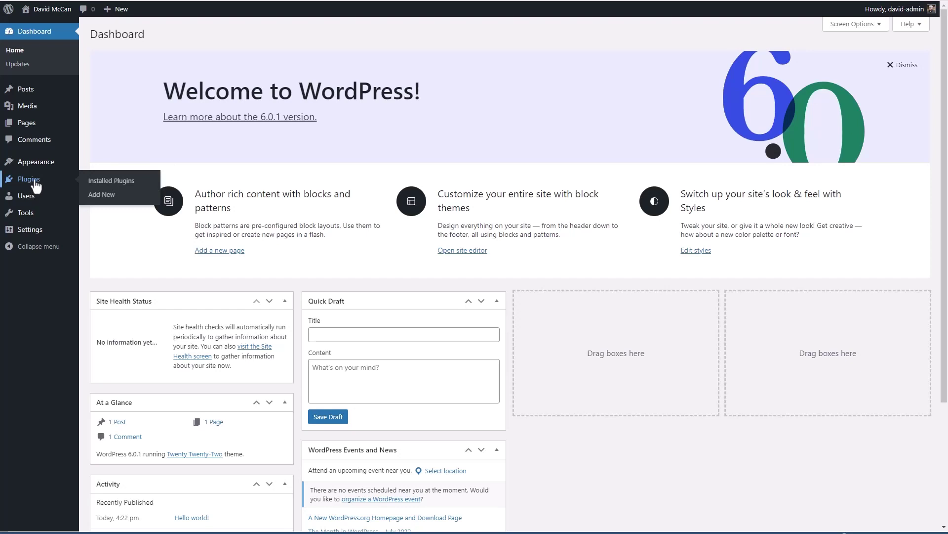
left_click(102, 195)
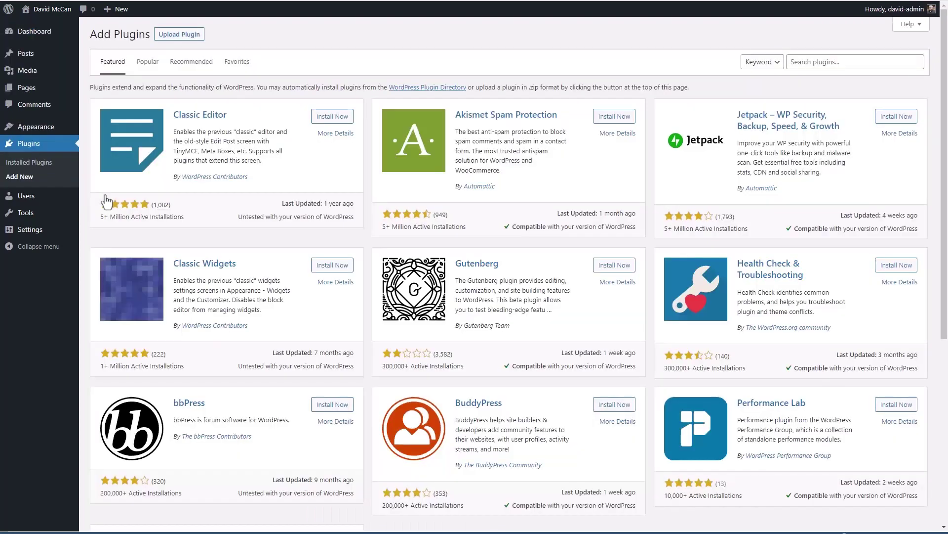
left_click(186, 34)
left_click(443, 124)
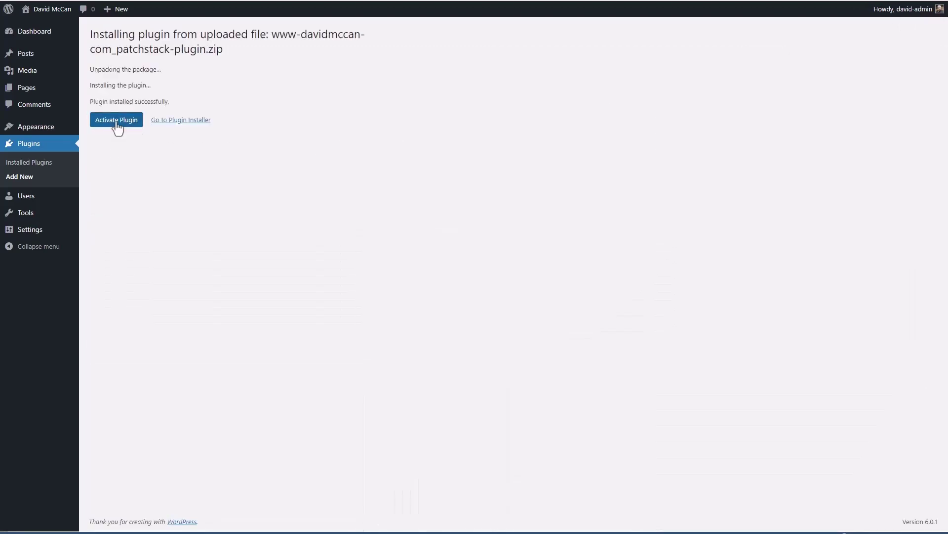
left_click(116, 120)
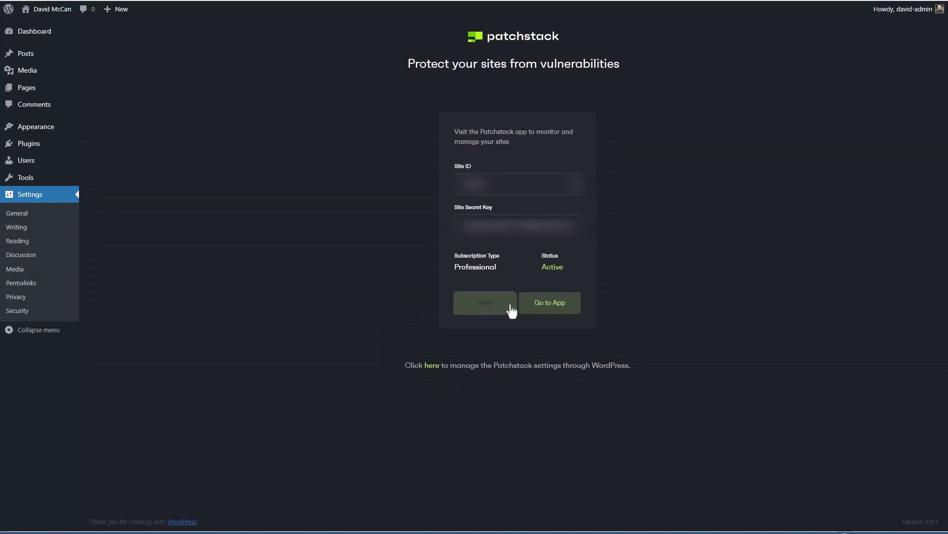
In Patchstack's hardening settings, enable auto-updates for vulnerable plugins, uploading of failed logins to Patchstack, and restricted WP REST API access.
left_click(432, 367)
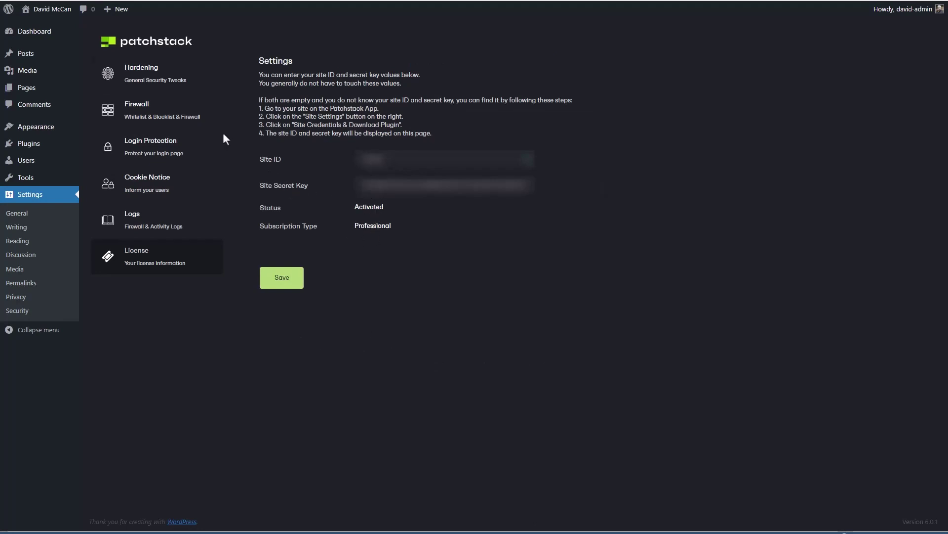
left_click(139, 74)
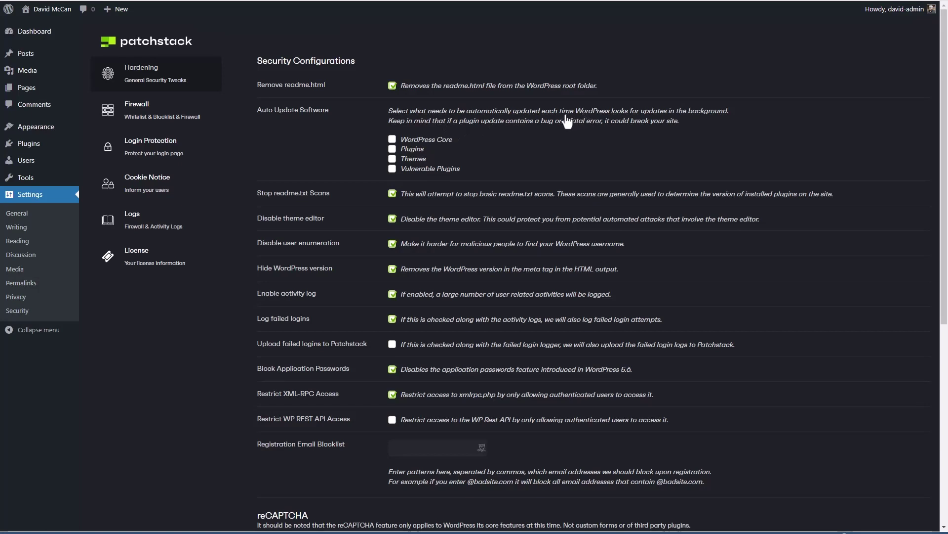
left_click(393, 169)
scroll(349, 256, "down", 1)
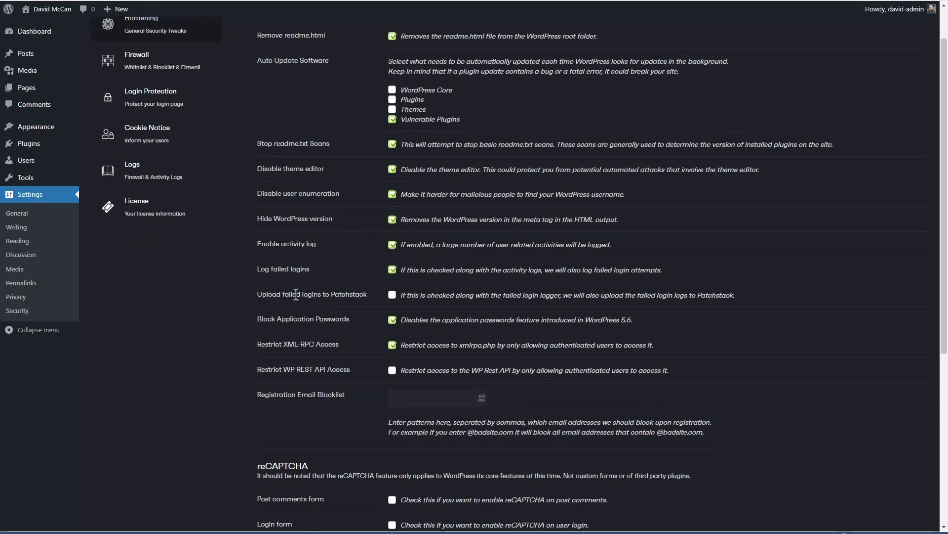
left_click(392, 296)
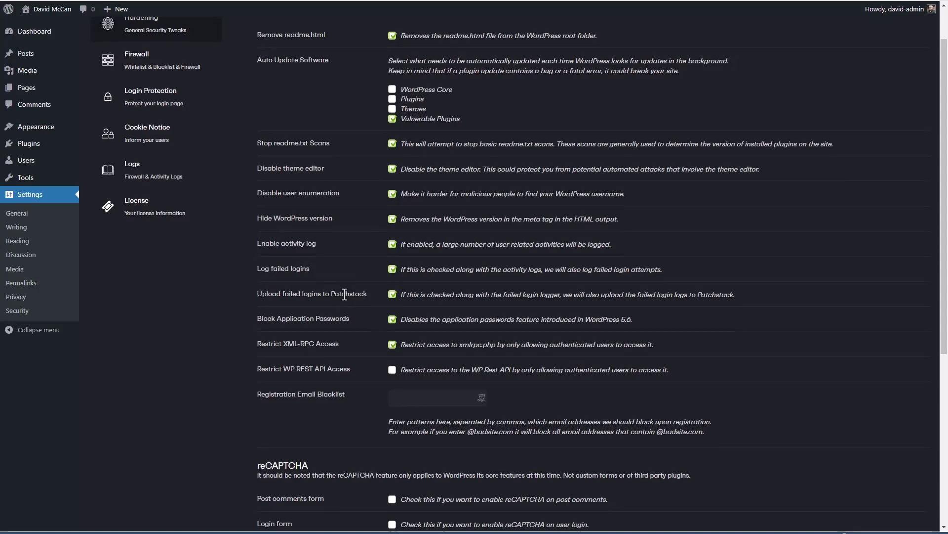
scroll(344, 294, "down", 1)
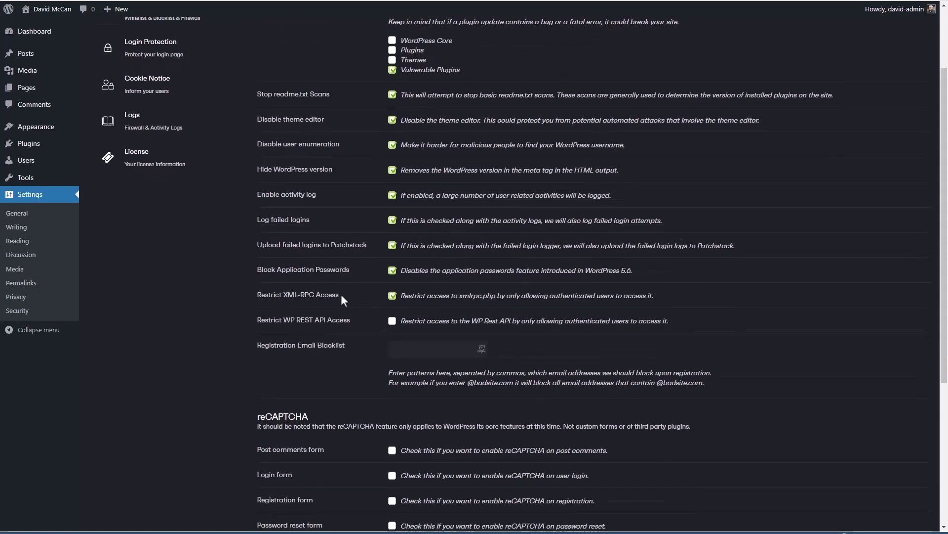
scroll(342, 295, "down", 2)
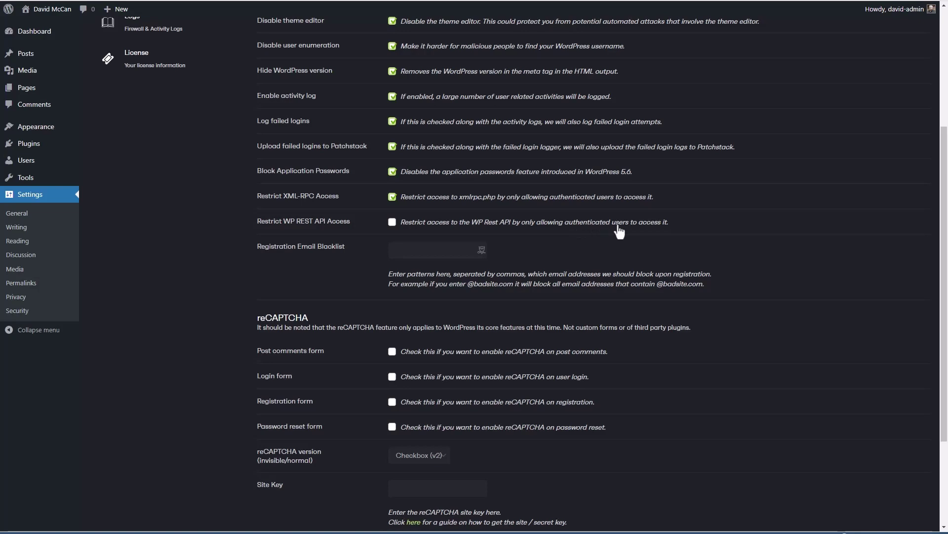
left_click(392, 222)
Enable reCAPTCHA for post comments, login, registration and password reset, enter the reCAPTCHA site key and secret key, and save the hardening settings.
scroll(395, 237, "down", 3)
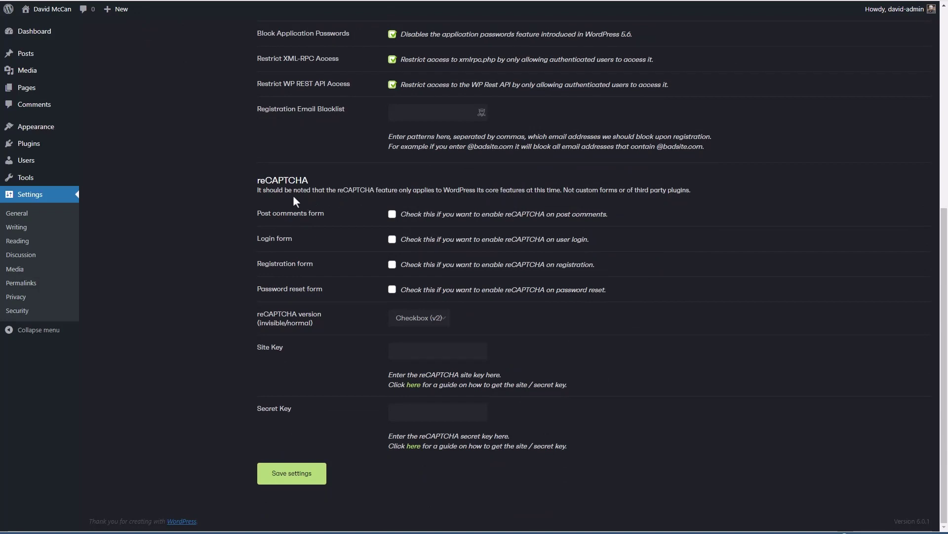
left_click(392, 214)
left_click(392, 239)
left_click(393, 266)
left_click(392, 289)
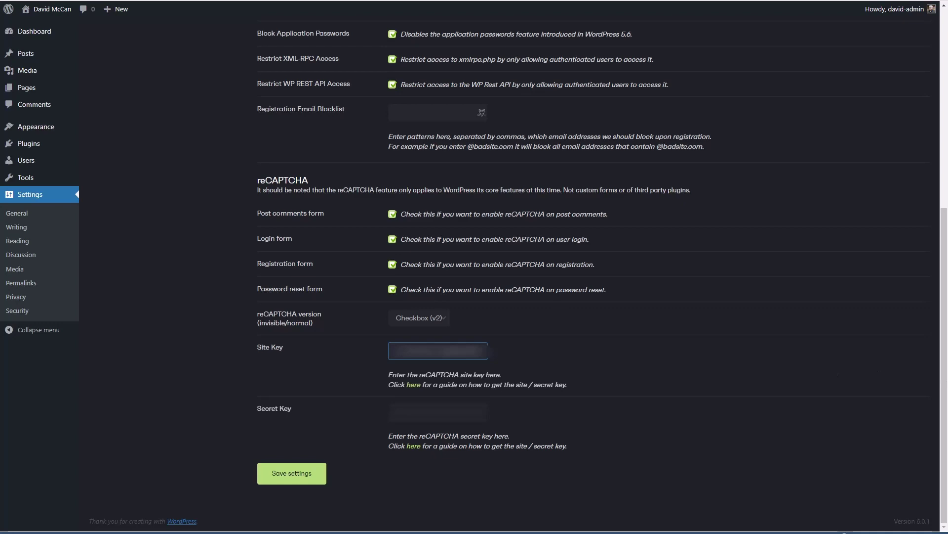
left_click(269, 476)
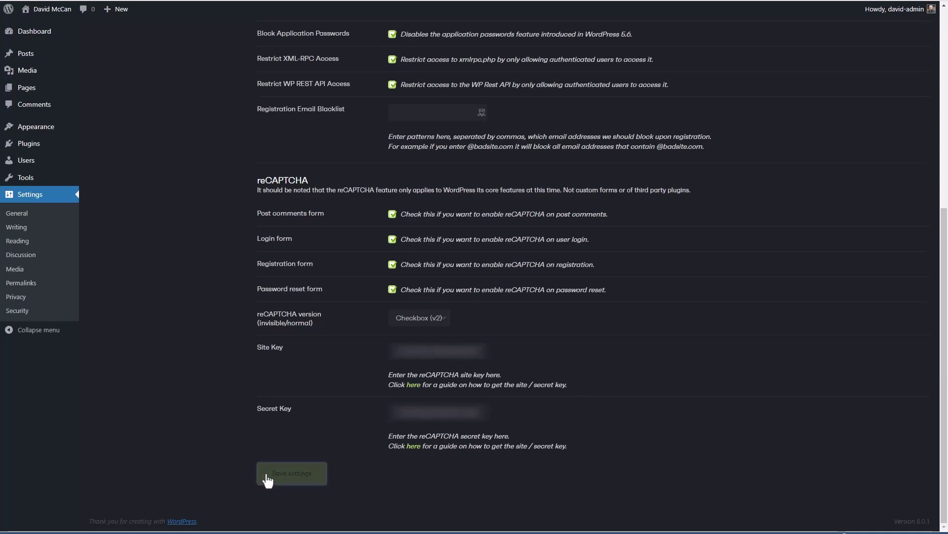
Review Patchstack's firewall settings, including the blocked-request limit, .htaccess features, country blocking and IP lists, and save them.
left_click(146, 137)
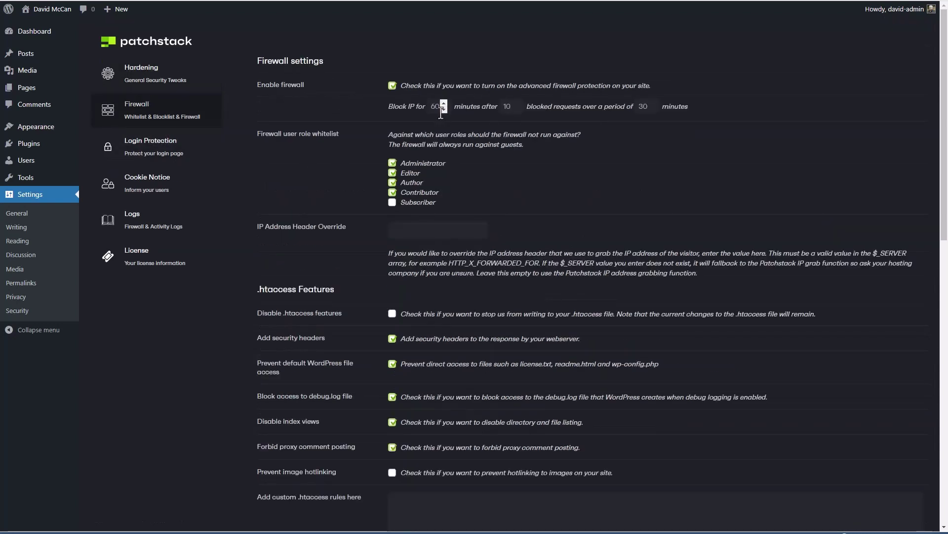
double_click(507, 107)
scroll(299, 215, "down", 2)
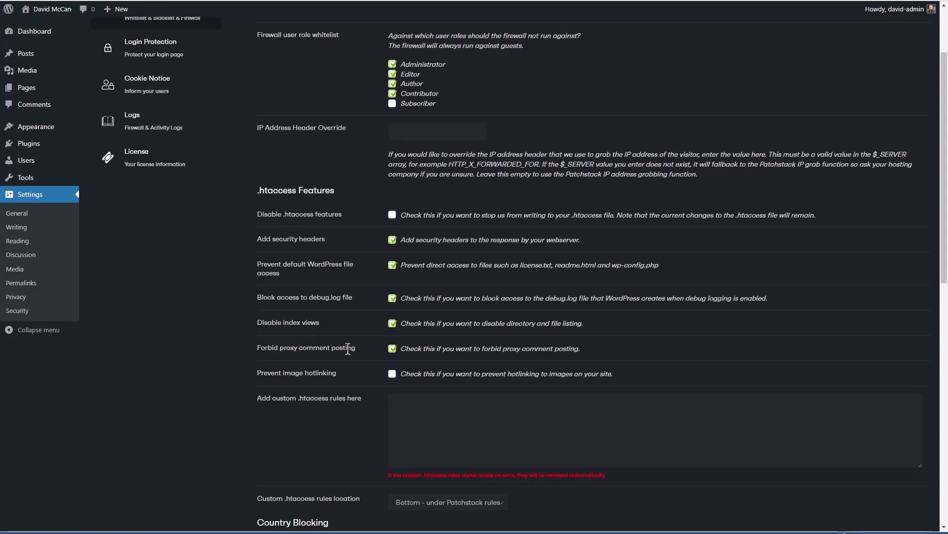
scroll(346, 342, "down", 5)
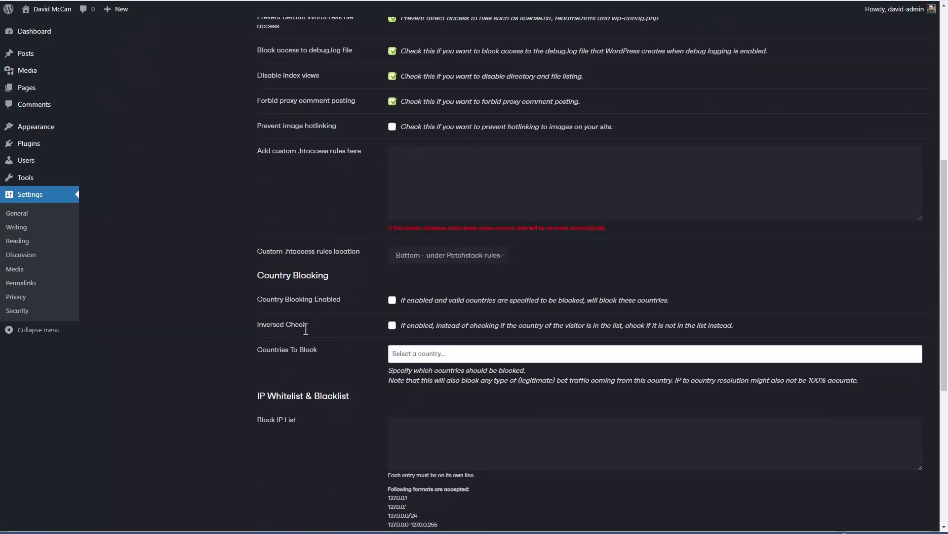
scroll(236, 316, "down", 3)
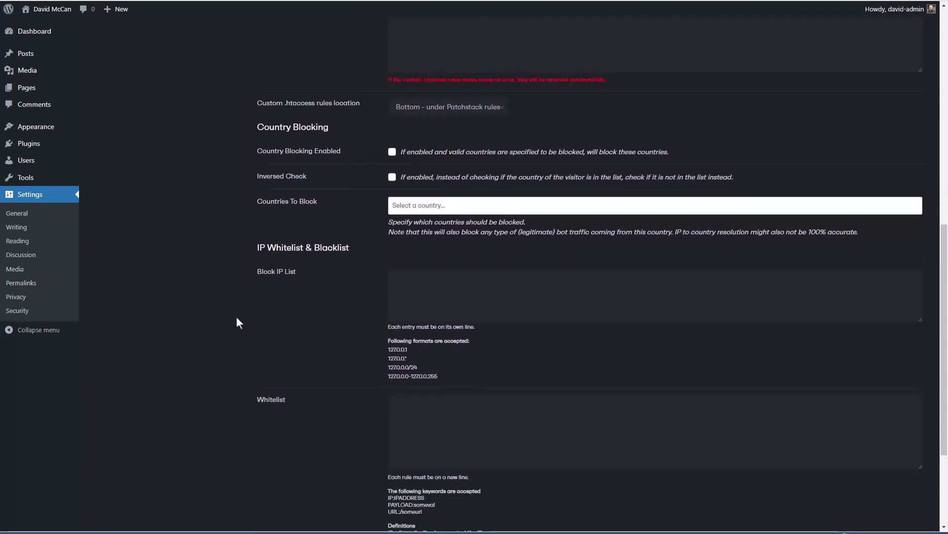
scroll(300, 292, "down", 3)
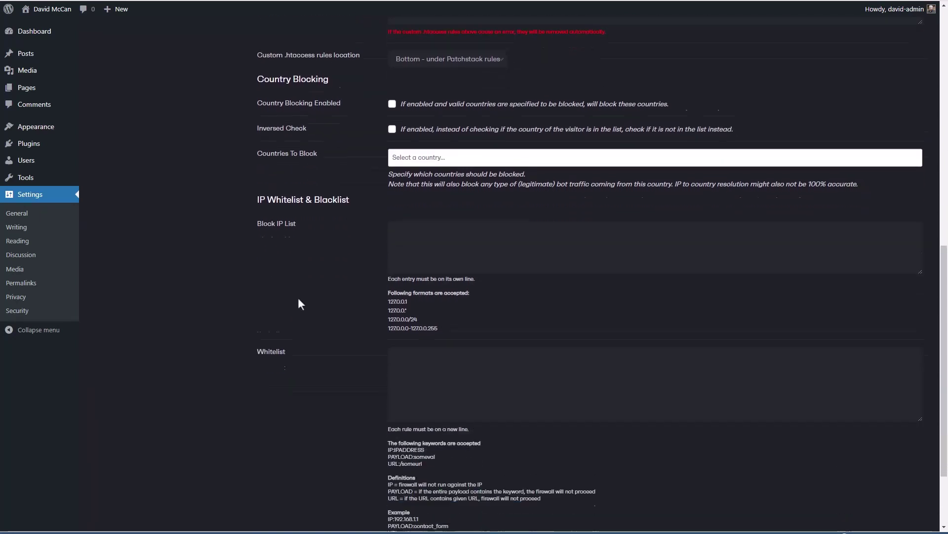
left_click(291, 473)
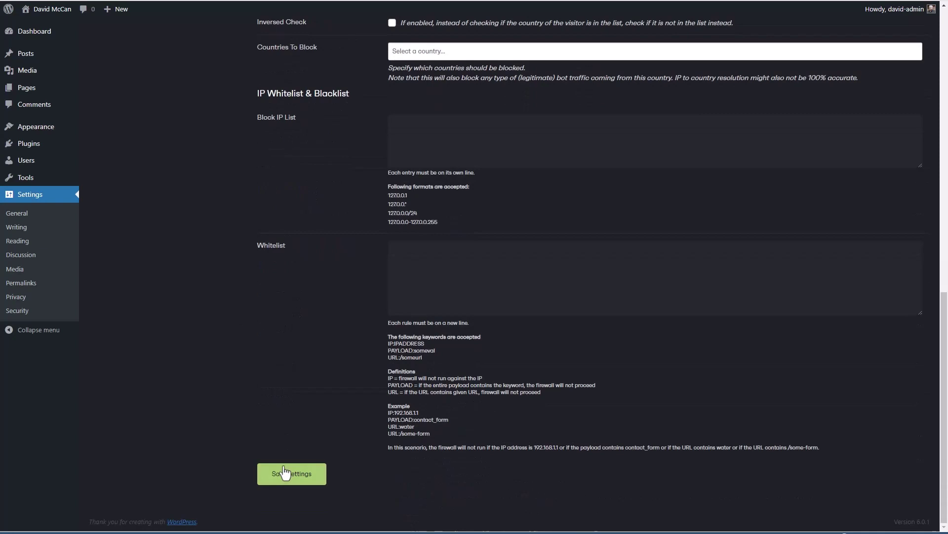
Enable the automatic brute-force IP ban in Patchstack's login protection, set it to 5 failed login attempts, and save the settings.
left_click(158, 179)
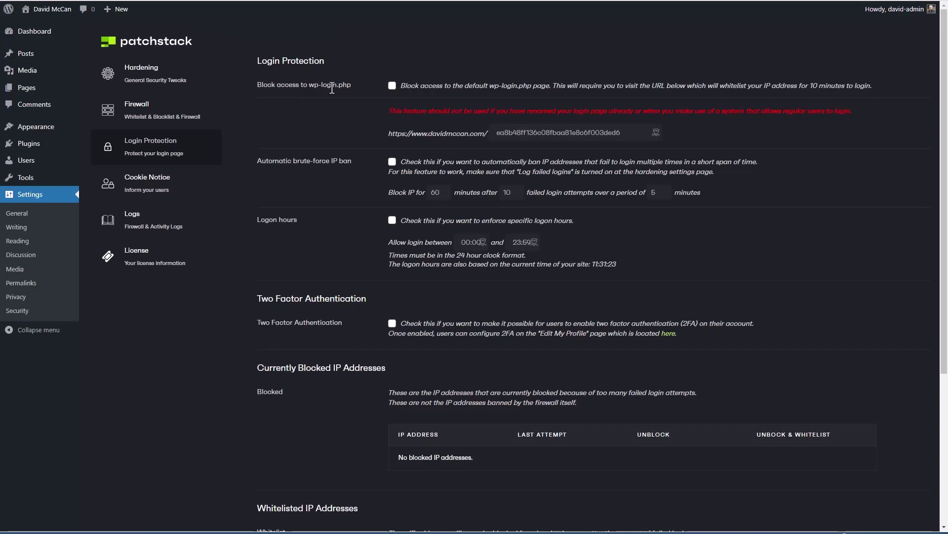
left_click(392, 161)
double_click(507, 192)
type("5")
left_click(314, 236)
scroll(316, 326, "down", 4)
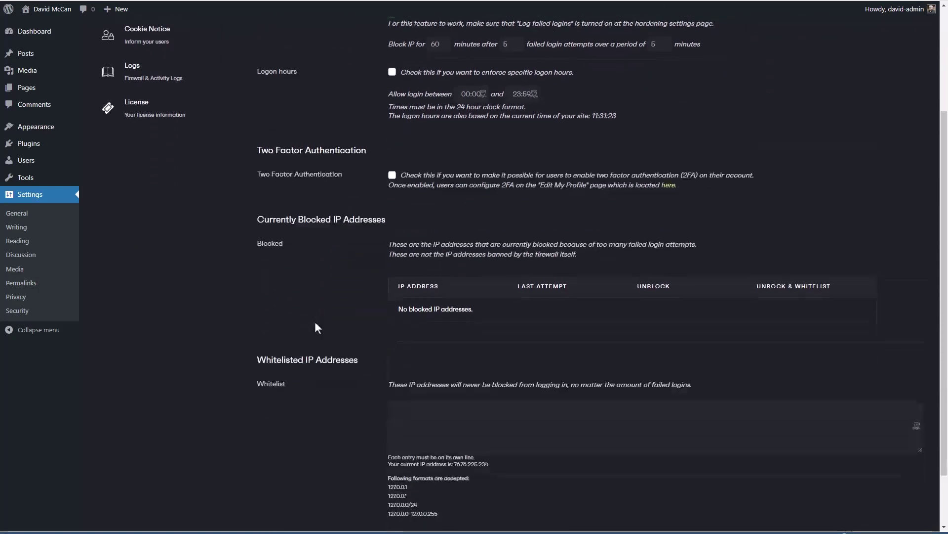
left_click(290, 476)
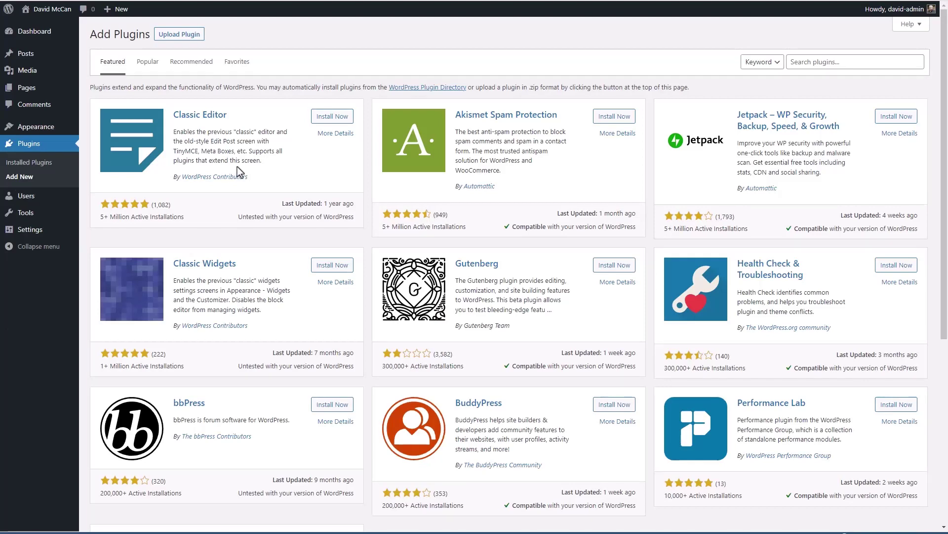
Install the plugin from the uploaded file malcare-security (1).zip and sign in to the BlogVault account to sync the site.
left_click(168, 36)
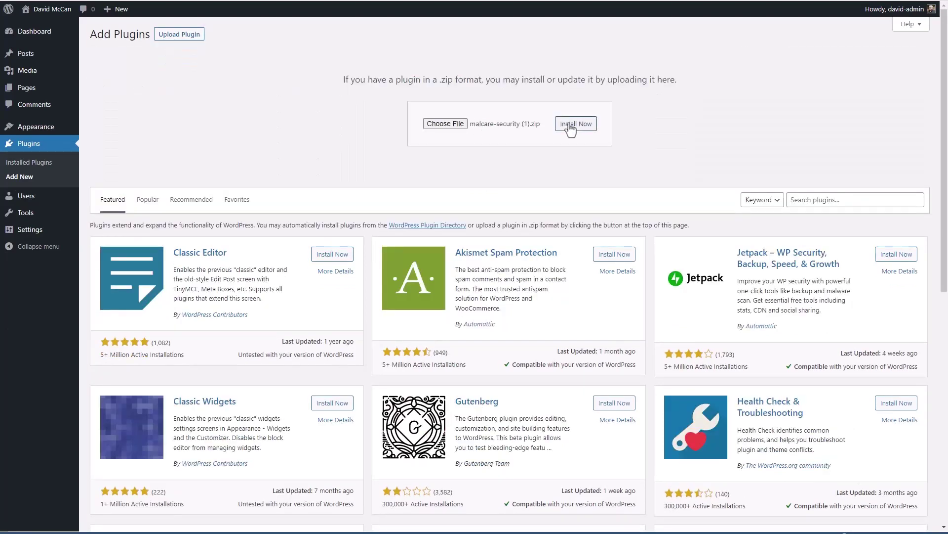
left_click(573, 124)
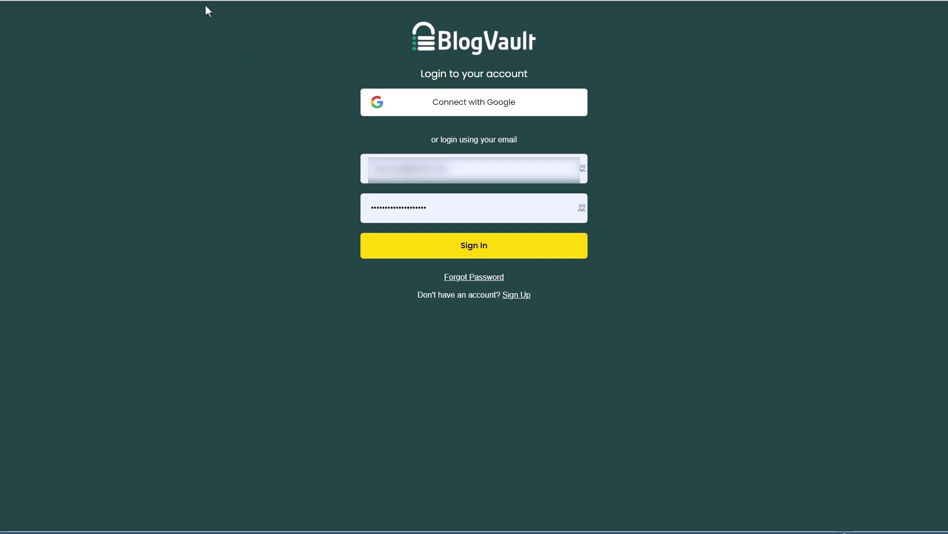
left_click(475, 247)
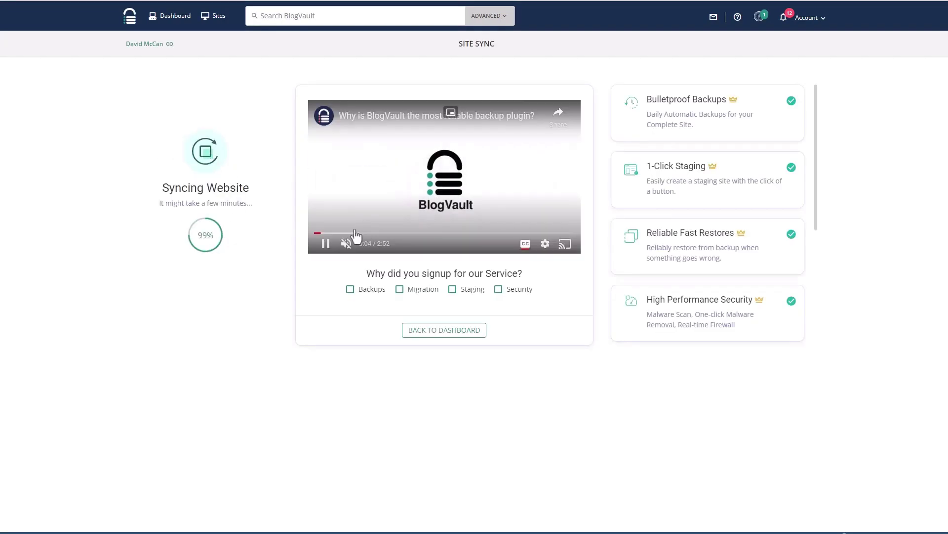
left_click(325, 243)
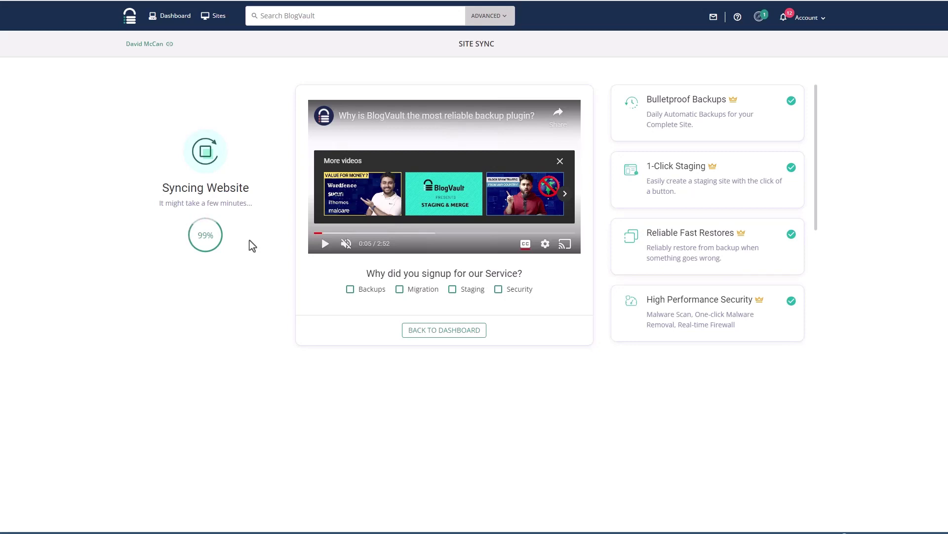
Open the newly synced site's overview in BlogVault to check its backup, security and performance status, and visit the site.
left_click(171, 17)
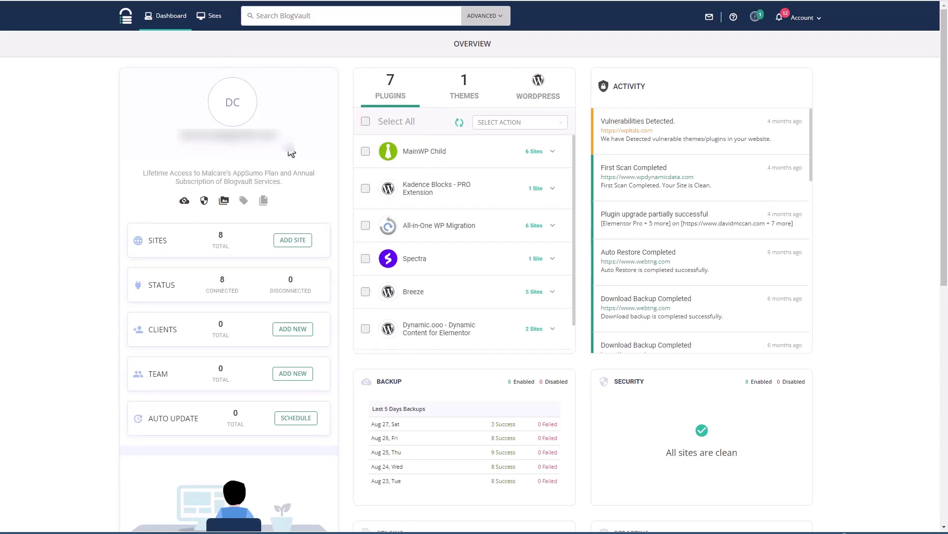
left_click(211, 18)
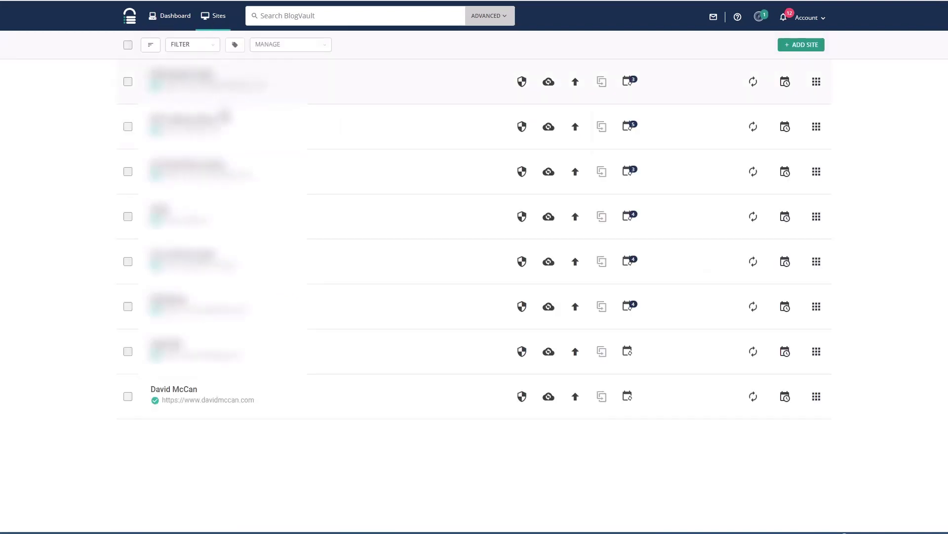
left_click(224, 395)
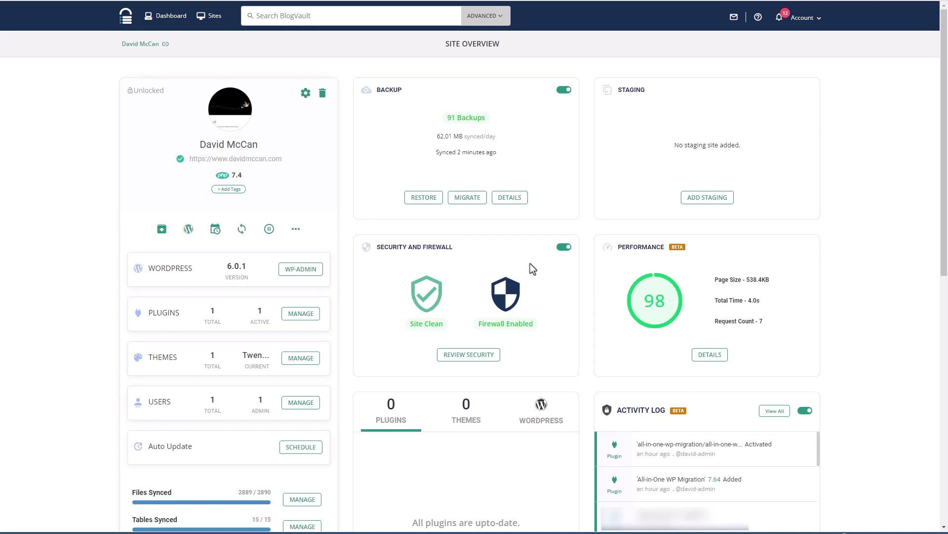
left_click(259, 161)
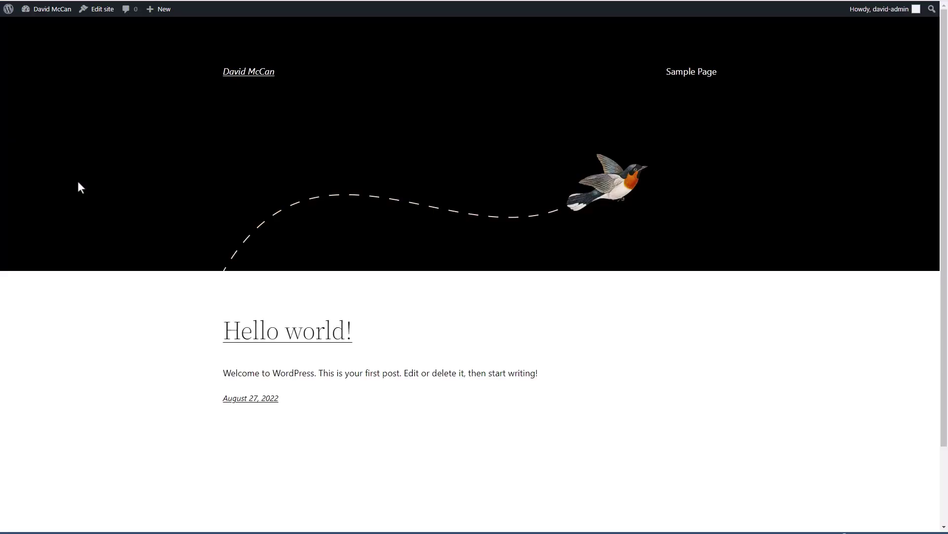
Check the installed plugins list in the WordPress admin and return to the site's front end.
mouse_move(59, 10)
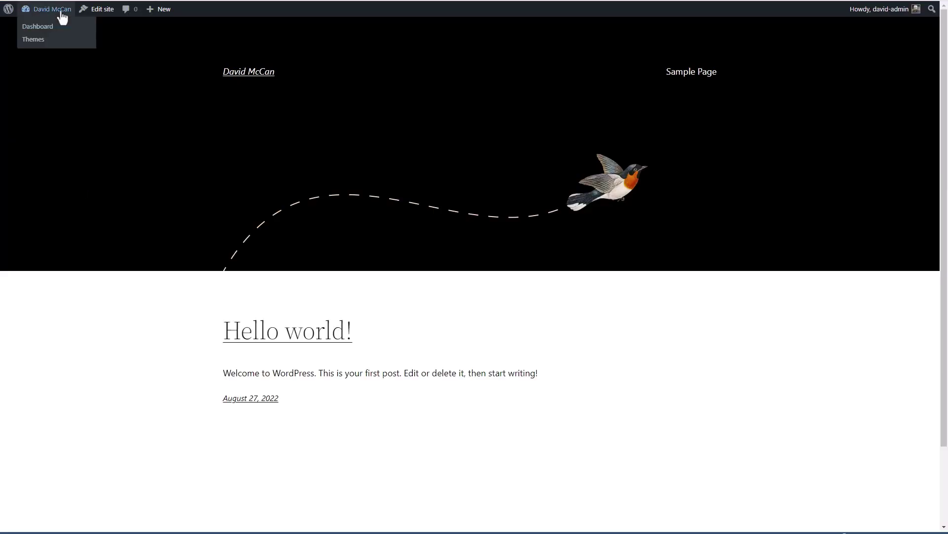
left_click(43, 31)
left_click(18, 178)
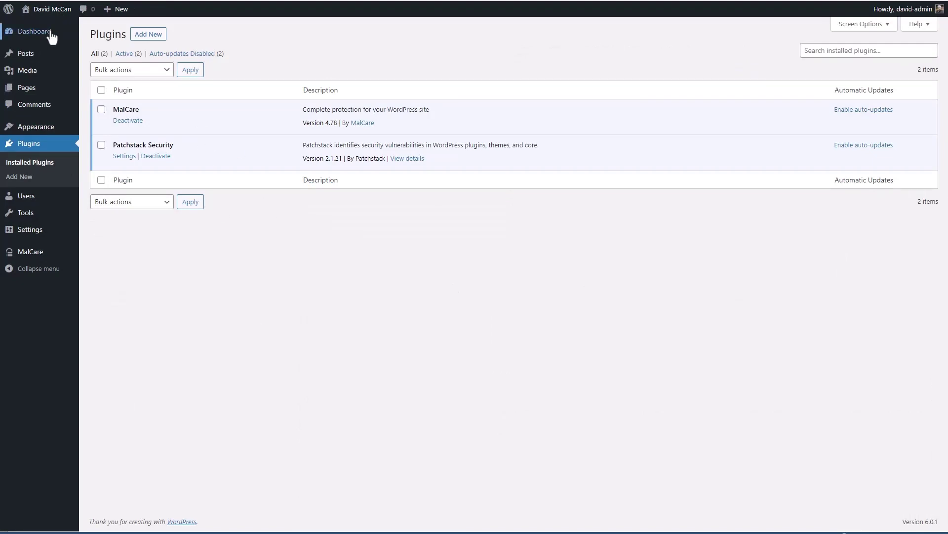
mouse_move(59, 12)
left_click(60, 12)
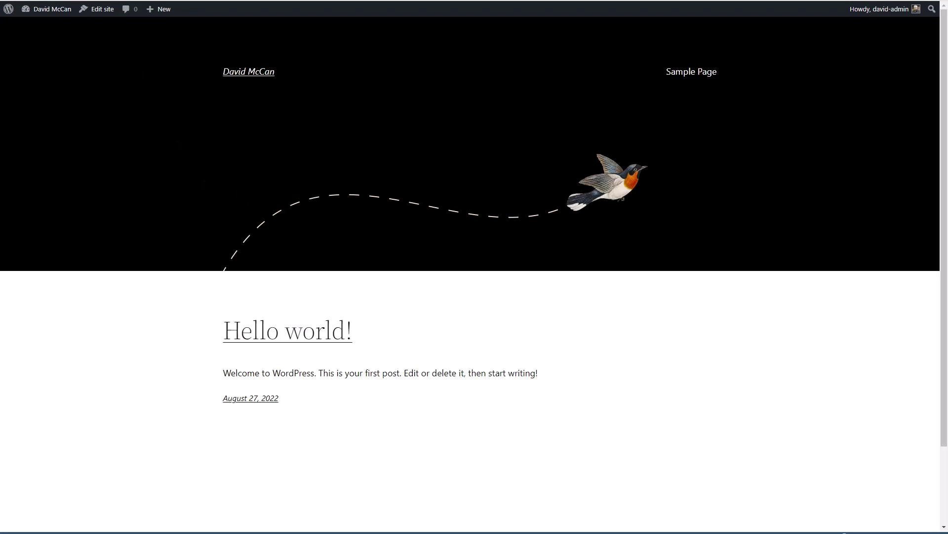
Open the site's home page in a new private browser window.
key("alt")
mouse_move(16, 2)
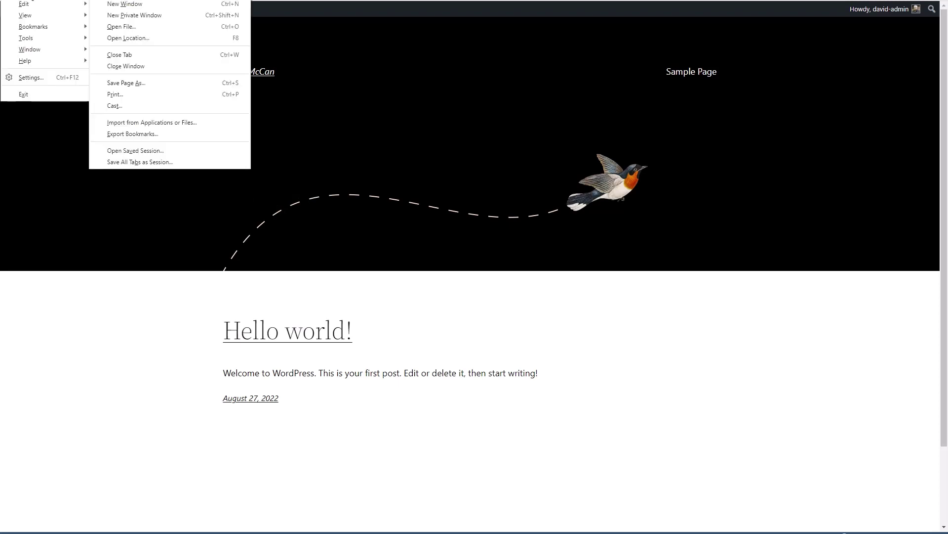
left_click(110, 15)
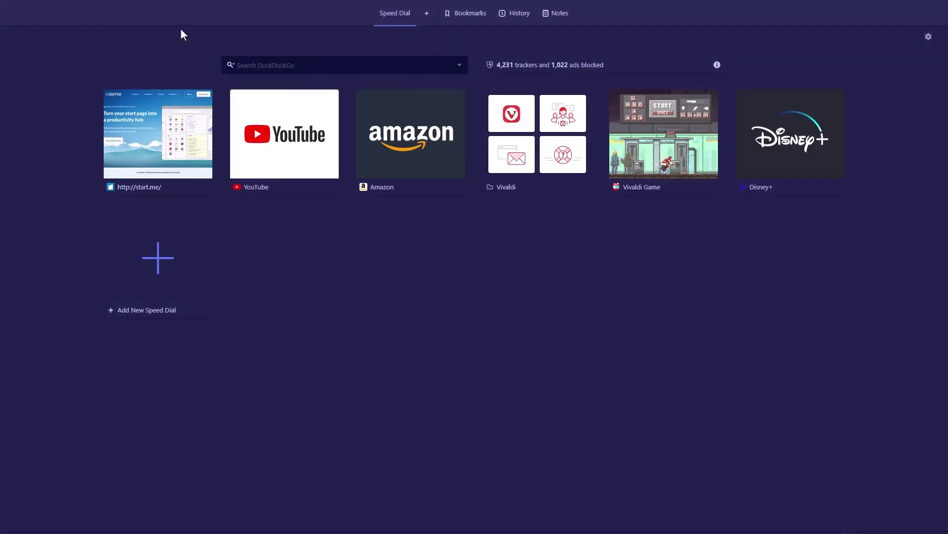
type("https://www.davidmccan.com")
key("Return")
right_click(180, 30)
left_click(129, 42)
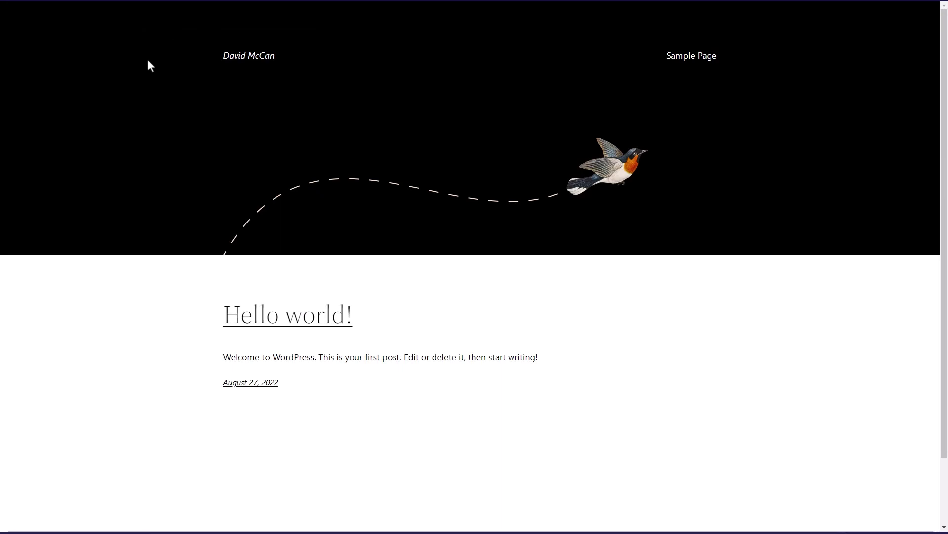
Run a Lighthouse page-load analysis of the home page for mobile with all default categories and review its scores and metrics.
right_click(396, 281)
mouse_move(508, 441)
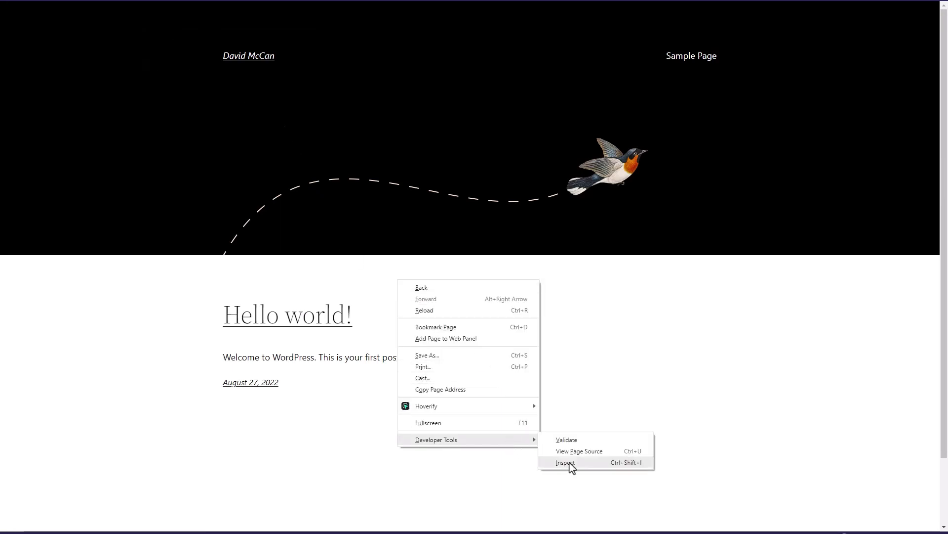
left_click(569, 463)
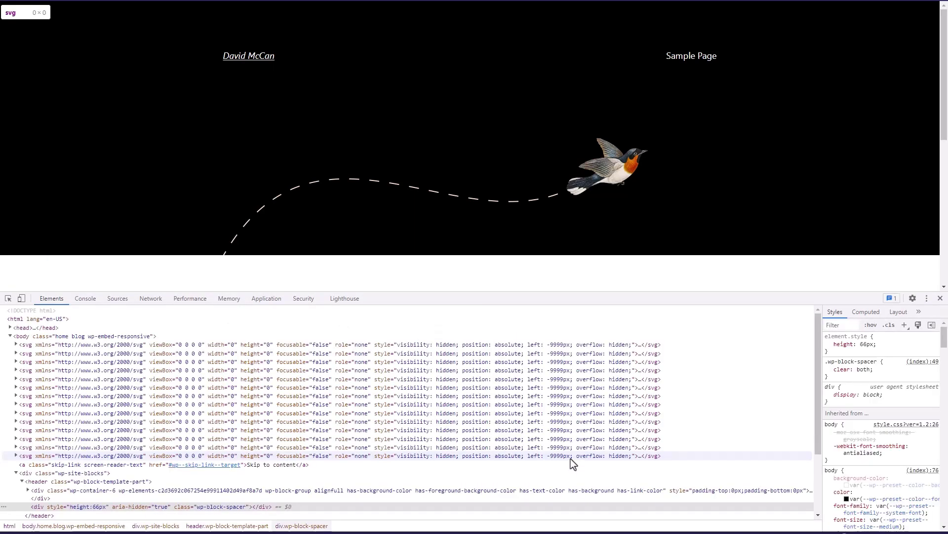
left_click(347, 300)
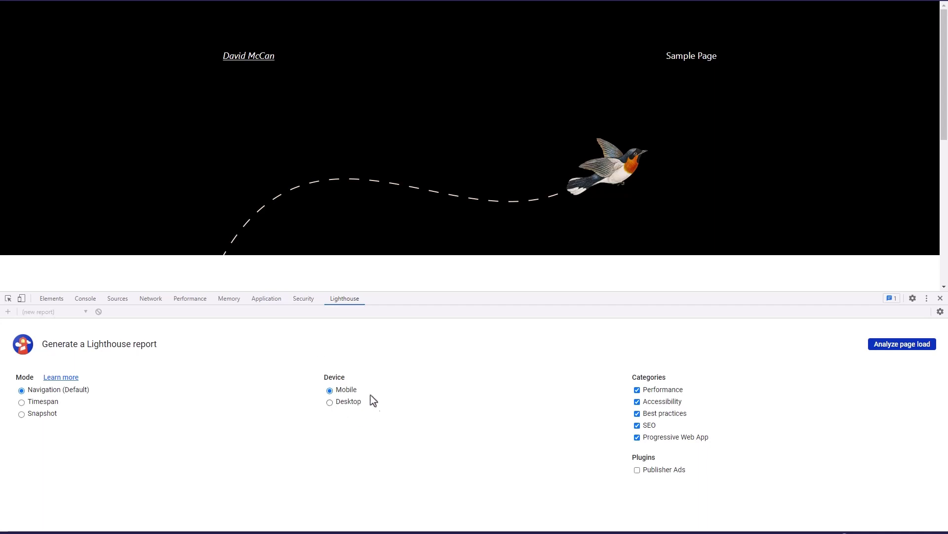
left_click(890, 345)
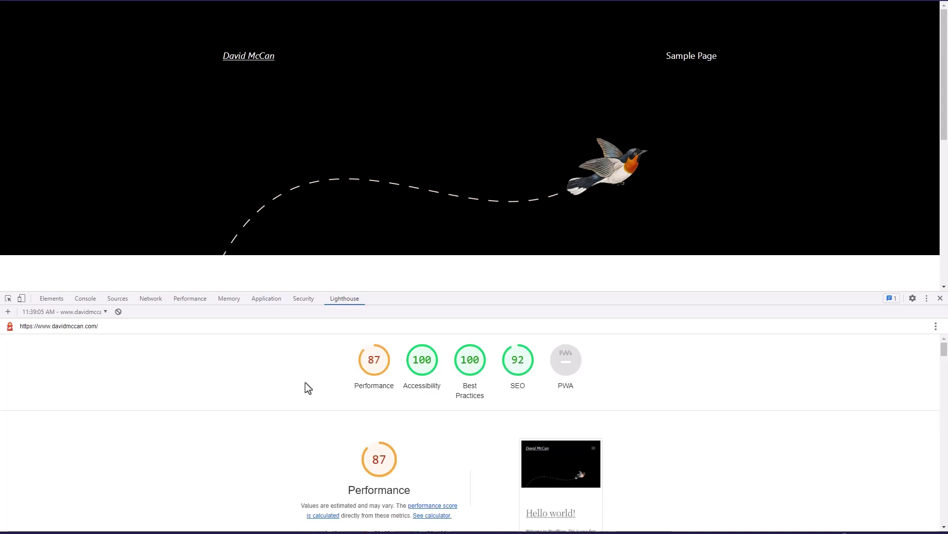
scroll(339, 363, "down", 4)
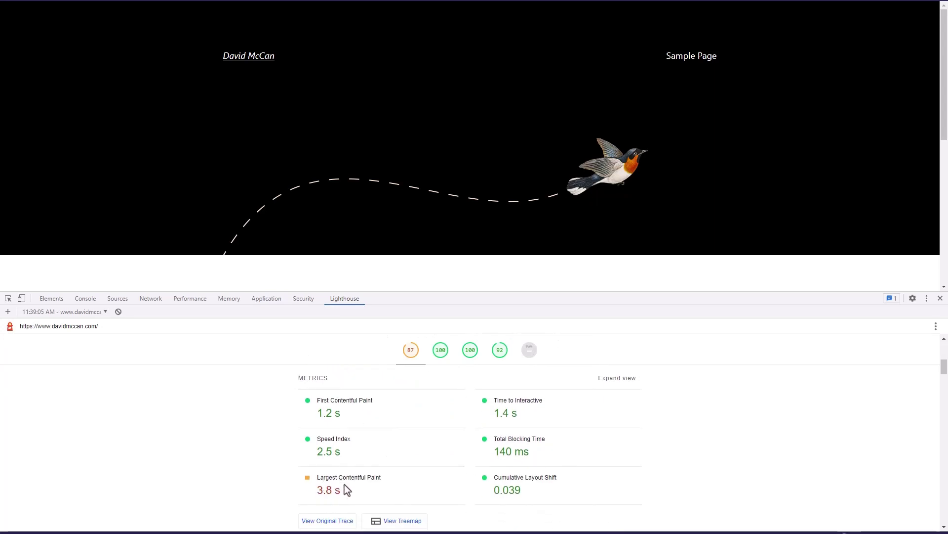
scroll(265, 470, "up", 3)
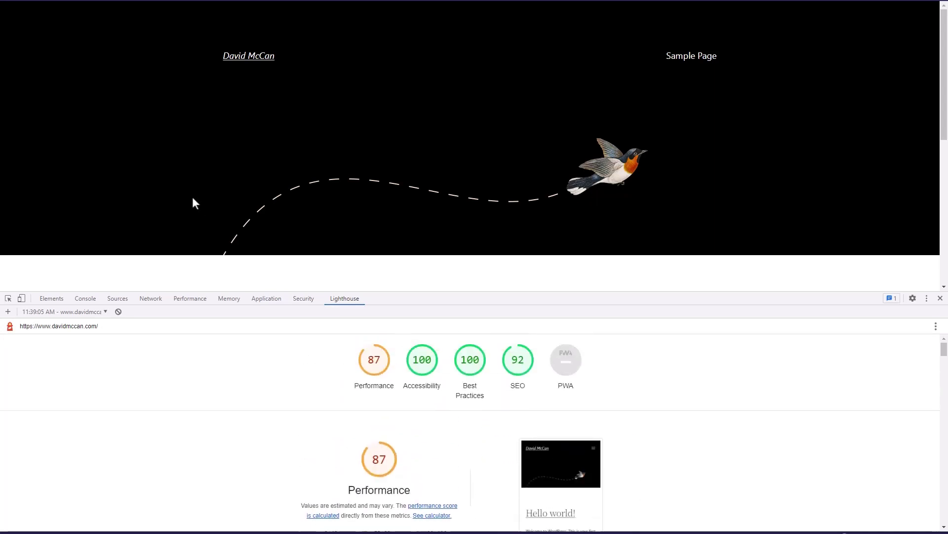
key("F12")
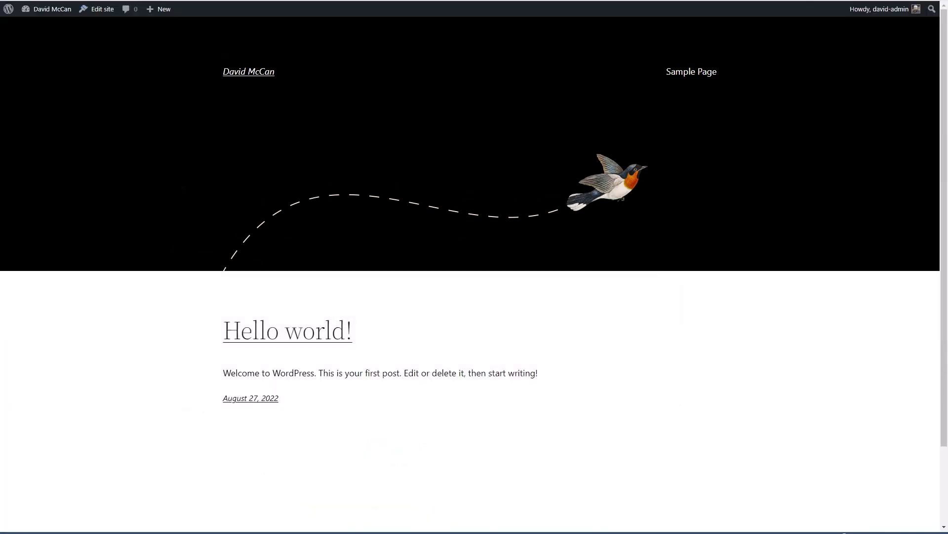
Install and activate the theme from the uploaded file cwicly_theme_v1.0.3.zip, and view the site's front end with it.
mouse_move(48, 23)
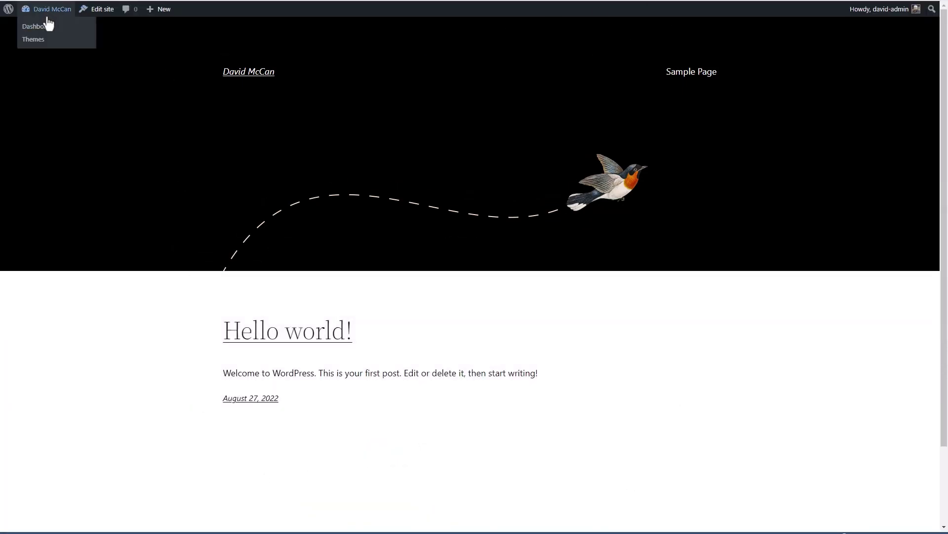
left_click(33, 40)
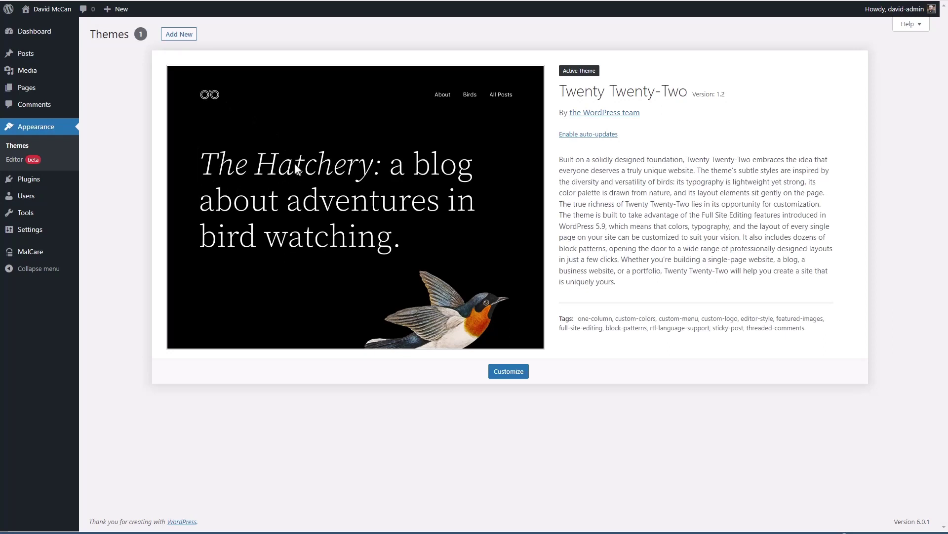
left_click(178, 39)
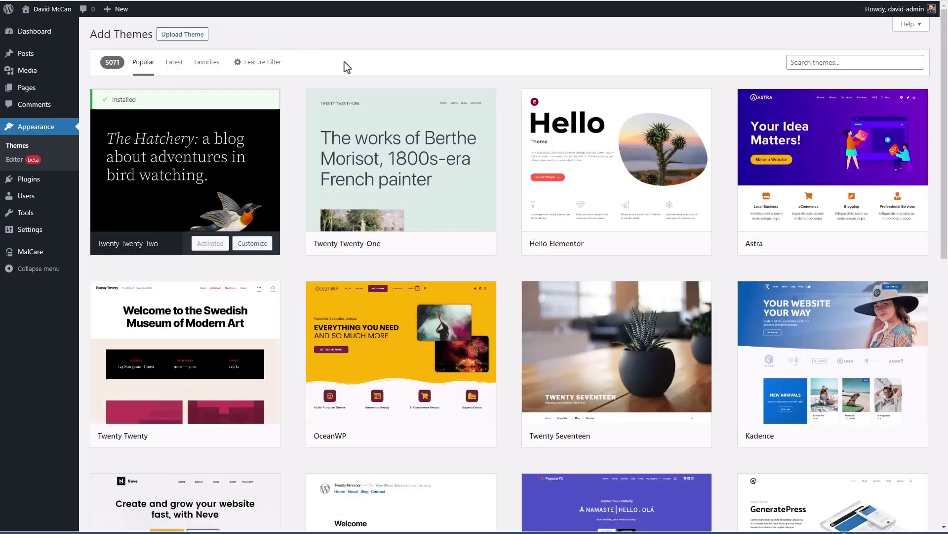
left_click(182, 39)
left_click(492, 127)
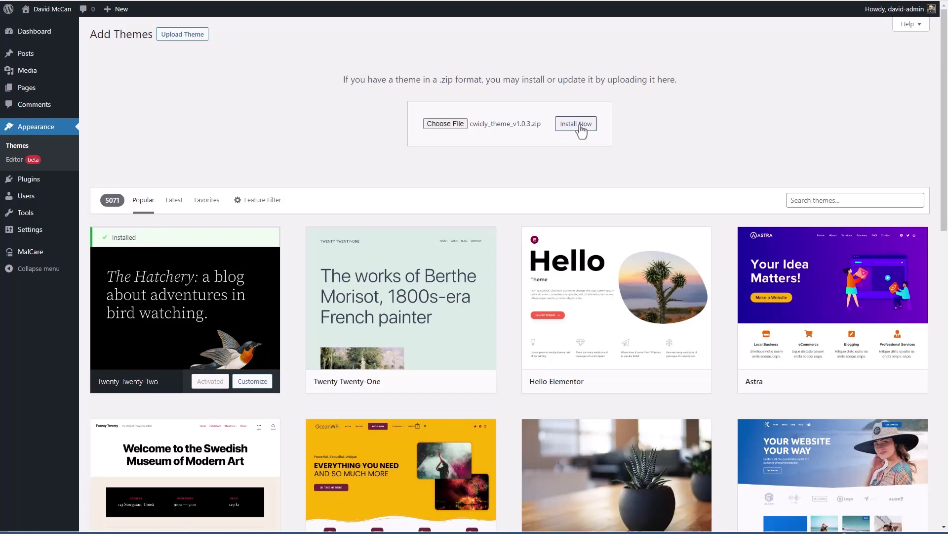
left_click(581, 127)
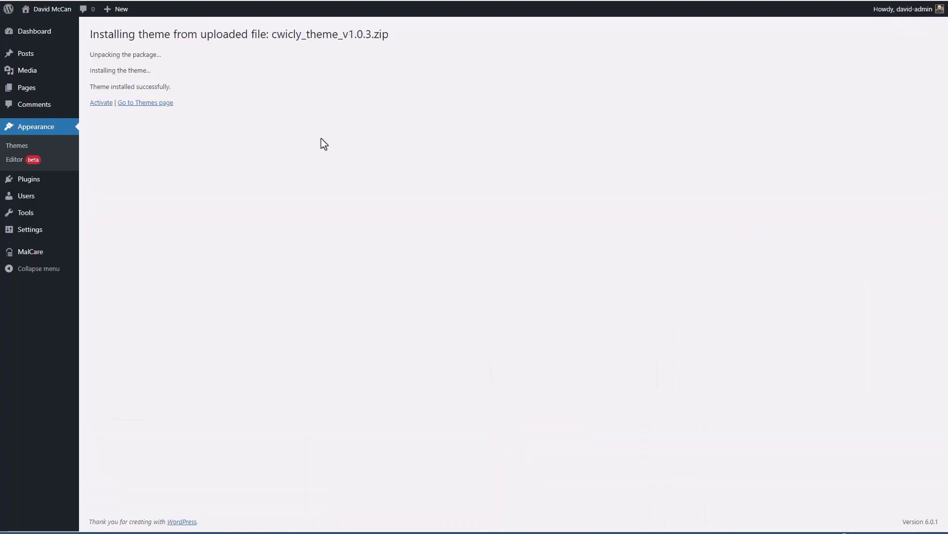
left_click(101, 103)
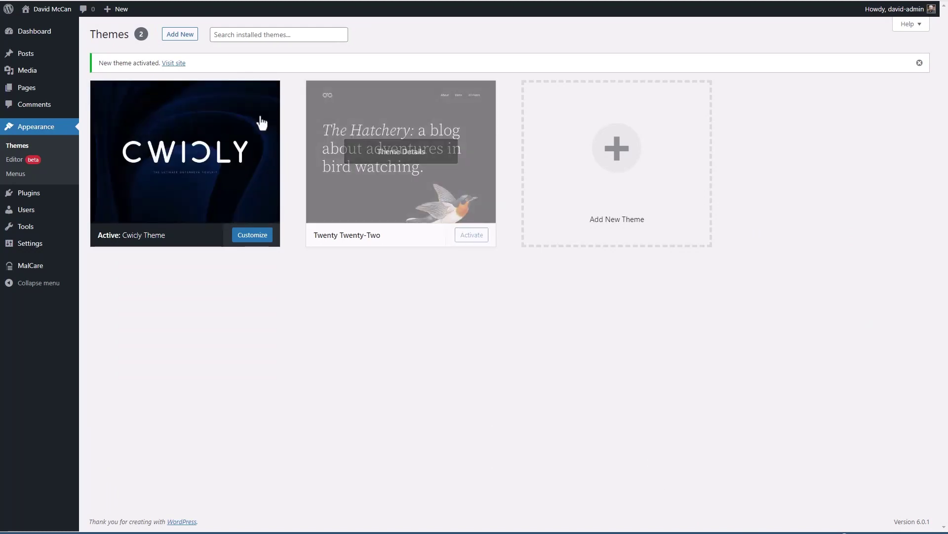
left_click(58, 19)
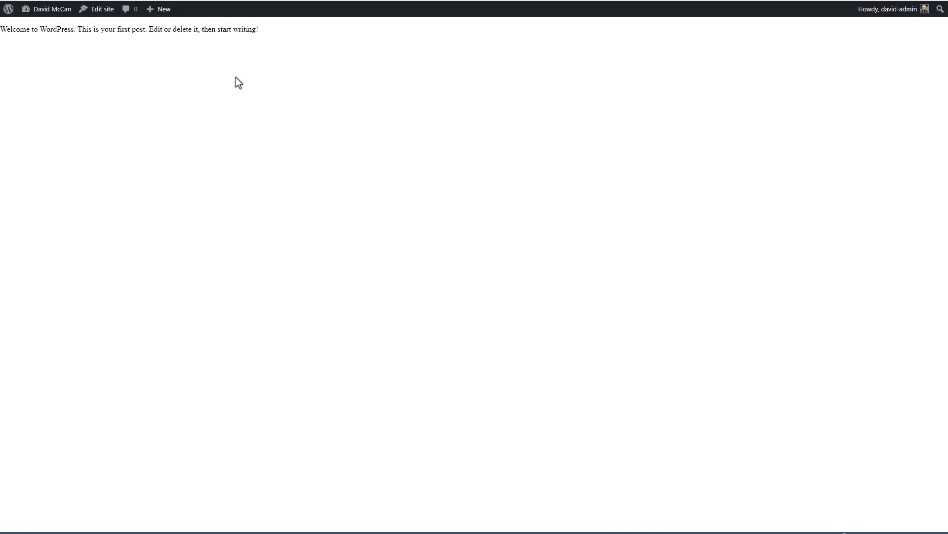
Upload, install and activate the Cwicly plugin, and dismiss its notice about regenerating HTML.
mouse_move(46, 32)
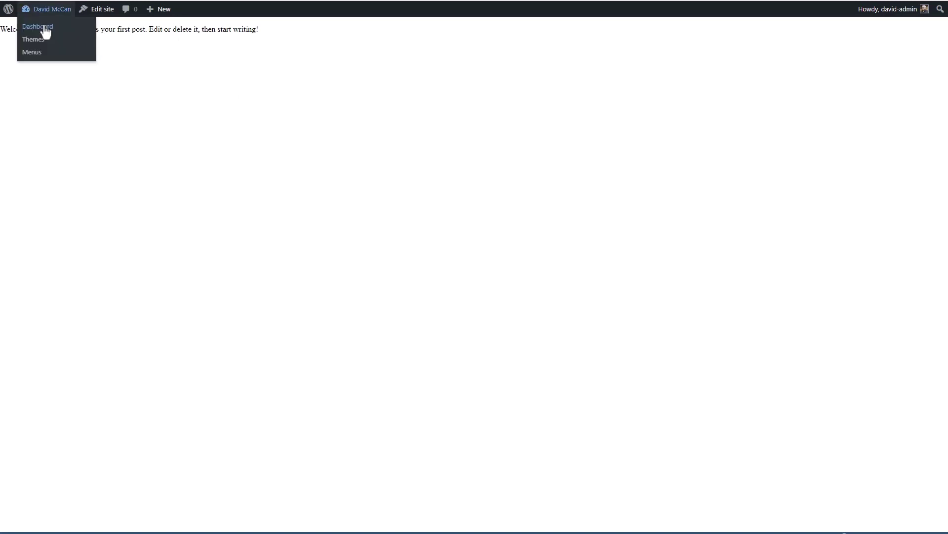
left_click(45, 31)
mouse_move(44, 181)
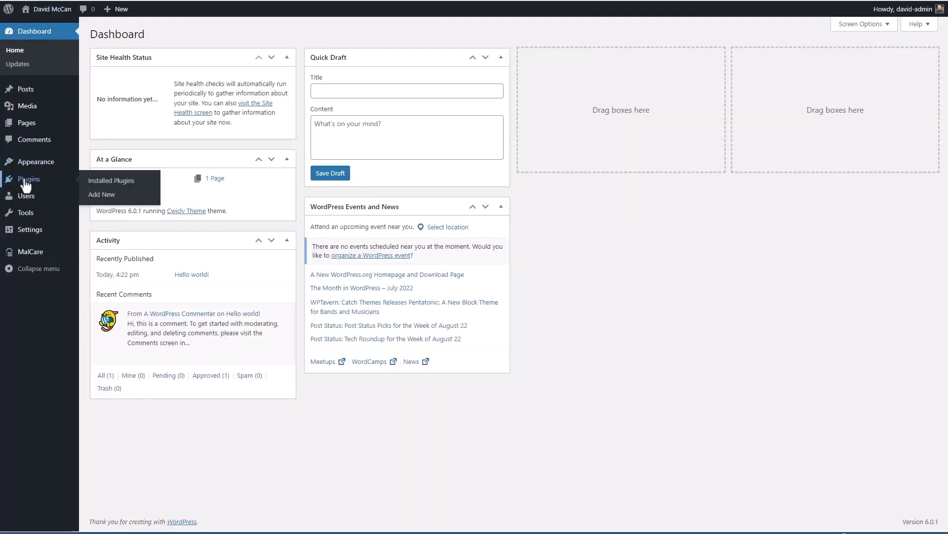
left_click(104, 195)
left_click(179, 34)
left_click(486, 123)
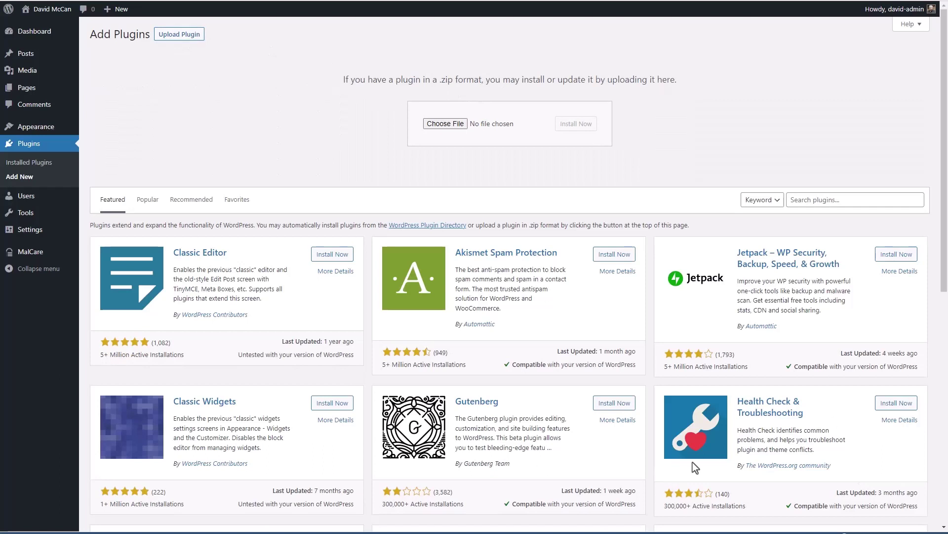
left_click(692, 466)
left_click(573, 127)
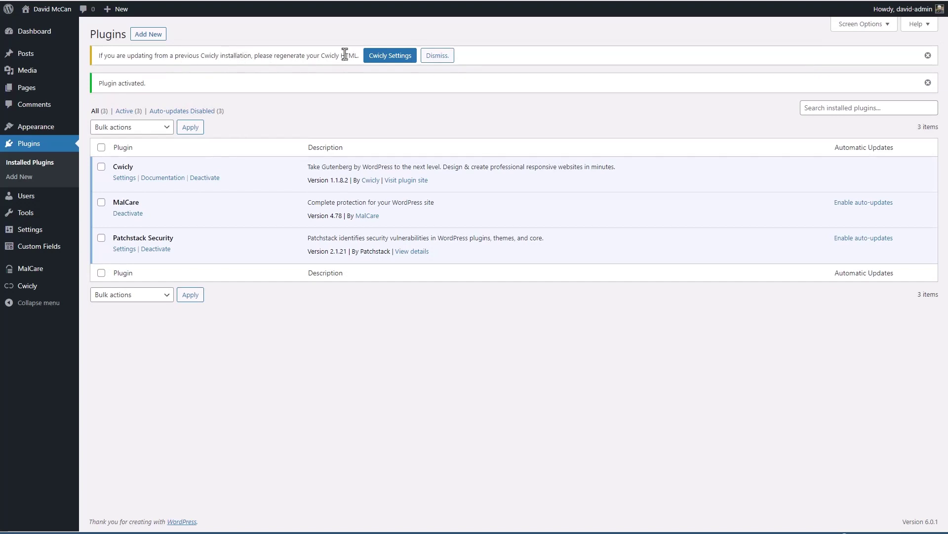
left_click(438, 56)
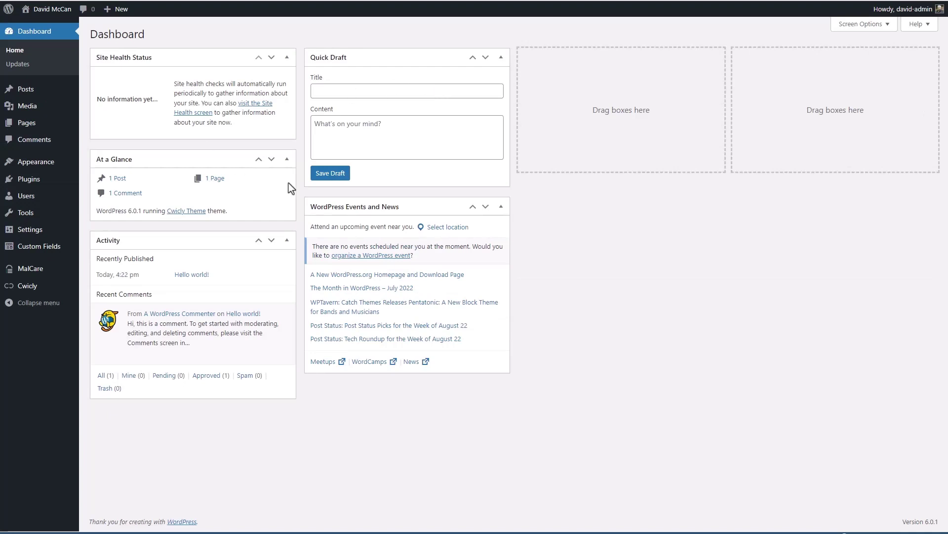
Open the Cwicly settings and review the license, Icon Collections, Font Sets and Custom Code sections.
mouse_move(38, 290)
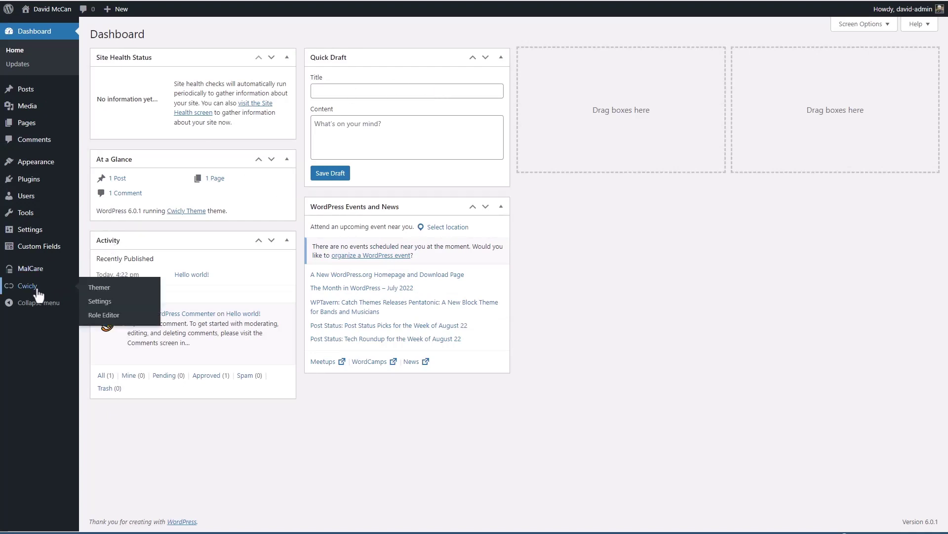
left_click(101, 302)
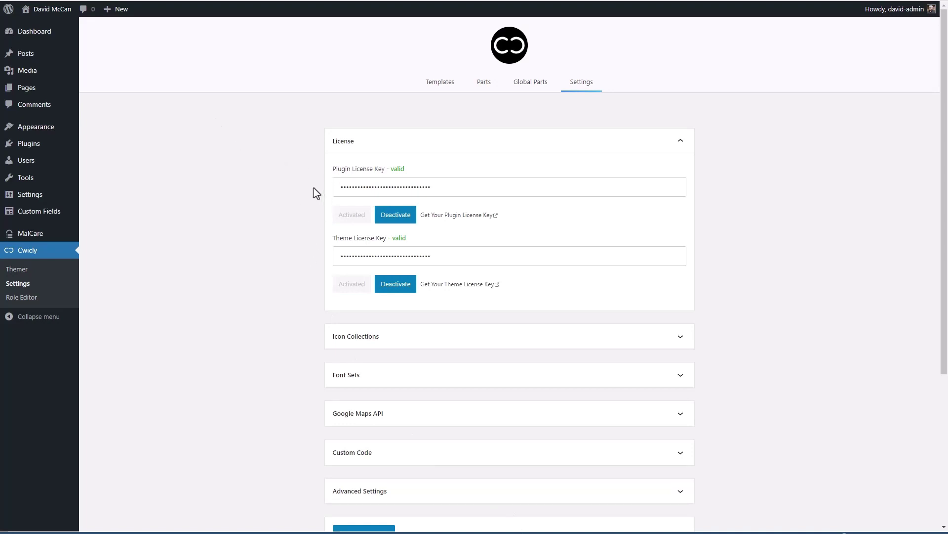
scroll(276, 270, "down", 3)
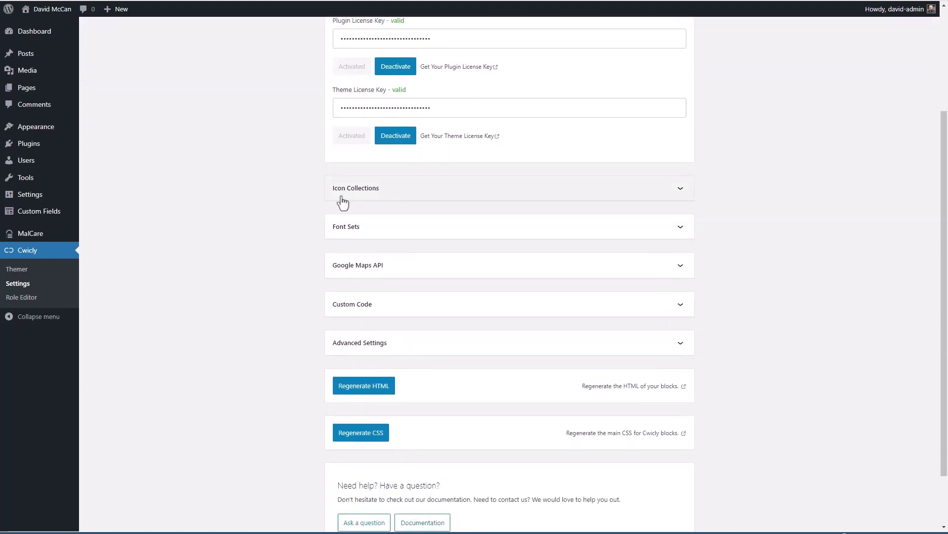
left_click(441, 190)
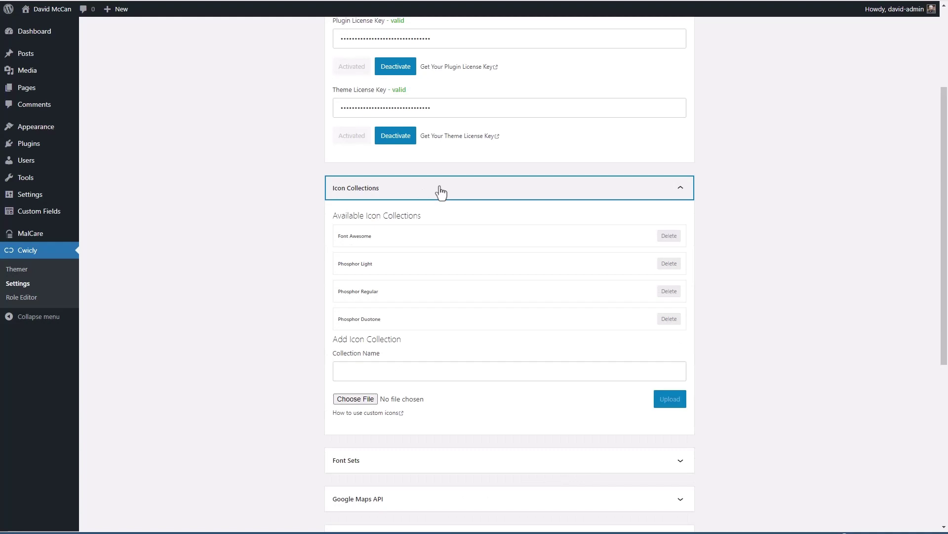
left_click(441, 191)
left_click(436, 228)
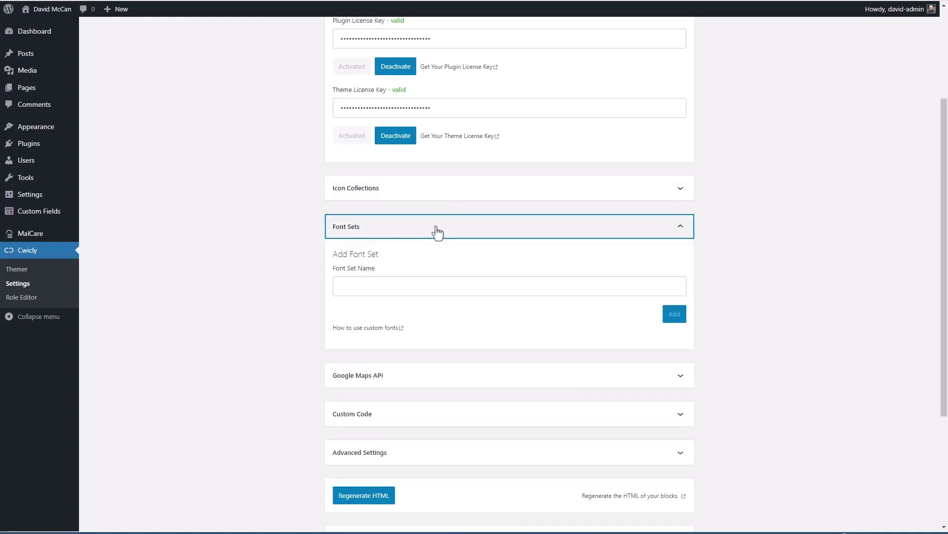
left_click(438, 231)
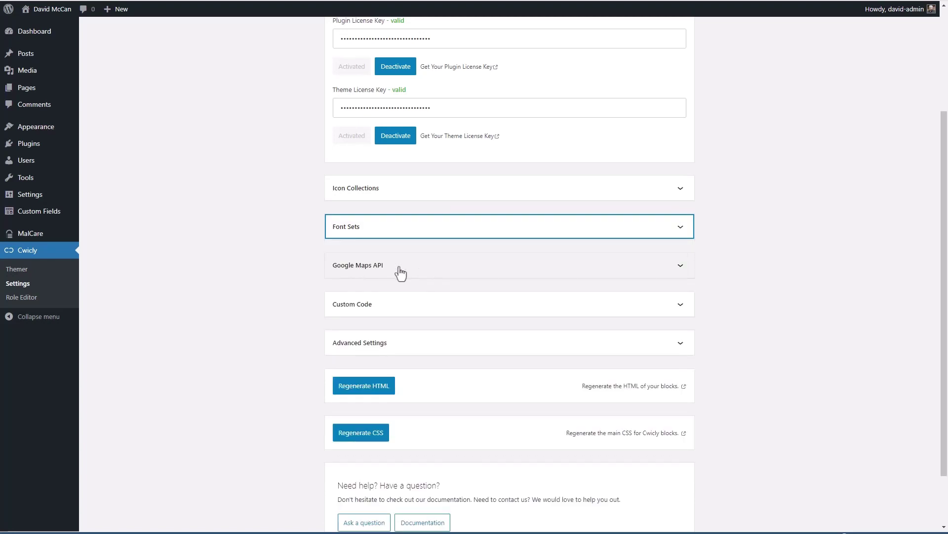
left_click(387, 307)
left_click(387, 307)
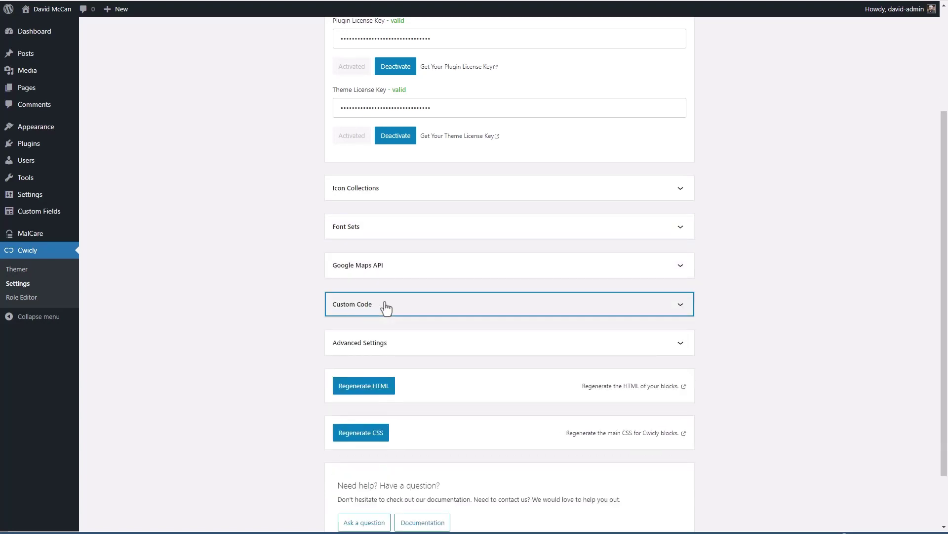
Enable Remove WordPress Emojis in Cwicly's Advanced Settings and review the remaining options.
left_click(392, 341)
scroll(346, 333, "down", 5)
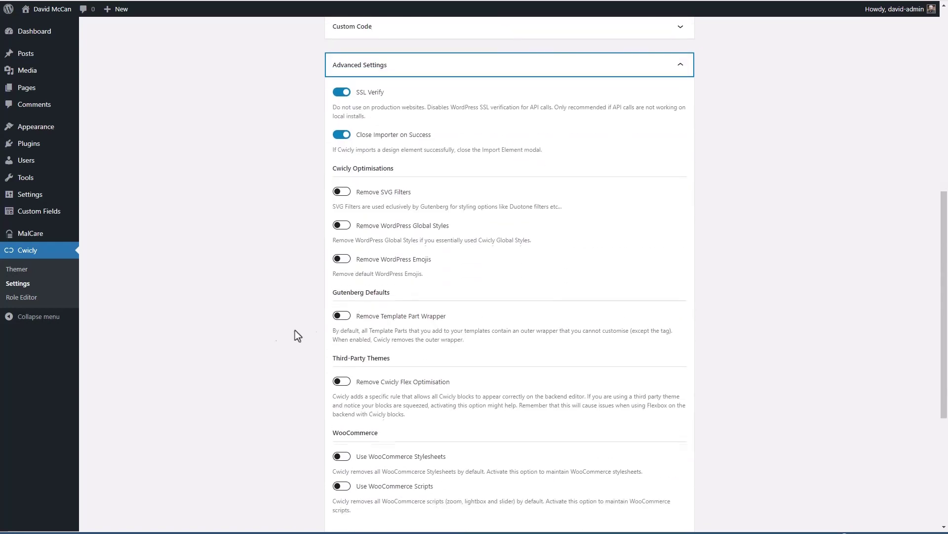
left_click(344, 259)
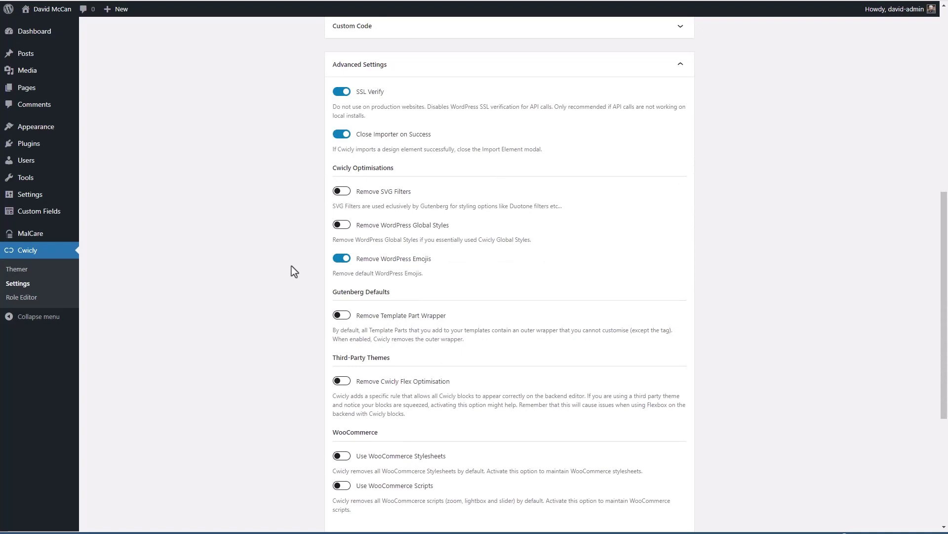
scroll(295, 271, "down", 1)
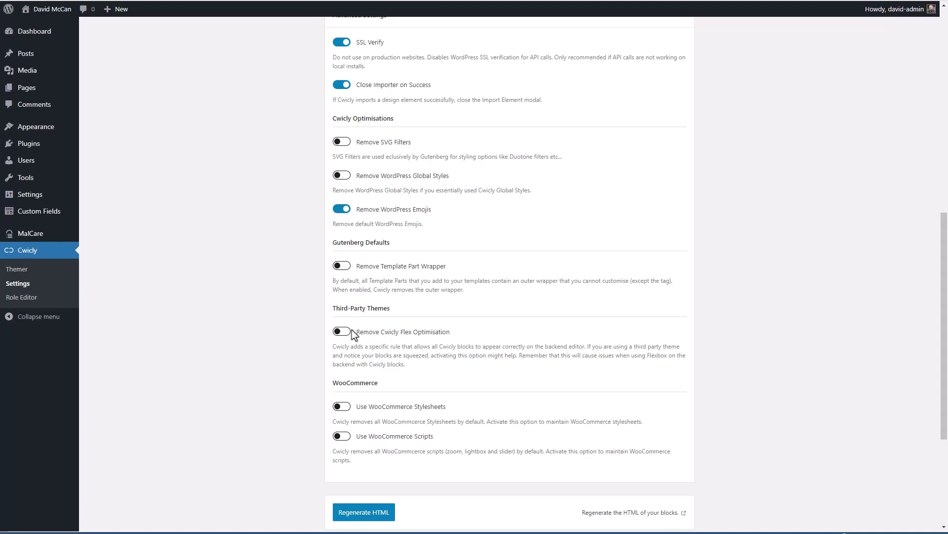
Check the Cwicly Role Editor, view the site's front end with its template options, and return to the dashboard.
left_click(31, 298)
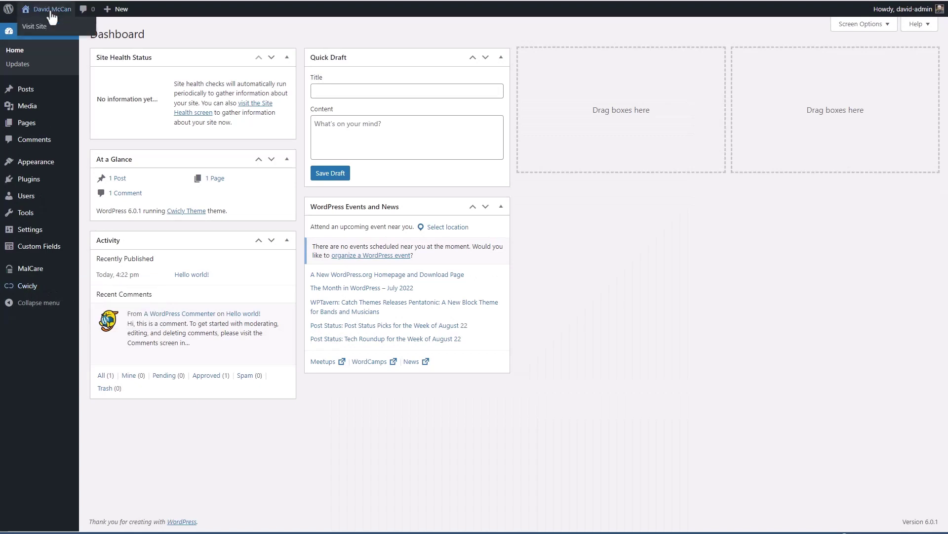
left_click(25, 11)
mouse_move(204, 15)
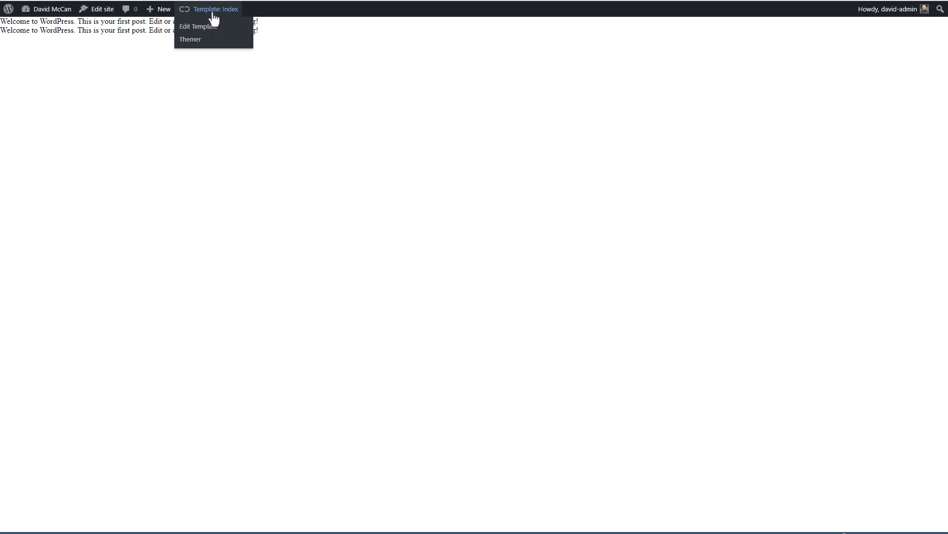
left_click(39, 30)
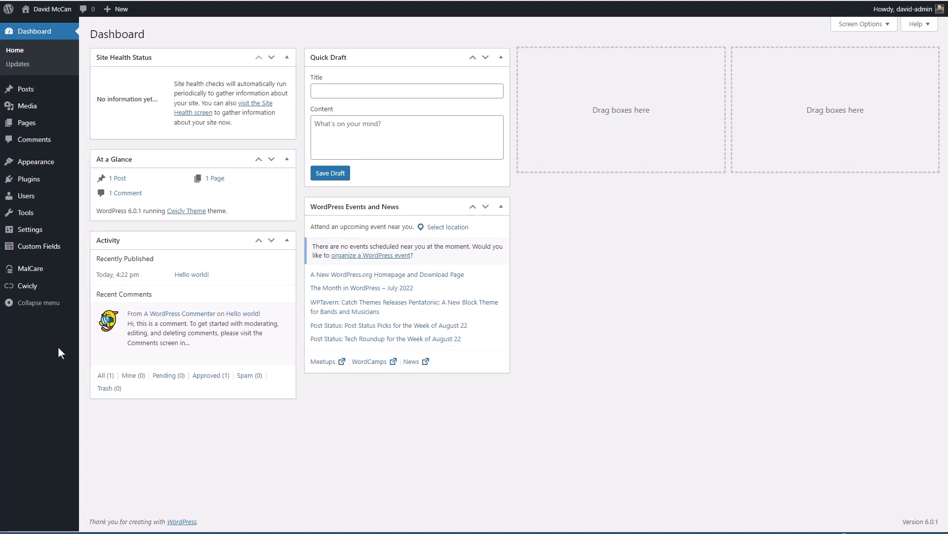
Create a page titled "Home Page" with the heading "Coming Soon" and publish it.
mouse_move(27, 122)
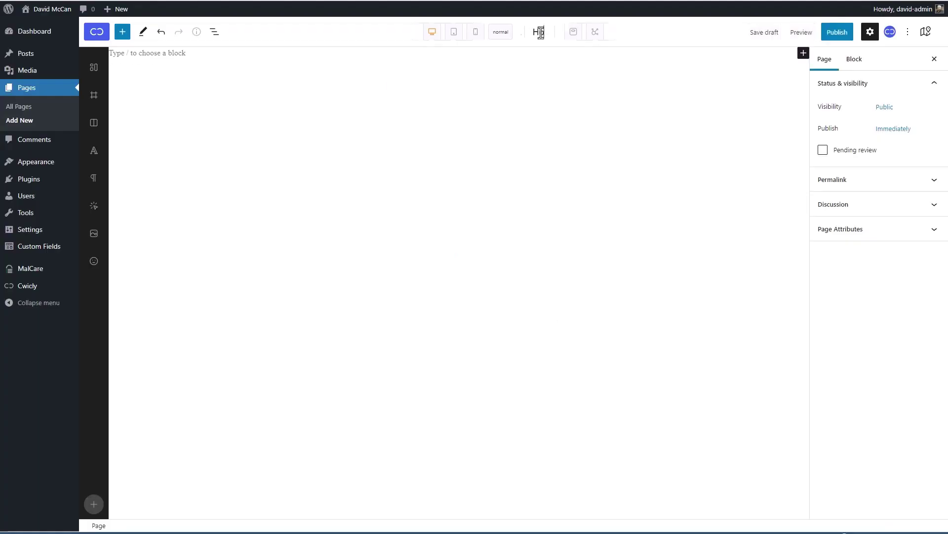
left_click(539, 31)
type("Home")
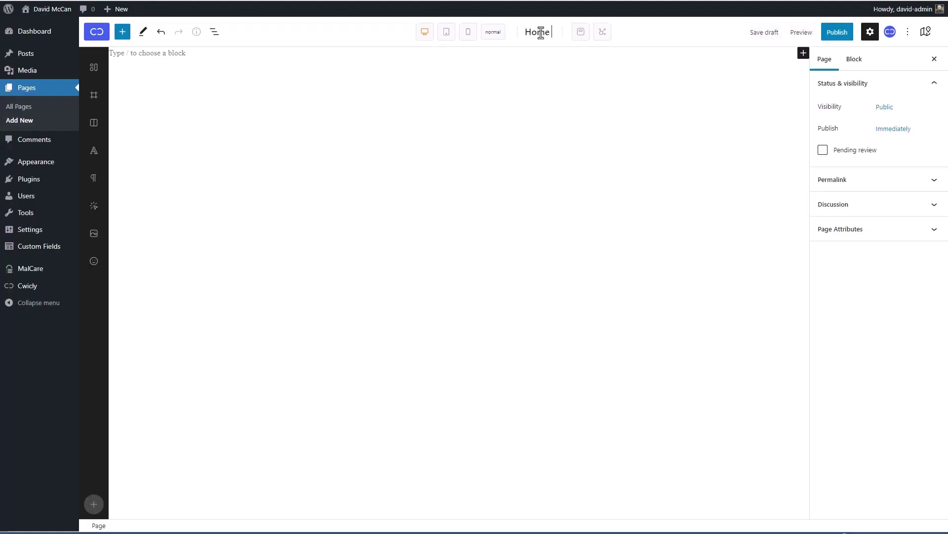
type(" Page")
left_click(360, 82)
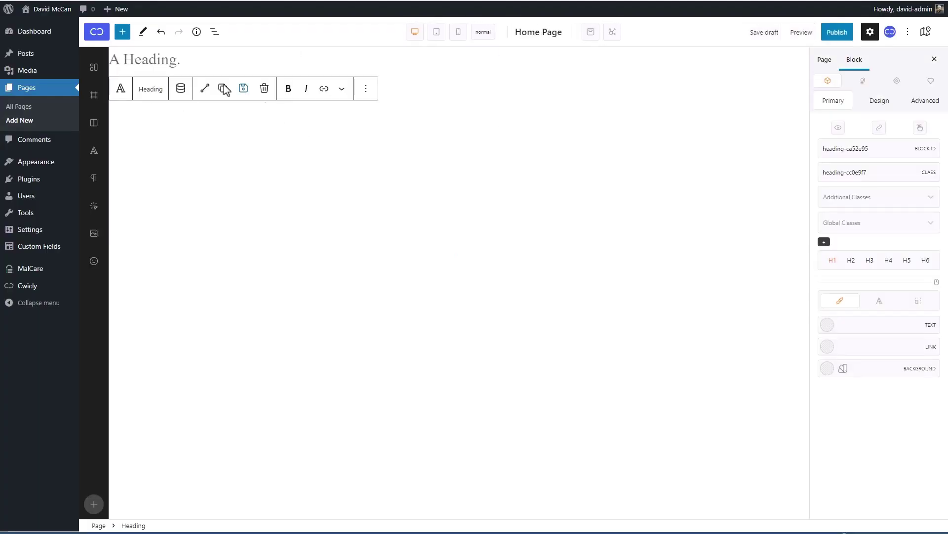
type("Coming Soon")
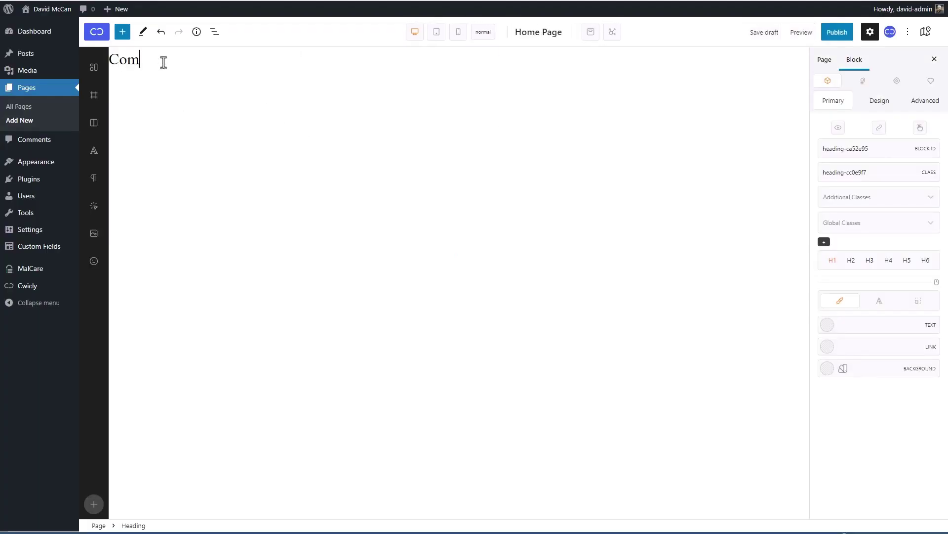
left_click(836, 32)
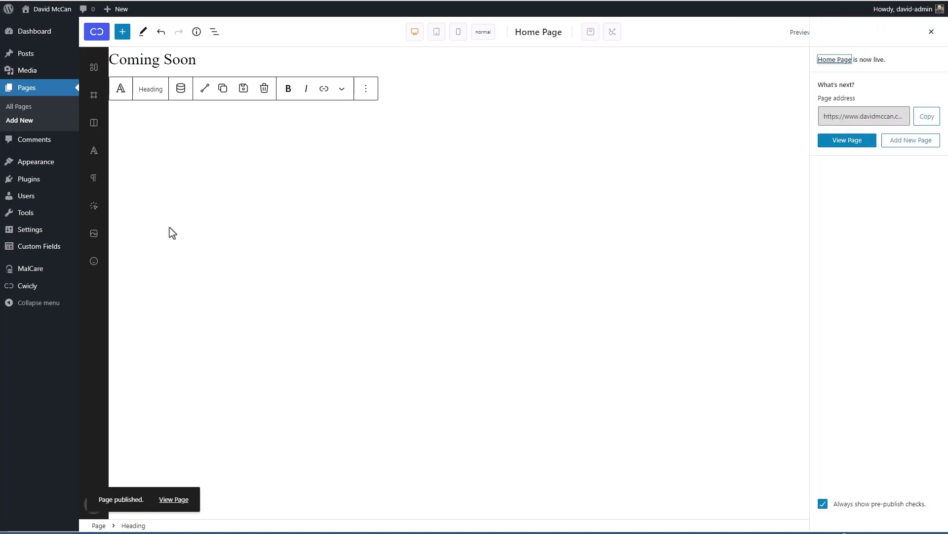
Set the site's homepage to the static page "Home Page", save the reading settings, and view the front end.
mouse_move(29, 231)
left_click(99, 261)
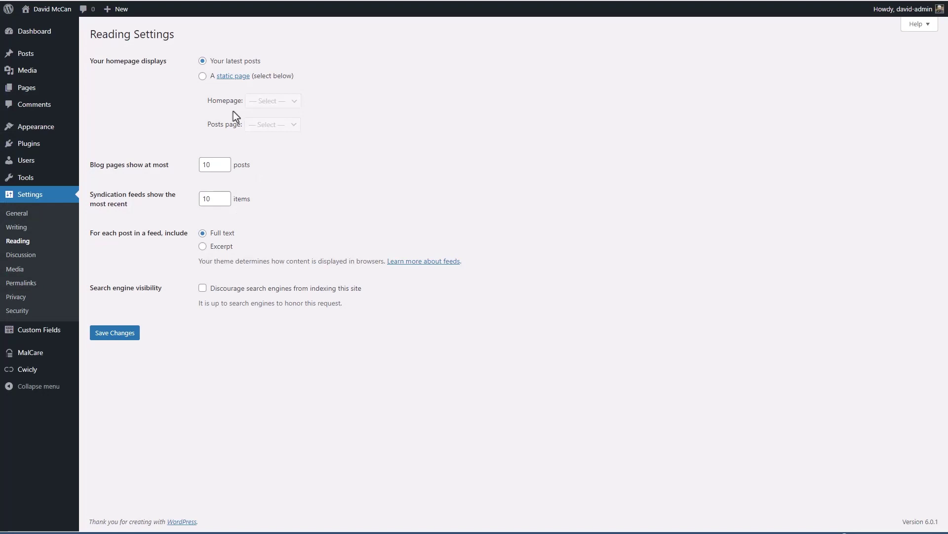
left_click(203, 77)
left_click(267, 101)
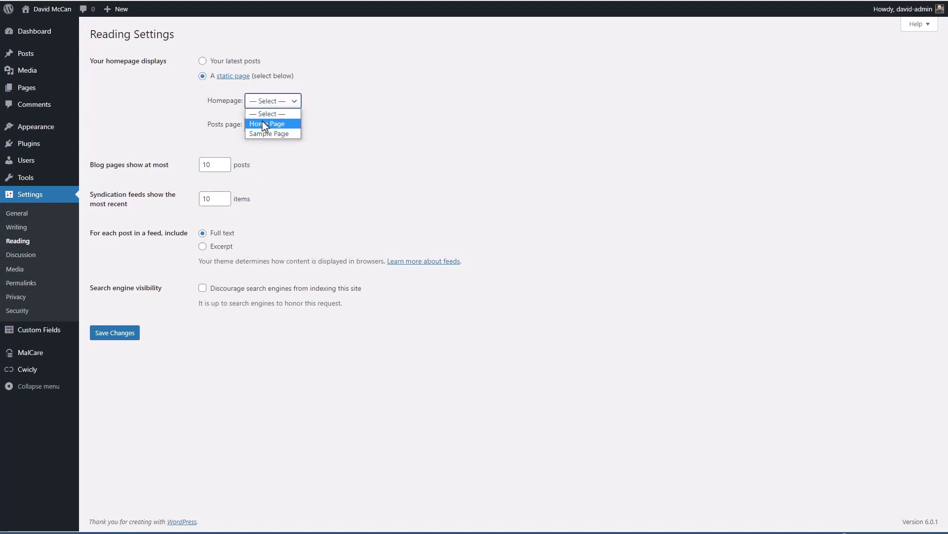
left_click(263, 123)
left_click(115, 336)
left_click(59, 12)
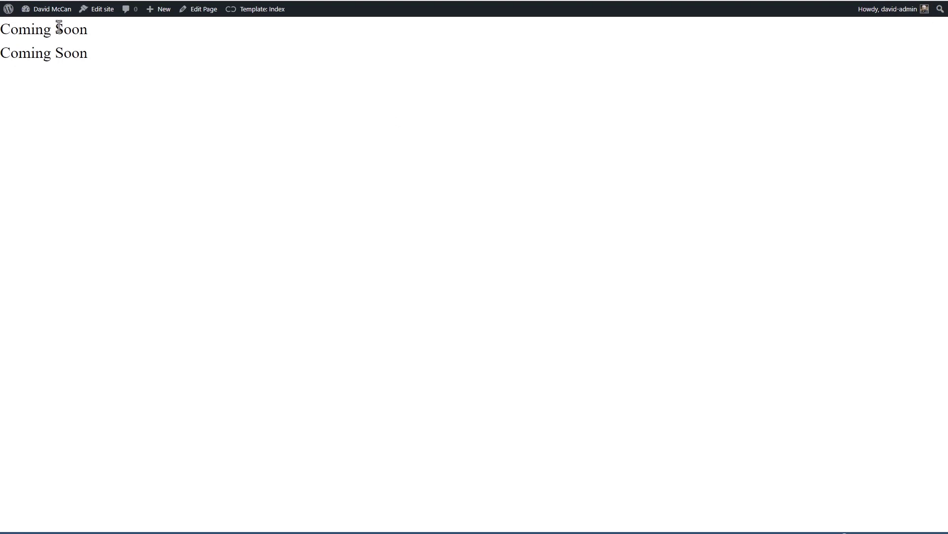
Move the "Home Page" page to the trash and delete it permanently.
mouse_move(62, 14)
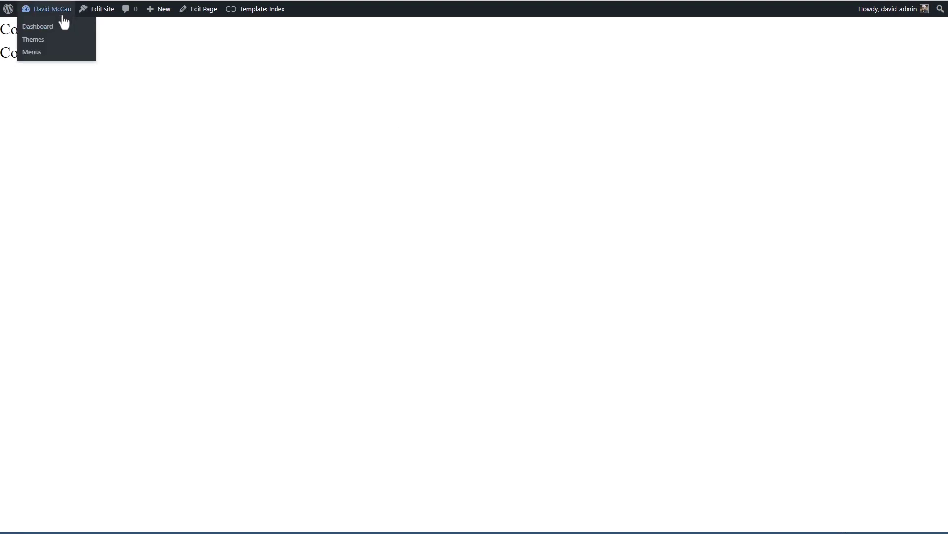
left_click(38, 27)
left_click(100, 125)
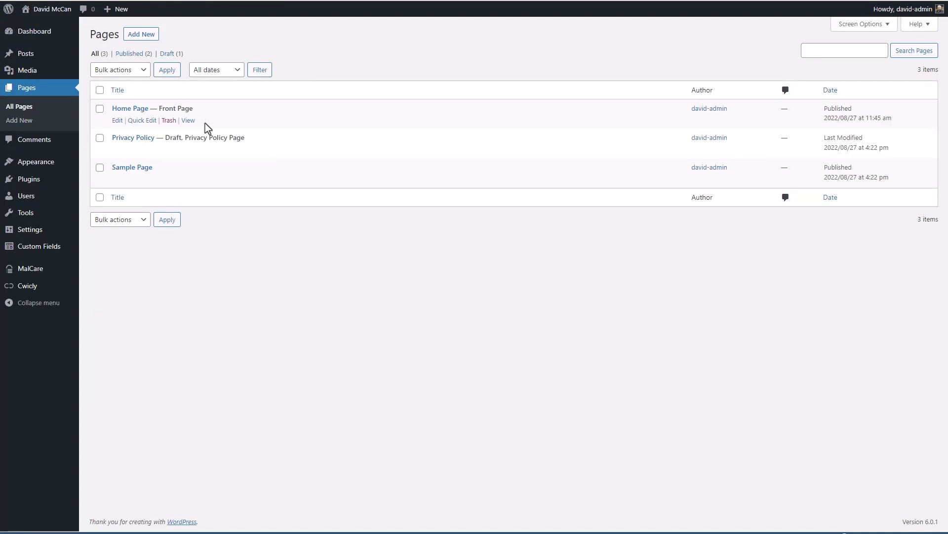
left_click(169, 120)
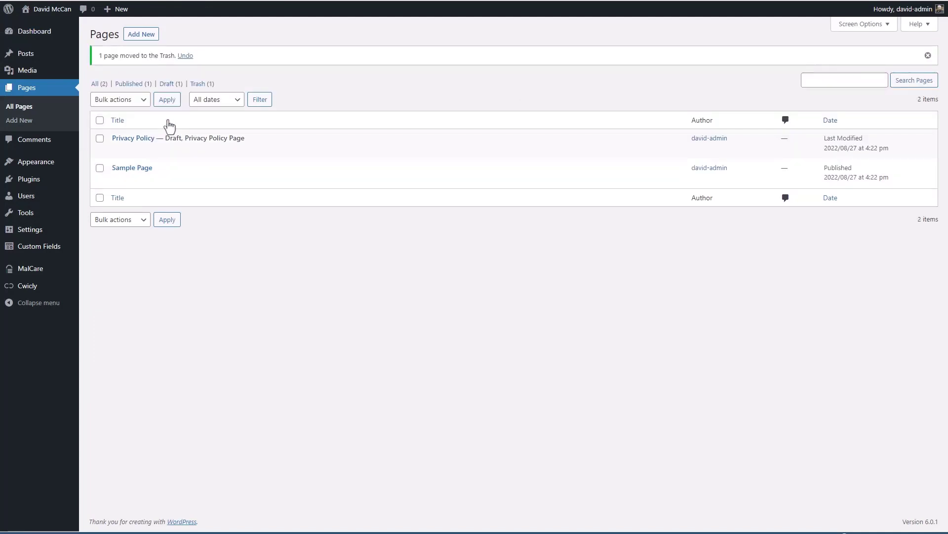
left_click(198, 84)
left_click(163, 121)
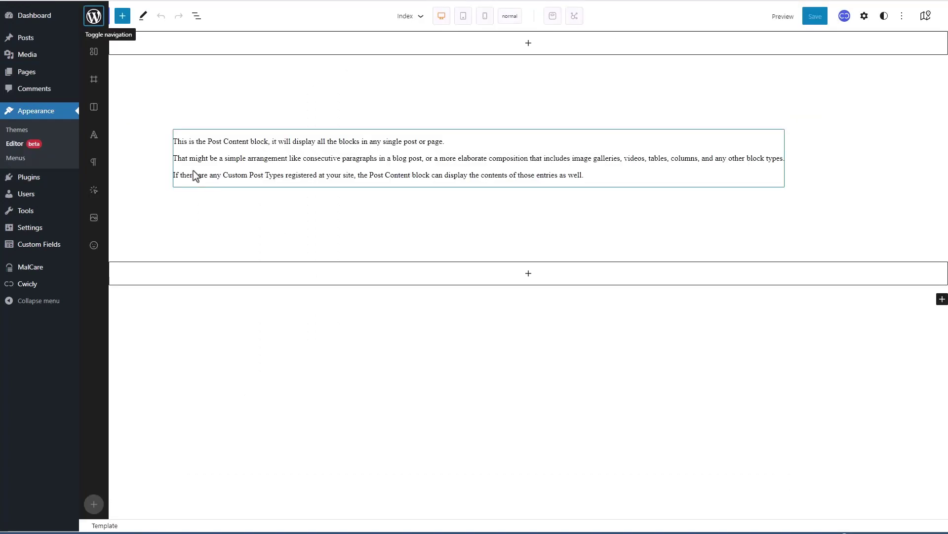
Add a Front Page template in the site editor with an empty paragraph block and save it.
left_click(94, 17)
left_click(125, 134)
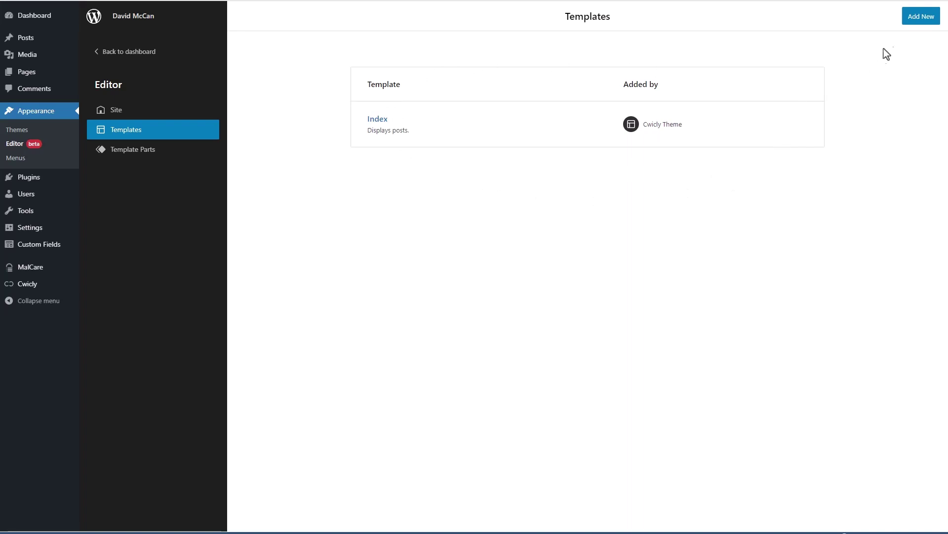
left_click(921, 21)
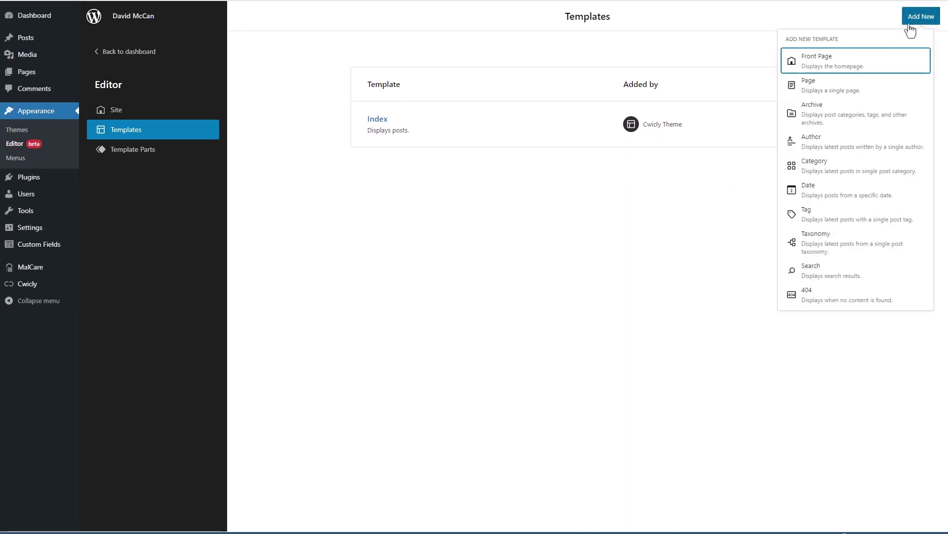
left_click(823, 68)
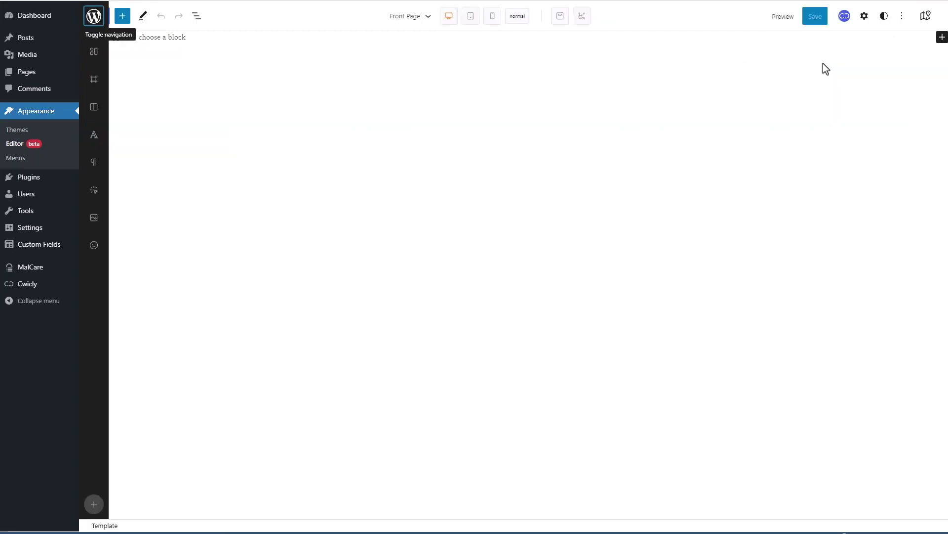
left_click(182, 37)
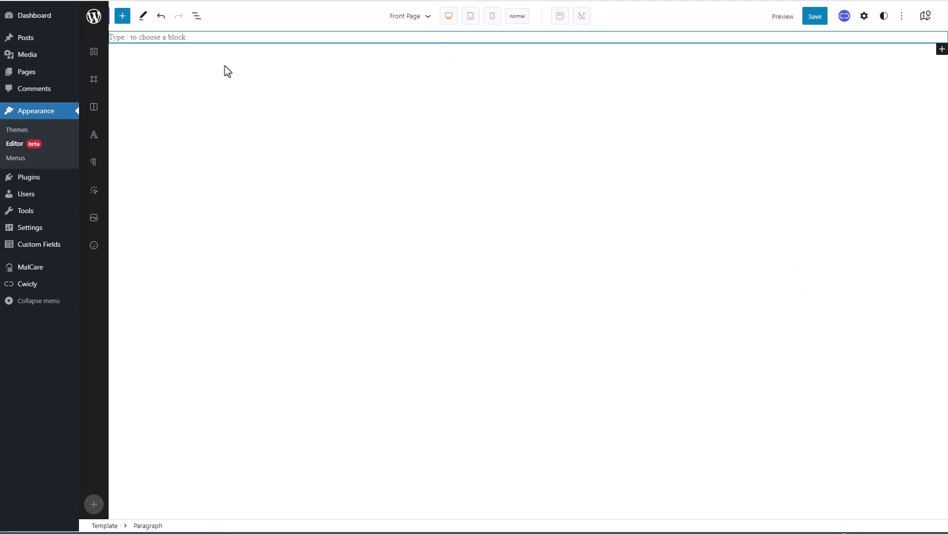
left_click(813, 19)
left_click(845, 35)
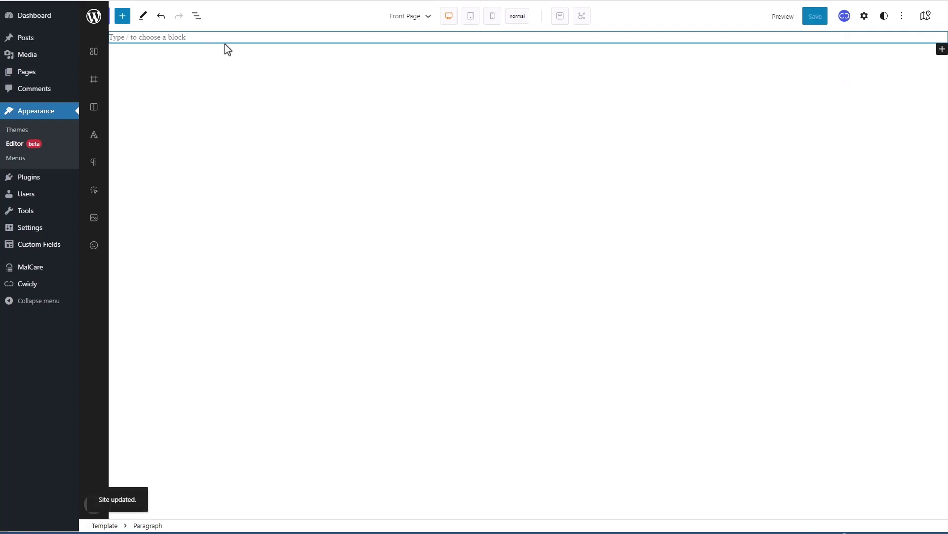
Open the Front Page template for editing from the Cwicly Themer and insert a Section block.
mouse_move(21, 289)
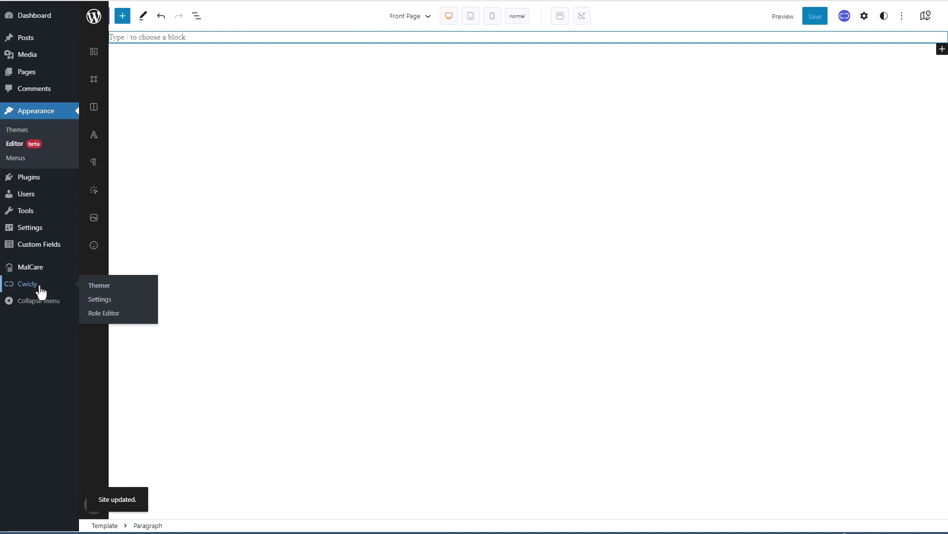
left_click(99, 289)
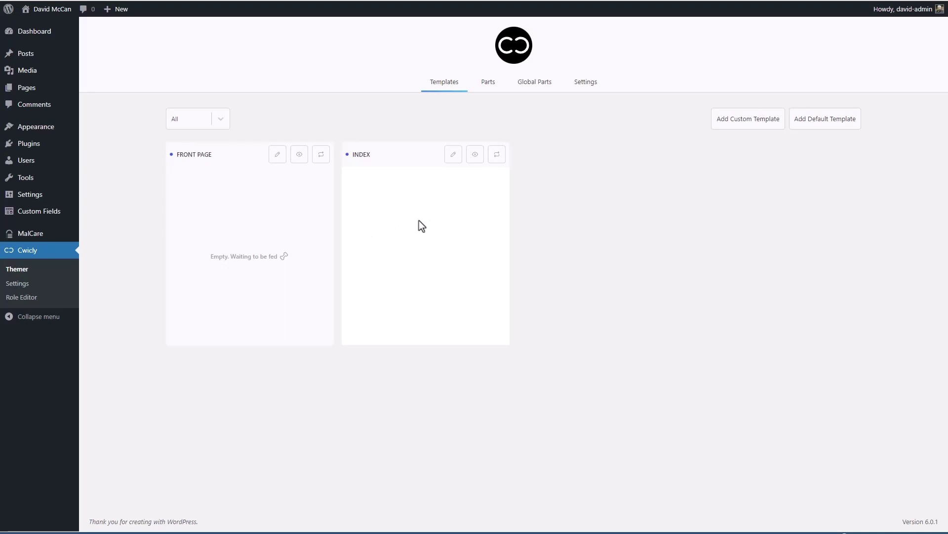
left_click(277, 156)
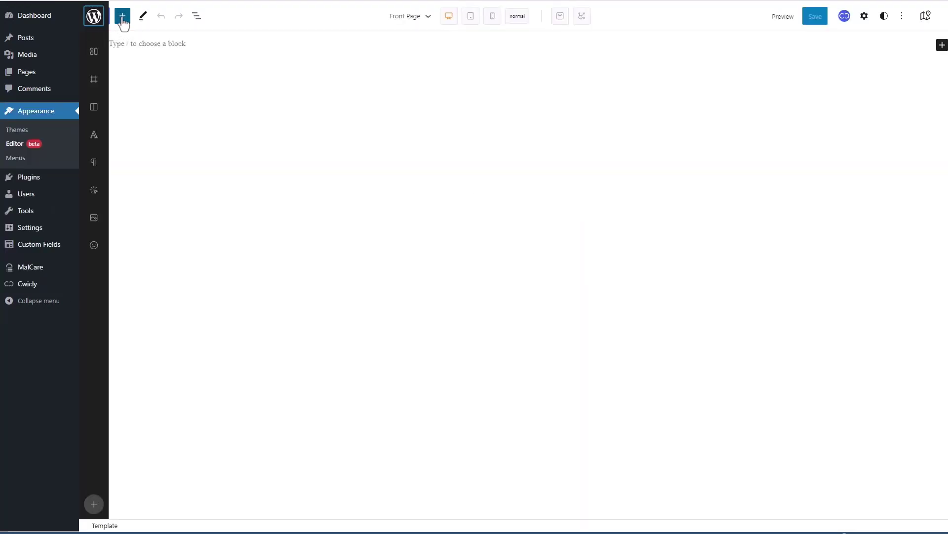
left_click(123, 20)
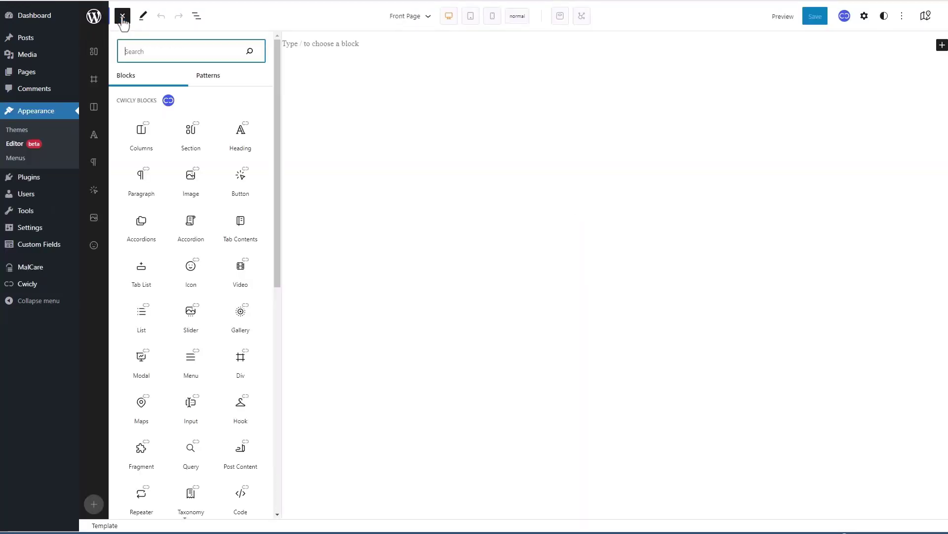
left_click(189, 132)
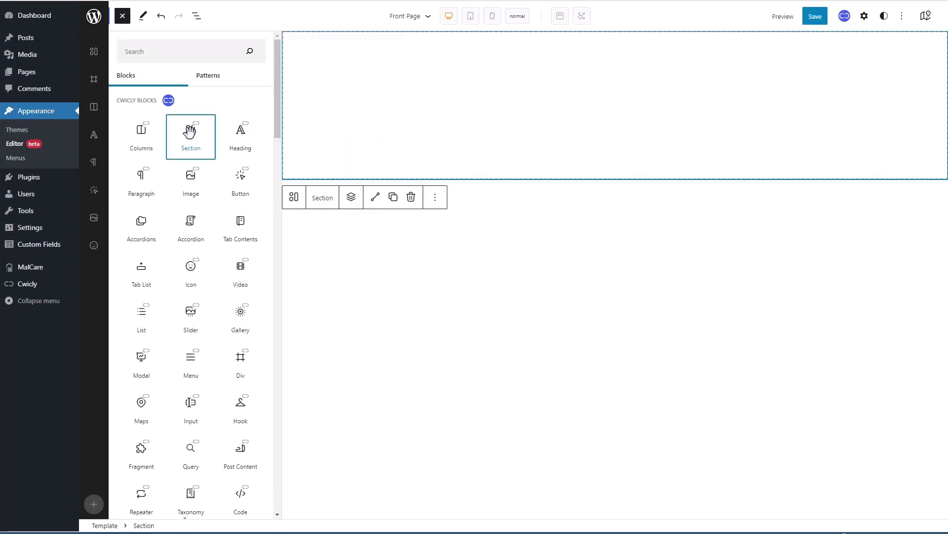
Insert a Div block inside the Front Page template's section.
left_click(352, 201)
left_click(178, 198)
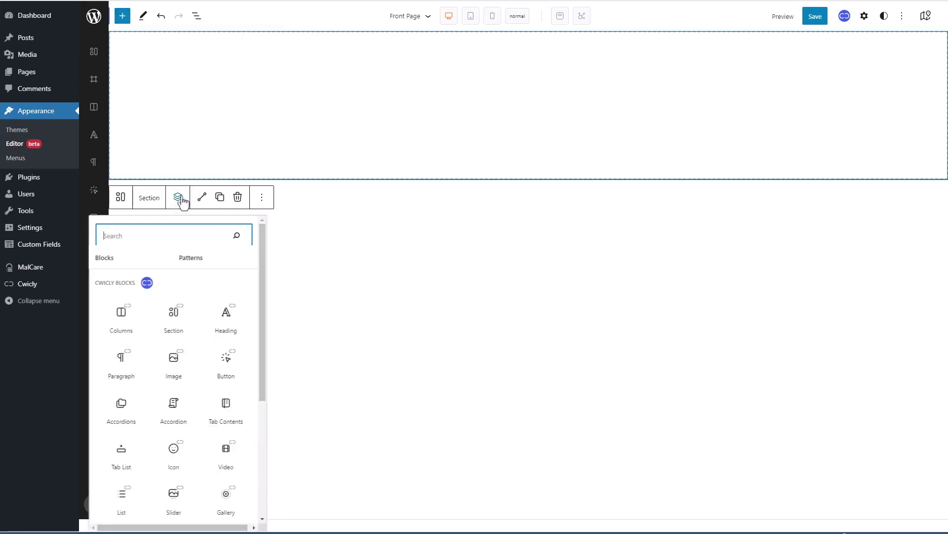
scroll(174, 339, "down", 1)
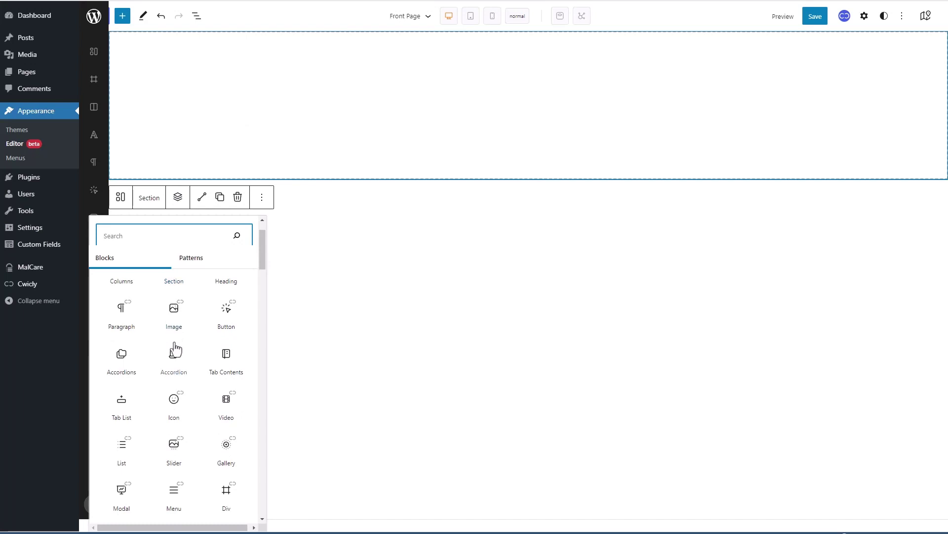
left_click(226, 491)
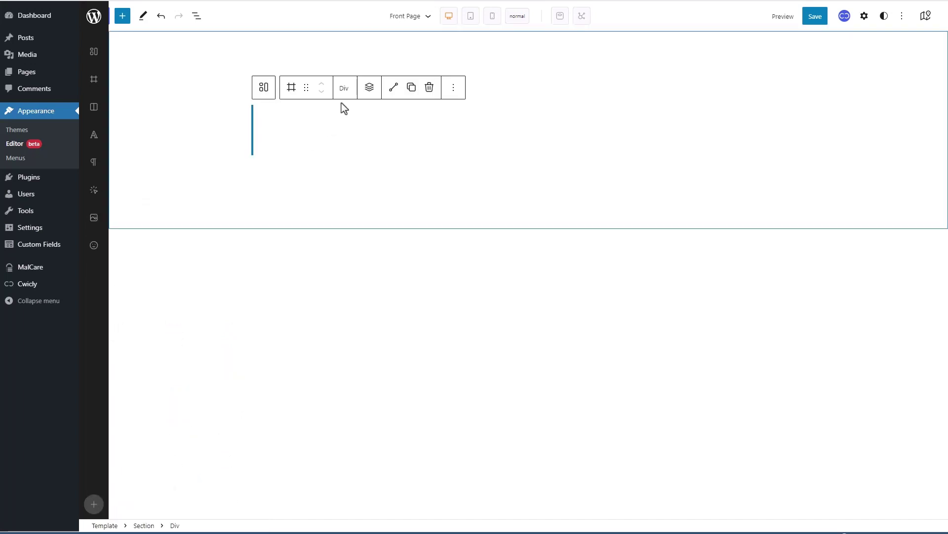
Add a Heading block inside the Div and set its text to "Coming Soon".
left_click(370, 89)
left_click(419, 203)
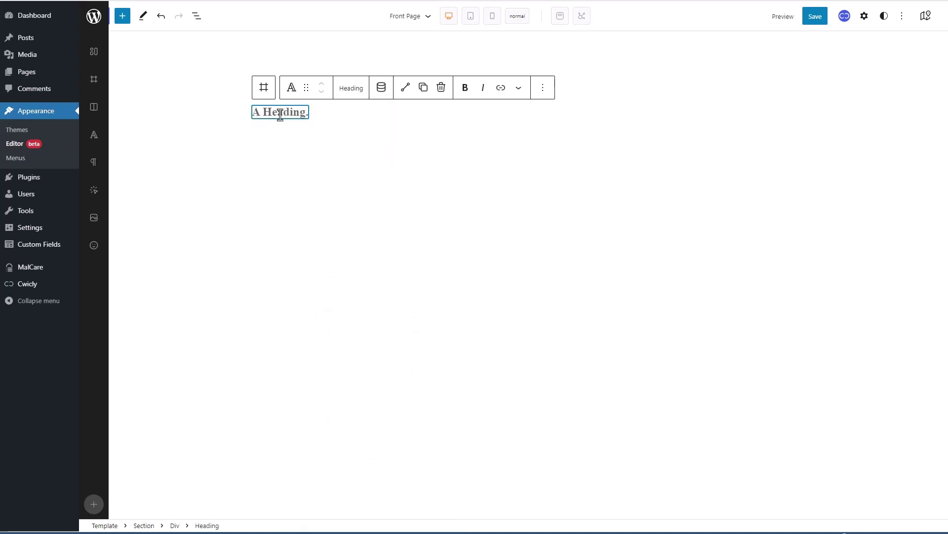
type("Com")
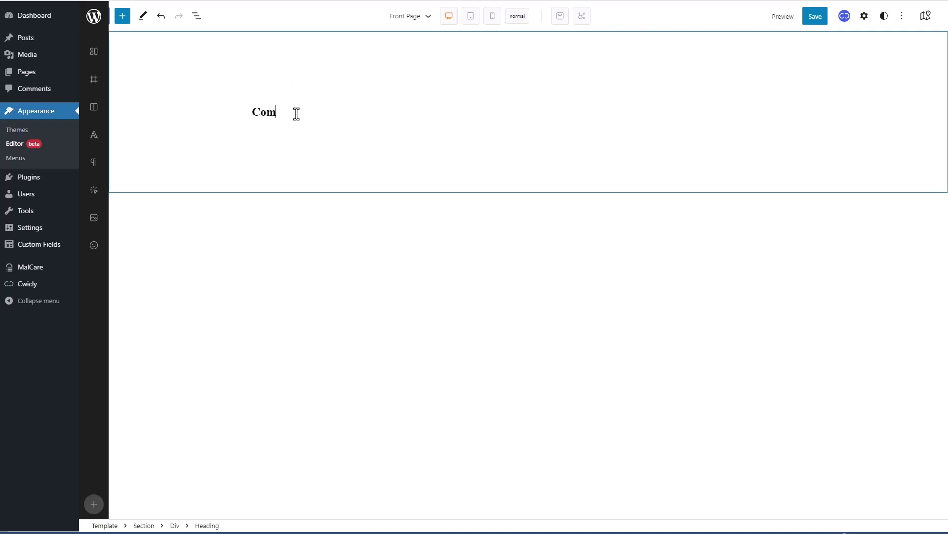
type("ing Soon")
Save the Front Page template and view the site's front end.
left_click(814, 21)
left_click(834, 32)
mouse_move(49, 24)
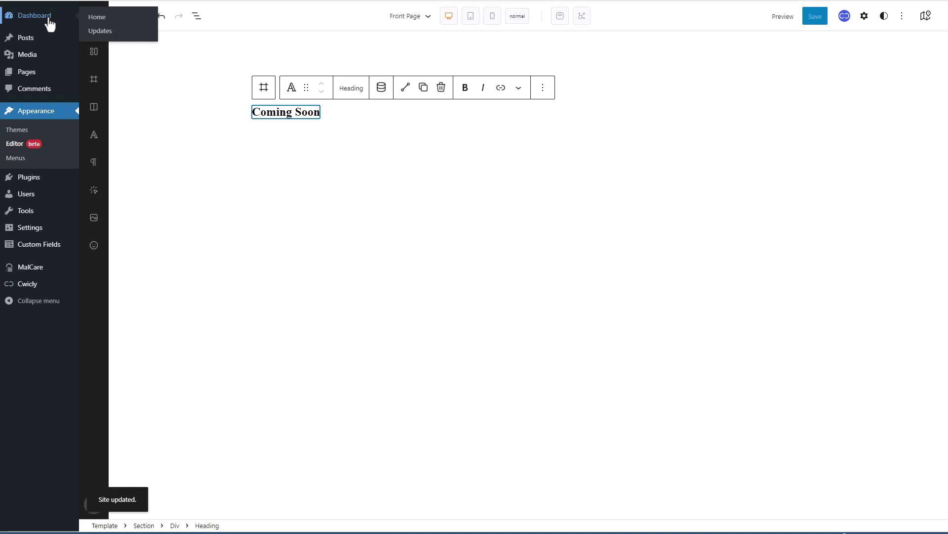
left_click(49, 23)
left_click(53, 23)
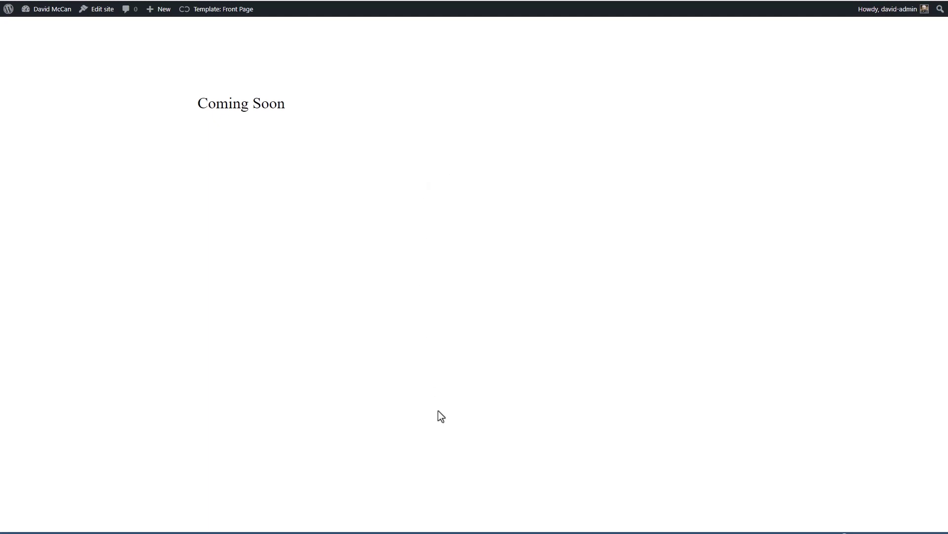
Switch to the browser window with Lighthouse and generate a new mobile page-load report for the site.
mouse_move(376, 532)
left_click(438, 502)
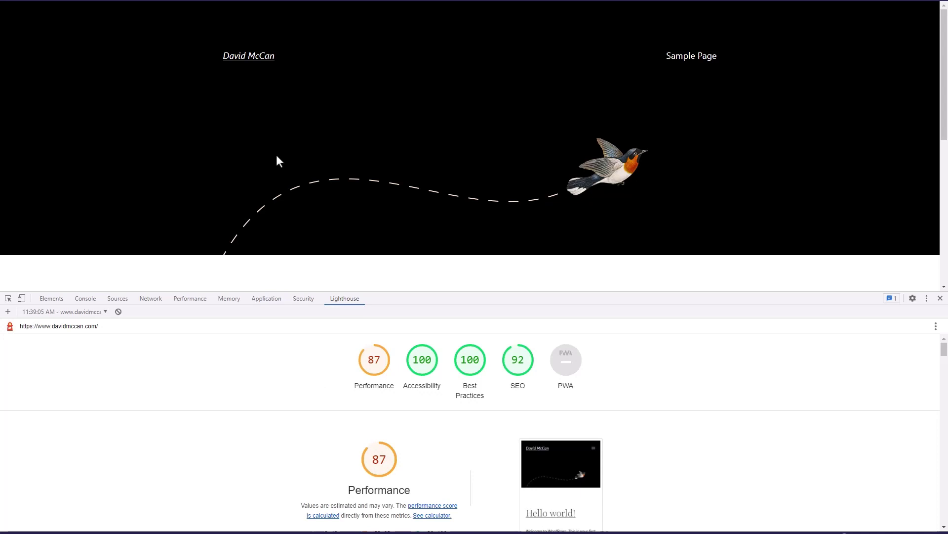
left_click(105, 311)
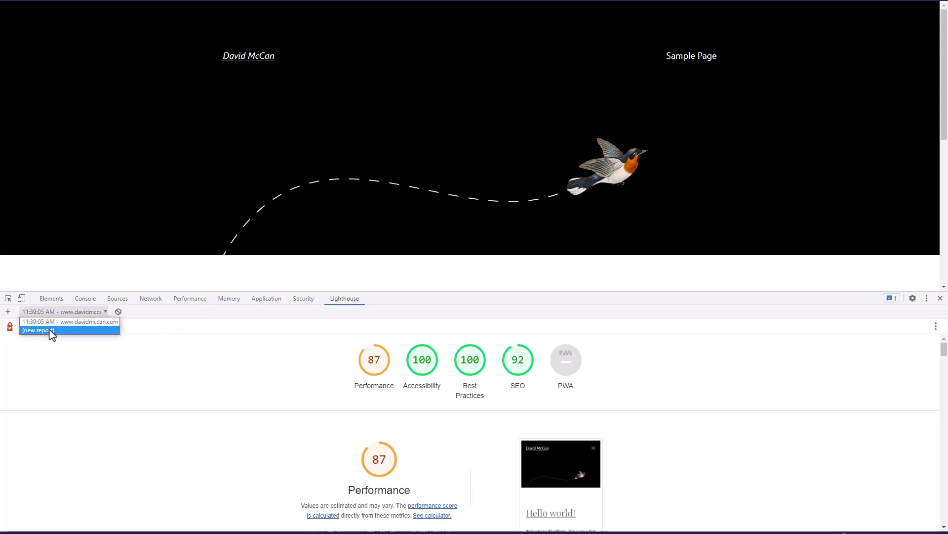
left_click(50, 330)
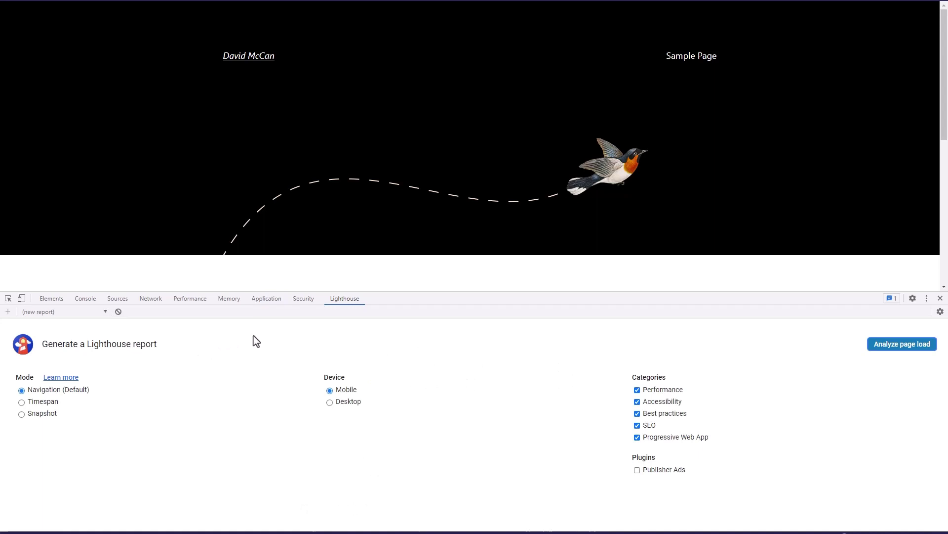
left_click(888, 346)
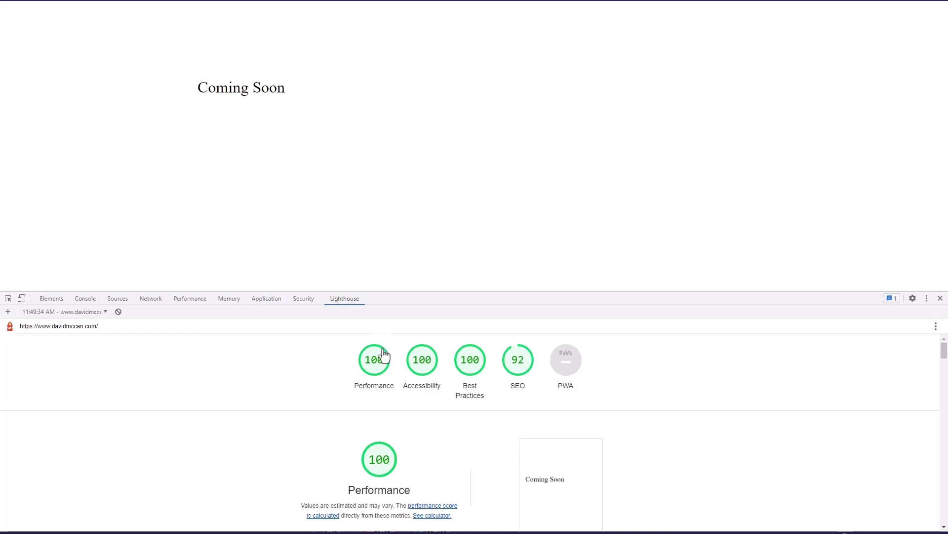
Review the SEO section of the Lighthouse report, including its content best practices, and return to the score overview.
left_click(519, 365)
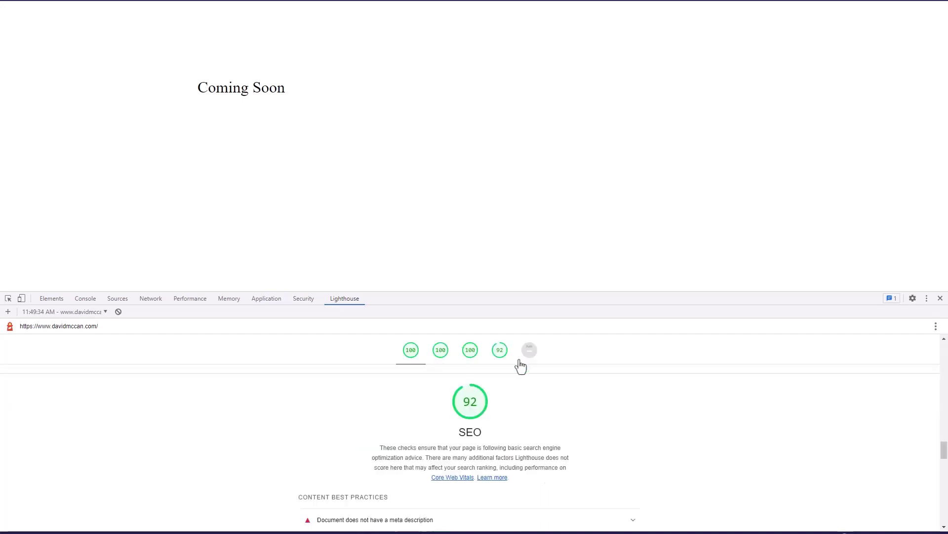
scroll(515, 395, "down", 2)
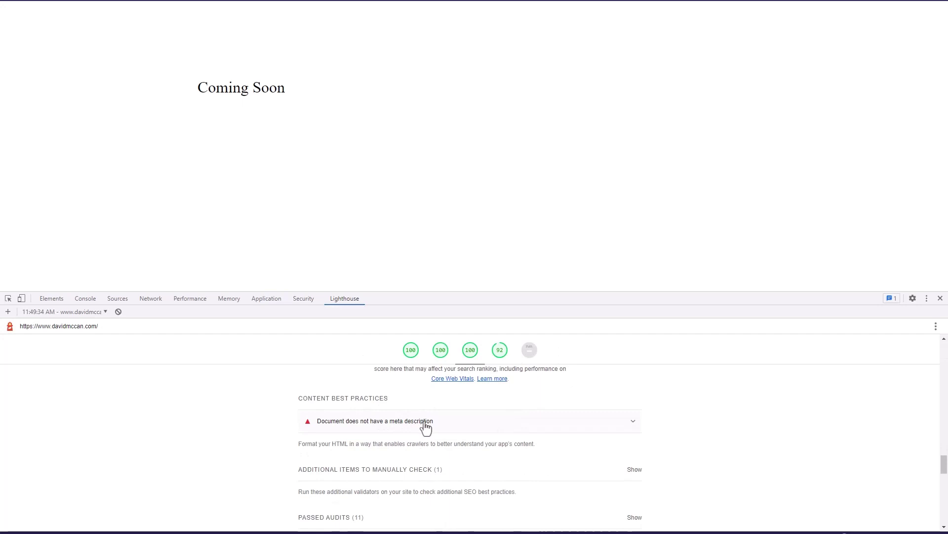
scroll(420, 428, "up", 3)
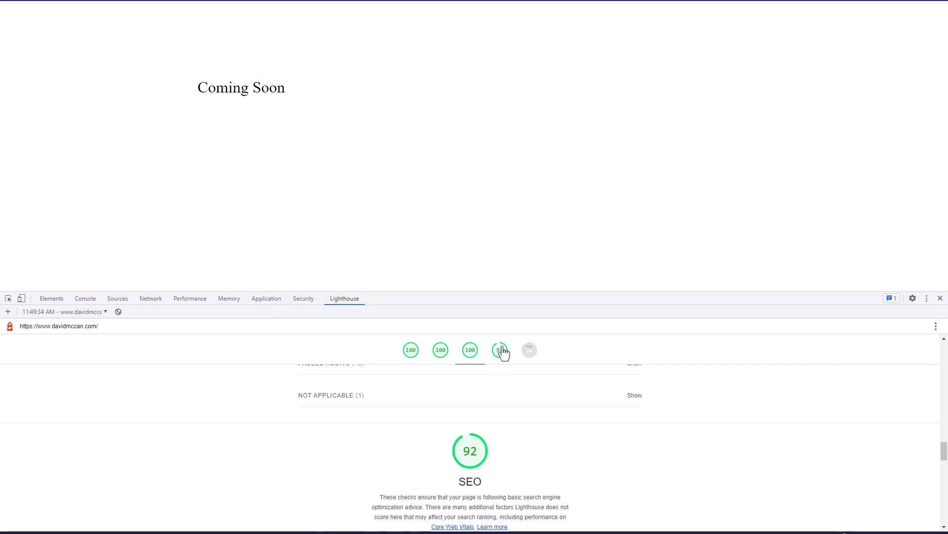
scroll(414, 379, "up", 10)
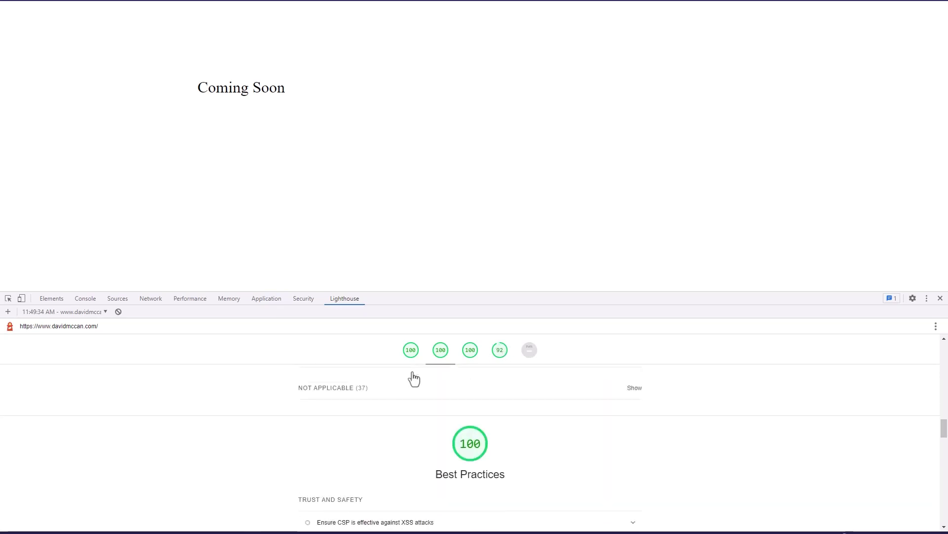
scroll(414, 379, "up", 6)
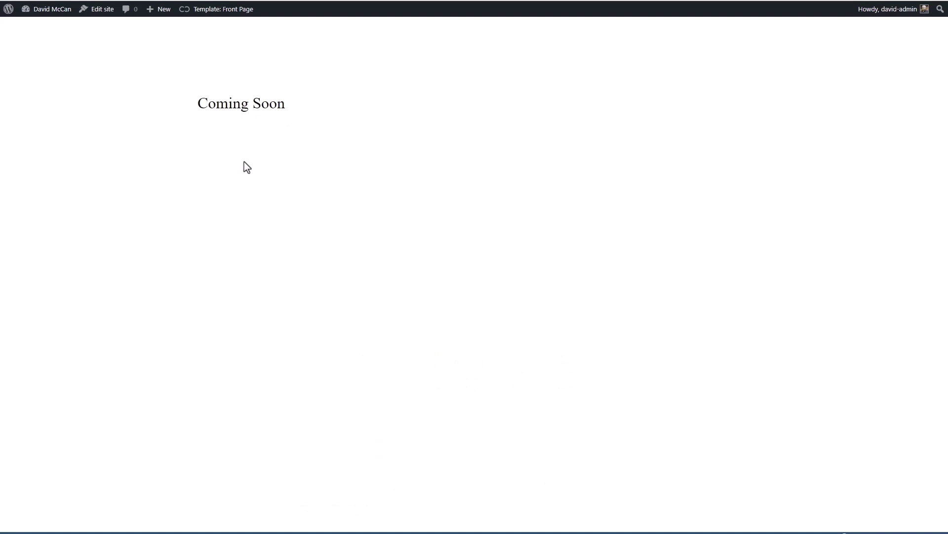
View the front page's source code and highlight the line with the inline SVG duotone filters.
right_click(256, 161)
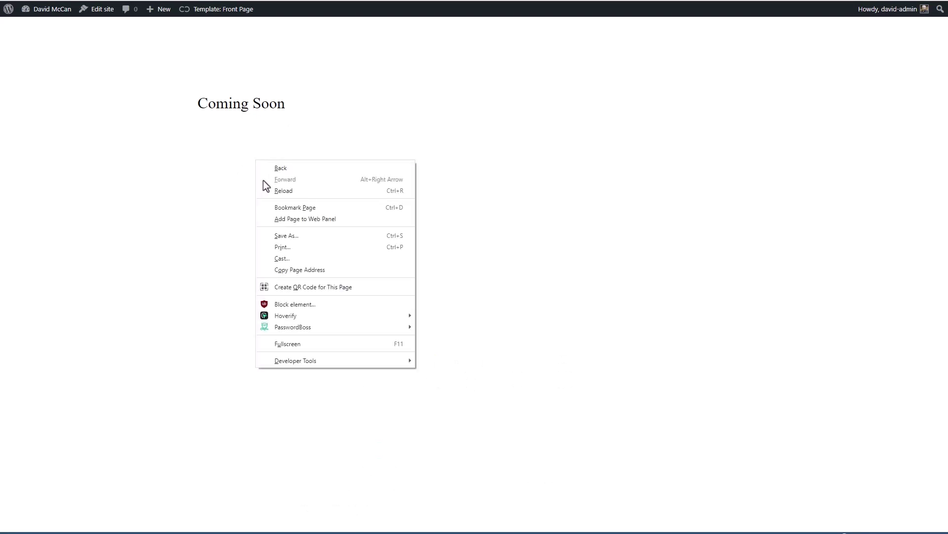
mouse_move(310, 360)
left_click(439, 369)
scroll(324, 274, "down", 1)
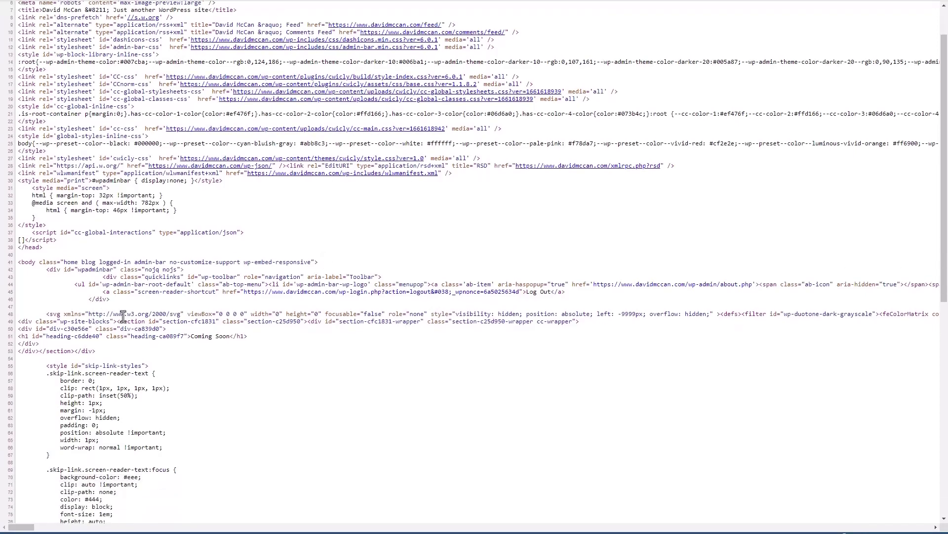
triple_click(20, 315)
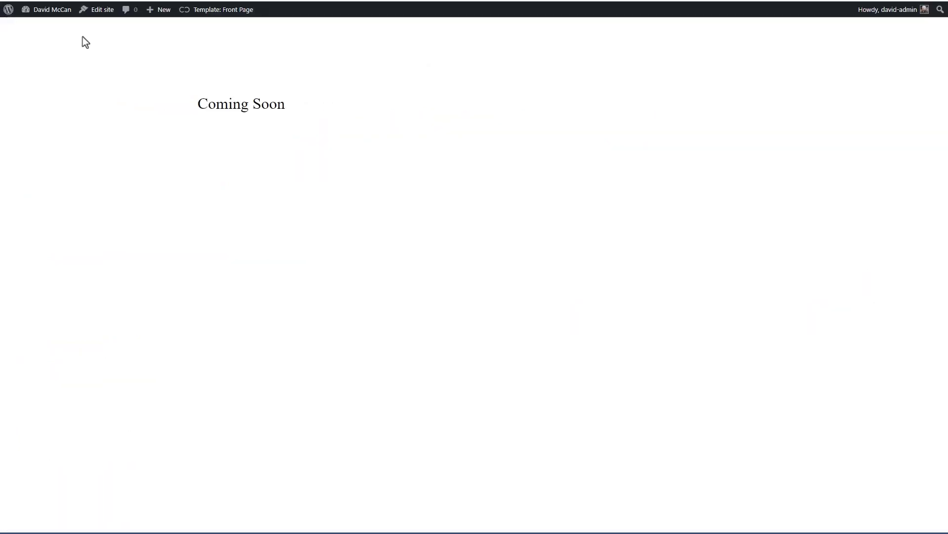
Turn on Remove SVG Filters in the advanced section of the Cwicly settings.
mouse_move(47, 11)
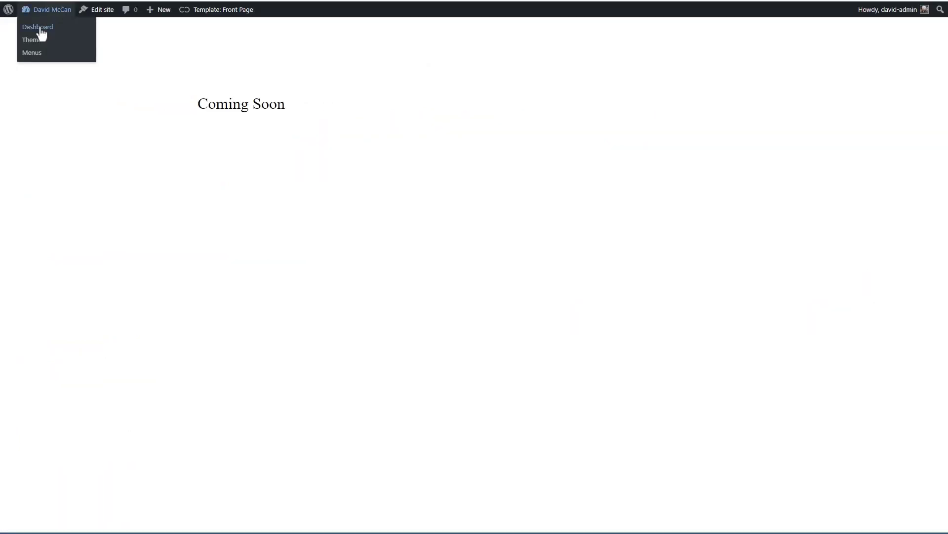
left_click(37, 27)
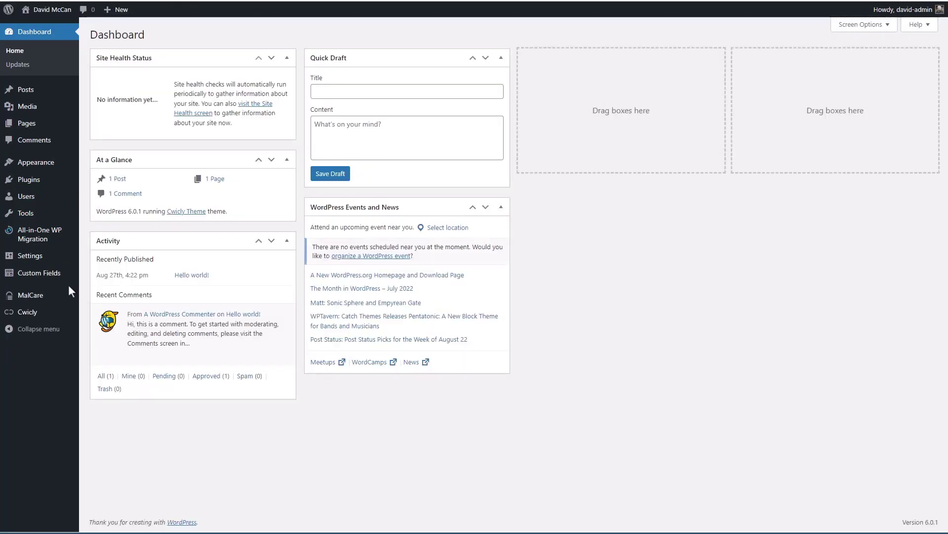
mouse_move(59, 312)
left_click(96, 327)
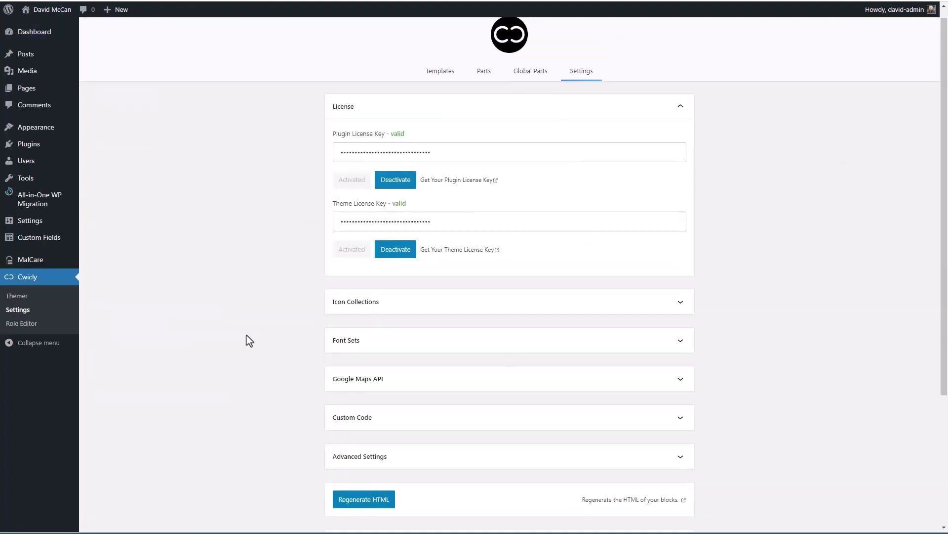
scroll(297, 339, "down", 3)
left_click(354, 325)
scroll(265, 325, "down", 5)
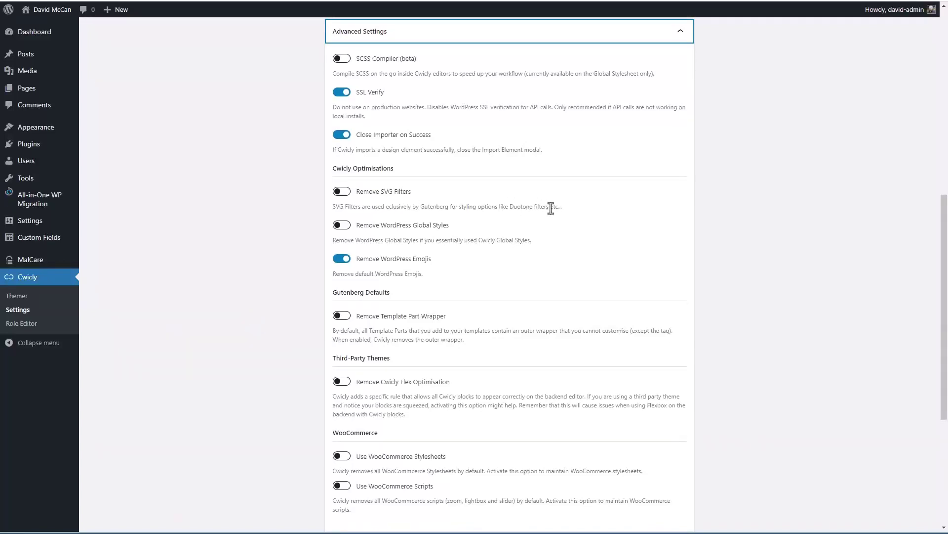
left_click(345, 193)
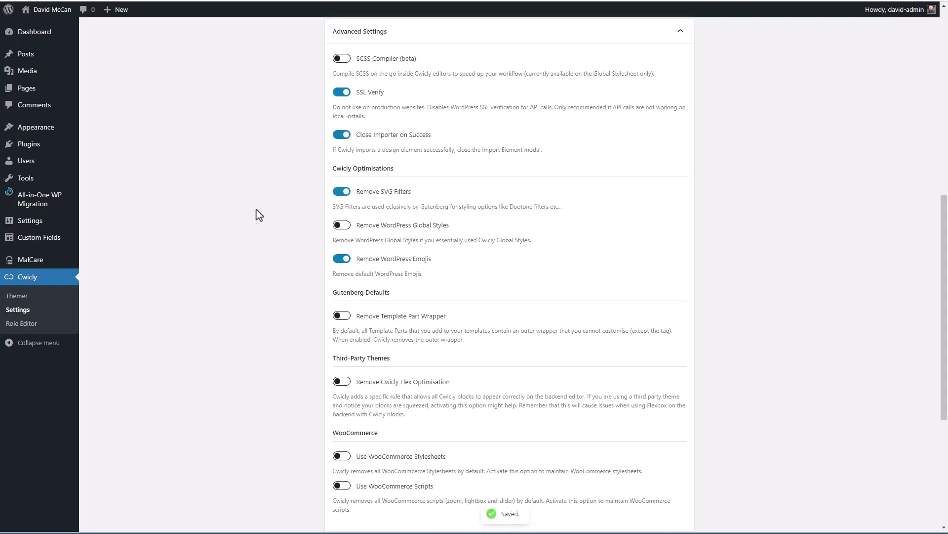
Open the Front Page template from the Cwicly Themer and set the global background colour to #f6f8ff.
scroll(256, 210, "up", 1)
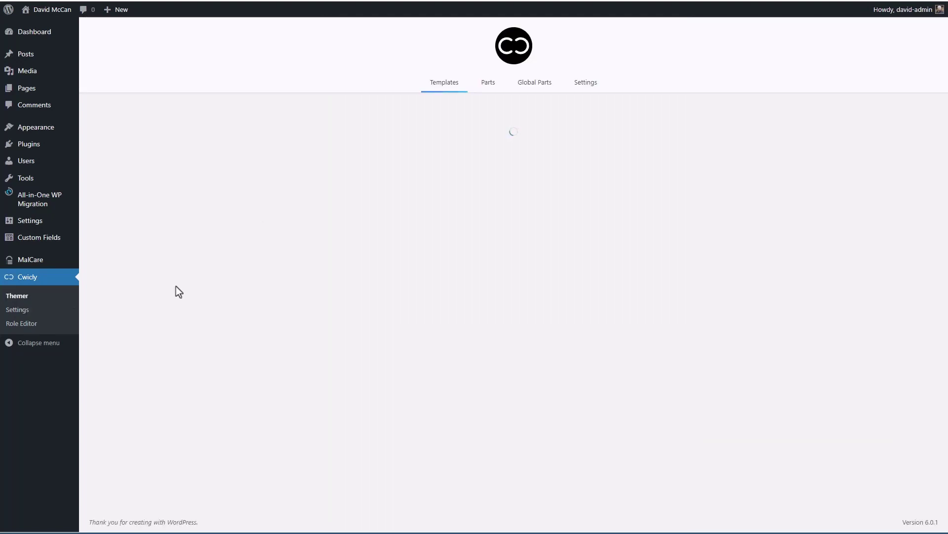
left_click(276, 156)
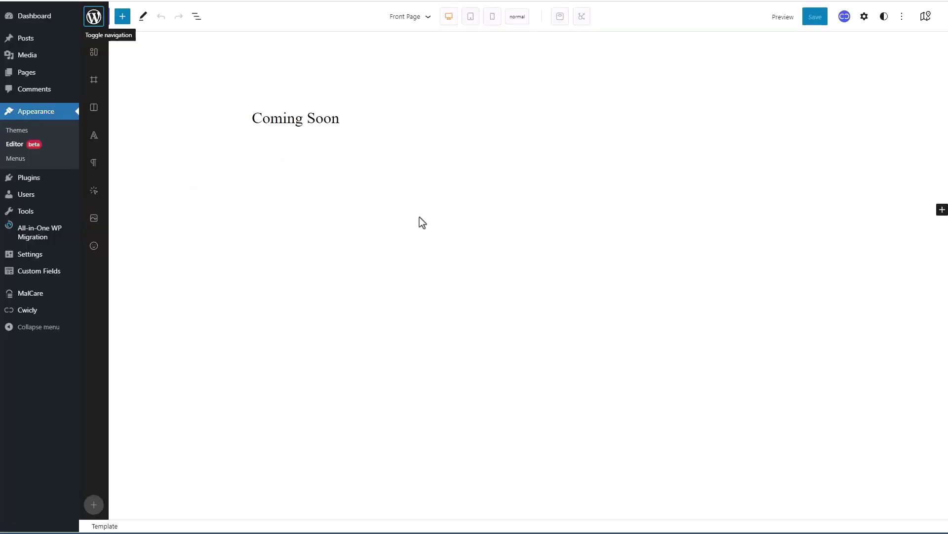
left_click(844, 18)
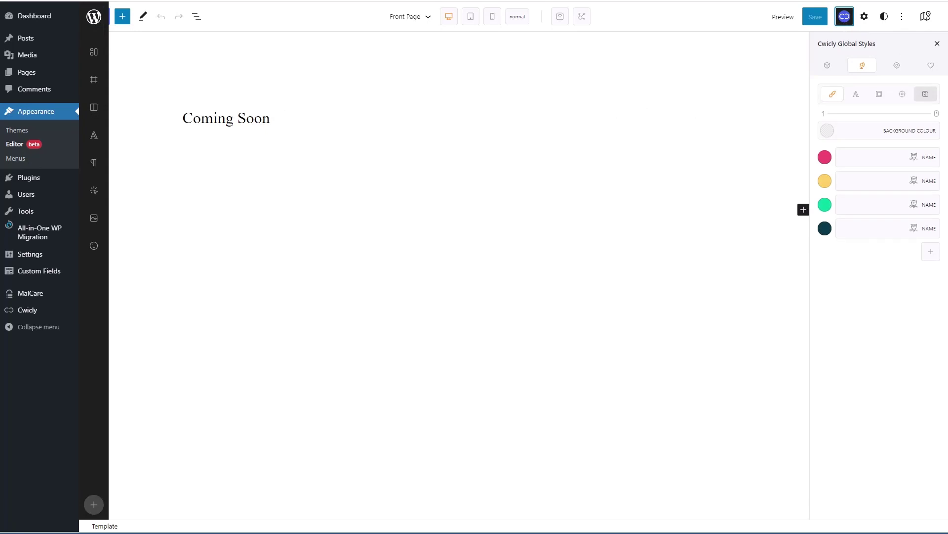
left_click(874, 126)
type("#f6f8ff")
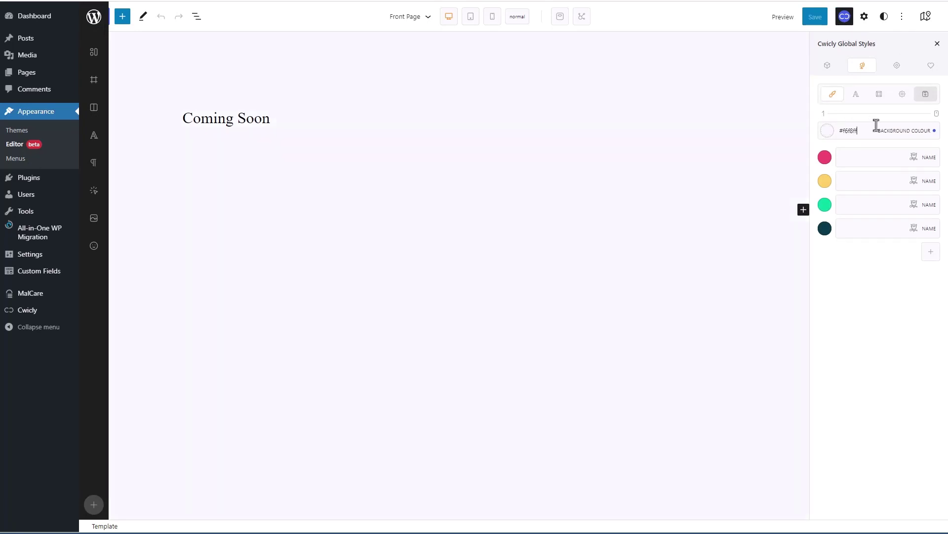
Change the first global colour to #495b7d and name it "main".
left_click(825, 158)
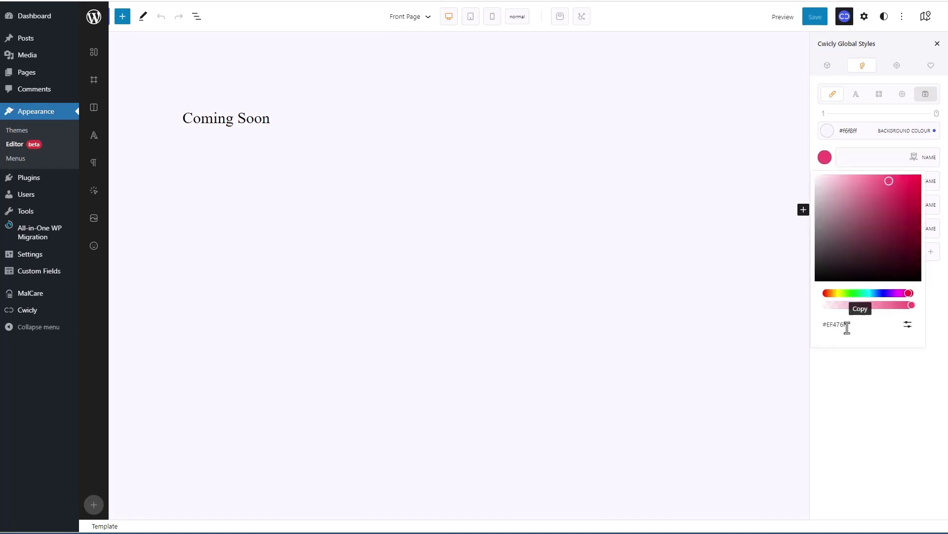
left_click(909, 326)
double_click(865, 348)
type("495b7d")
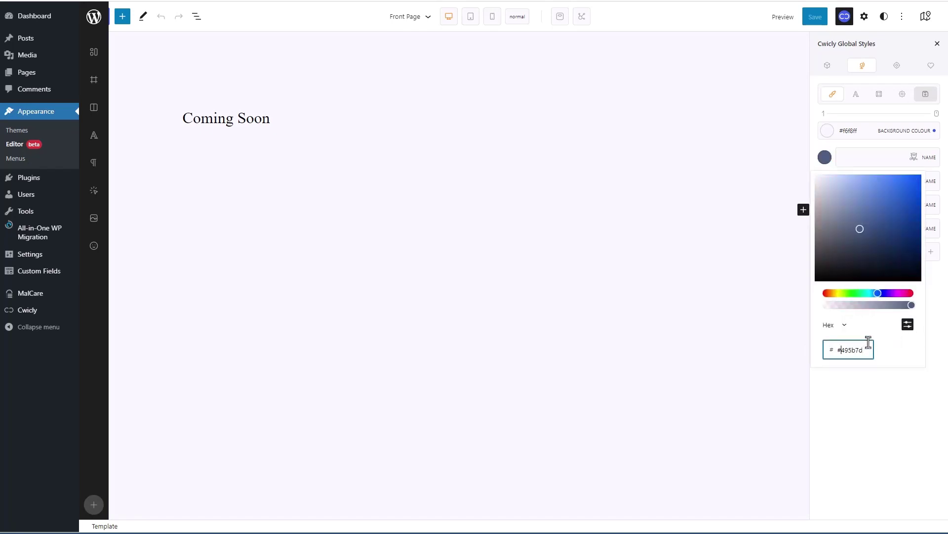
left_click(894, 388)
left_click(855, 161)
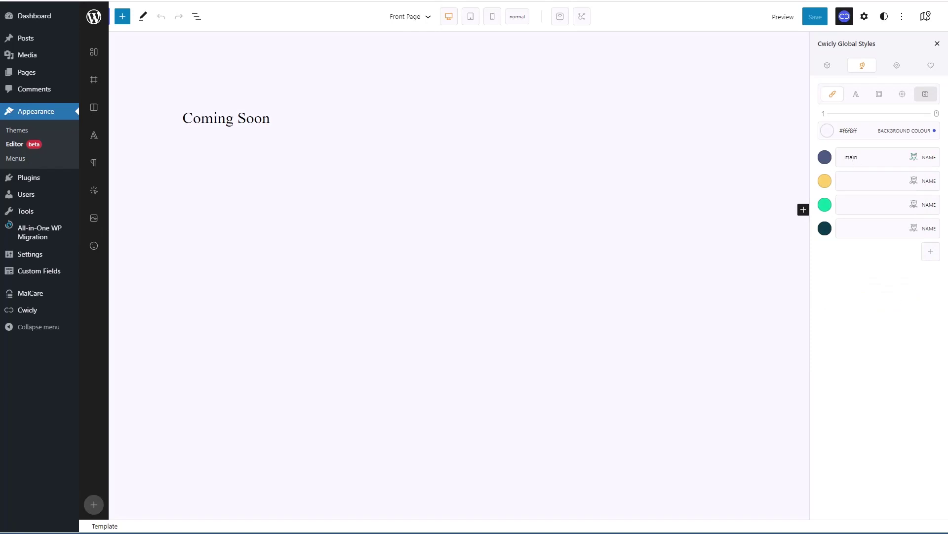
Change the second global colour to #8F9DBC and name it "alt".
left_click(825, 181)
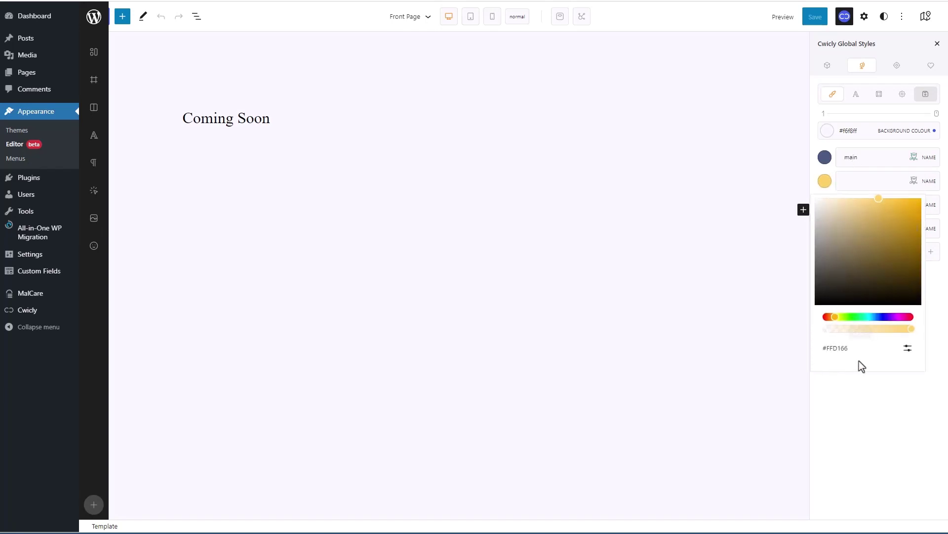
left_click(908, 348)
double_click(850, 373)
type("8F9DBC")
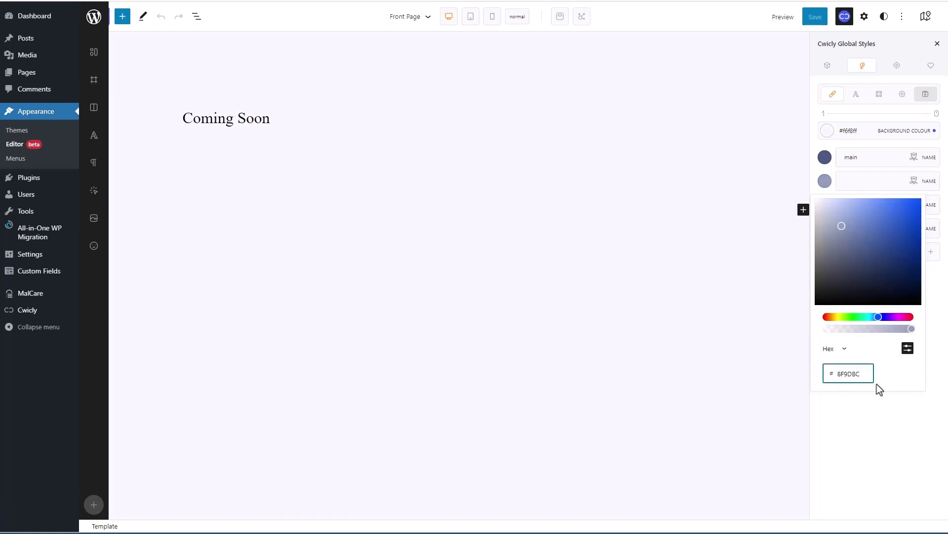
left_click(857, 181)
type("alt")
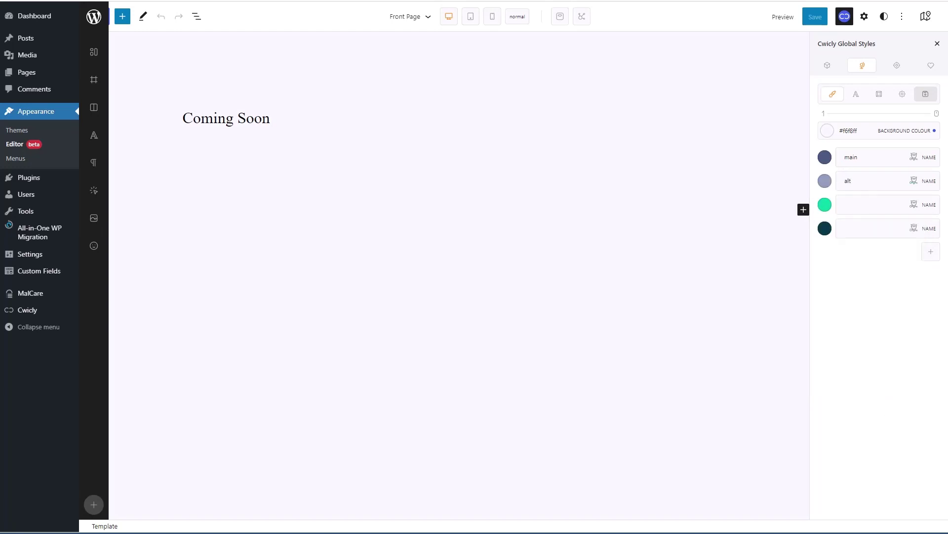
Set the global body typography to the "main" text colour and a font size of 20 px.
left_click(857, 96)
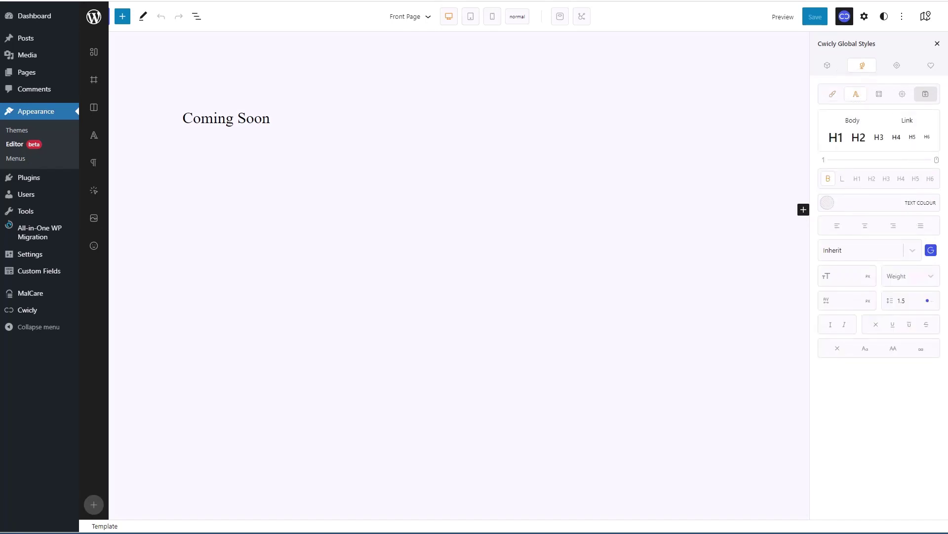
left_click(830, 207)
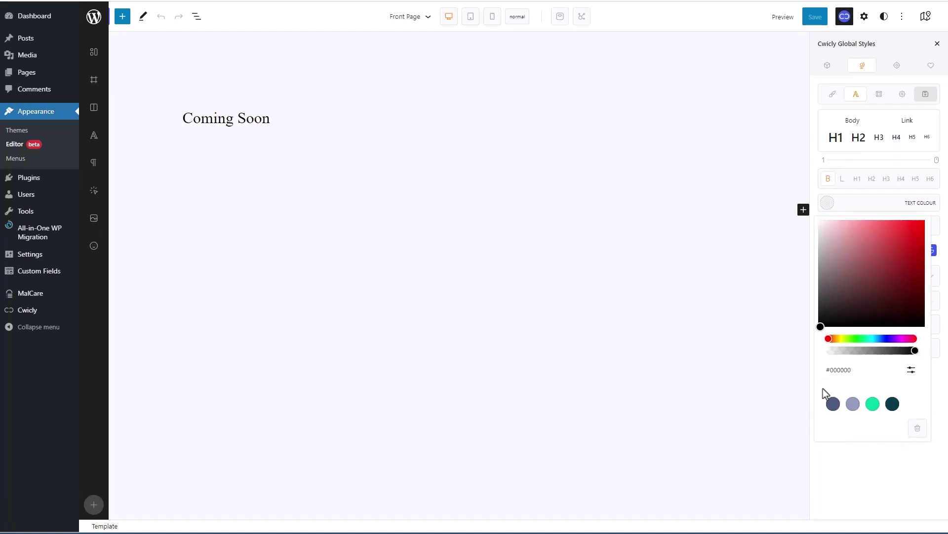
left_click(835, 402)
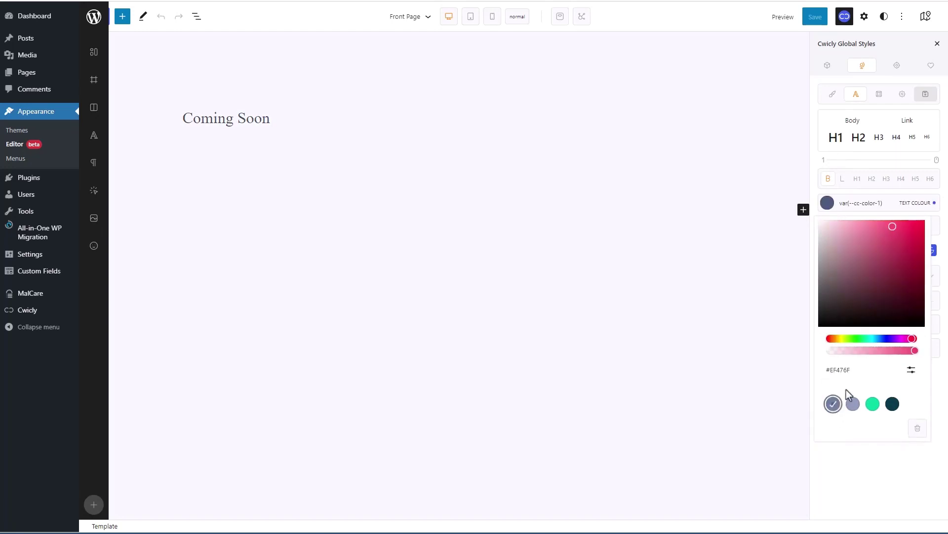
left_click(867, 473)
left_click(835, 277)
type("1")
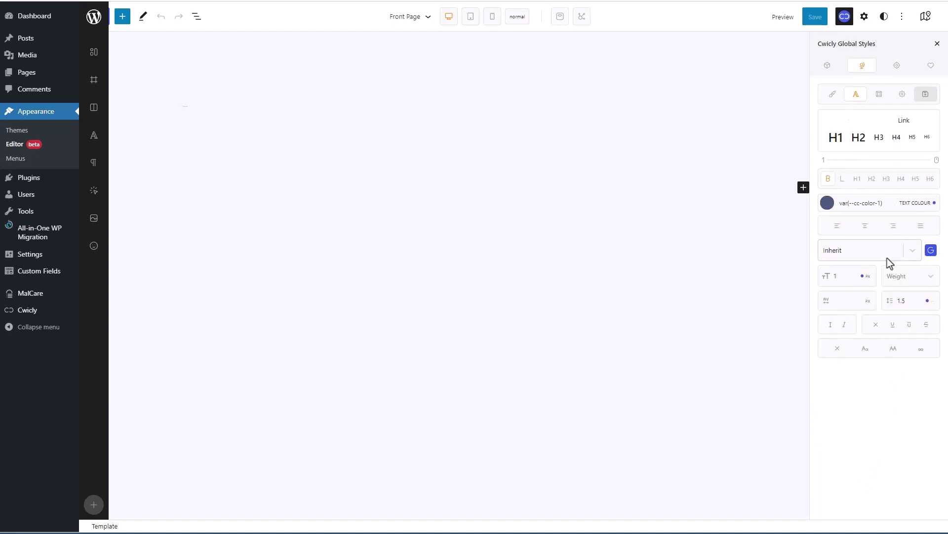
double_click(838, 275)
type("20")
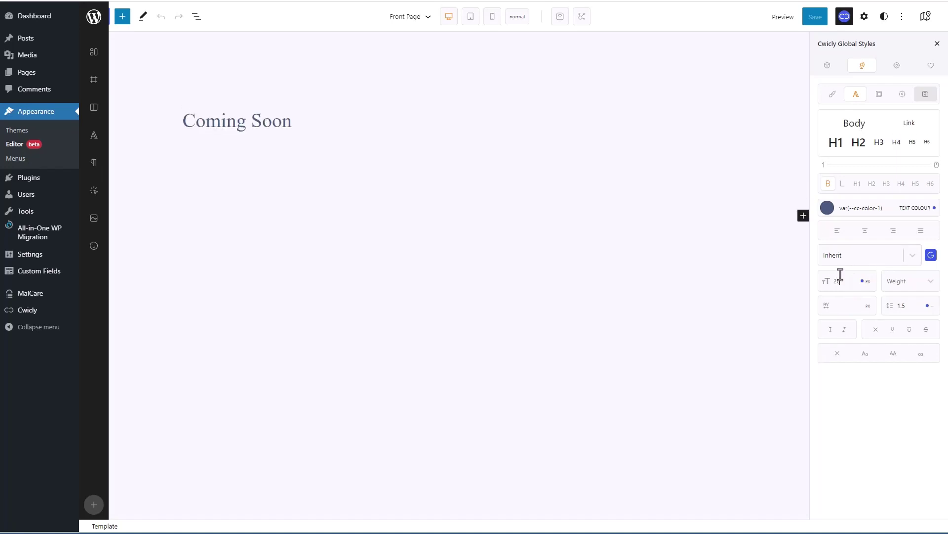
Set the section default maximum width to 1290 px and save the global styles.
left_click(903, 95)
double_click(906, 226)
type("1290")
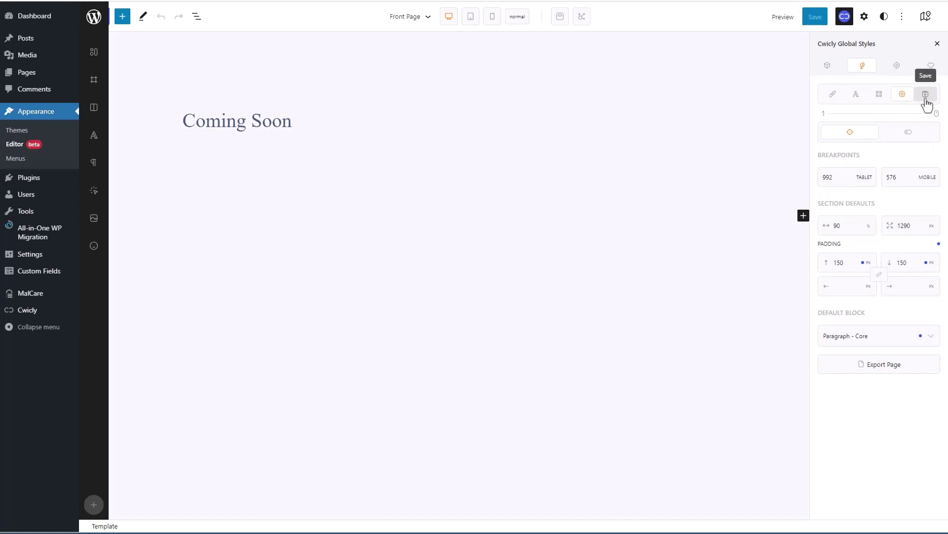
left_click(926, 95)
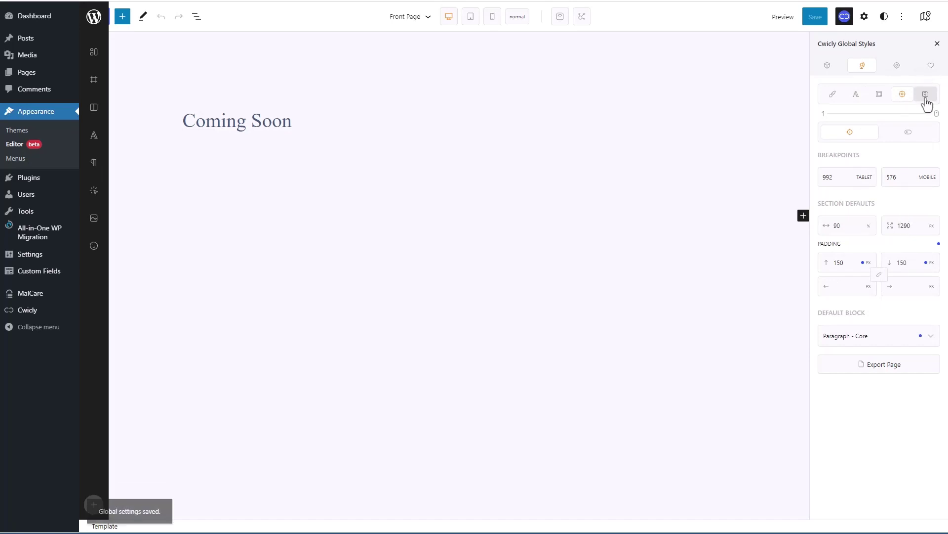
Create a global stylesheet named site-styles.css.
left_click(897, 65)
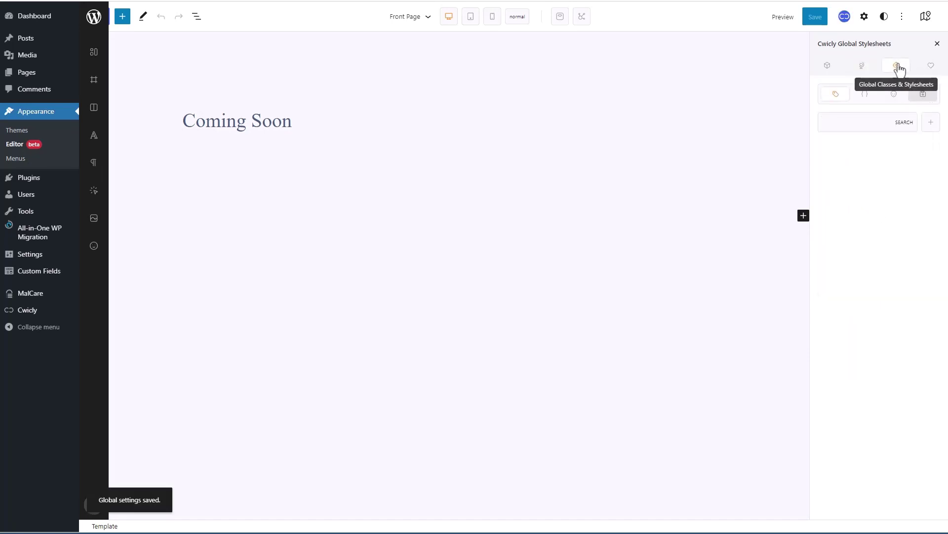
left_click(865, 97)
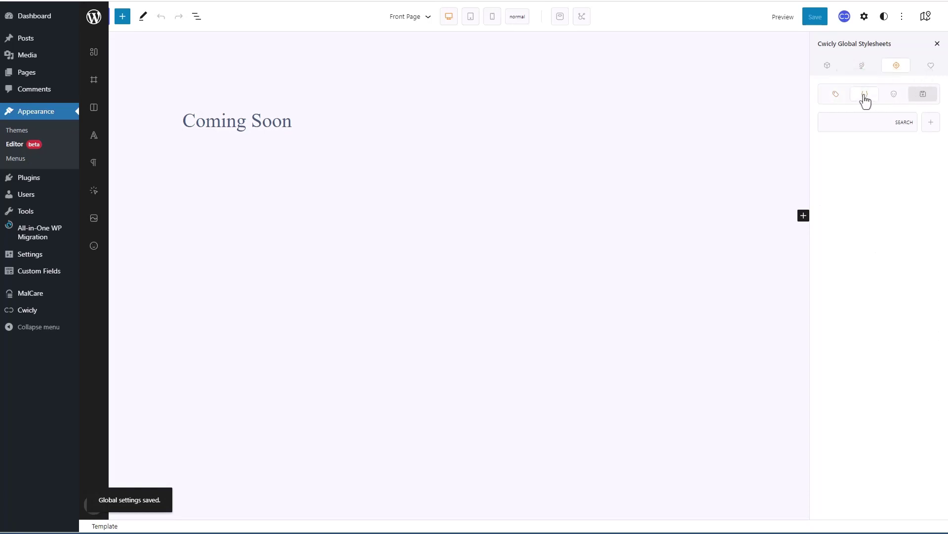
left_click(930, 123)
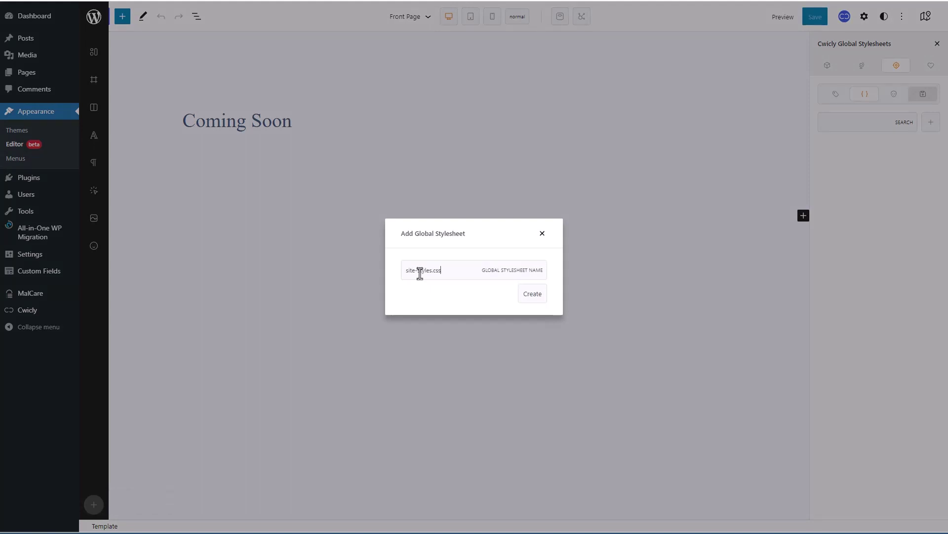
left_click(533, 294)
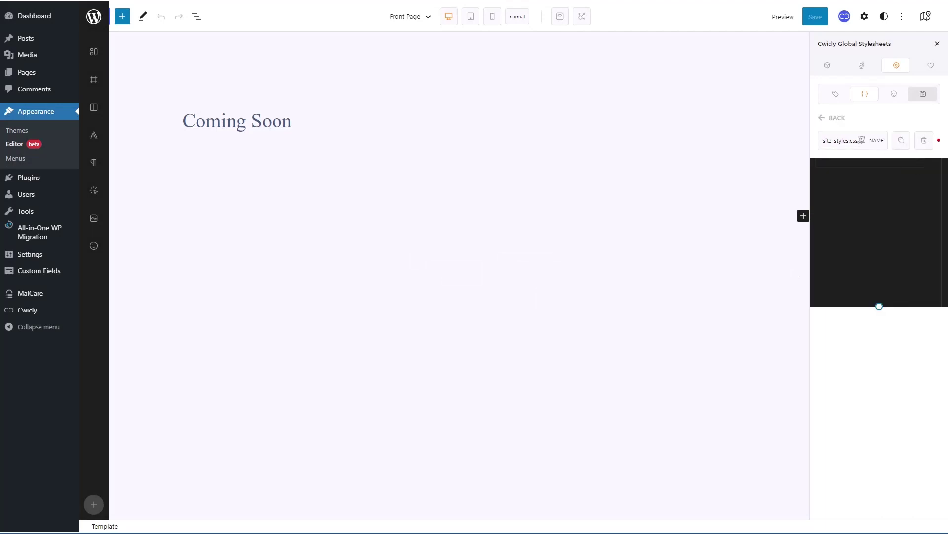
Paste CSS into site-styles.css giving body a system-ui font-family stack and p a margin-bottom of 10px.
left_click(859, 191)
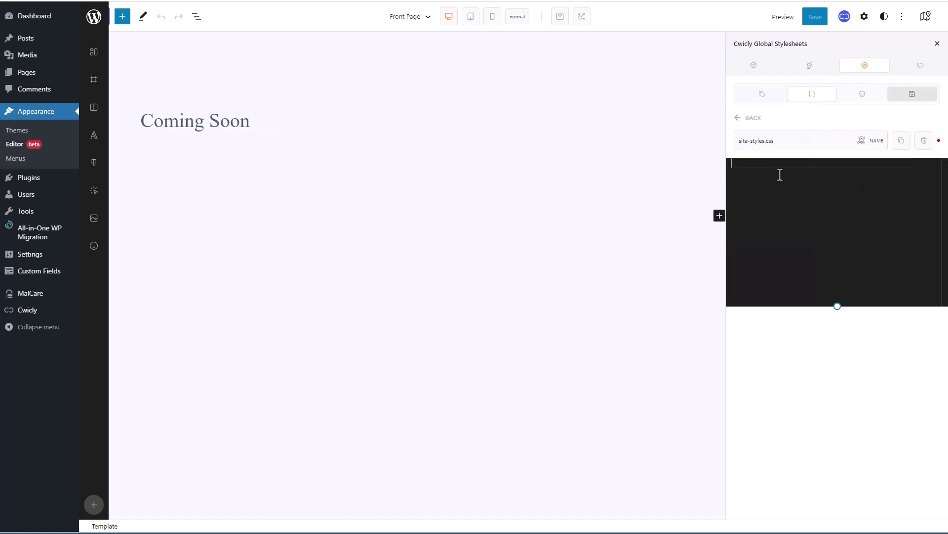
key("ctrl+v")
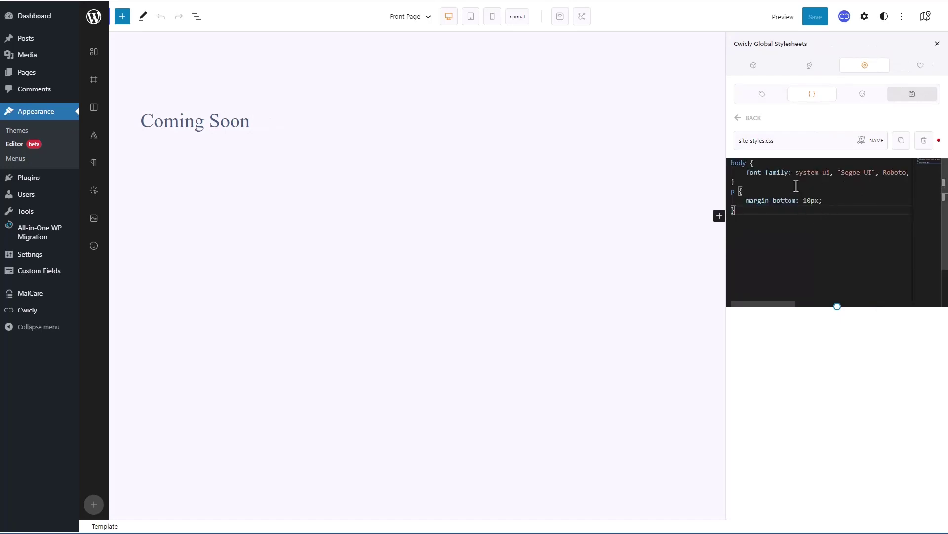
left_click(789, 174)
key("End")
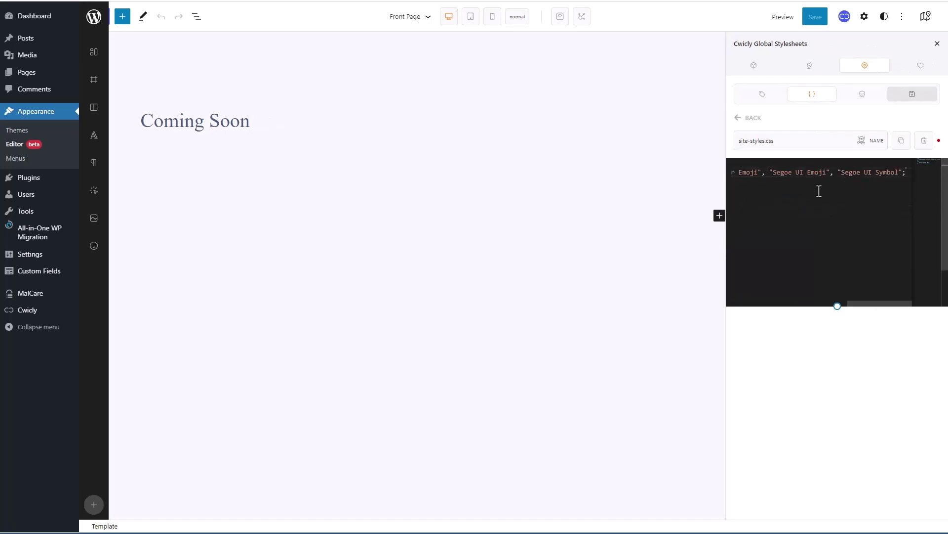
key("Home")
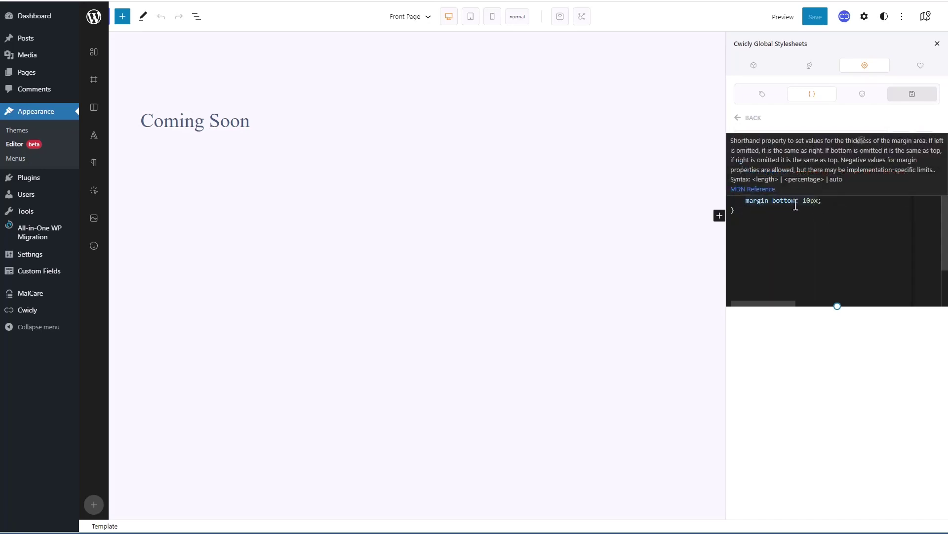
Return to the stylesheet list, save the global stylesheets and activate site-styles.css.
left_click(741, 121)
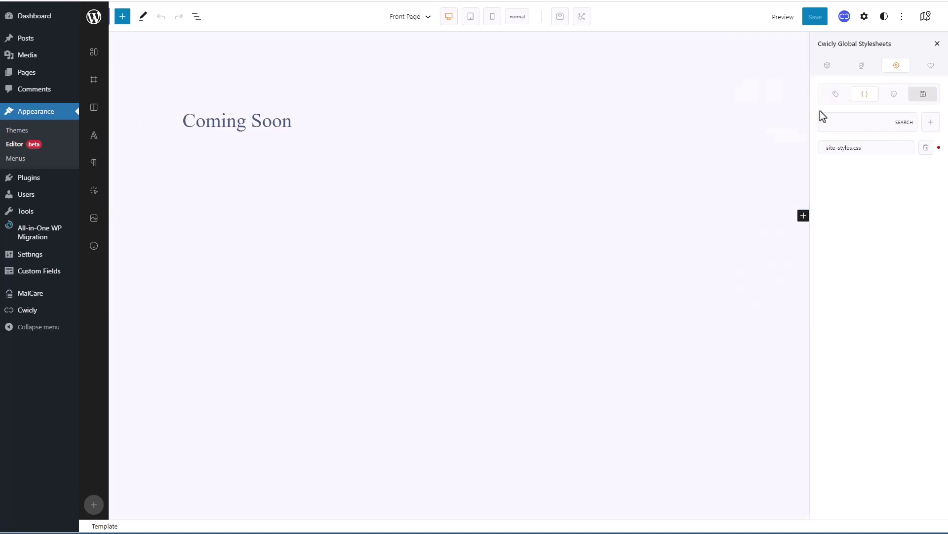
left_click(923, 100)
left_click(939, 149)
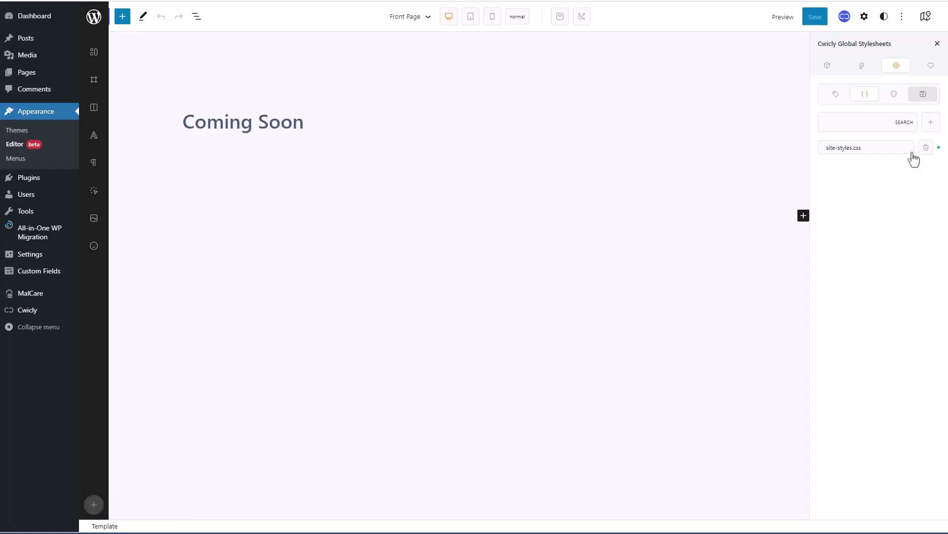
Replace the "Coming Soon" heading text with the site owner's full name.
left_click(189, 123)
left_click_drag(185, 123, 312, 120)
type("DAvid")
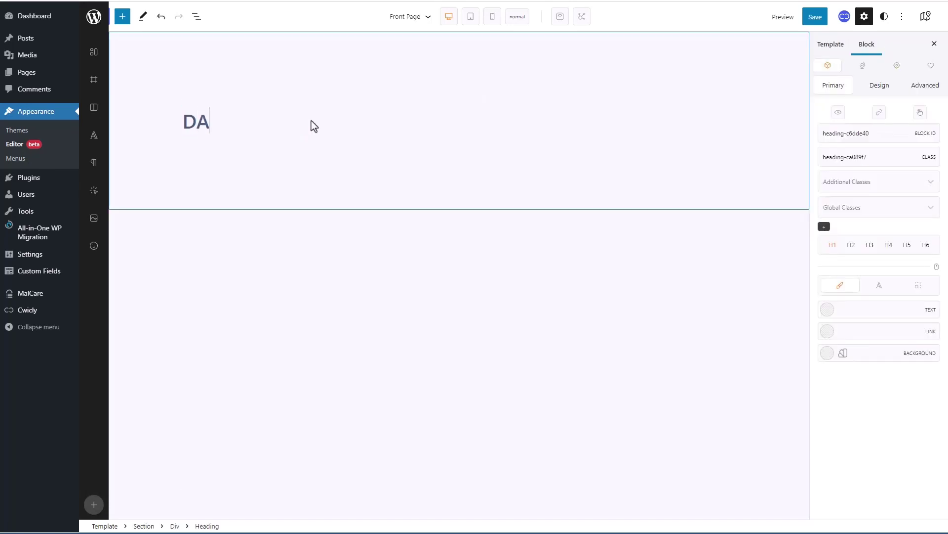
key("BackSpace")
key("BackSpace")
key("BackSpace")
key("BackSpace")
type("avid McCan")
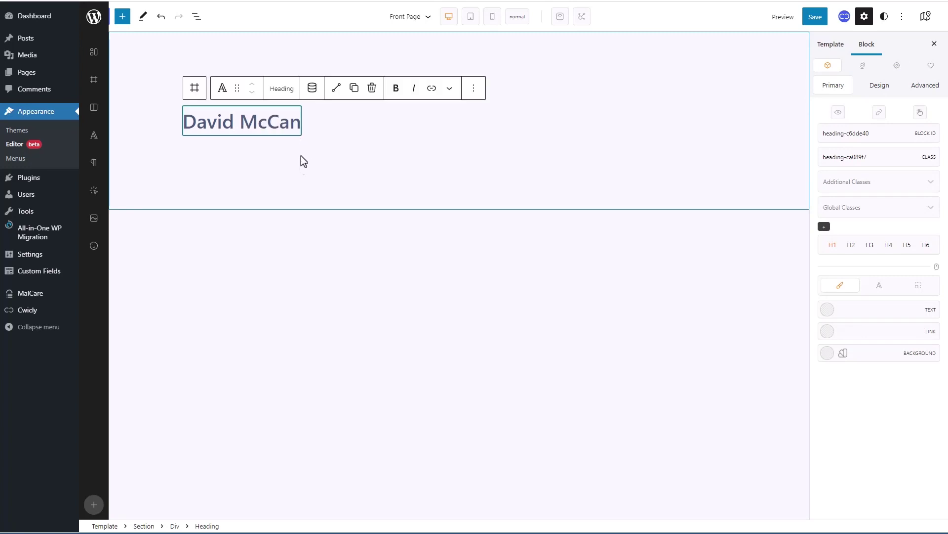
Add a Cwicly Image block after the heading, inside the section's Div.
left_click(227, 93)
left_click(196, 16)
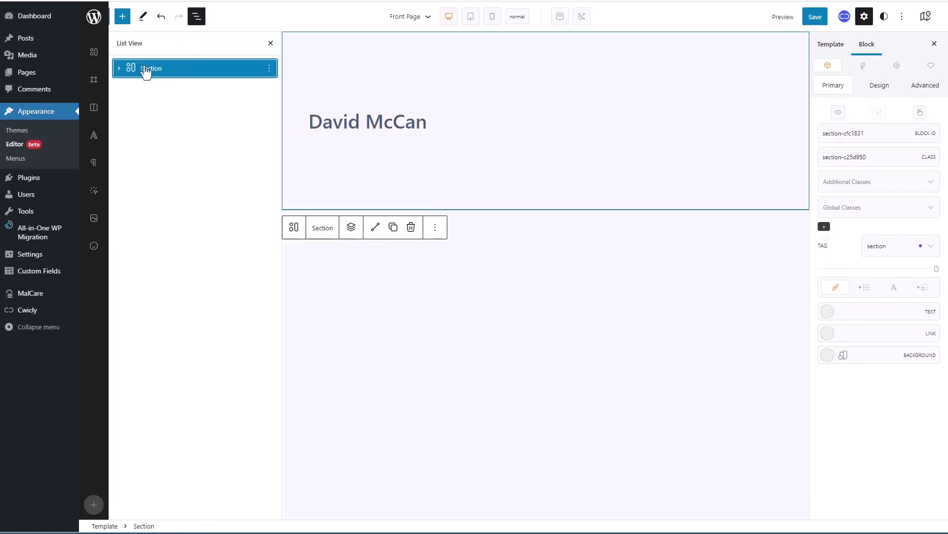
left_click(119, 68)
left_click(131, 86)
left_click(153, 86)
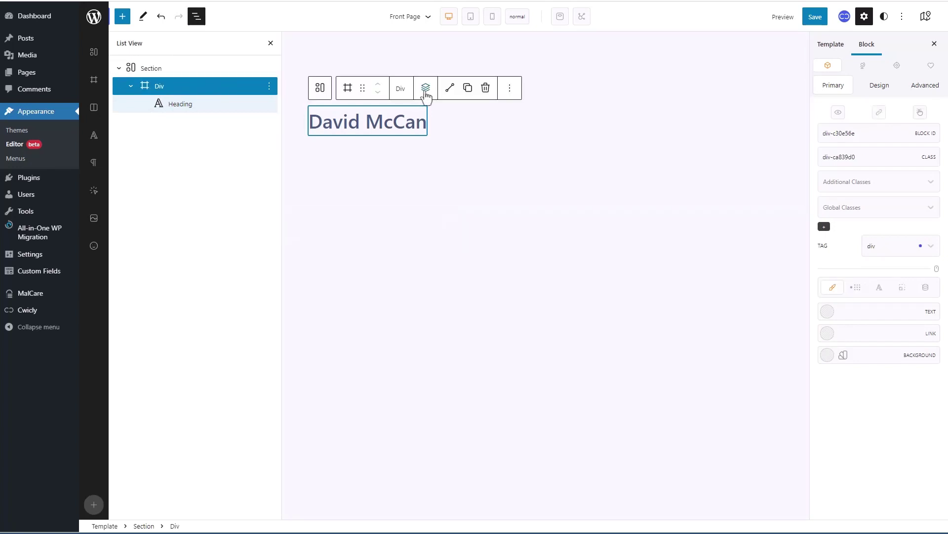
left_click(425, 87)
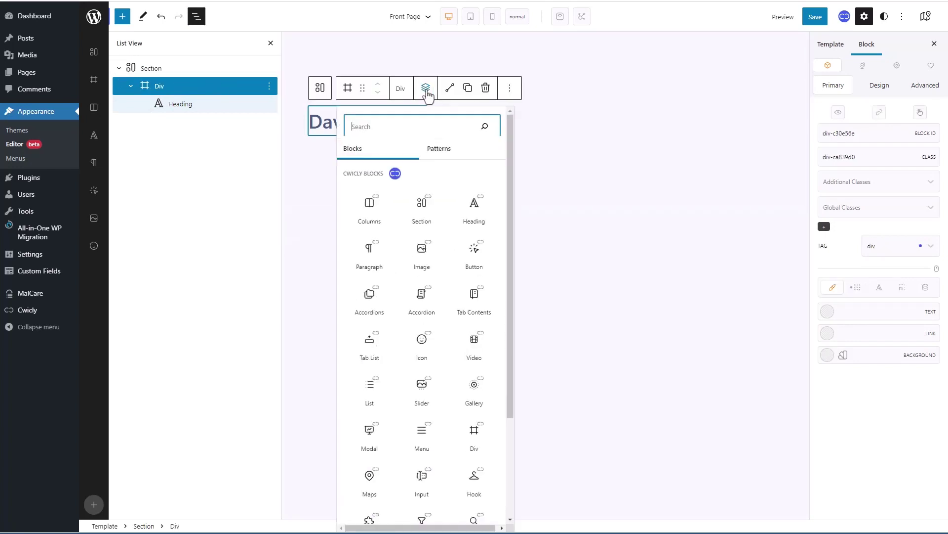
left_click(421, 250)
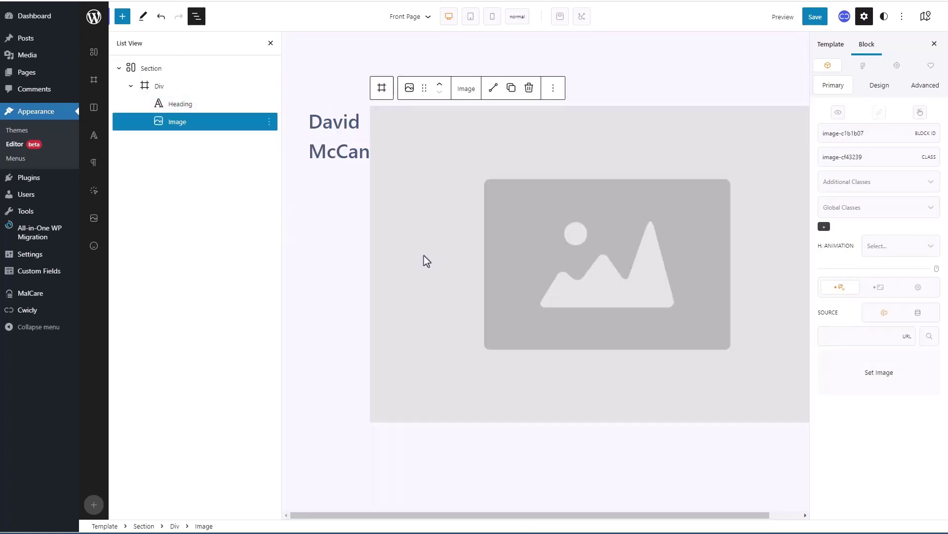
Upload the 250x236 and 500x472 circular portrait PNG files to the media library for the image block.
left_click(880, 371)
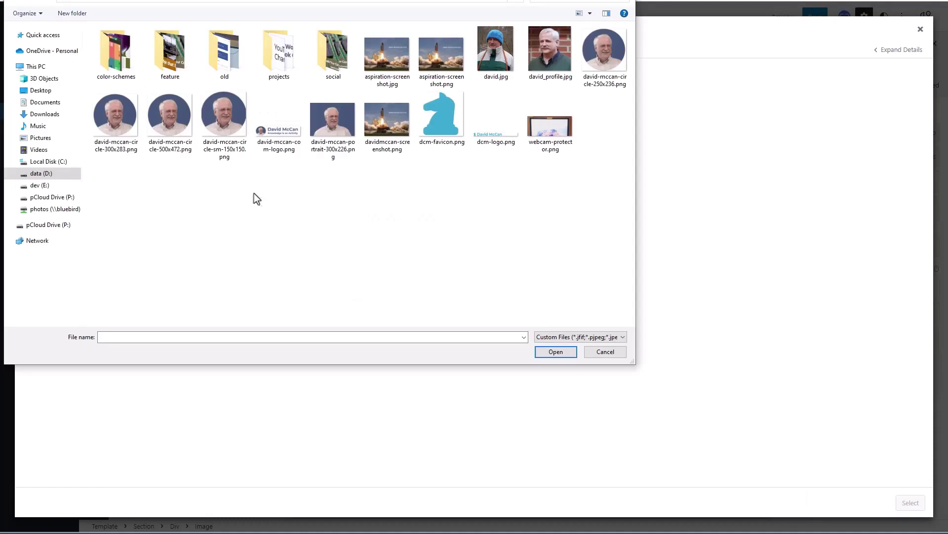
left_click(599, 61)
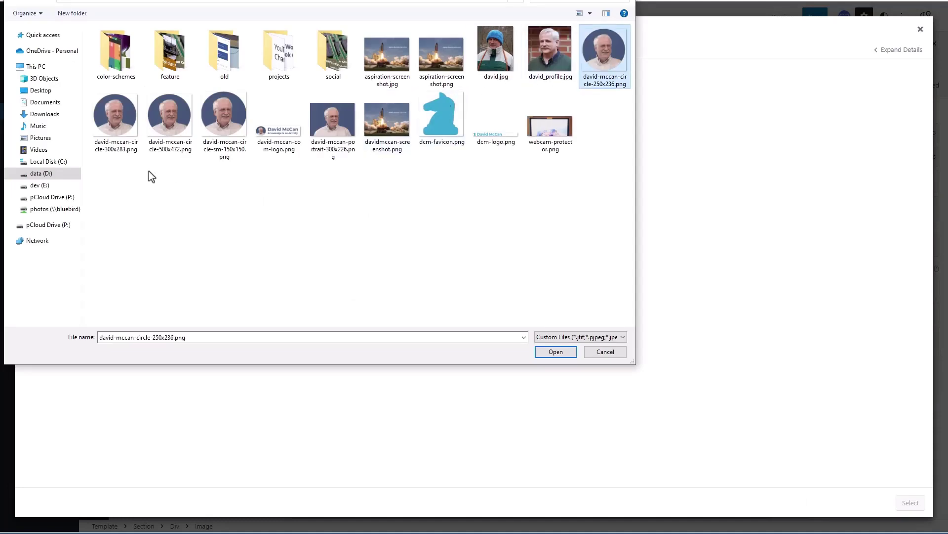
left_click(171, 116, "ctrl")
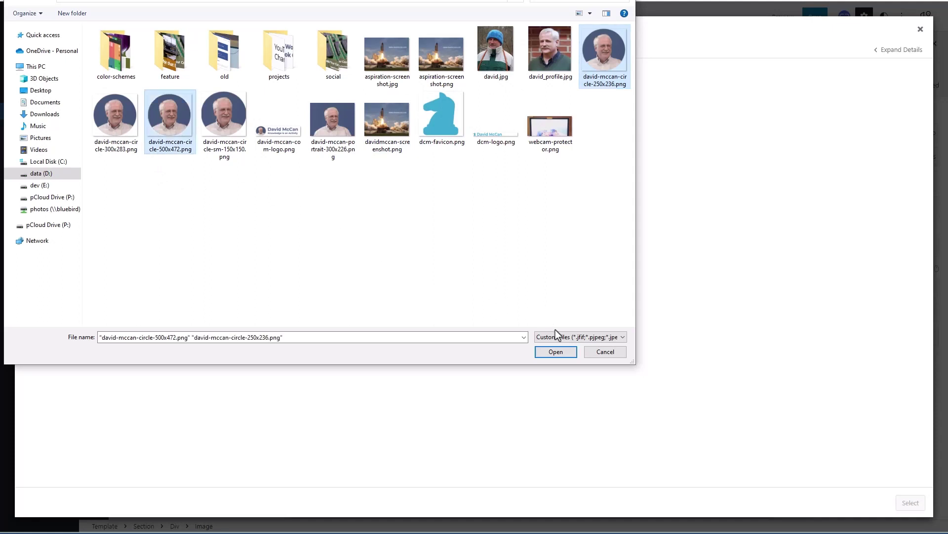
left_click(554, 352)
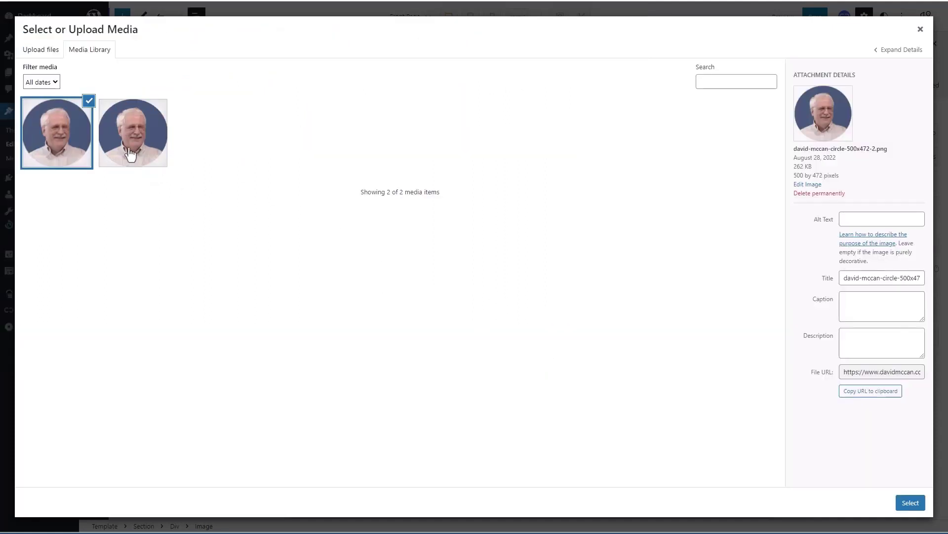
Give the 250x236 portrait an alt text and title of the owner's name plus "profile photo", and use it in the image block.
left_click(127, 149)
left_click(882, 219)
type("David McCan profile photo")
key("ctrl+a")
key("Tab")
type("David McCan profile photo")
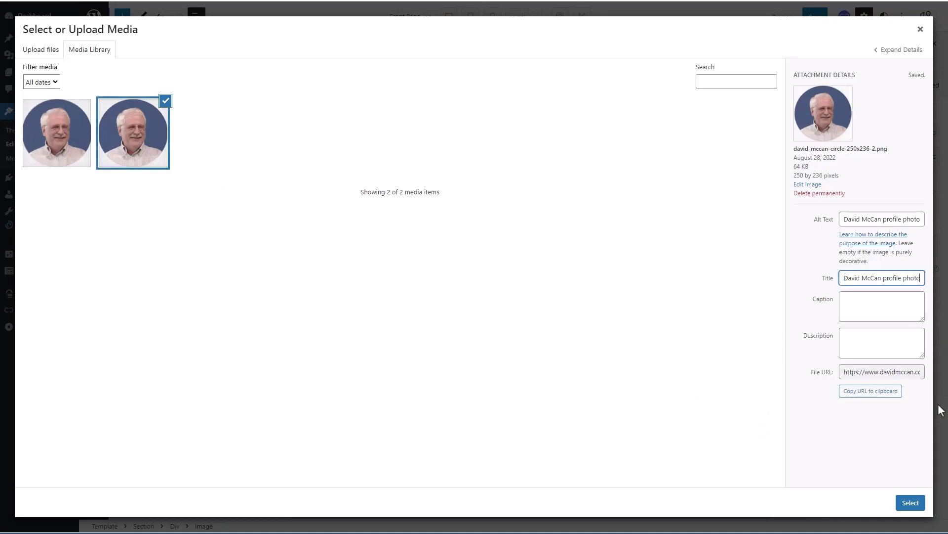
left_click(910, 503)
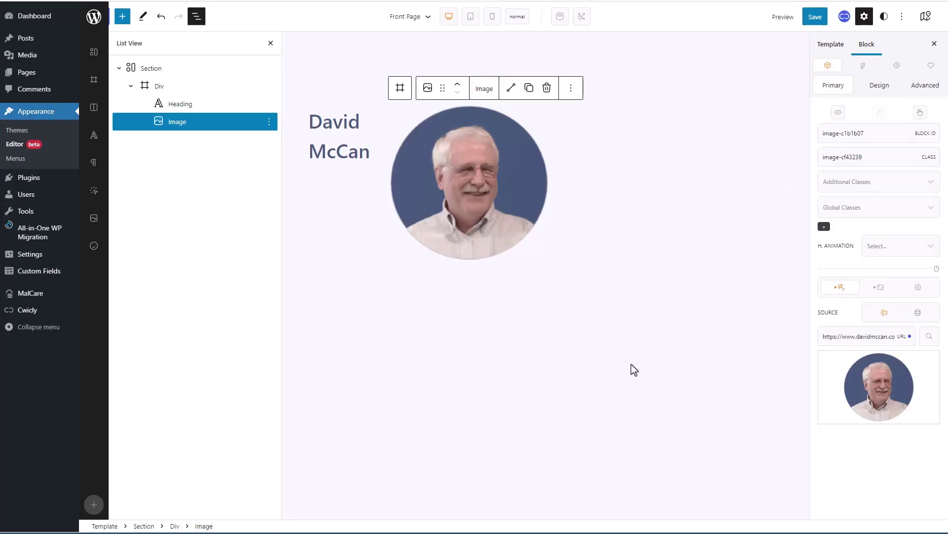
Set the portrait image's height to 236 px and its width to 250 px.
left_click(882, 290)
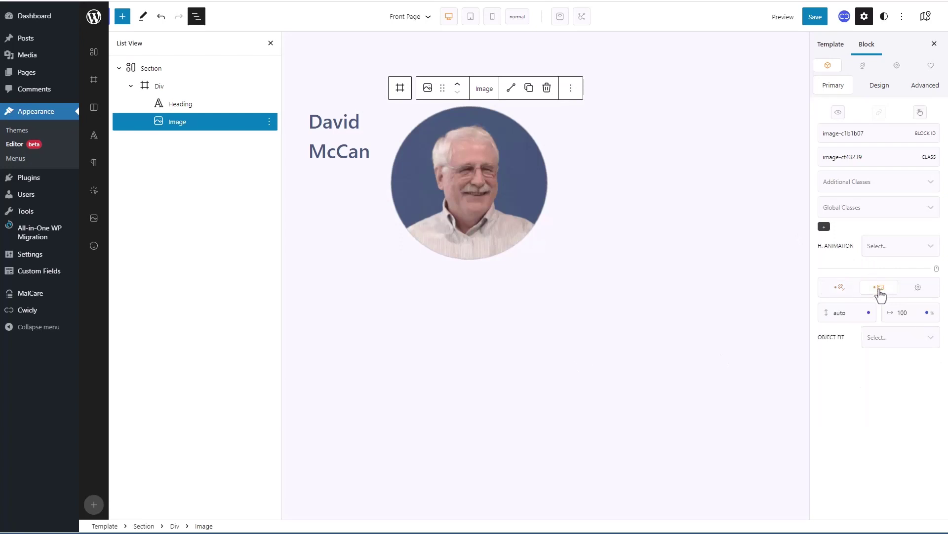
double_click(844, 313)
type("236")
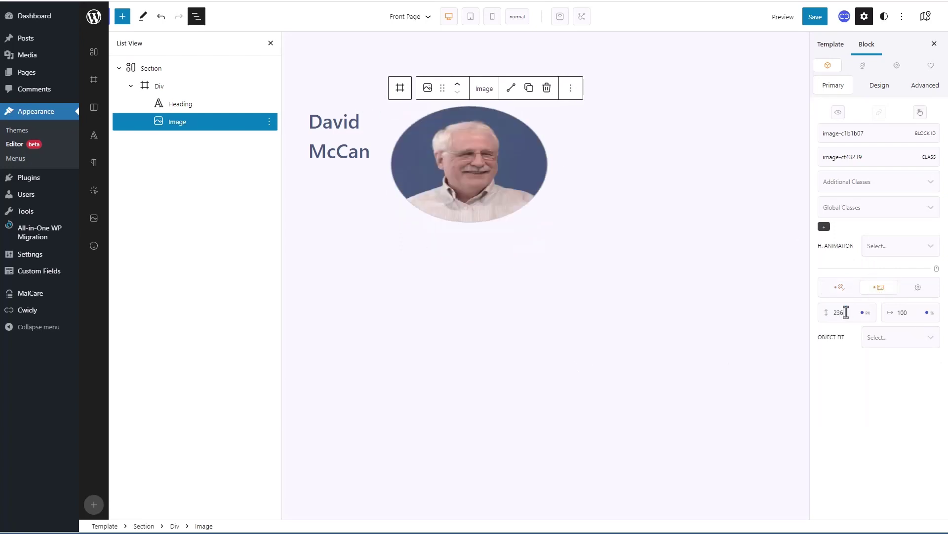
left_click(933, 316)
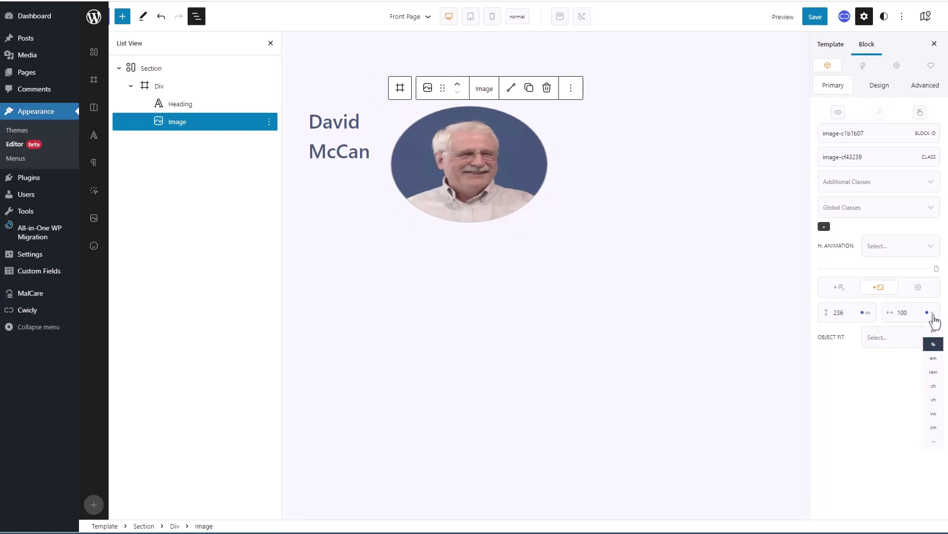
left_click(933, 330)
double_click(903, 312)
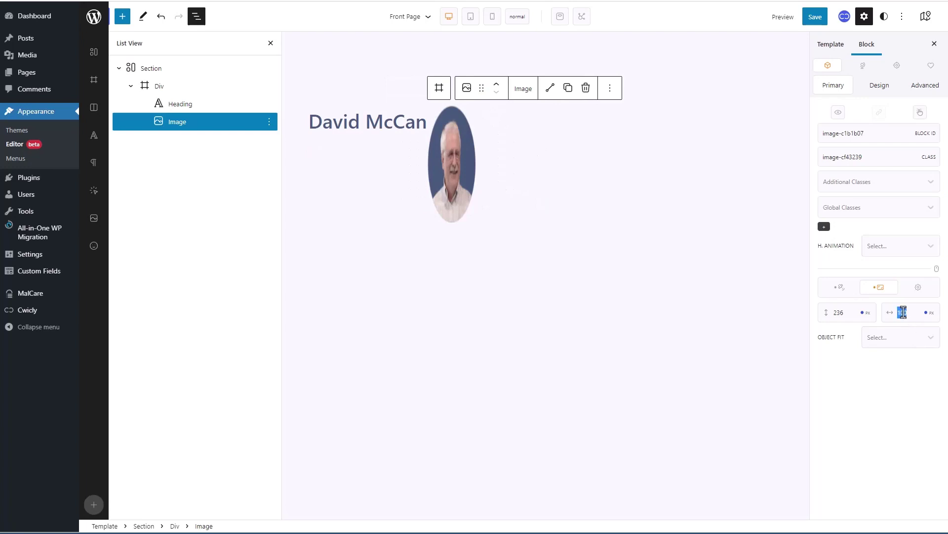
type("250")
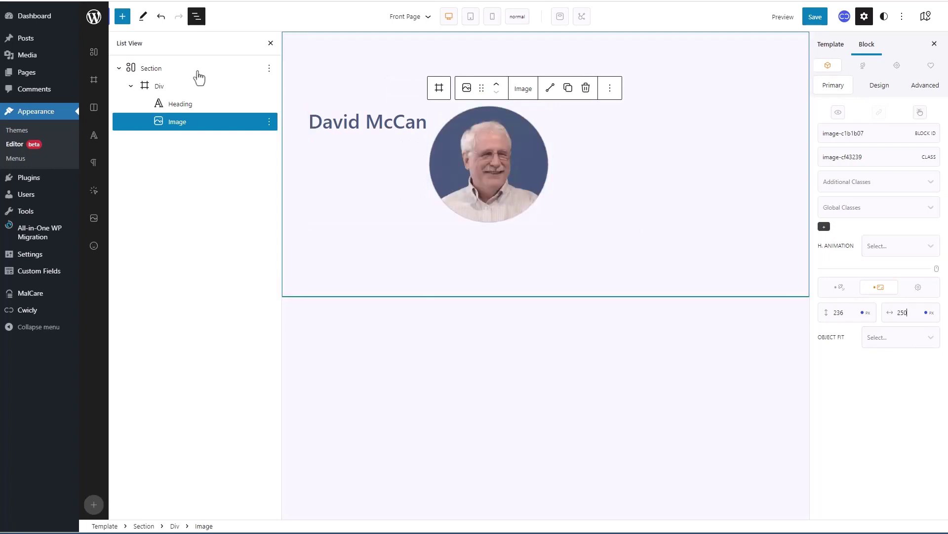
Set the Div's flex direction to column and center its contents.
left_click(161, 89)
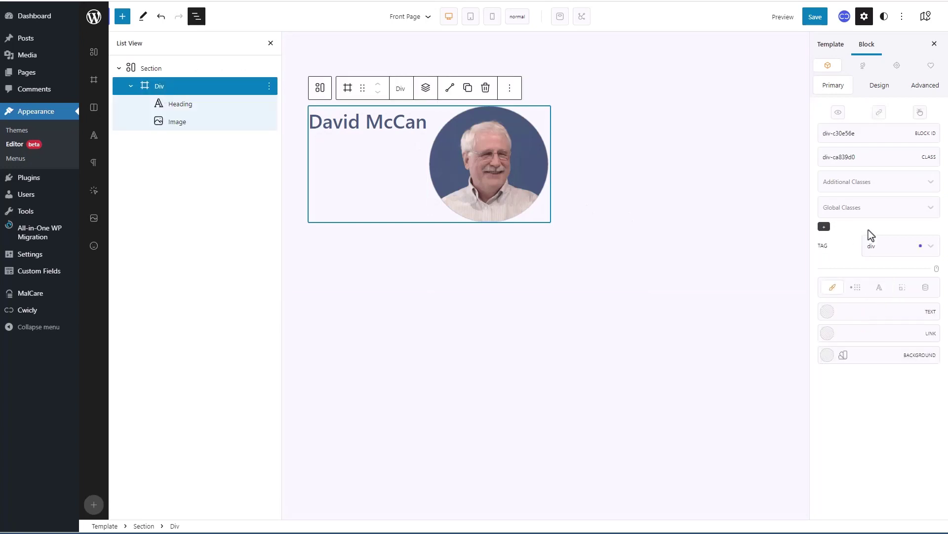
left_click(856, 289)
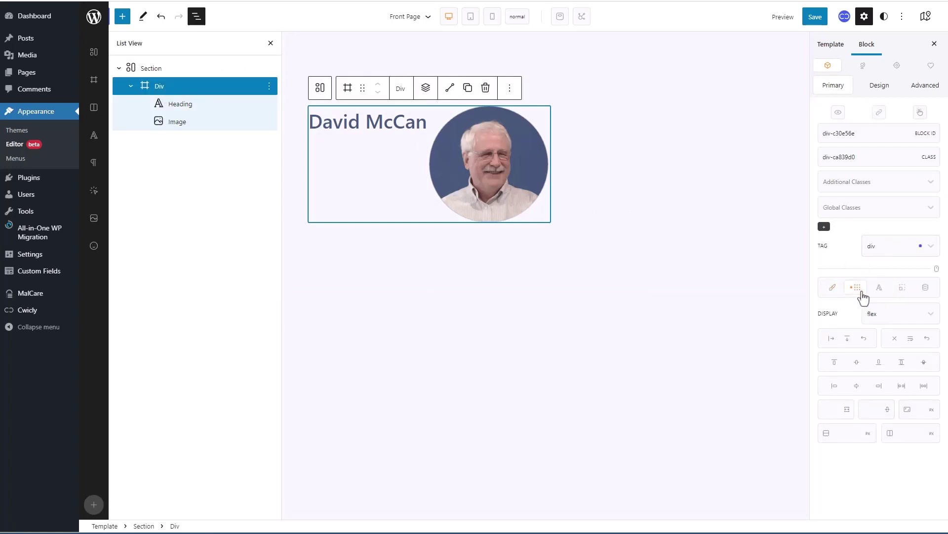
left_click(849, 346)
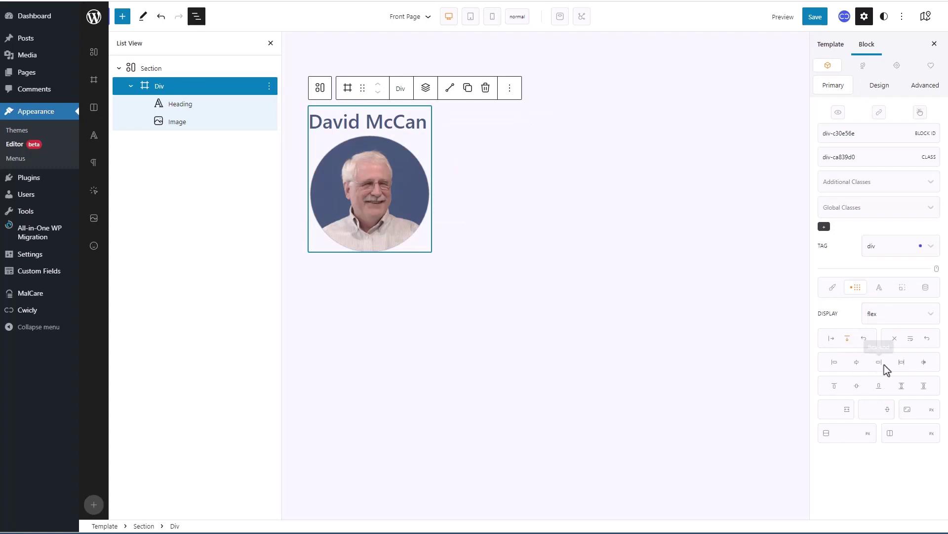
left_click(857, 385)
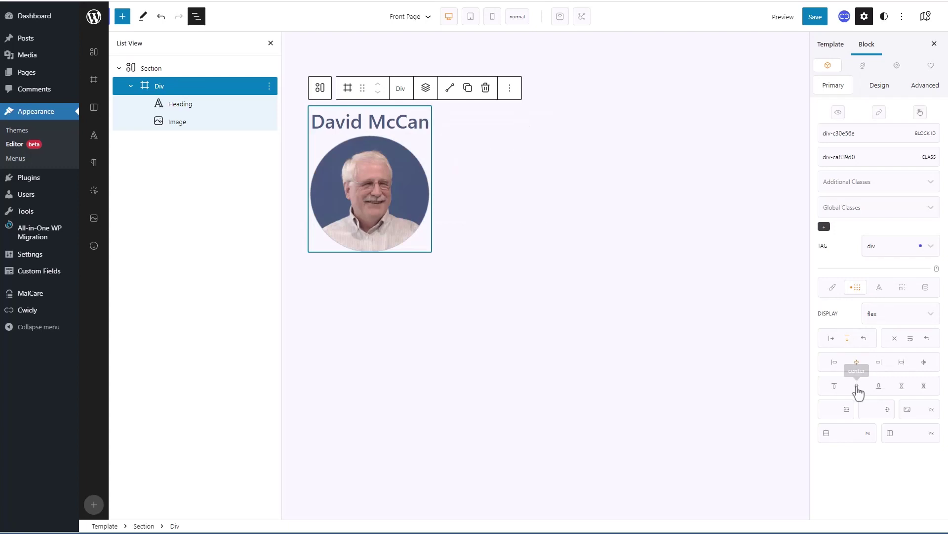
Center the Section's contents on both axes and move the Image block above the Heading in the Div.
left_click(150, 74)
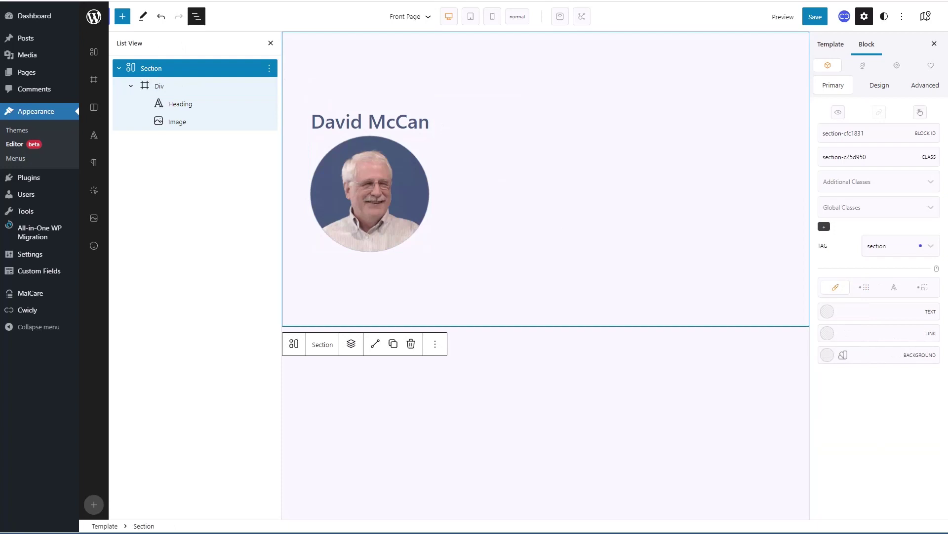
left_click(866, 291)
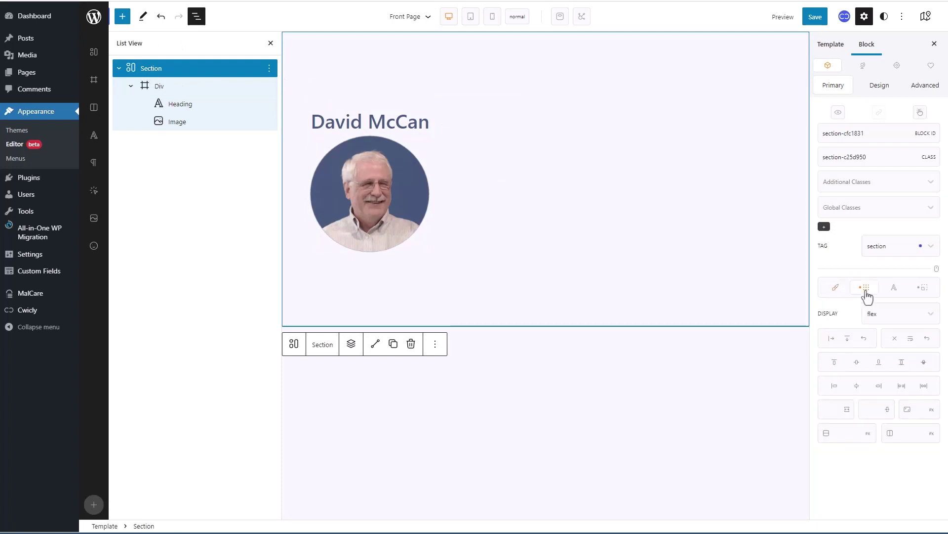
left_click(857, 362)
left_click(857, 385)
left_click_drag(157, 122, 156, 96)
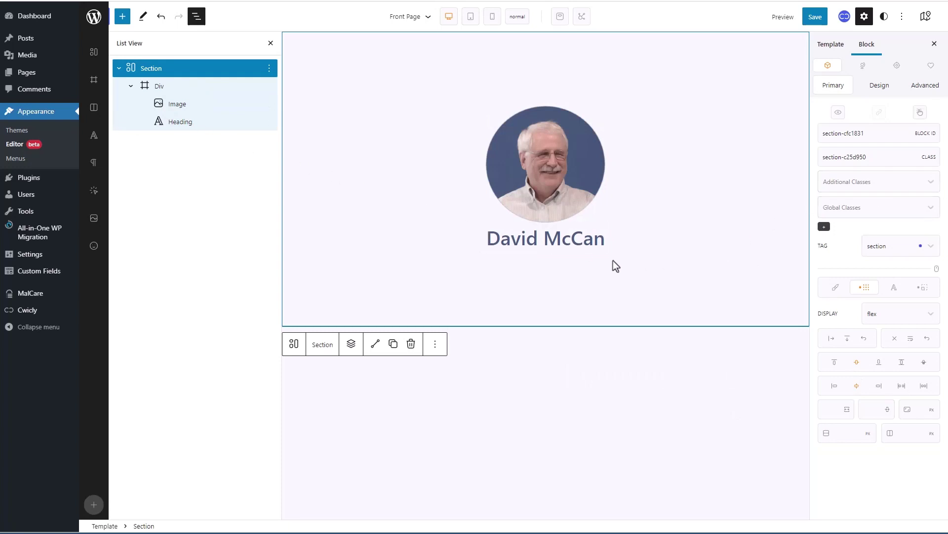
Add a Cwicly Paragraph at the end of the Div and paste the biography beginning "I received a doctorate in Anthropology.".
left_click(165, 87)
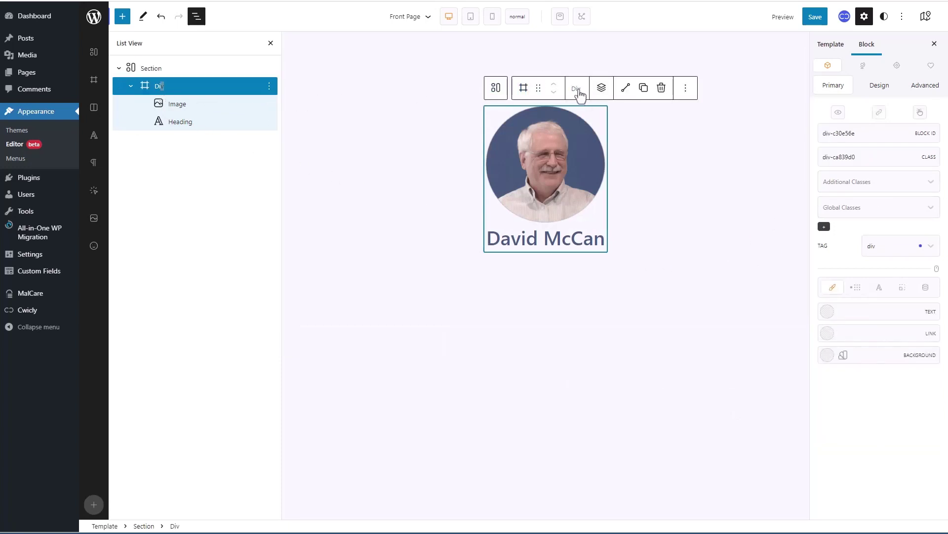
left_click(602, 88)
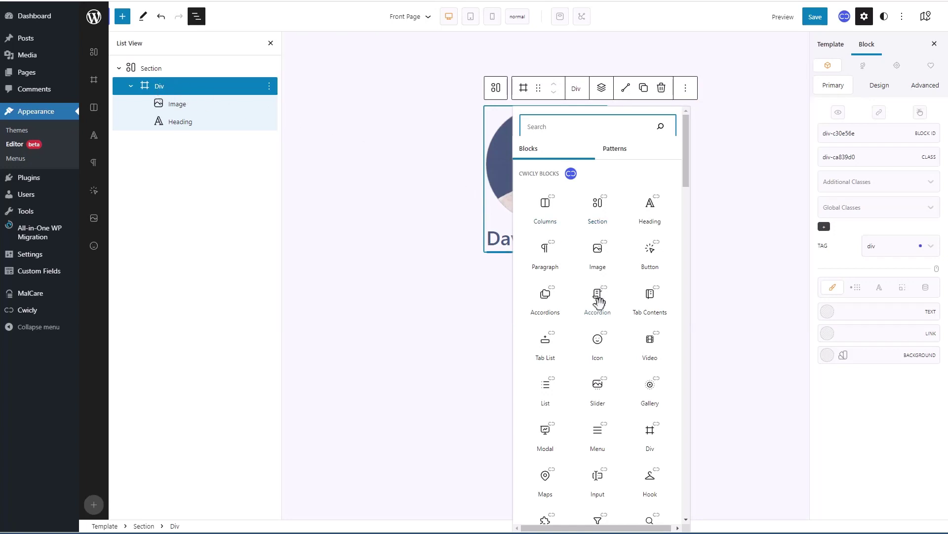
left_click(543, 254)
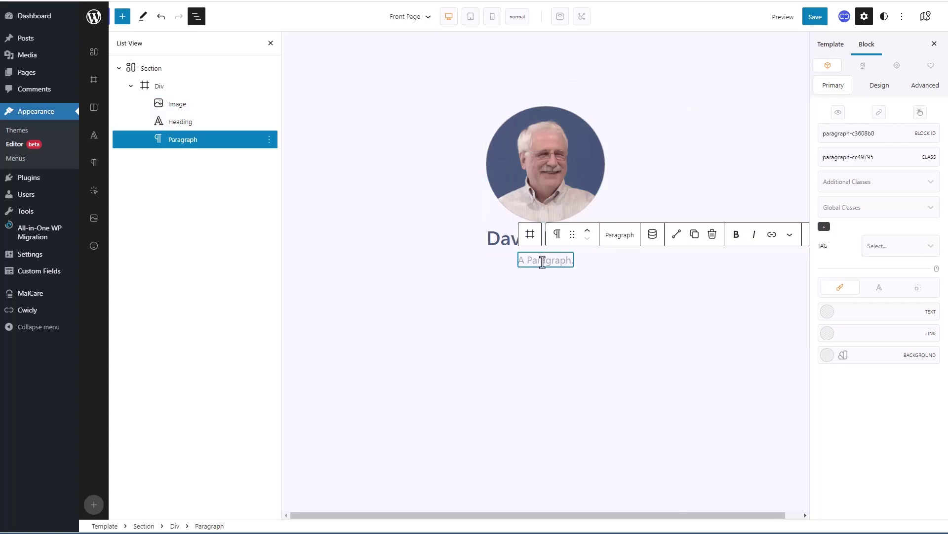
type("I received a doctorate in Anthropology. While writing my dissertation I worked for a large Public Library system. During that time I was the lead in a pilot program to put public Internet access computers into the library. In 1995 I also authored the library system’s first website. For the past 20 years I have worked professionally developing websites and in IT management. I am passionate about technology and in my free time enjoy learning and experimenting. I have been working with WordPress for a number of years. I enjoy site building and programming. I like to spend time with my family, read fiction, play video games, and take walks with our dog.")
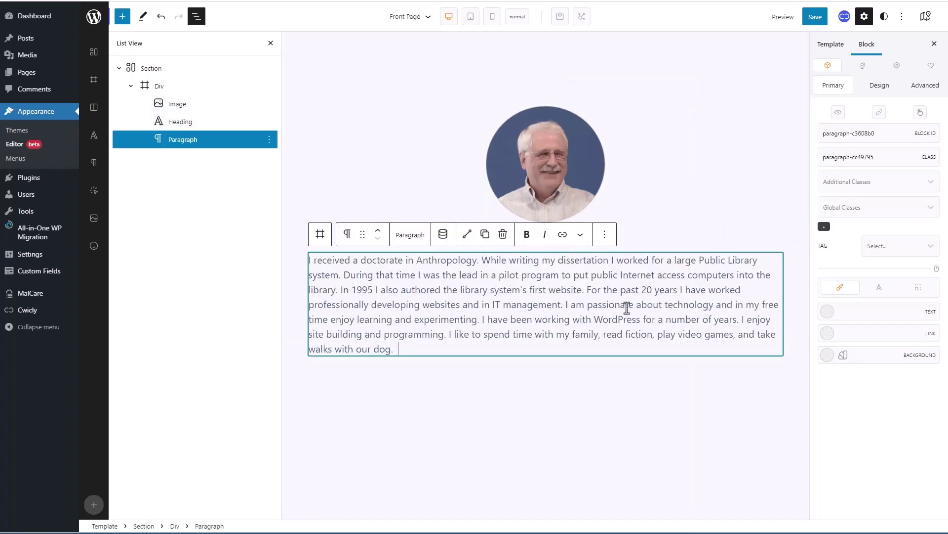
left_click(673, 389)
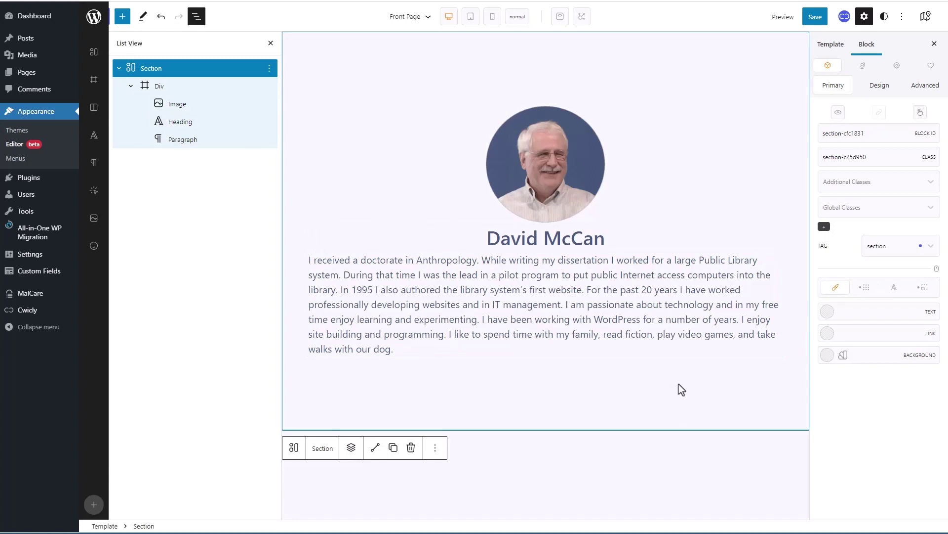
Set the biography paragraph's top margin to 15 px.
left_click(579, 292)
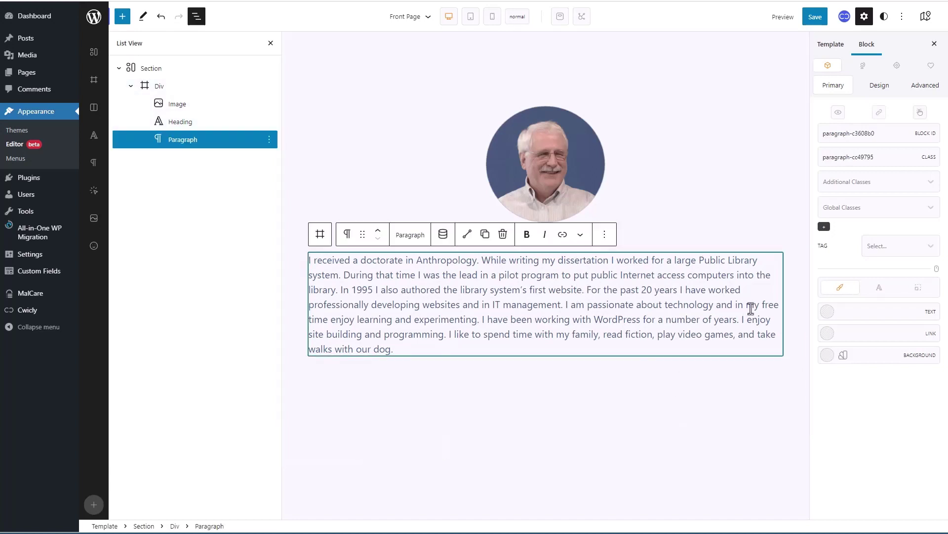
left_click(921, 291)
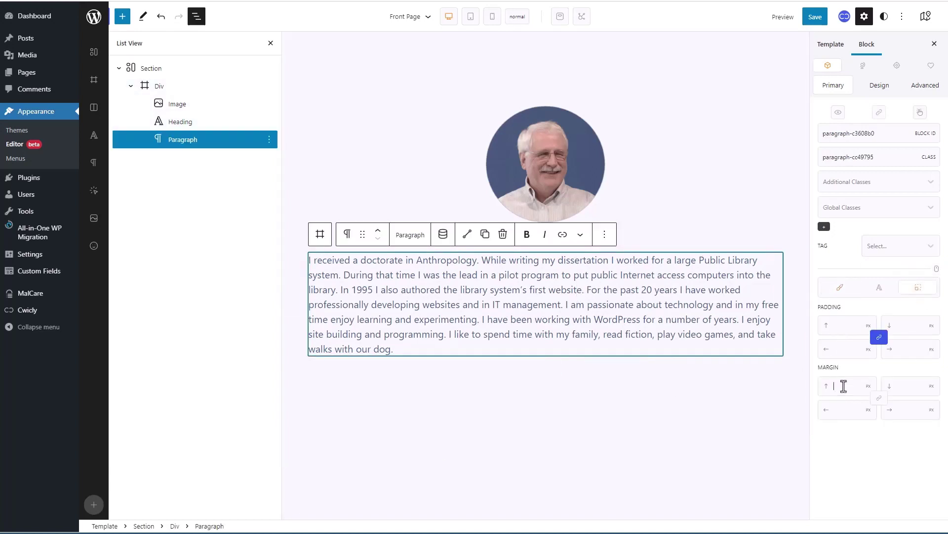
left_click(844, 386)
type("15")
left_click(663, 174)
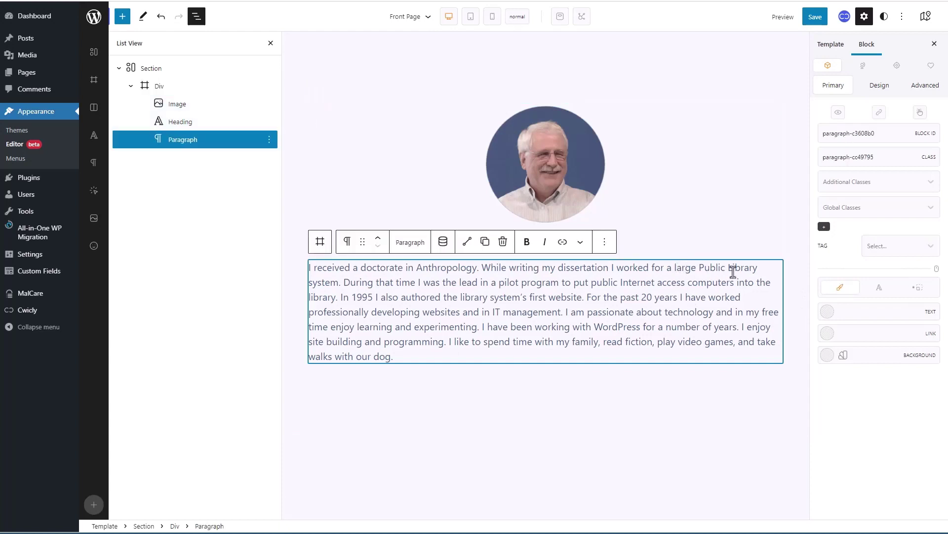
Set the biography paragraph's desktop maximum width to 70%.
left_click(880, 87)
mouse_move(933, 221)
left_click(934, 247)
left_click(903, 215)
type("70")
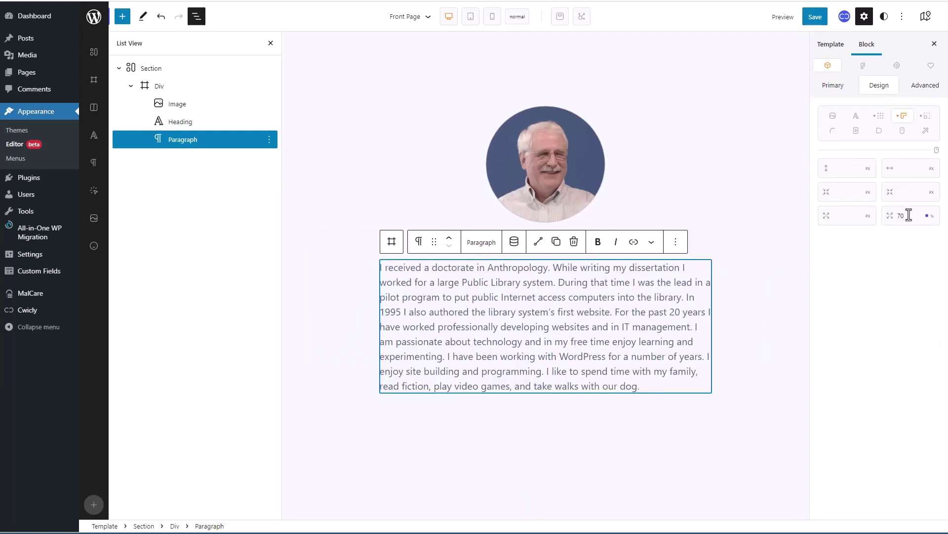
Set the biography paragraph's maximum width to 90% for the tablet breakpoint, and return to the desktop view.
left_click(471, 23)
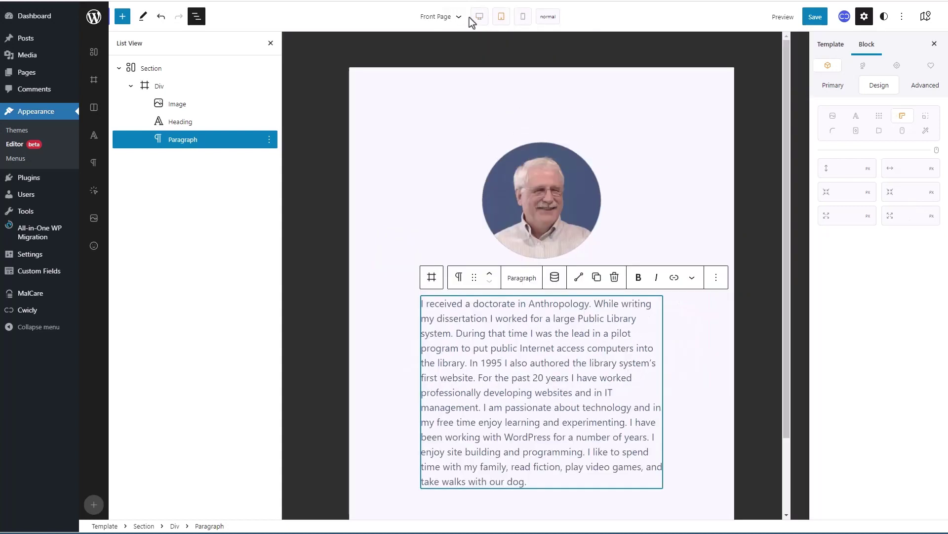
left_click(932, 215)
left_click(932, 248)
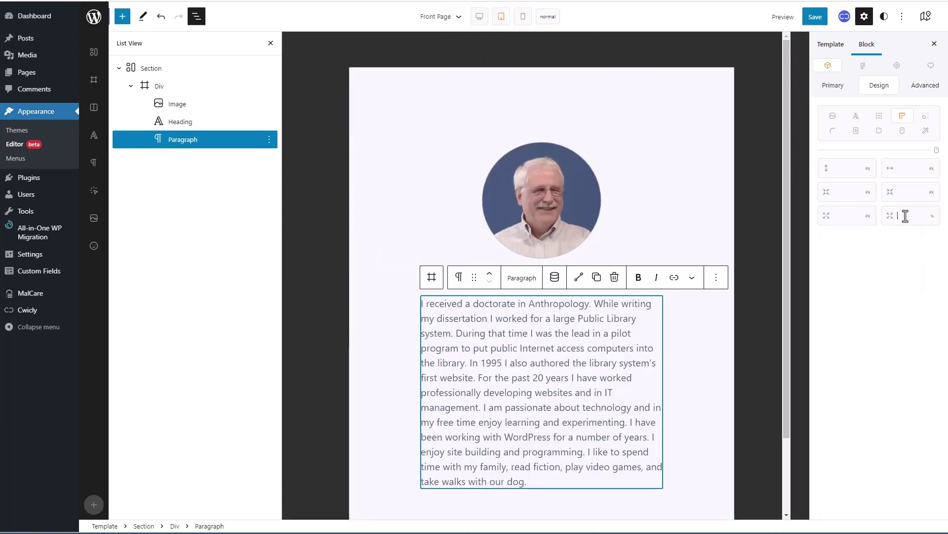
type("90")
left_click(456, 105)
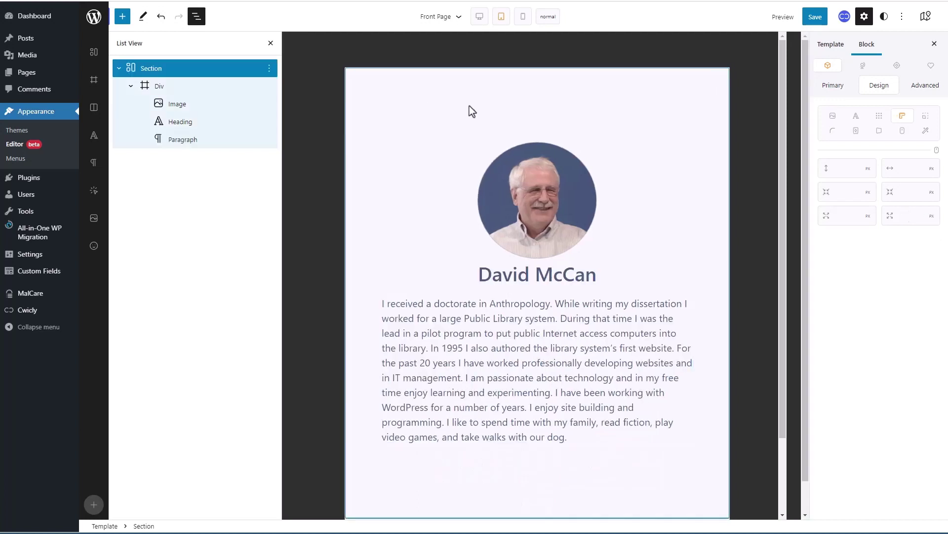
left_click(479, 16)
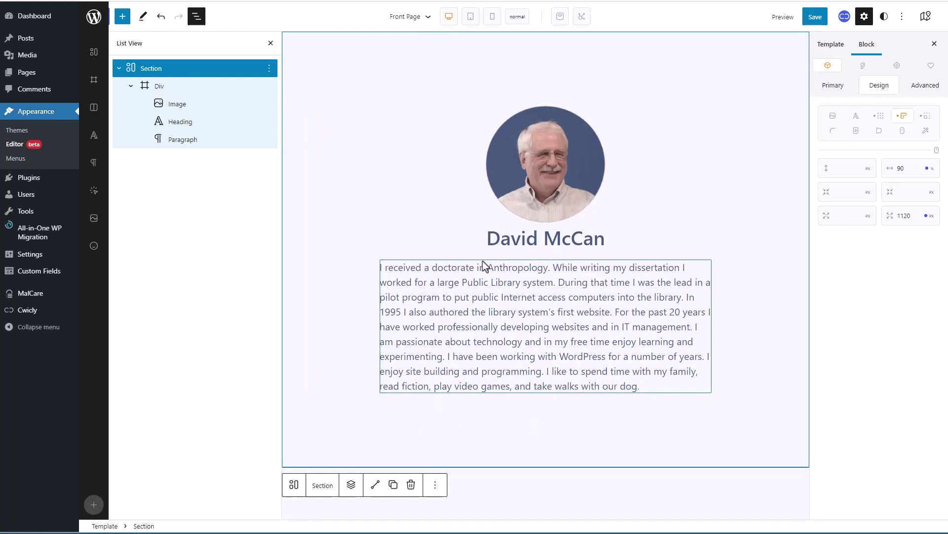
Add a nested Div below the biography paragraph and insert a Cwicly Icon block inside it.
left_click(160, 92)
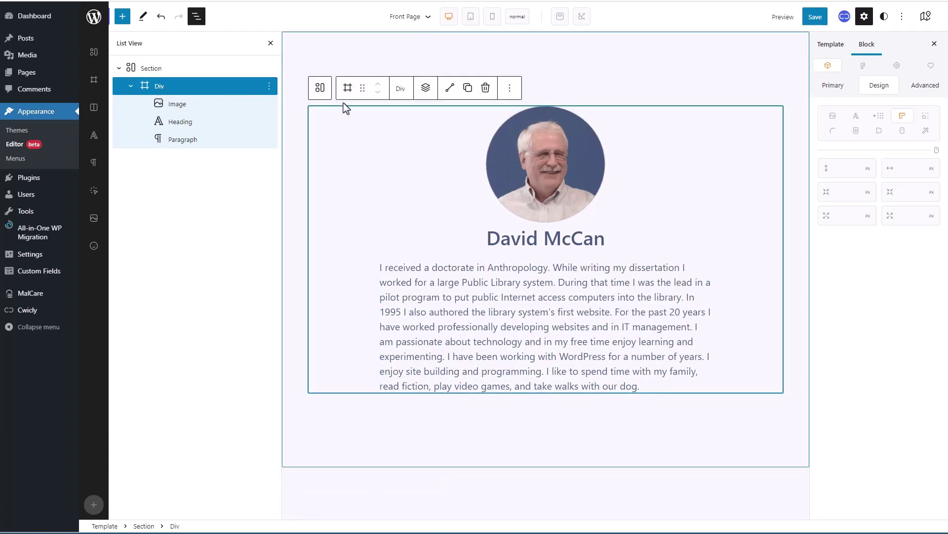
left_click(426, 88)
scroll(425, 300, "down", 2)
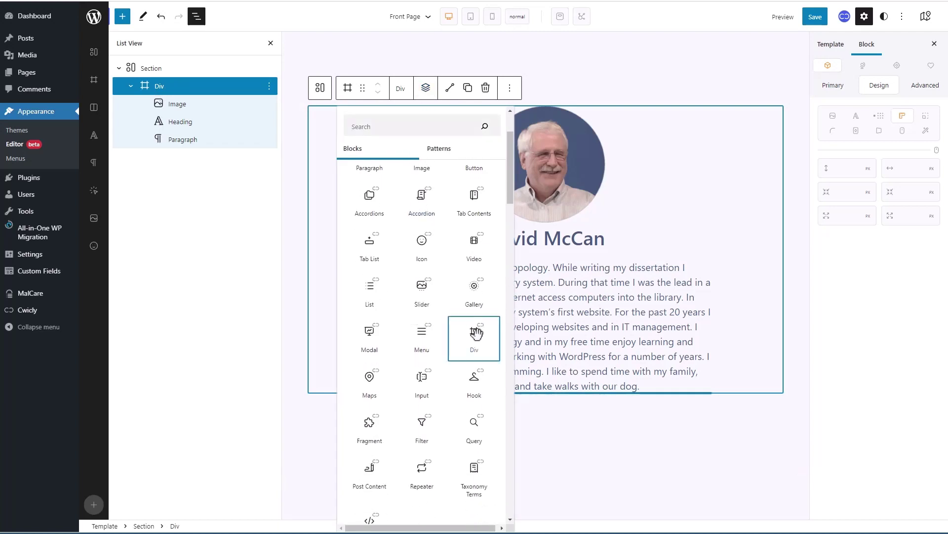
left_click(477, 333)
left_click(665, 375)
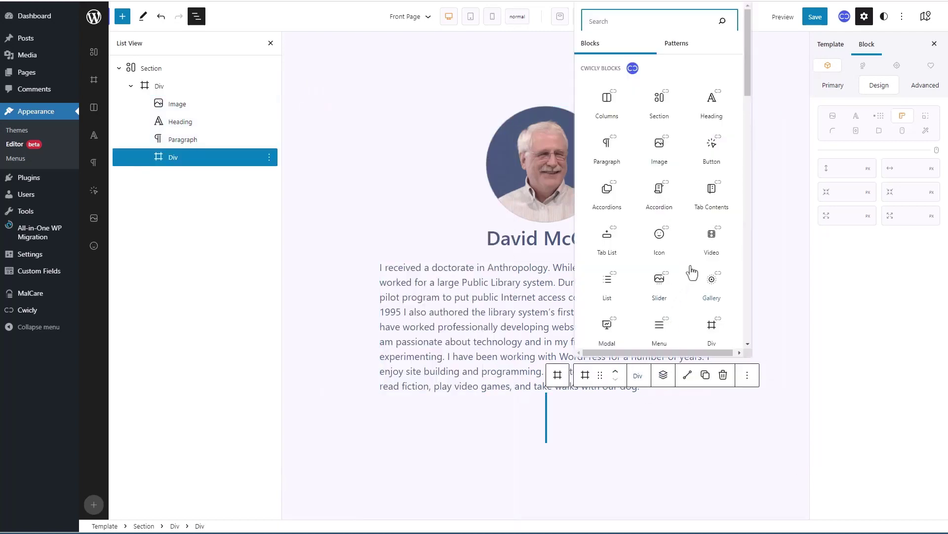
left_click(659, 234)
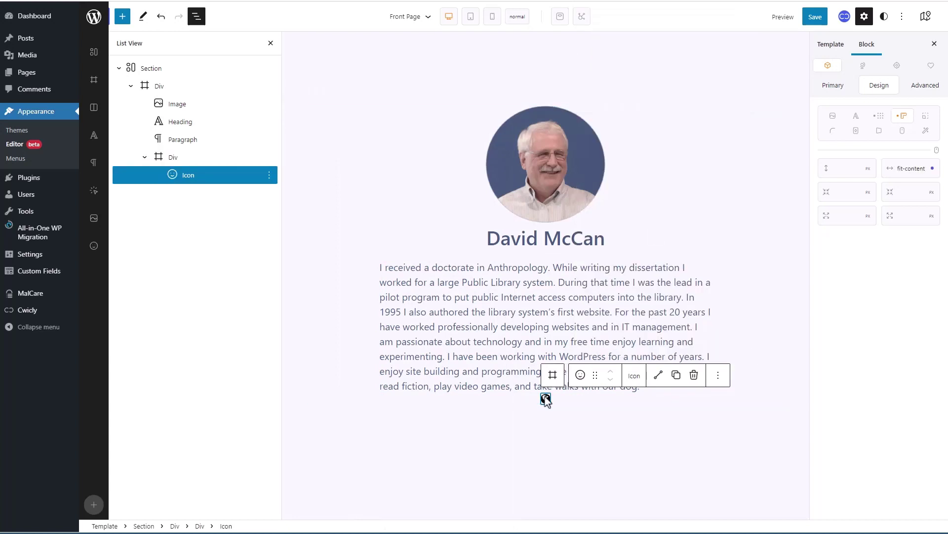
Color the icon with the first global palette color, the dark slate blue.
left_click(833, 86)
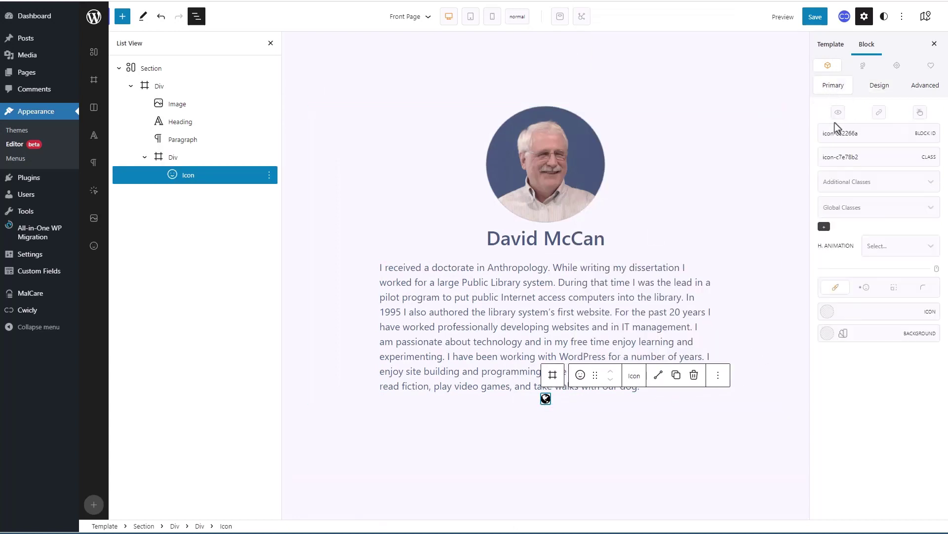
left_click(826, 312)
left_click(833, 261)
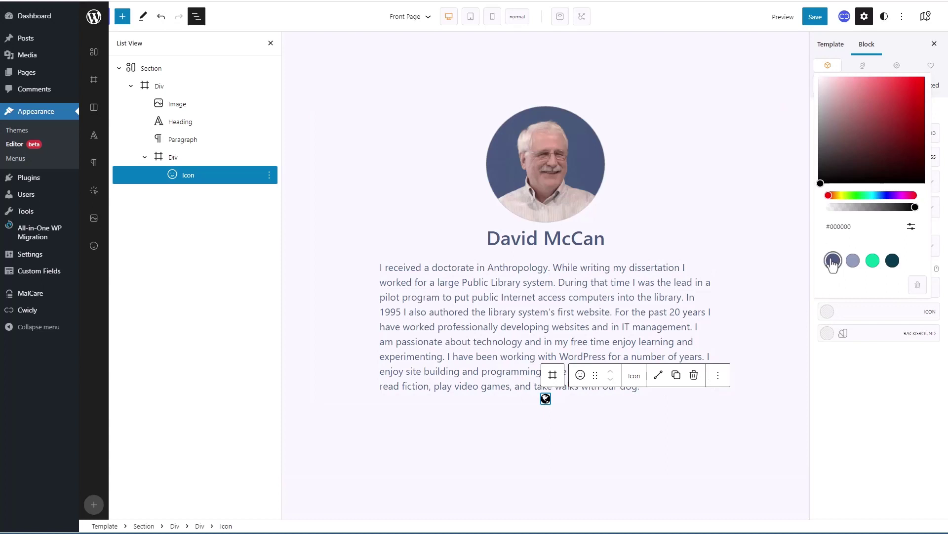
left_click(865, 335)
Choose the square Facebook icon from the Font Awesome library and set its size to 30 px.
left_click(866, 290)
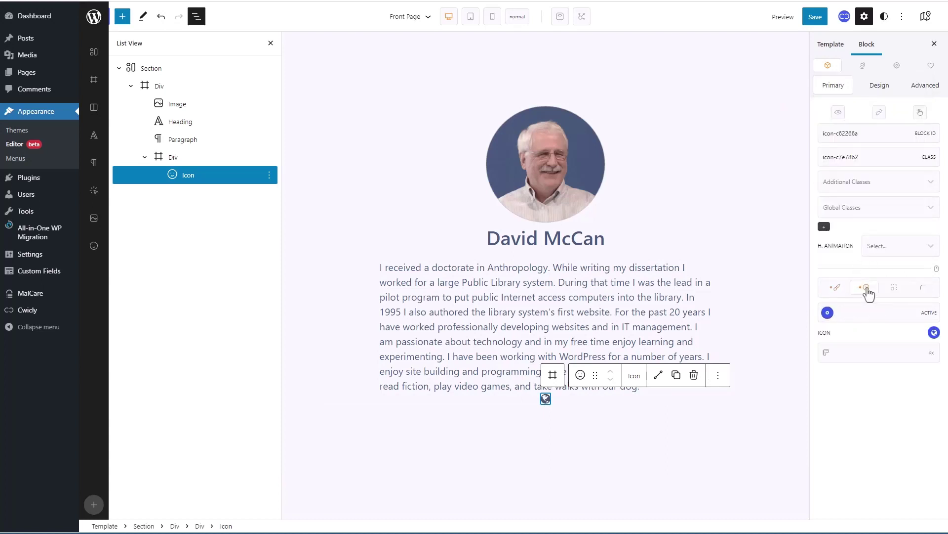
left_click(934, 332)
left_click(868, 197)
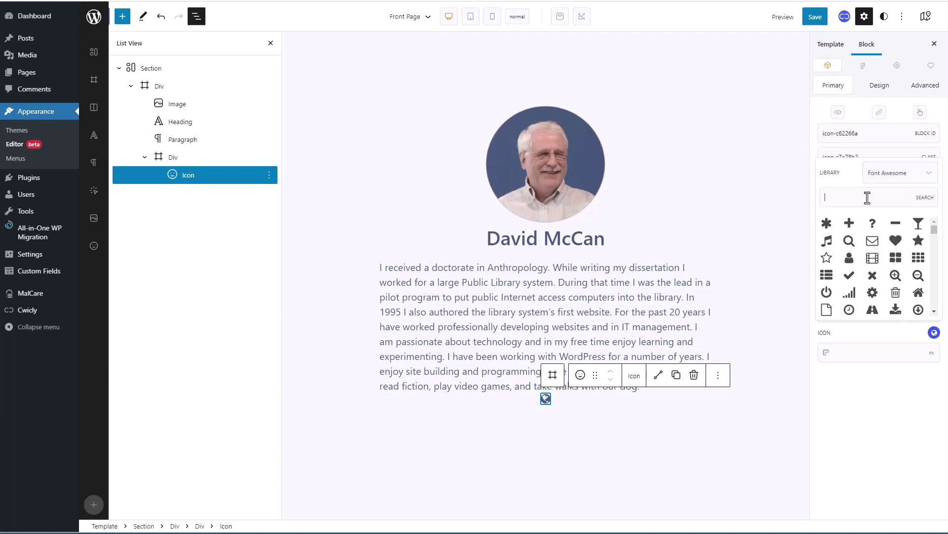
type("faceb")
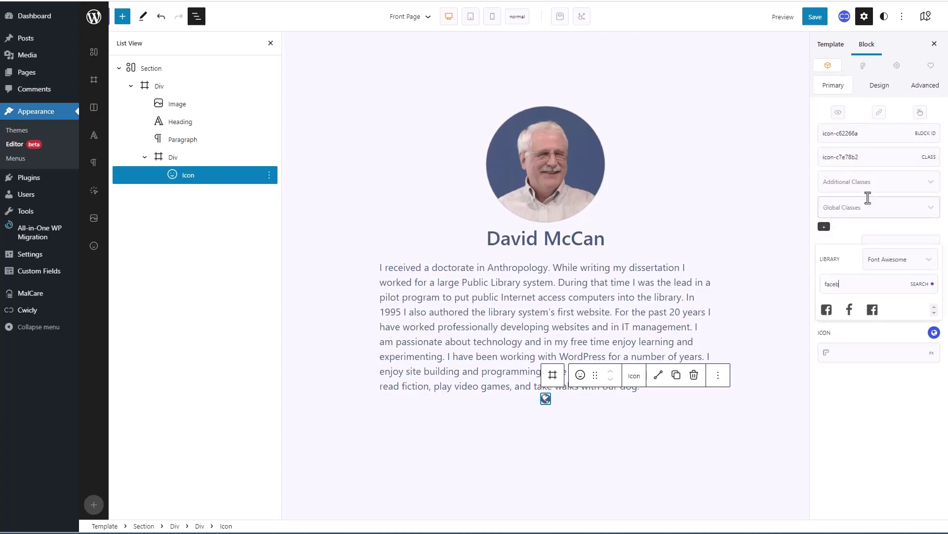
left_click(826, 310)
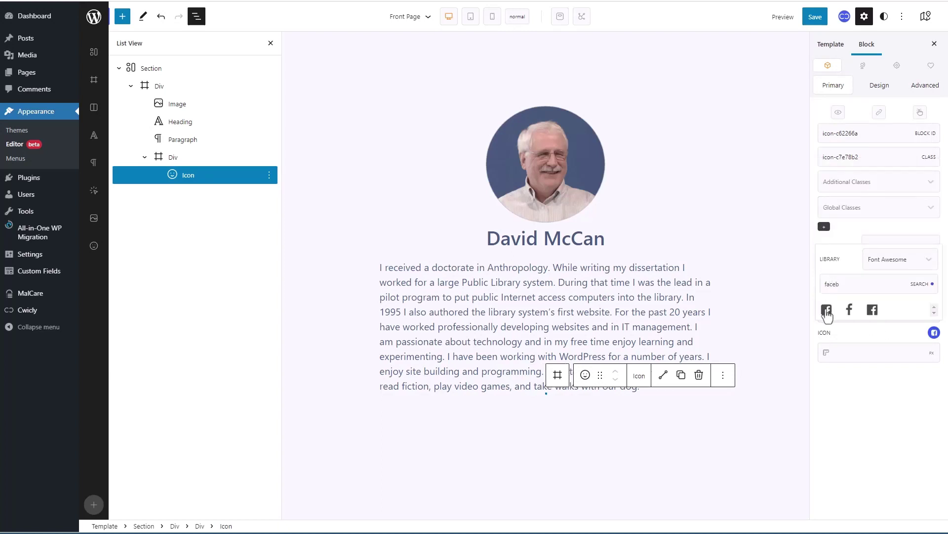
left_click(850, 350)
type("30")
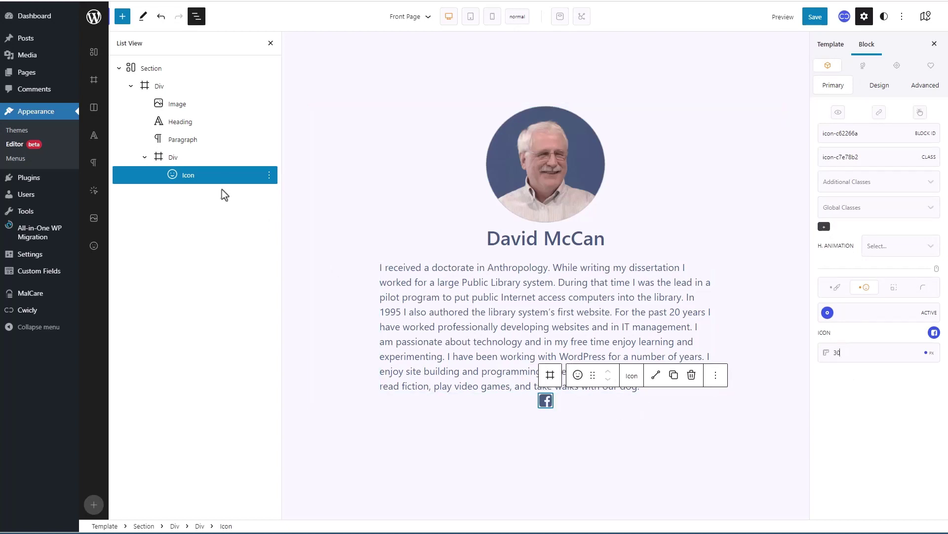
Add a second Icon block to the nested Div and color it with the first global color, var(--cc-color-1).
left_click(180, 159)
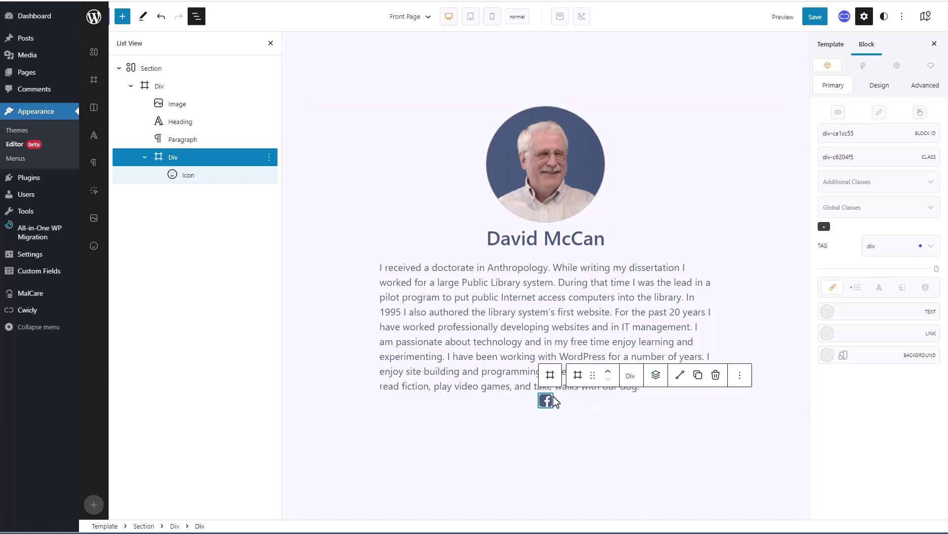
left_click(660, 378)
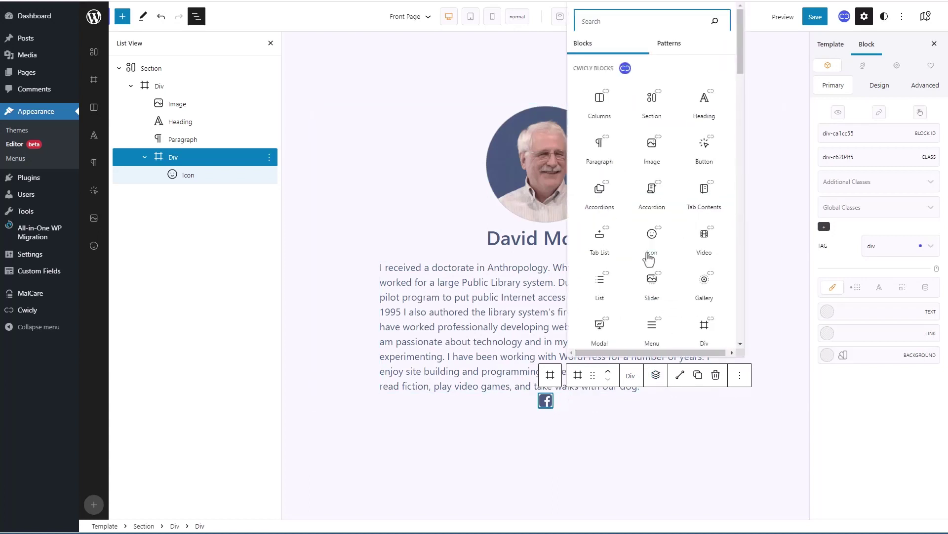
left_click(651, 234)
left_click(827, 312)
left_click(833, 260)
left_click(867, 365)
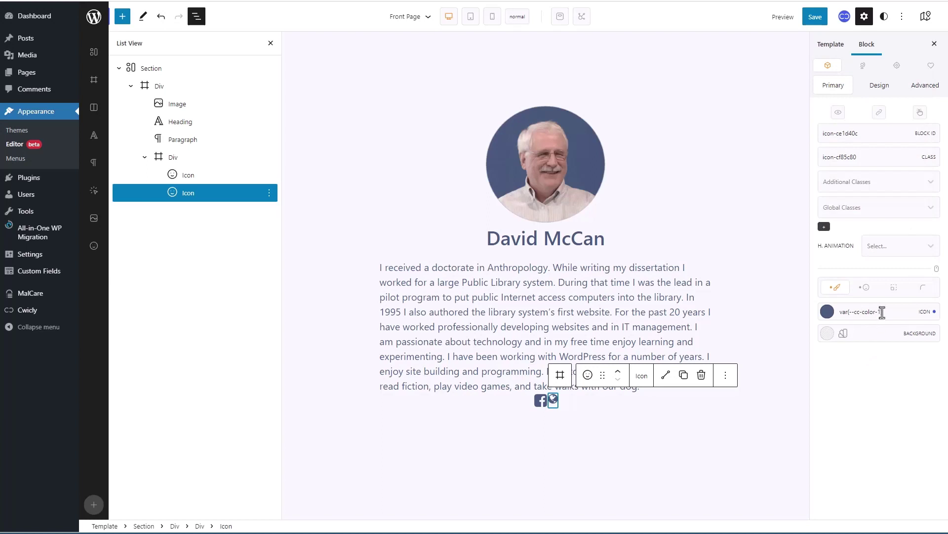
Choose the square Twitter icon from the Font Awesome library for the second icon and set its size to 30 px.
left_click(865, 288)
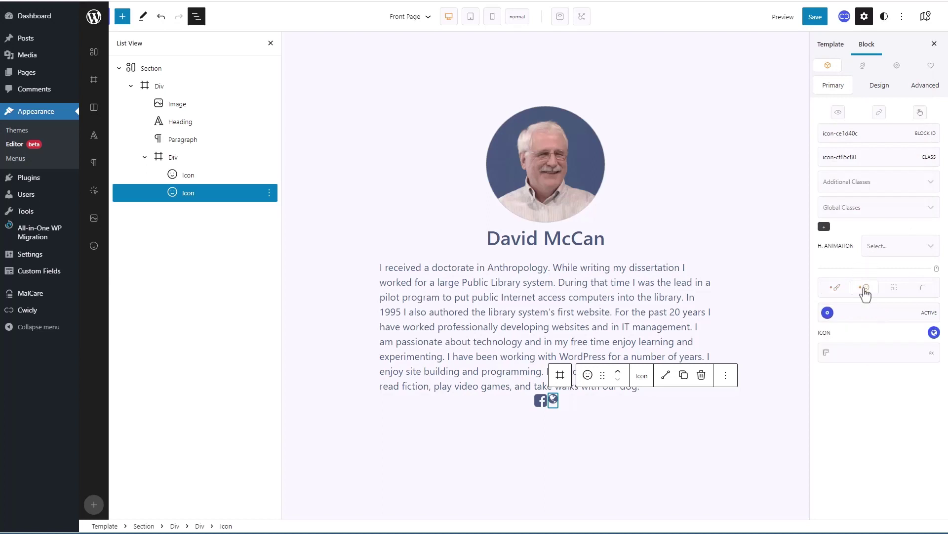
left_click(933, 332)
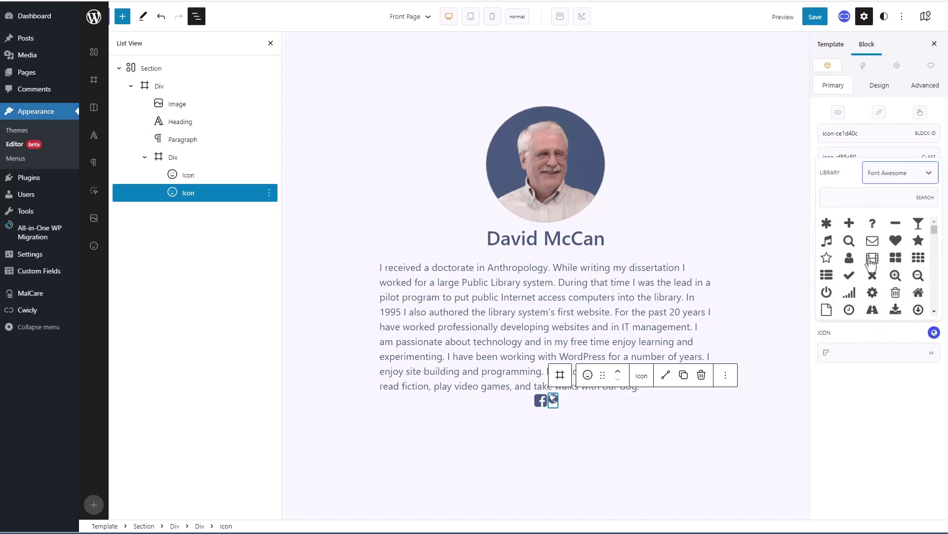
left_click(849, 199)
type("tw")
left_click(850, 309)
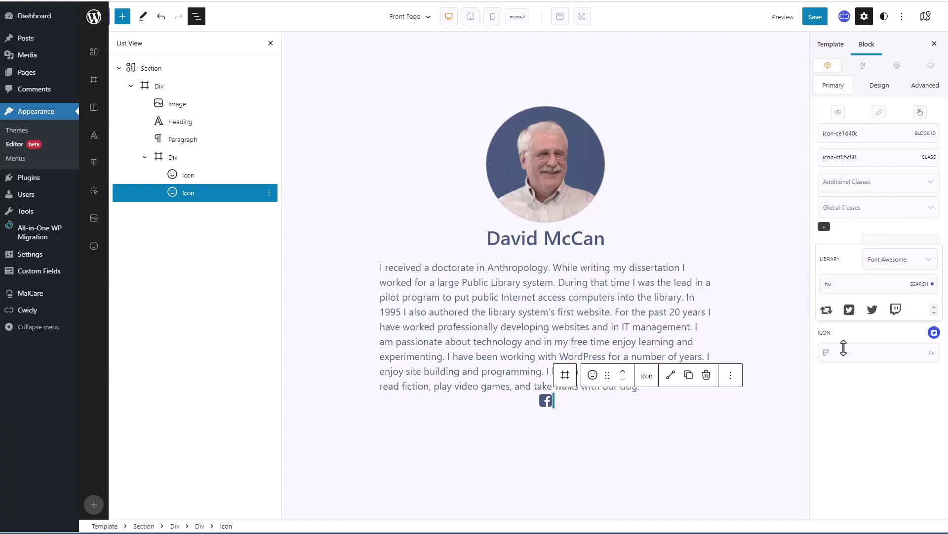
left_click(838, 351)
type("30")
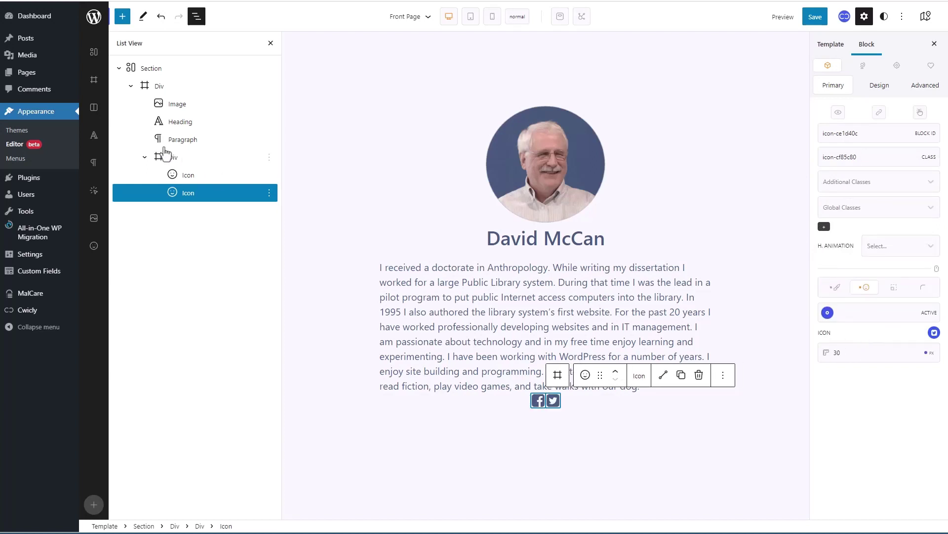
Add a third Icon block to the nested Div holding the social icons.
left_click(175, 157)
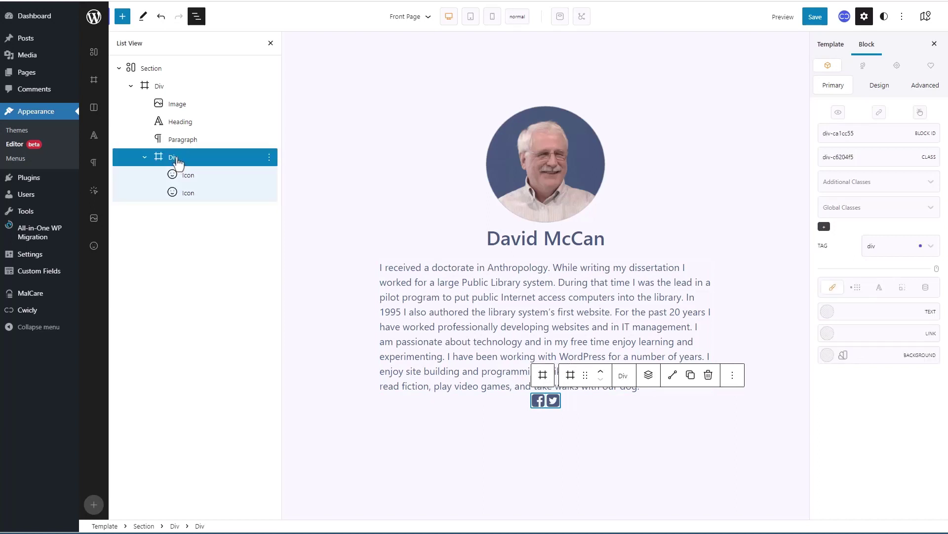
left_click(649, 374)
left_click(645, 238)
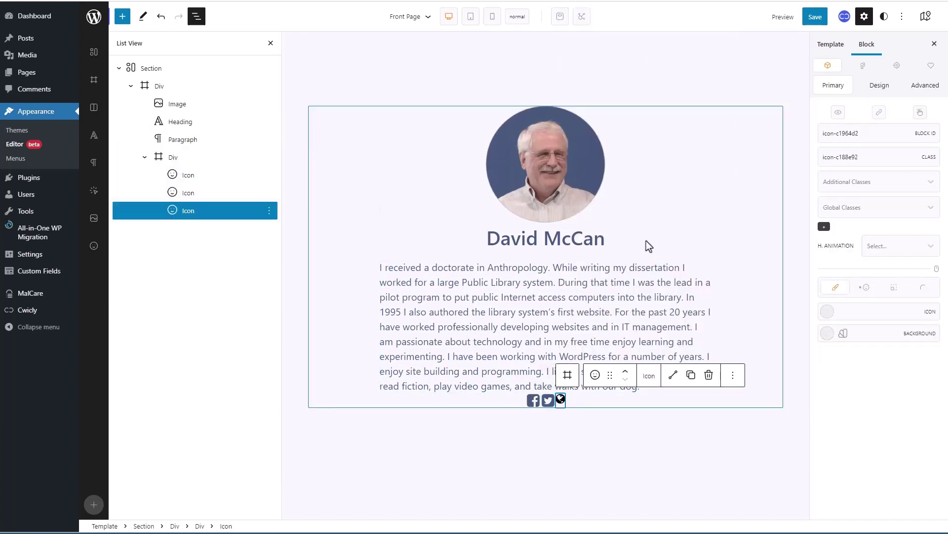
Set the third icon's background to the first global palette color.
left_click(827, 337)
left_click(835, 283)
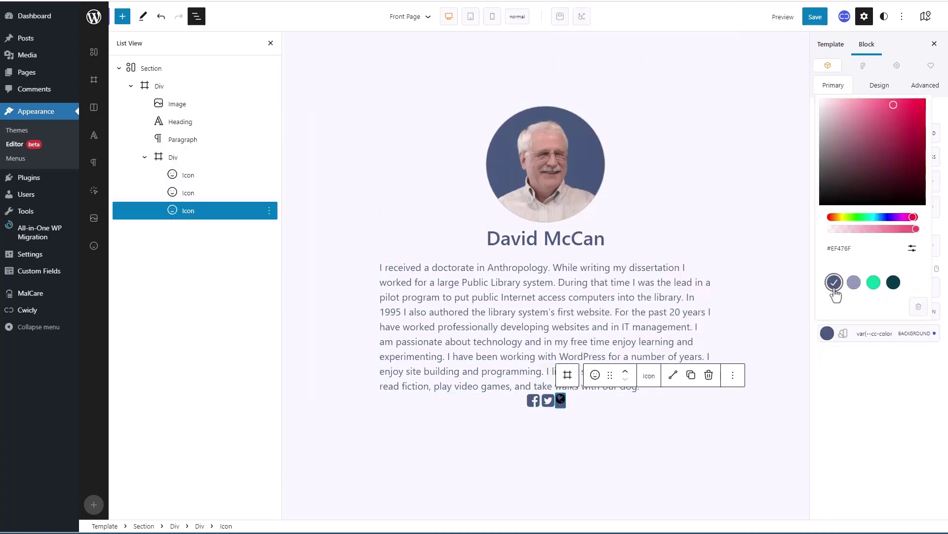
left_click(842, 346)
Choose the square LinkedIn icon from the Font Awesome library for the third icon and set its size to 30 px.
left_click(933, 332)
left_click(846, 201)
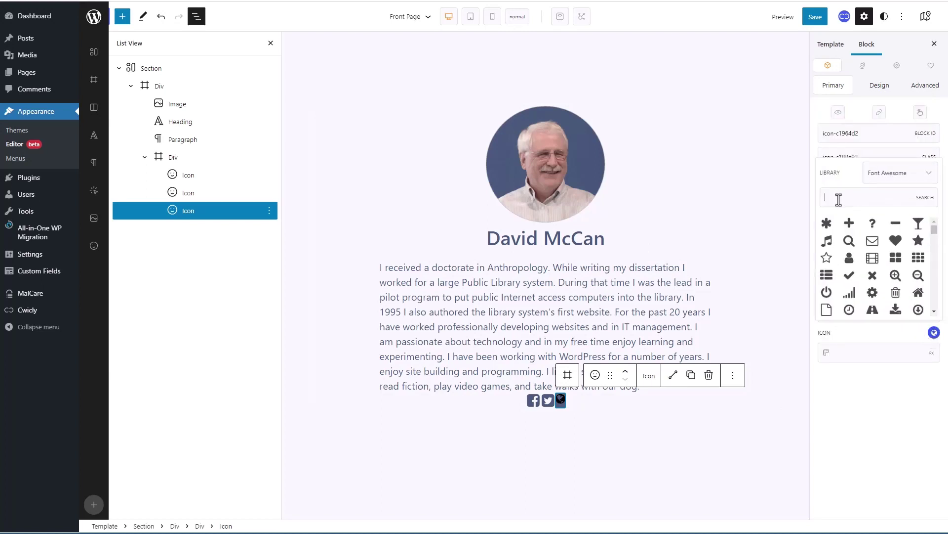
type("link")
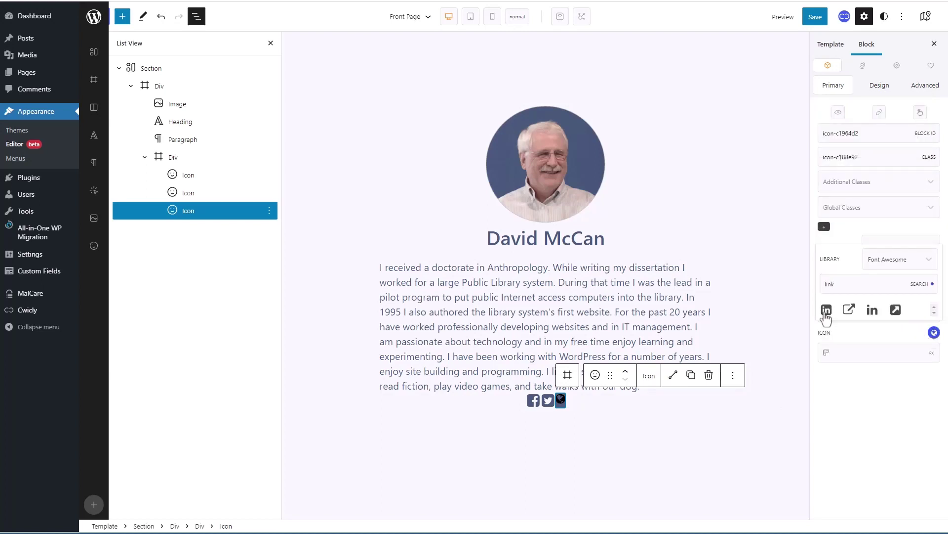
left_click(827, 310)
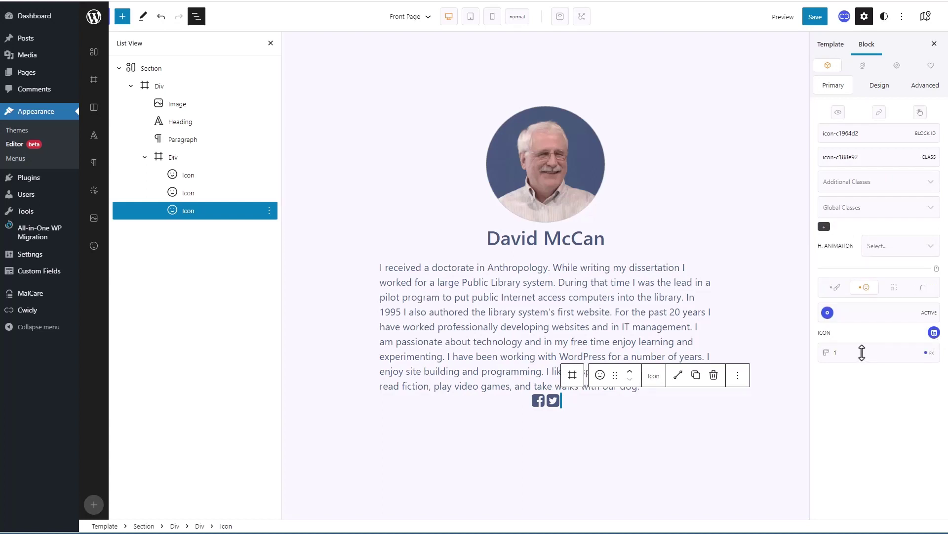
double_click(846, 356)
type("2")
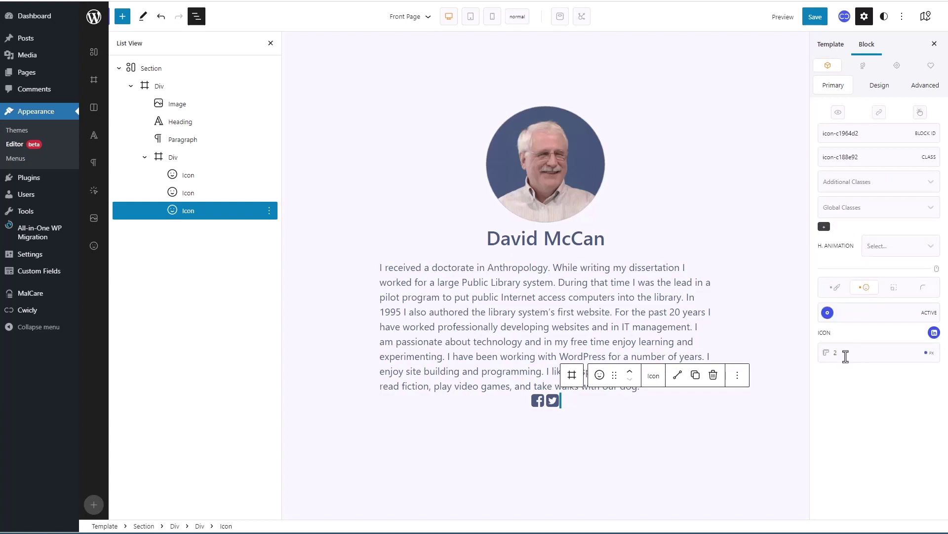
key("BackSpace")
type("30")
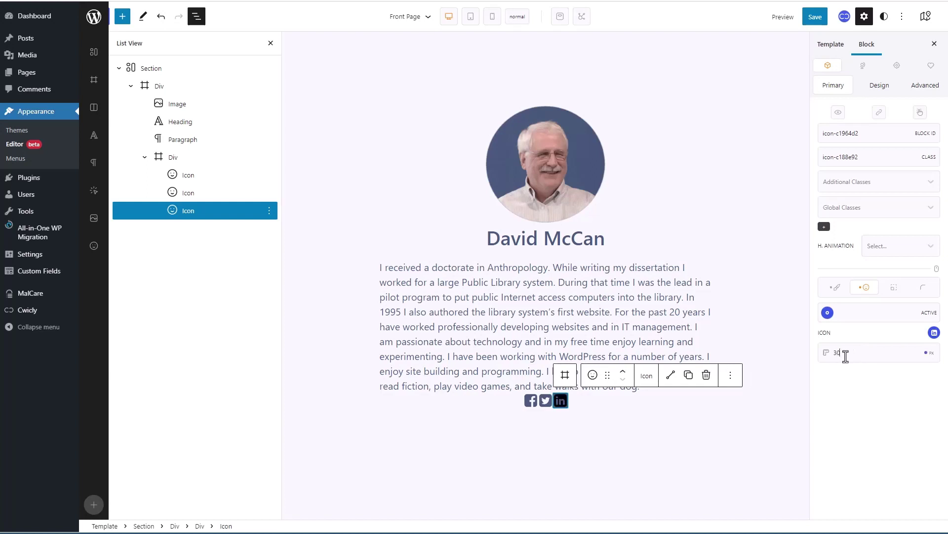
Clear the LinkedIn icon's background color and set its icon color to the first global color, var(--cc-color-1).
left_click(835, 287)
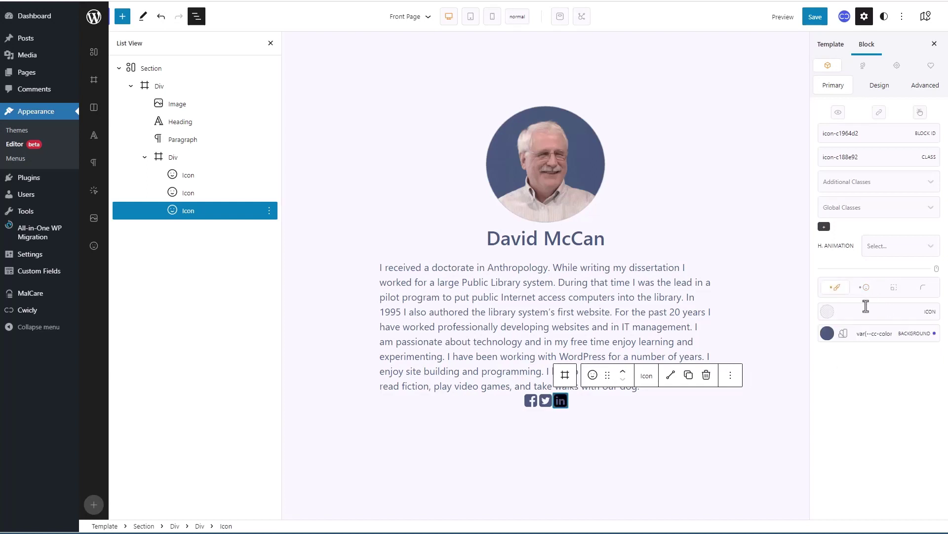
left_click(934, 333)
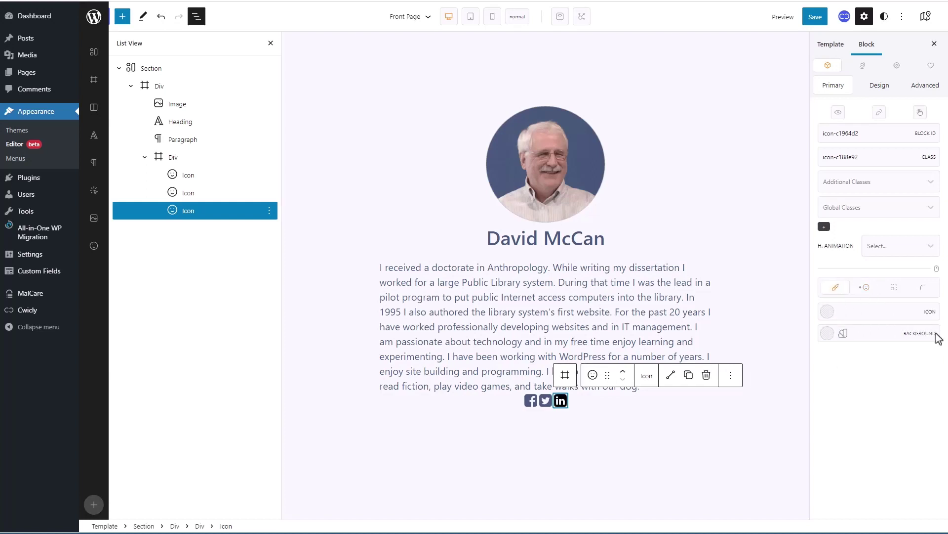
left_click(827, 311)
left_click(833, 260)
left_click(875, 411)
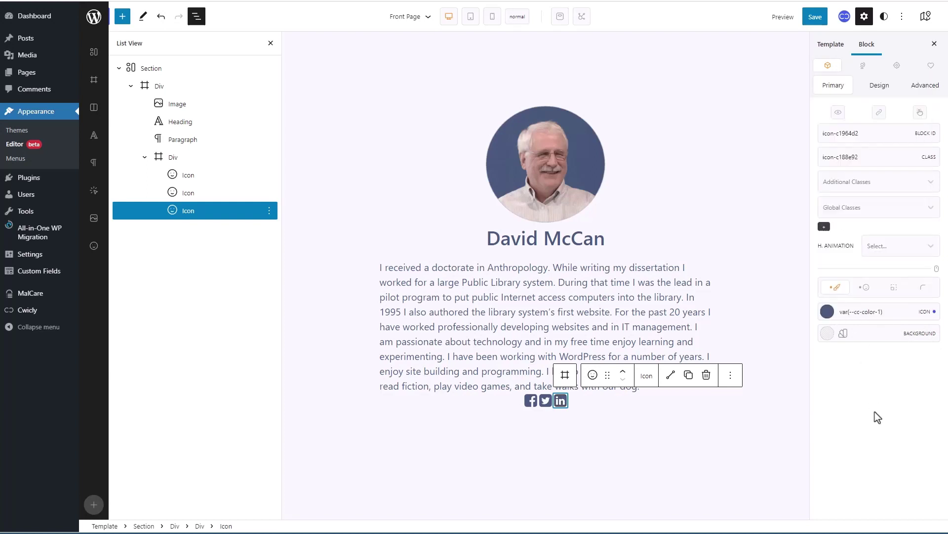
Give the nested Div around the social icons a top margin of 15 px.
left_click(699, 437)
left_click(568, 399)
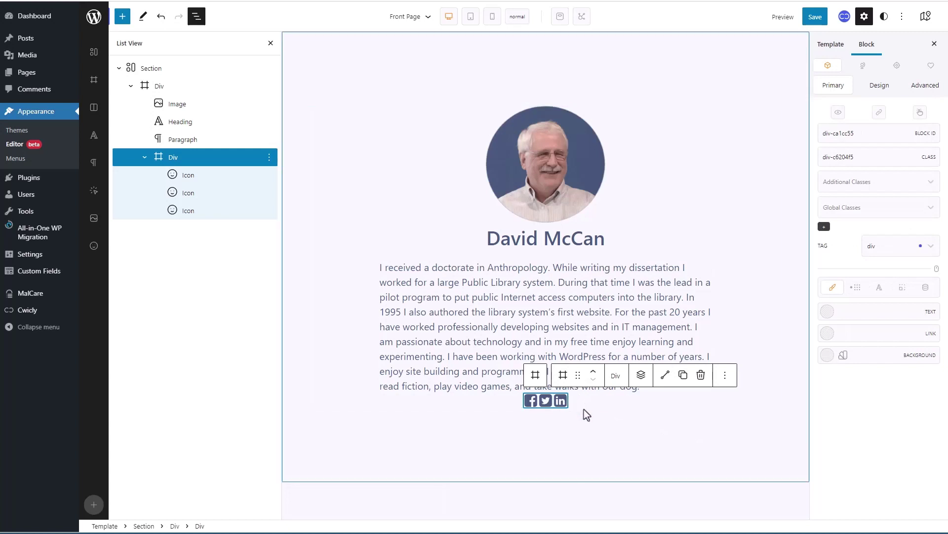
left_click(902, 289)
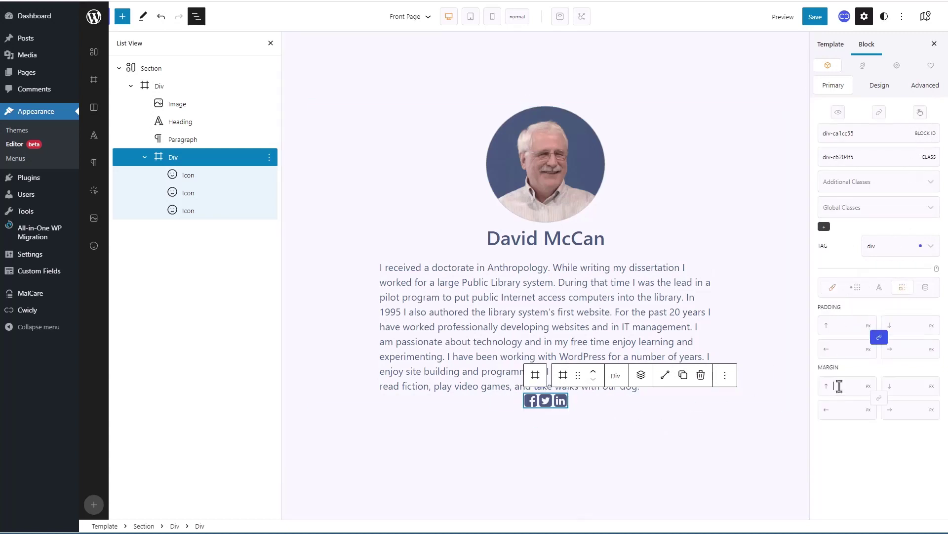
left_click(839, 386)
type("15")
Set the width of the nested Div around the social icons to 150 px.
left_click(532, 408)
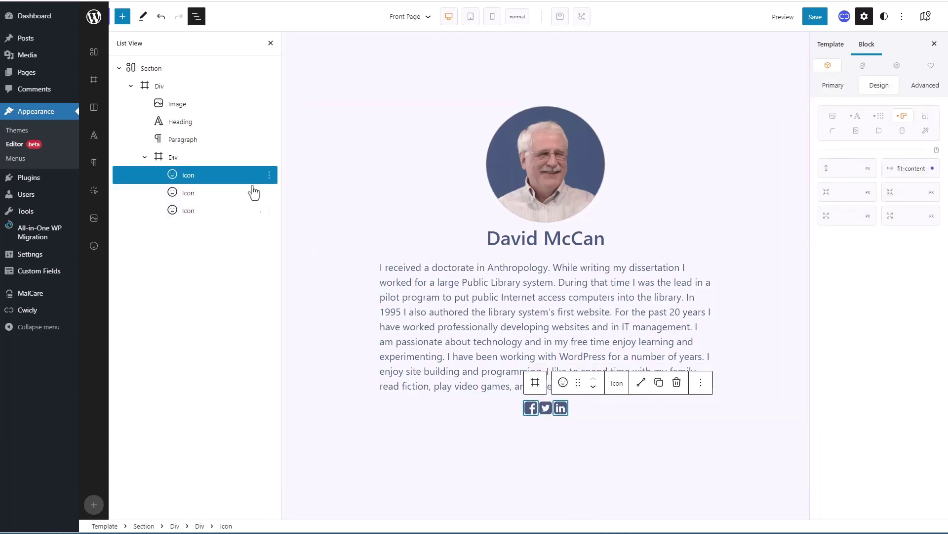
left_click(168, 157)
left_click(910, 168)
type("10")
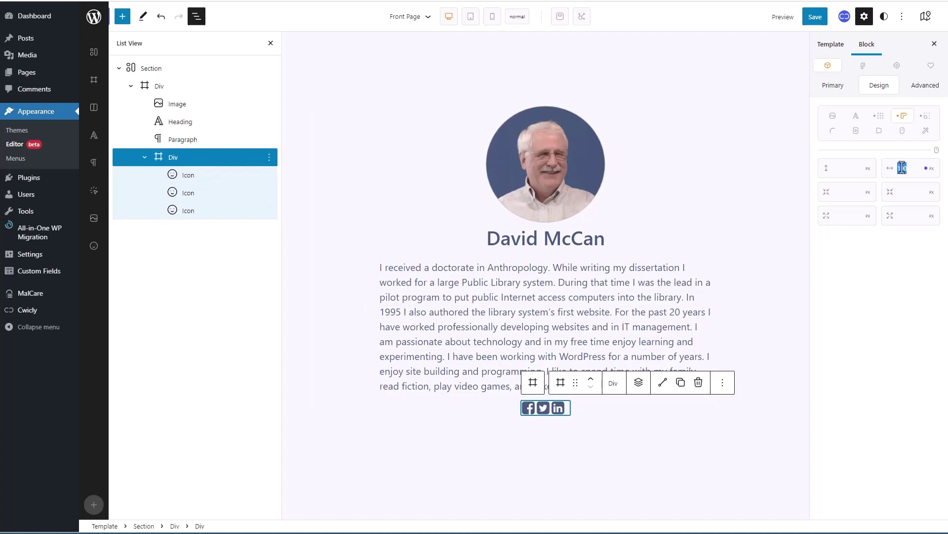
type("150")
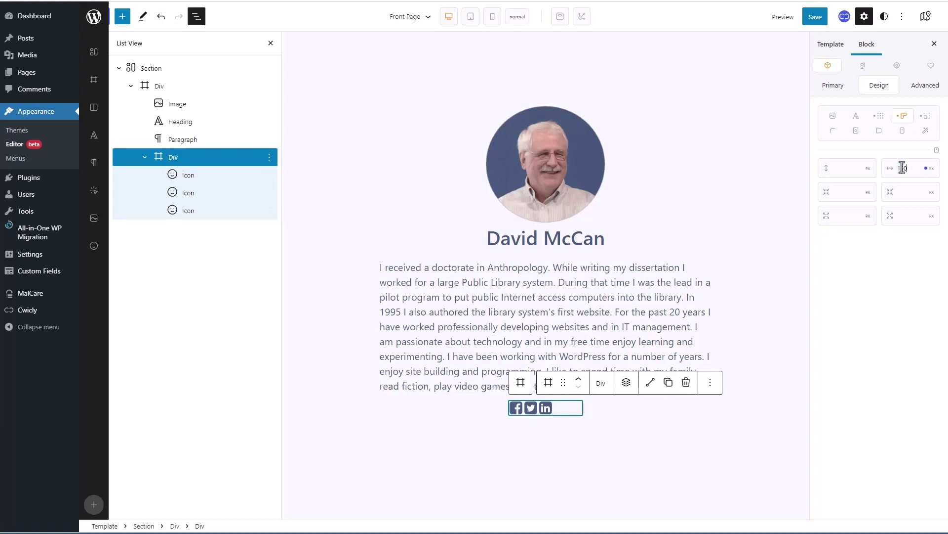
Distribute the three social icons across the nested Div with space-between flex justification.
left_click(880, 117)
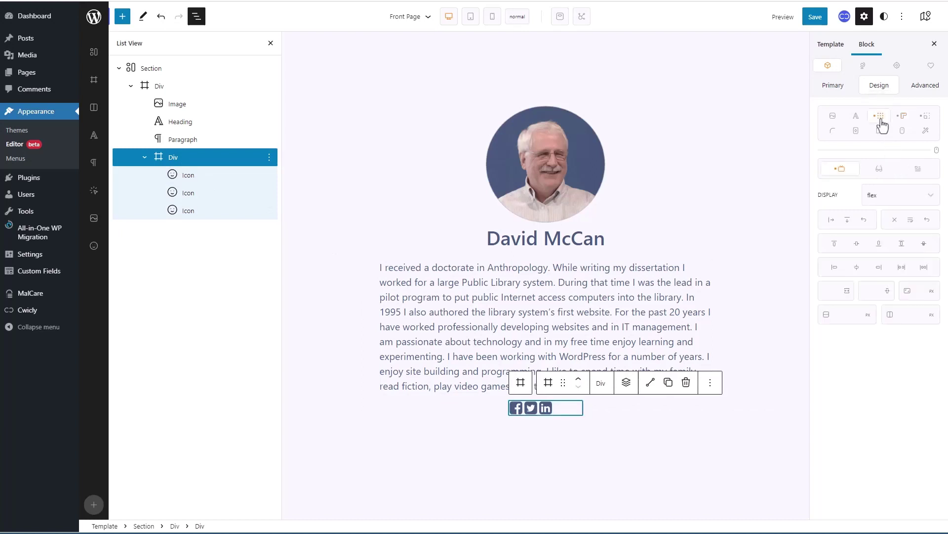
left_click(902, 270)
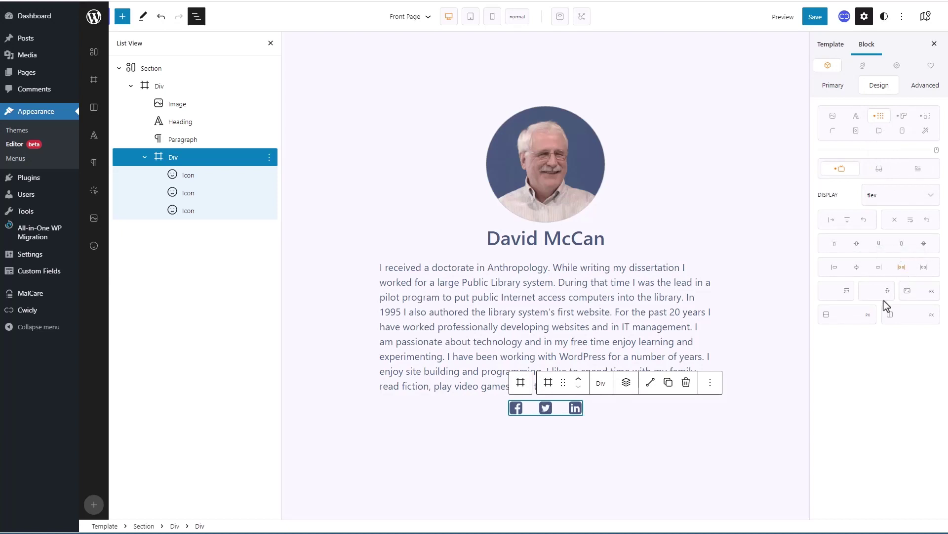
left_click(613, 470)
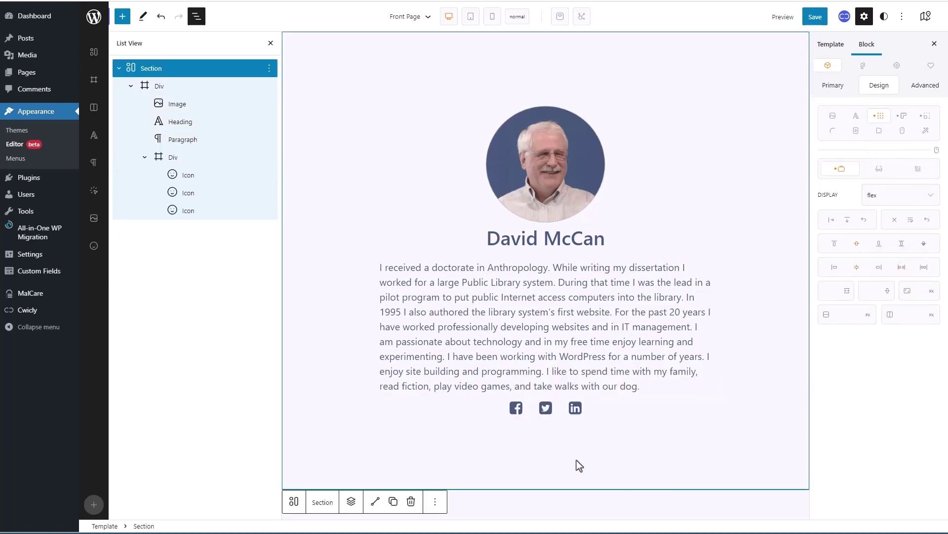
Move the nested Div with the social icons above the biography paragraph and save the template.
left_click(144, 157)
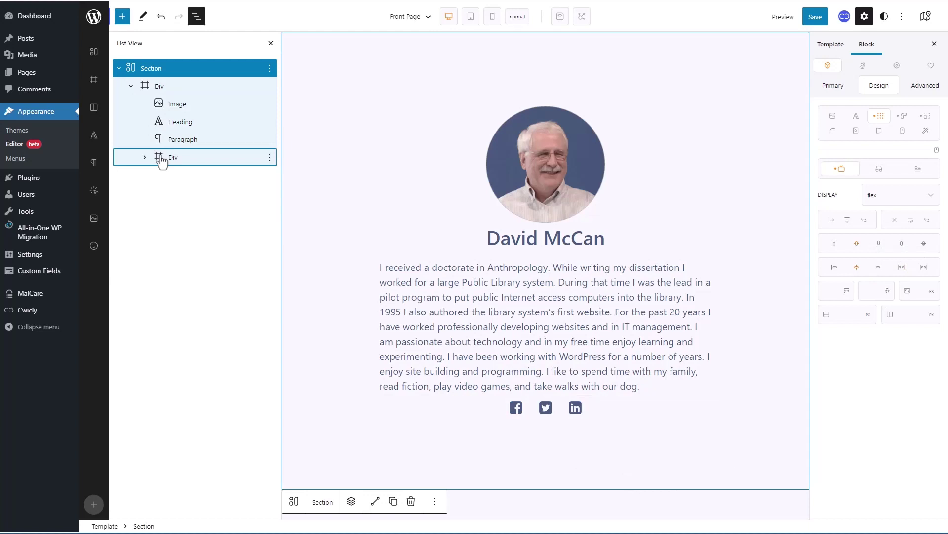
left_click_drag(161, 161, 162, 139)
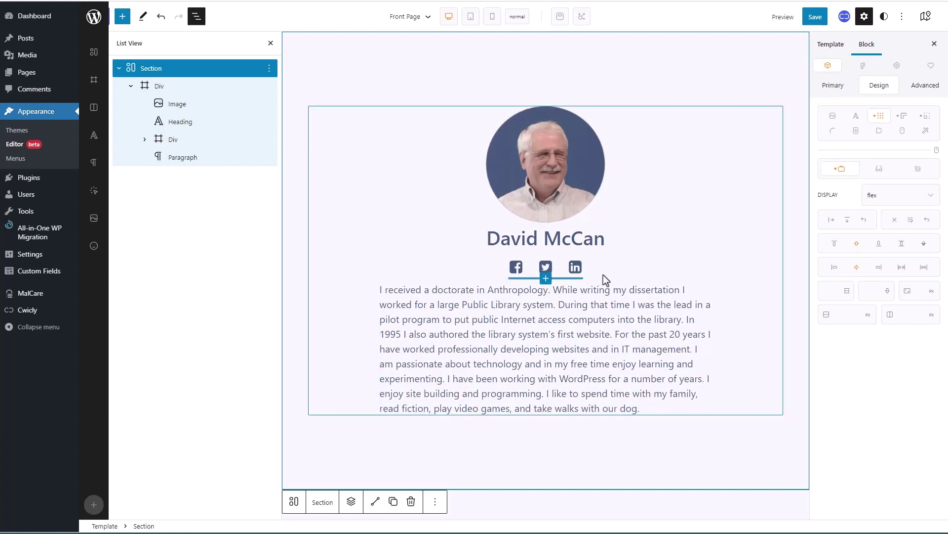
left_click(815, 18)
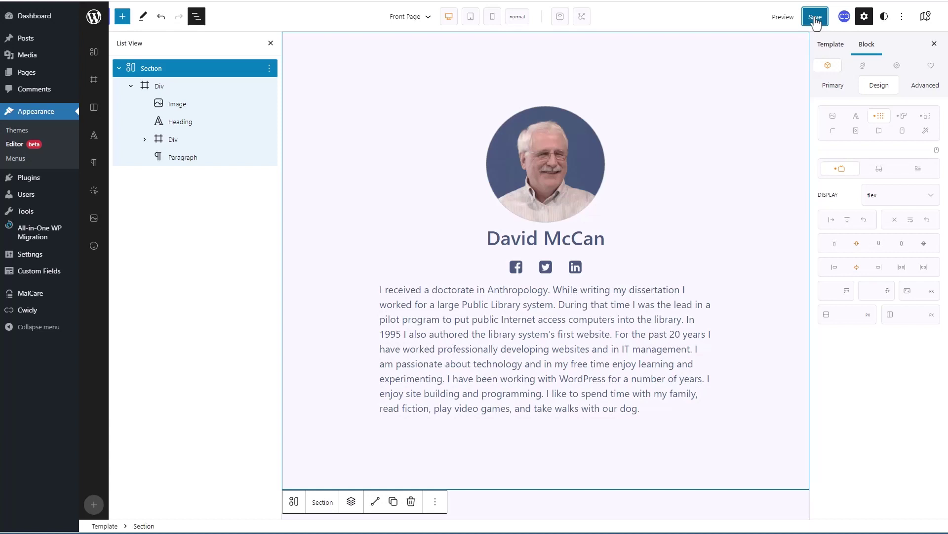
left_click(845, 31)
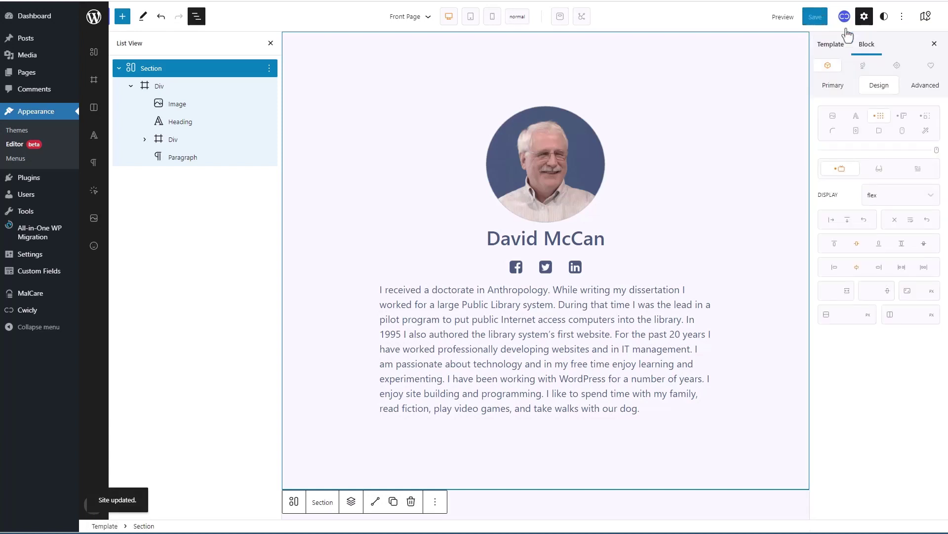
View the published front page and load the site's home page in a new browser window.
left_click(47, 17)
left_click(58, 17)
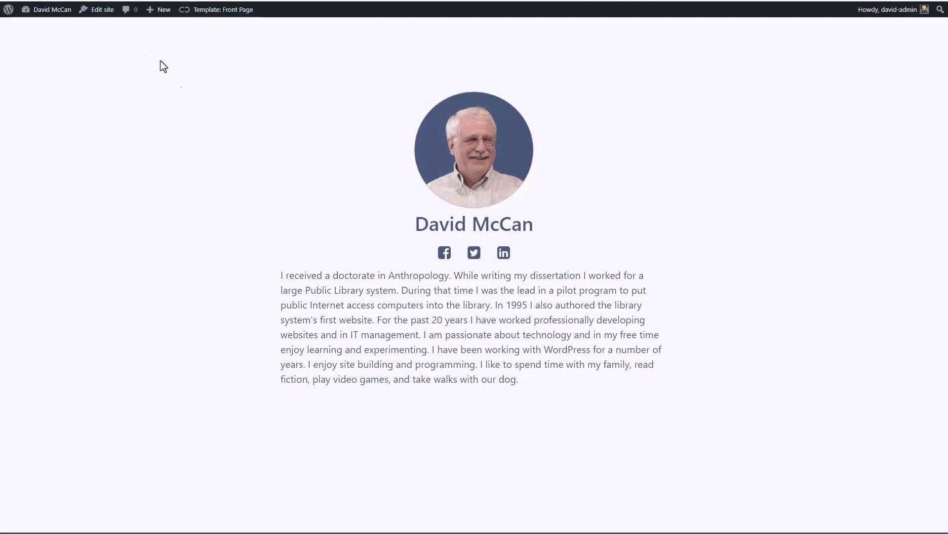
left_click(8, 0)
mouse_move(41, 1)
left_click(111, 14)
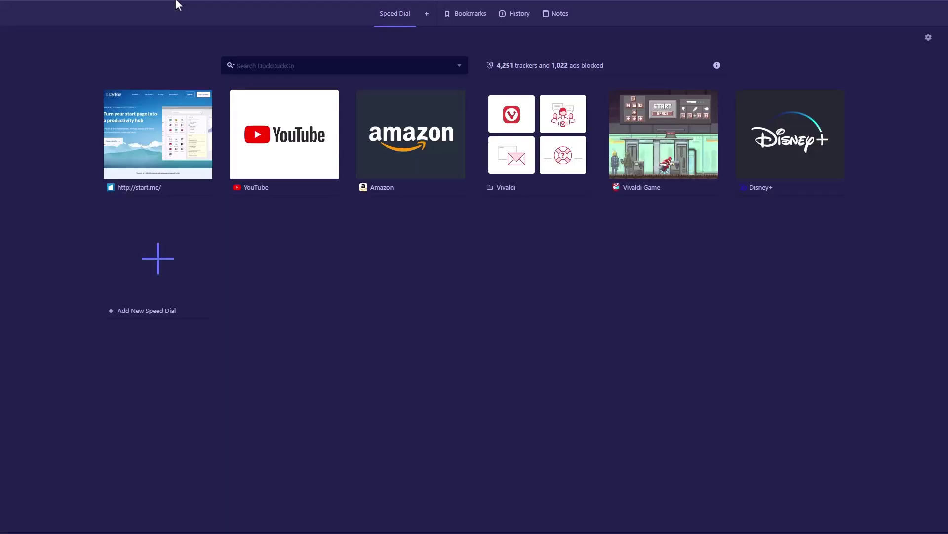
left_click(175, 0)
type("https://www.davidmccan.com/")
key("Return")
Open the developer tools on the home page and run a Lighthouse report for Mobile in Navigation mode.
right_click(307, 144)
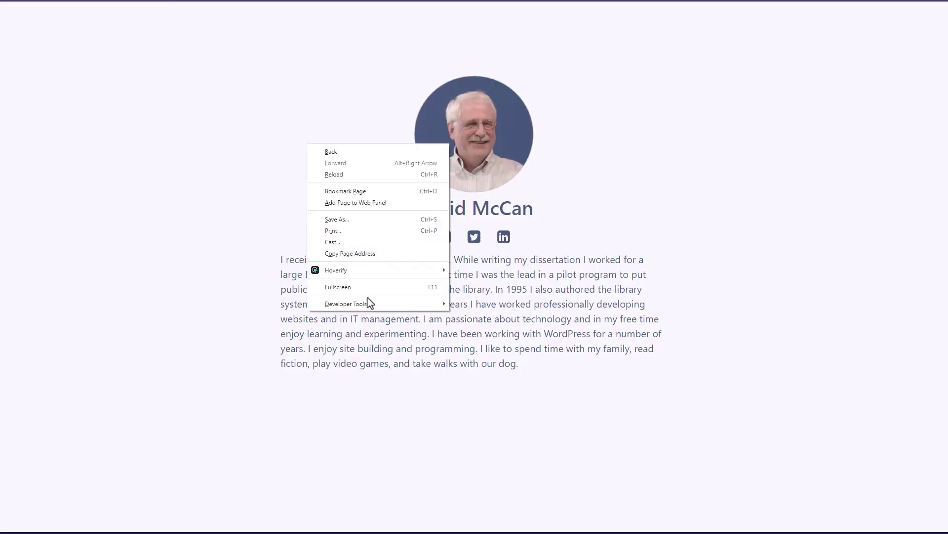
mouse_move(370, 303)
left_click(474, 326)
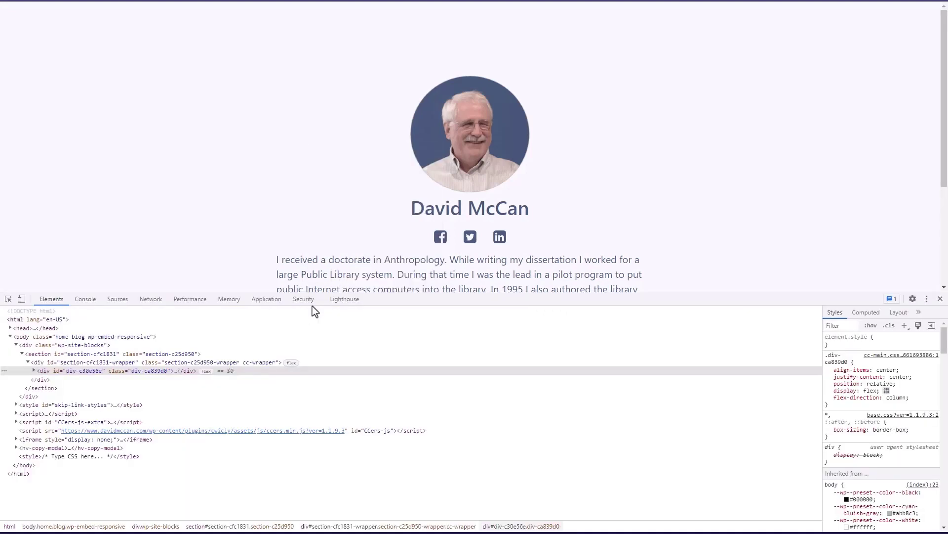
left_click(345, 299)
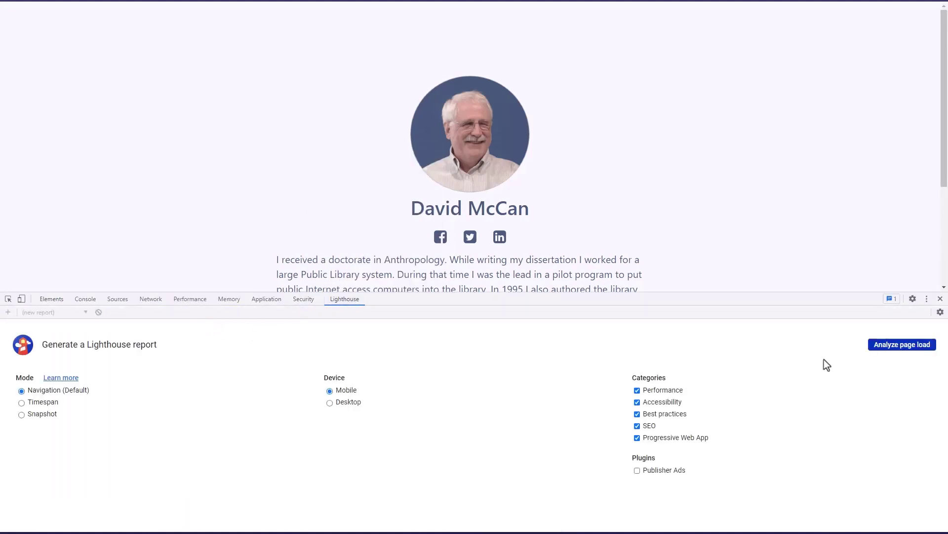
left_click(896, 346)
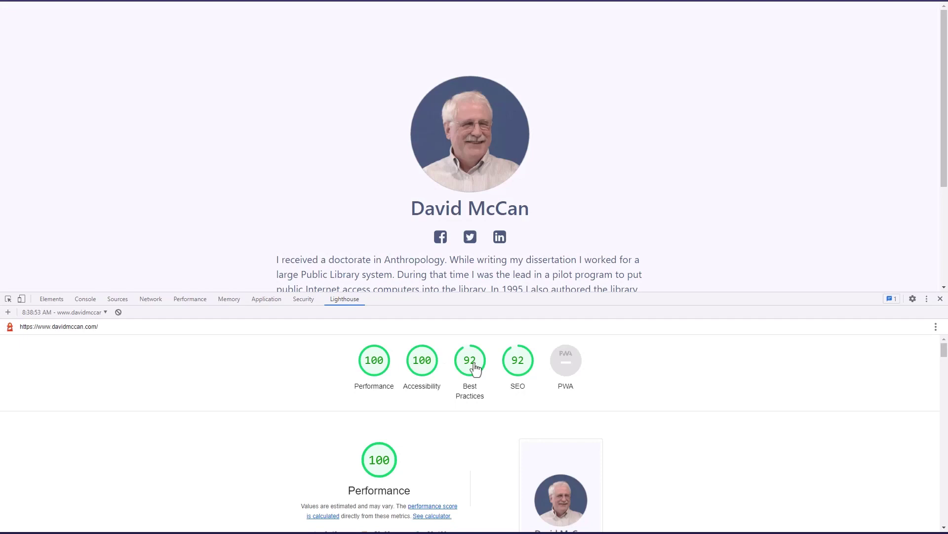
Examine the report's Best Practices section and expand the "Serves images with low resolution" audit.
left_click(471, 365)
scroll(540, 397, "down", 1)
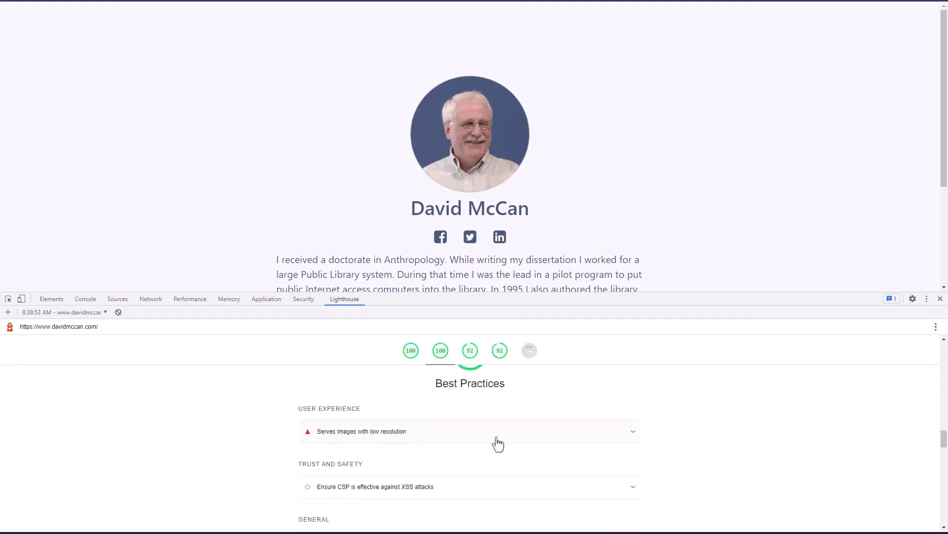
left_click(633, 433)
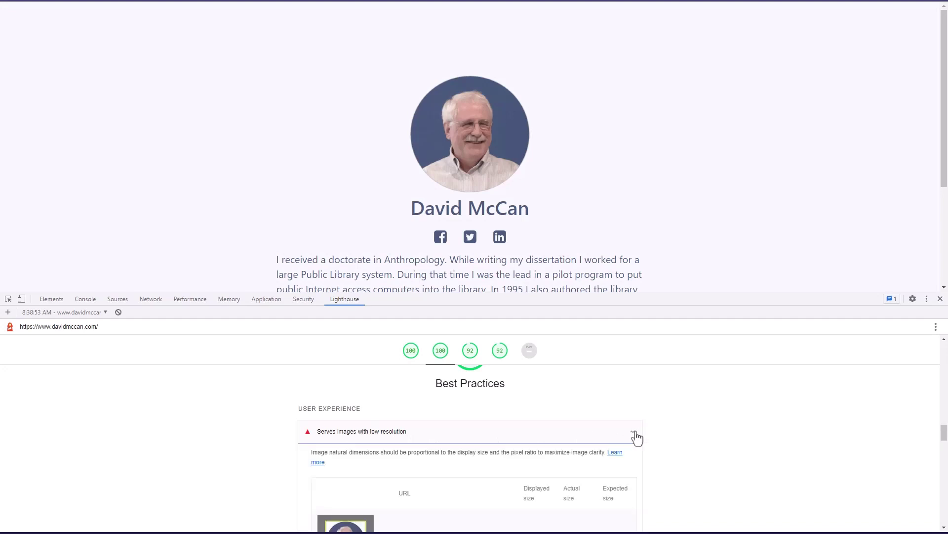
Read the low-resolution audit's image details, then inspect the profile photo's img element in the page markup.
scroll(494, 447, "down", 2)
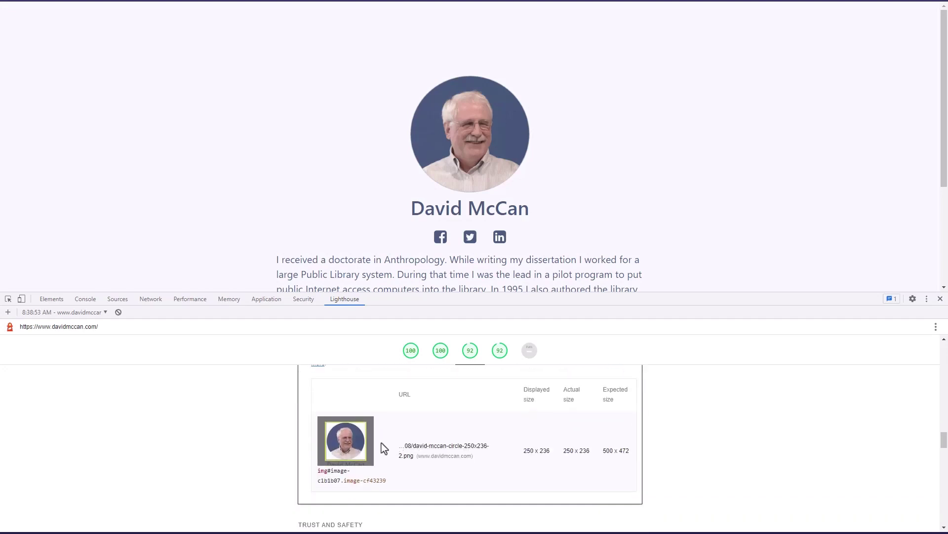
scroll(381, 442, "up", 1)
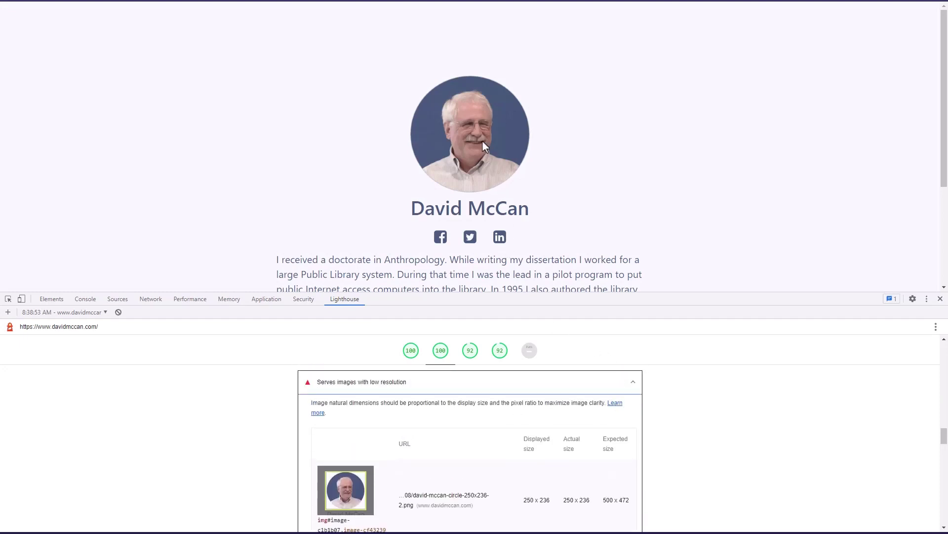
right_click(459, 126)
mouse_move(513, 307)
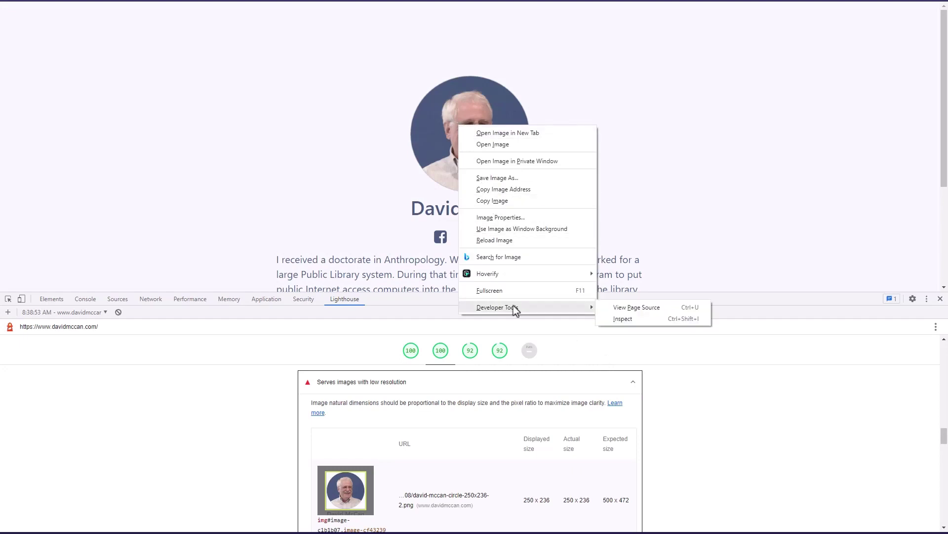
left_click(624, 319)
mouse_move(293, 381)
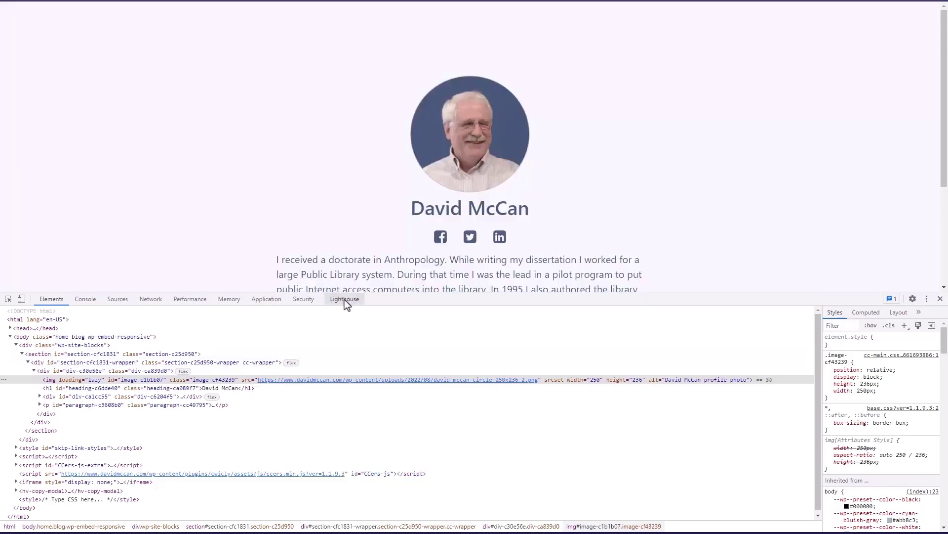
Return to the Lighthouse report and review its Best Practices section, including the Trust and Safety and General audits.
left_click(345, 299)
left_click(470, 360)
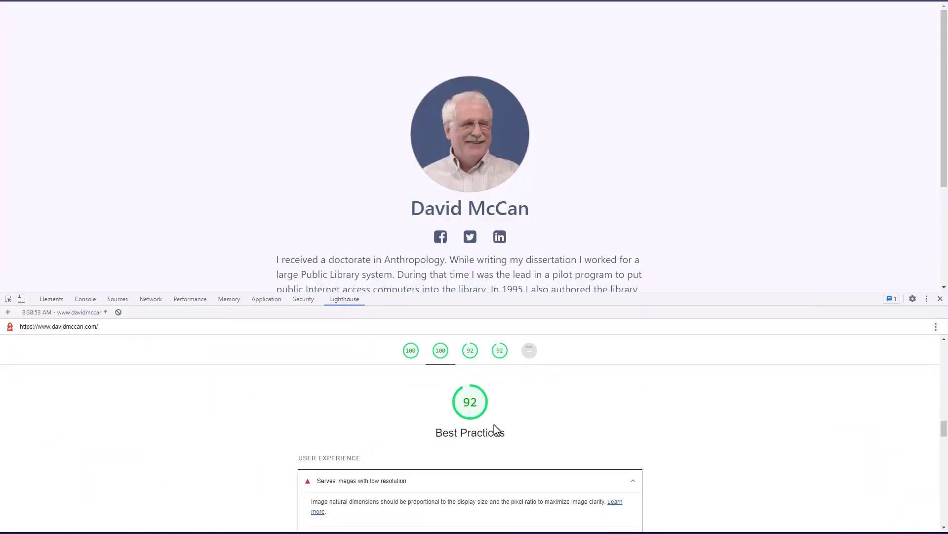
scroll(496, 425, "down", 5)
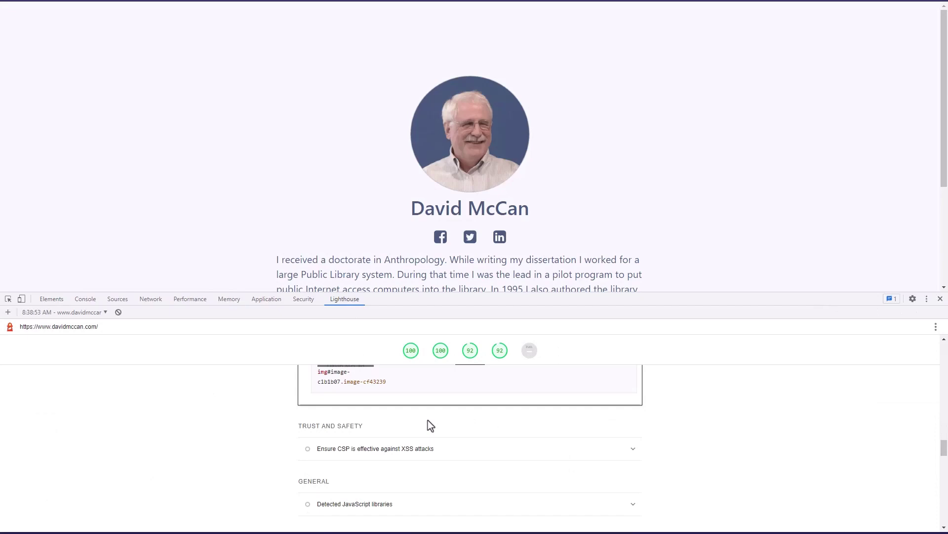
scroll(430, 425, "up", 5)
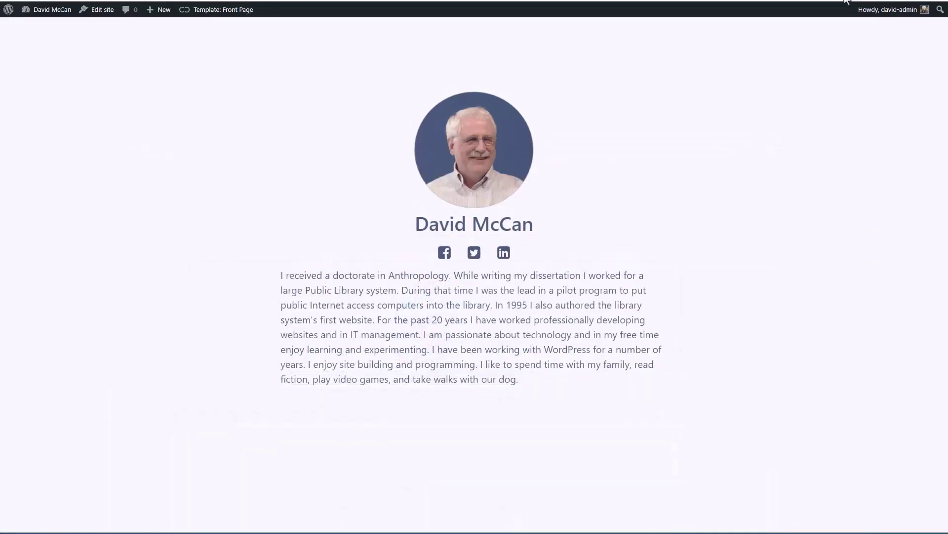
Go back to the logged-in site, open its WordPress admin dashboard and bring up the Plugins options.
mouse_move(54, 13)
left_click(39, 29)
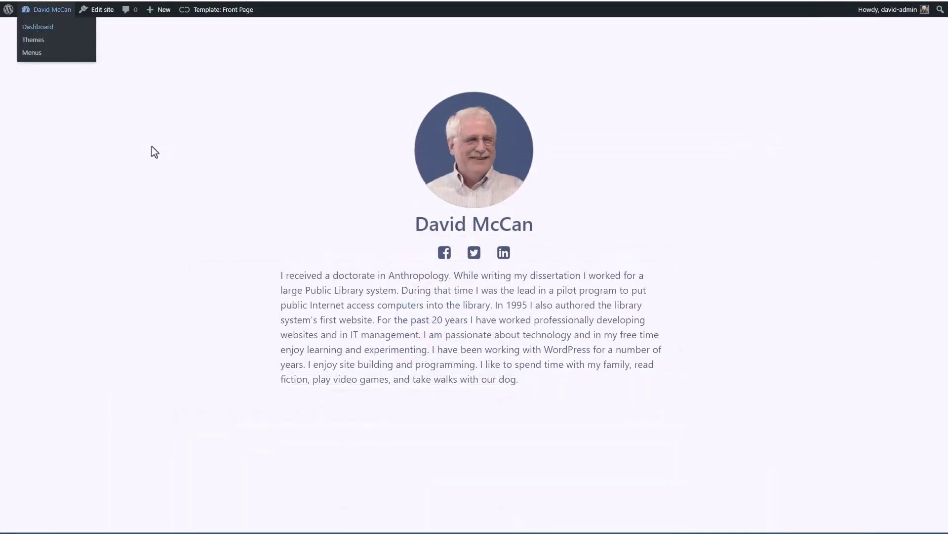
mouse_move(39, 184)
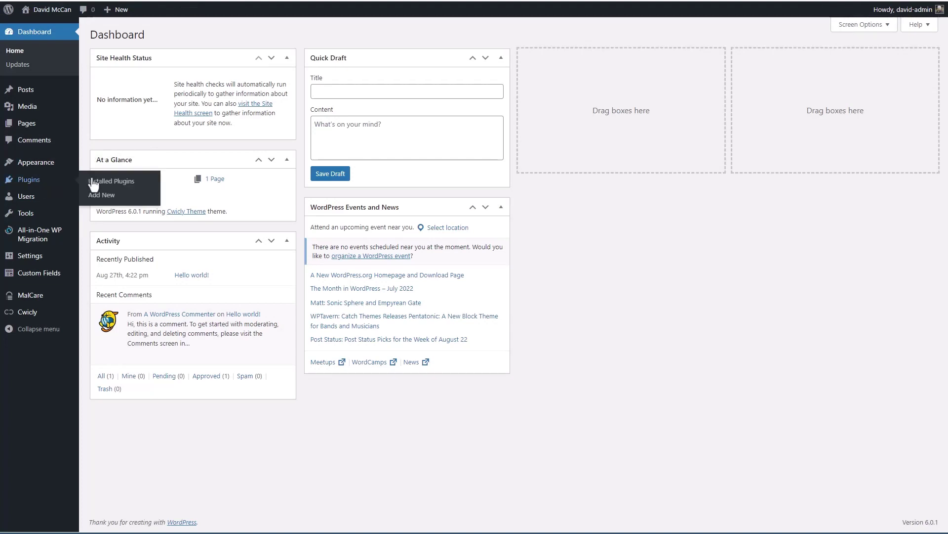
Search the plugin directory for "shortpixel", then install and activate ShortPixel Adaptive Images.
left_click(111, 181)
left_click(146, 35)
left_click(802, 63)
type("shortpixel")
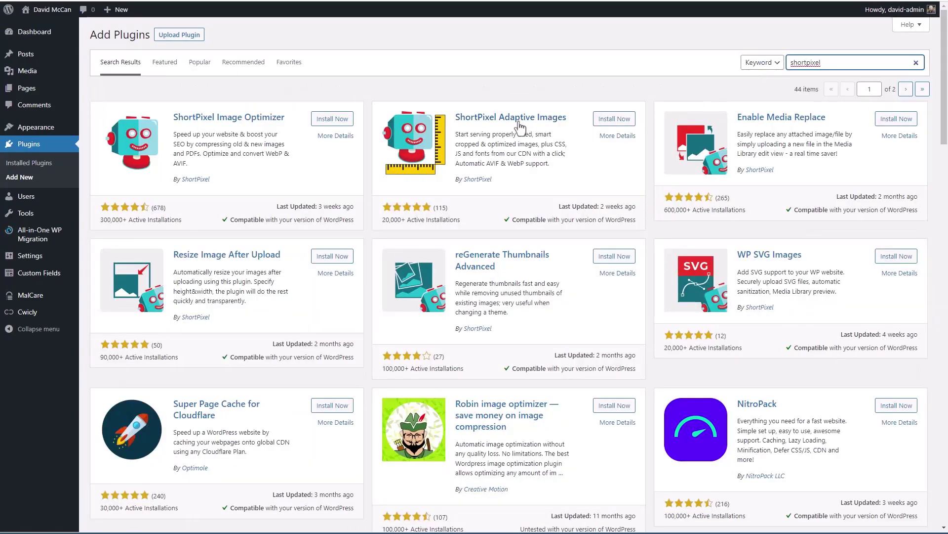
left_click(615, 119)
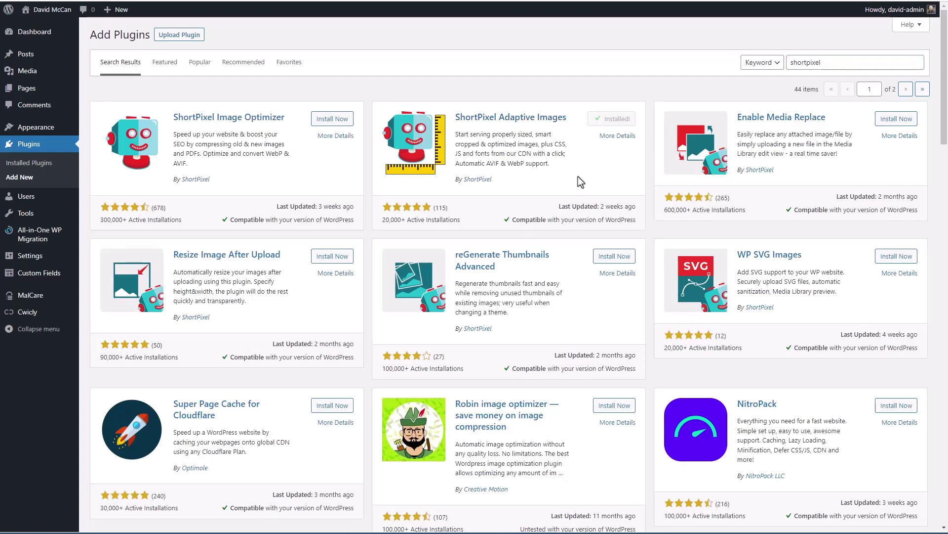
left_click(613, 119)
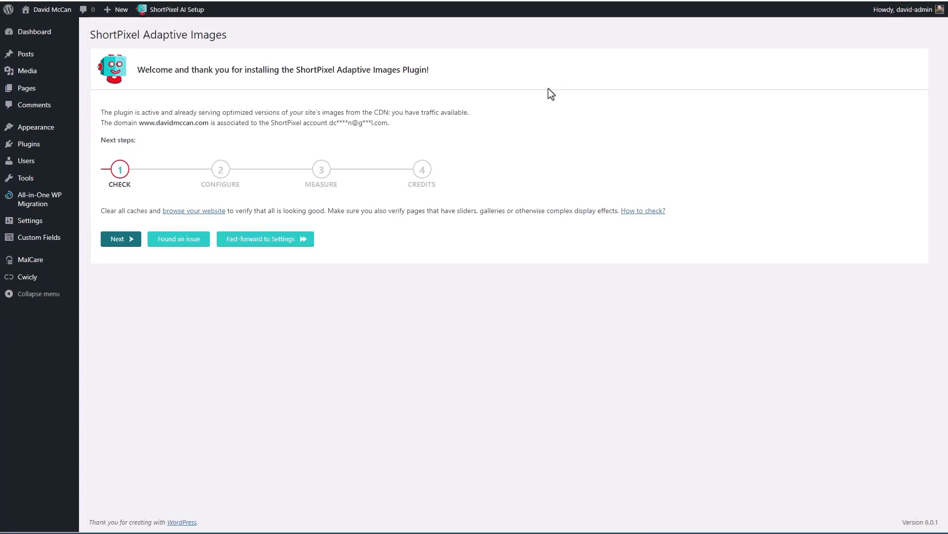
Advance the ShortPixel Adaptive Images setup through Check, Configure and Measure to Credits, and open the account login link.
left_click(123, 238)
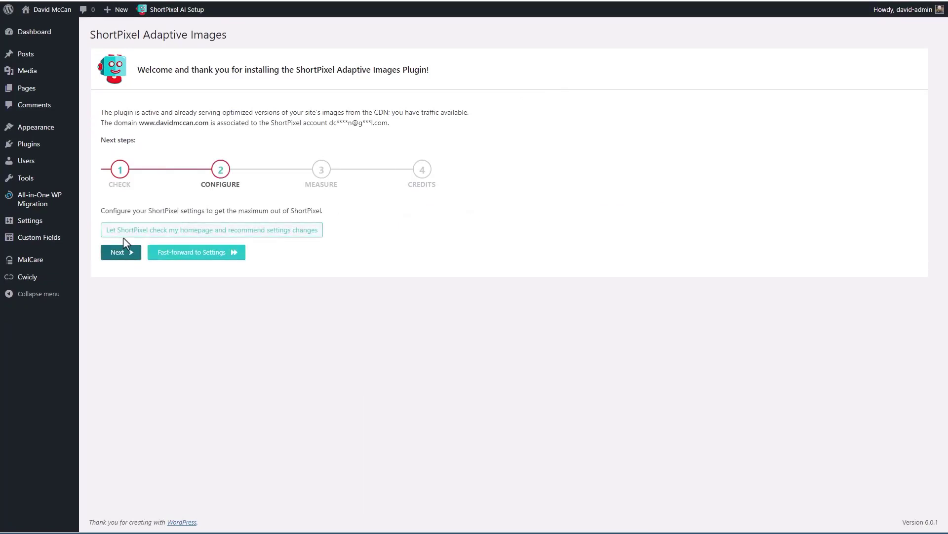
left_click(126, 254)
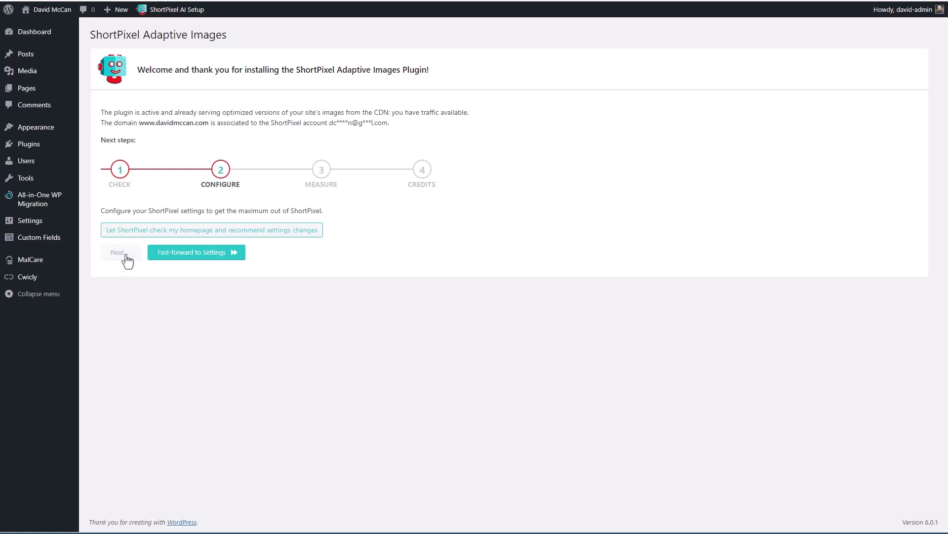
left_click(127, 290)
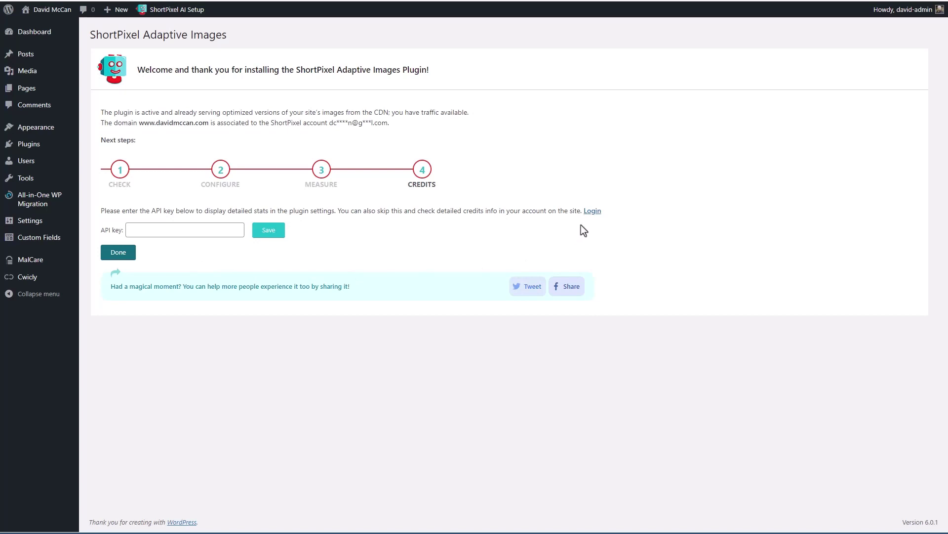
right_click(592, 210)
left_click(624, 218)
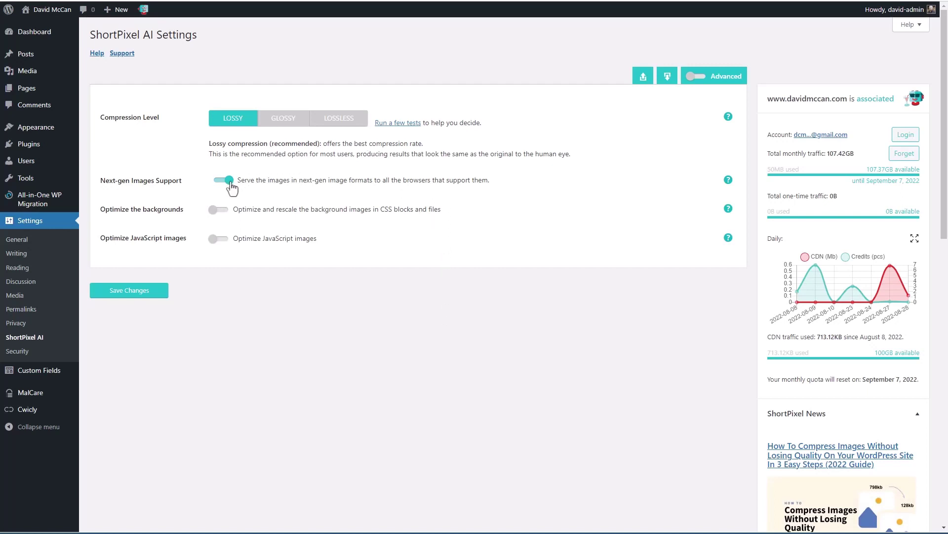
Switch the ShortPixel AI settings to advanced mode and save the compression options.
left_click(700, 80)
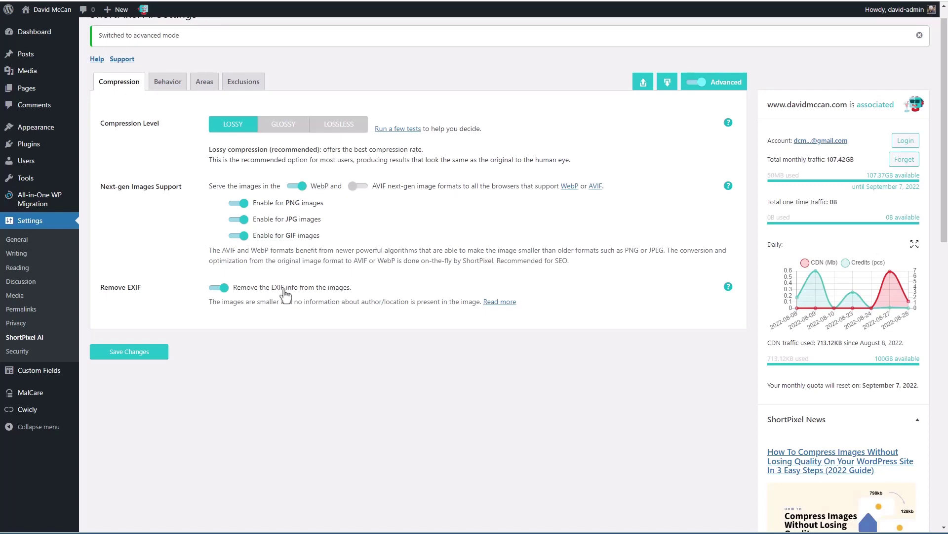
left_click(149, 352)
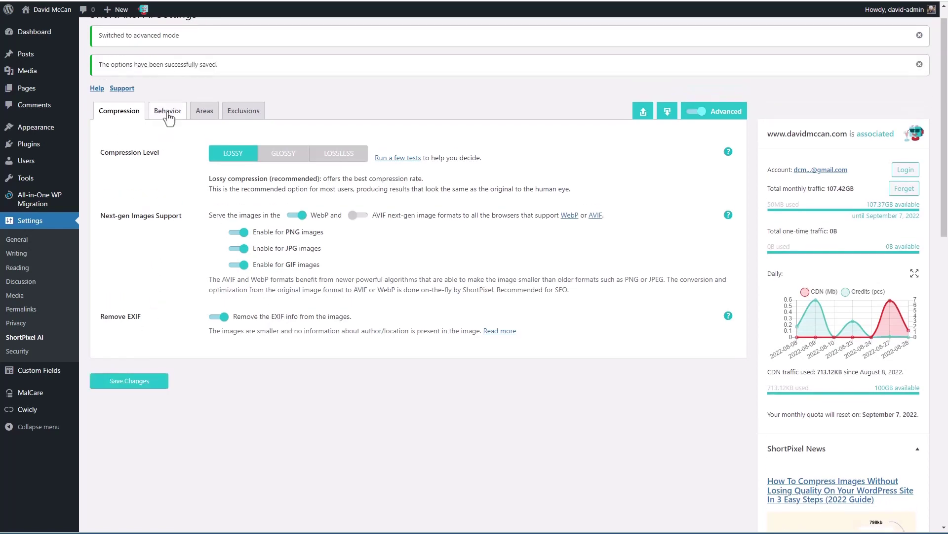
Set the image replace method to SRCSET in the behavior settings, save the changes, and show the Areas settings.
left_click(168, 117)
scroll(326, 163, "down", 1)
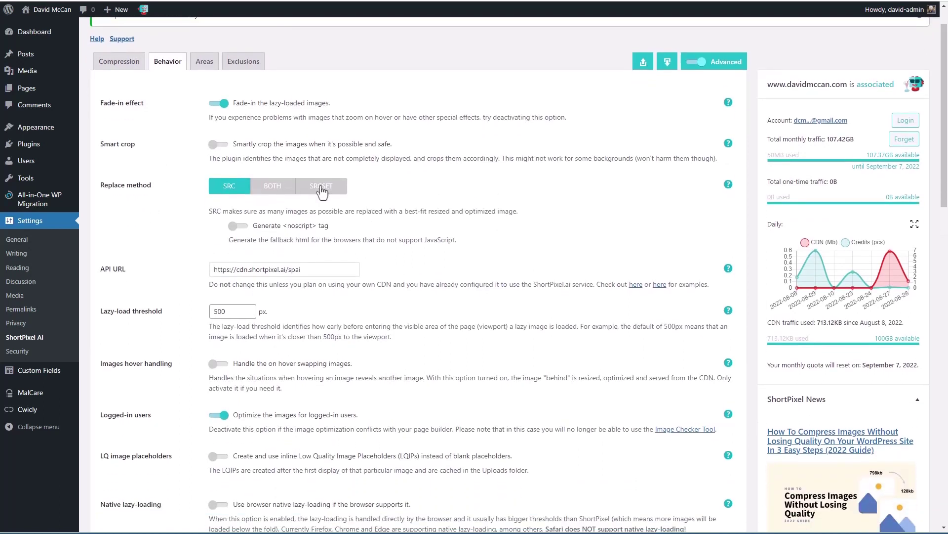
left_click(323, 187)
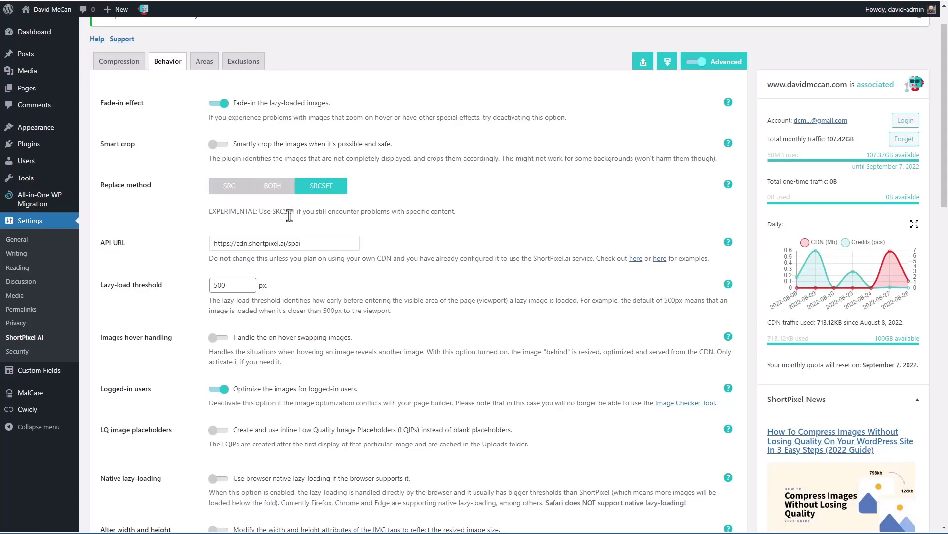
scroll(290, 215, "down", 5)
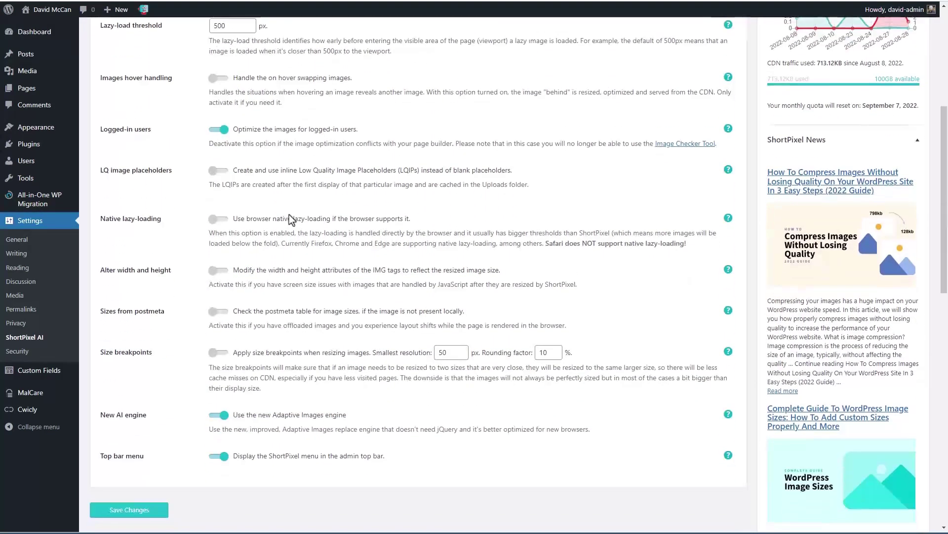
left_click(143, 511)
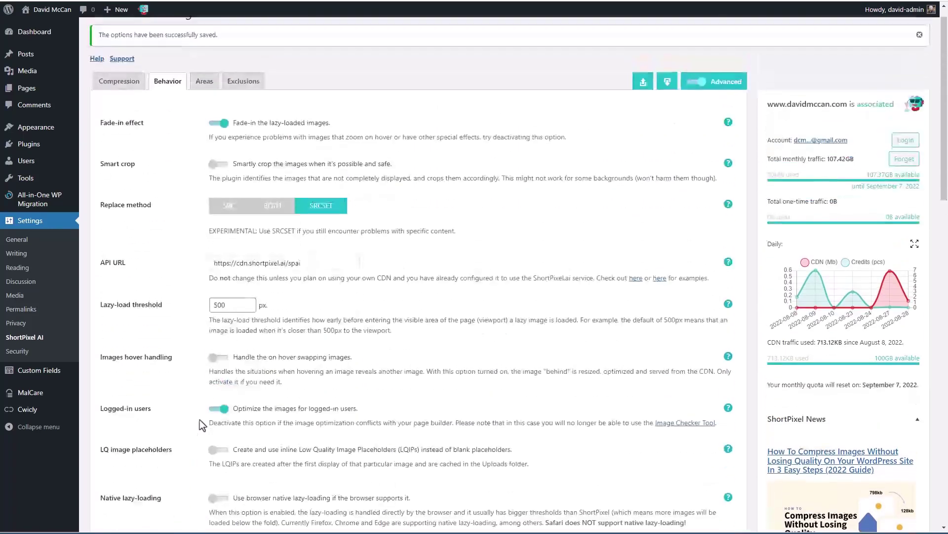
left_click(204, 84)
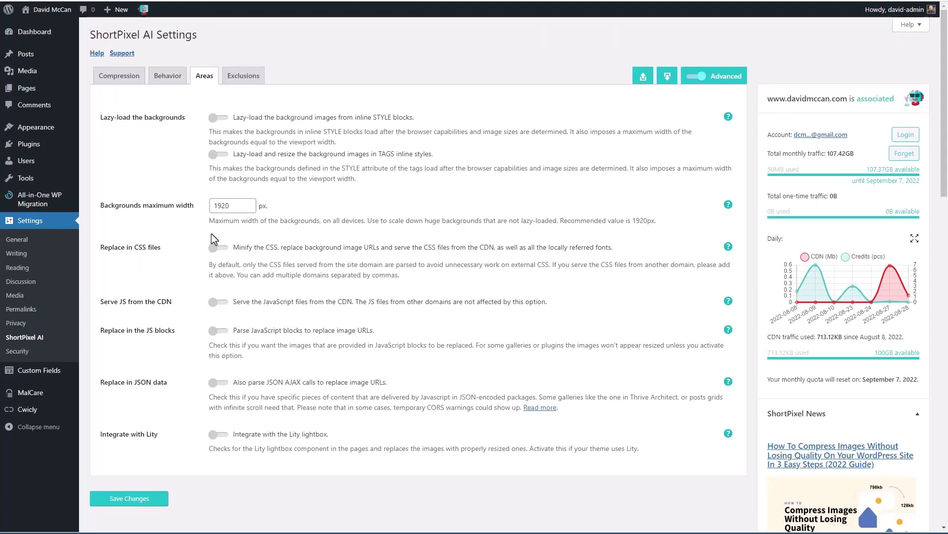
Switch to the live site with the developer tools open and generate a new mobile Lighthouse report.
mouse_move(57, 17)
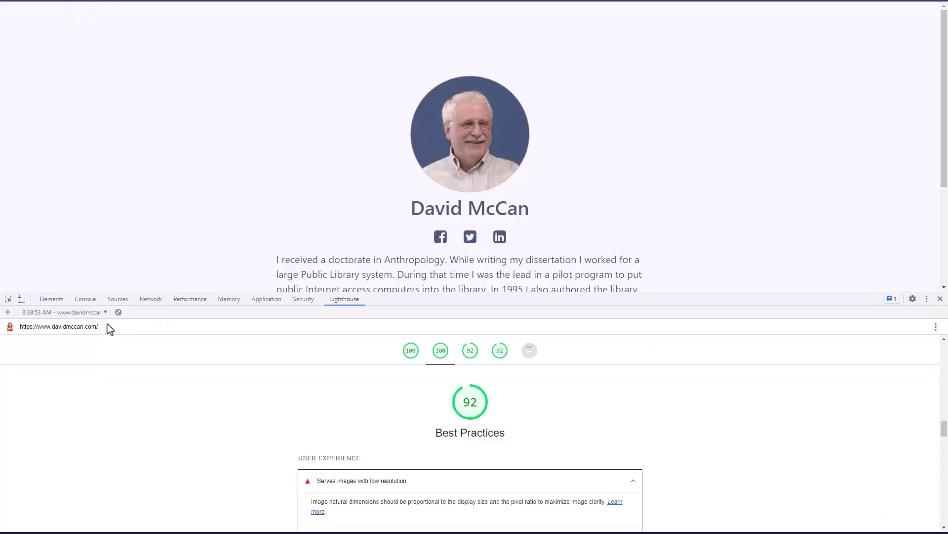
left_click(103, 312)
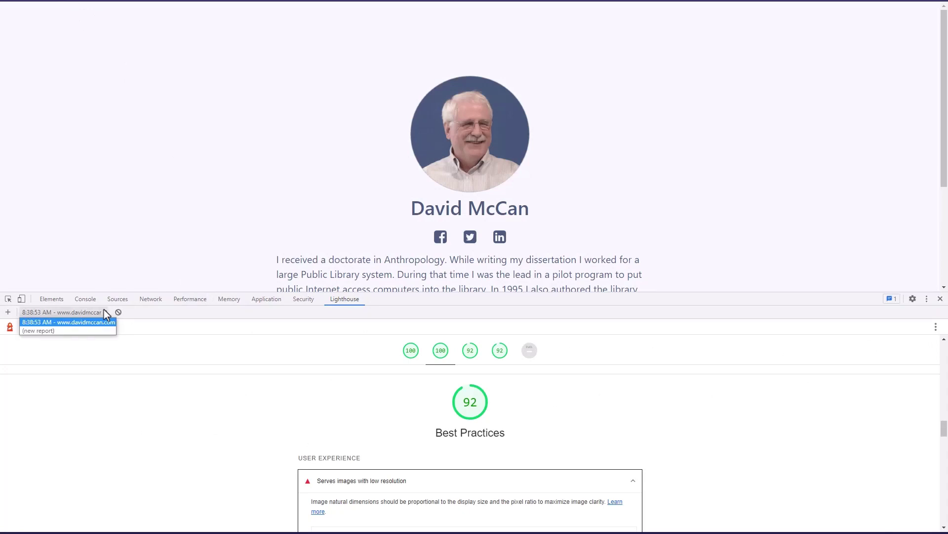
left_click(55, 330)
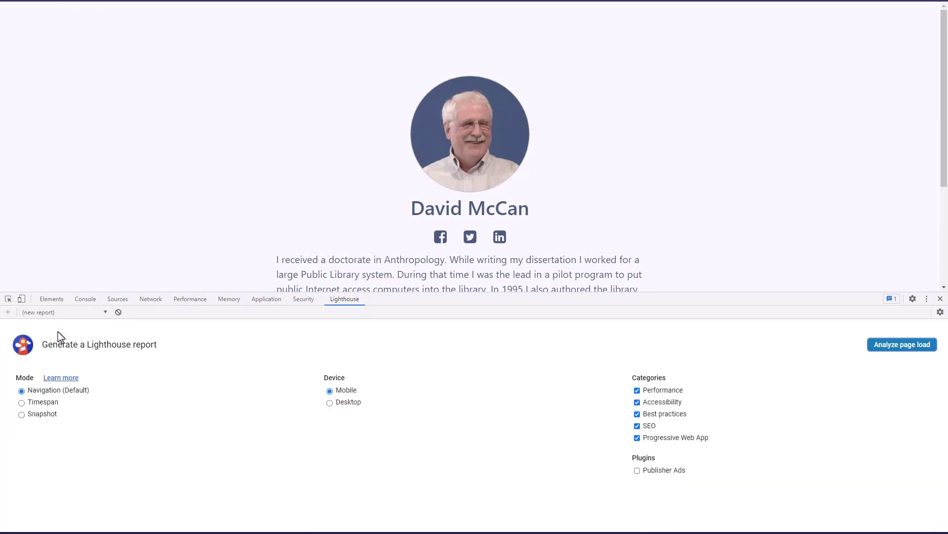
left_click(901, 346)
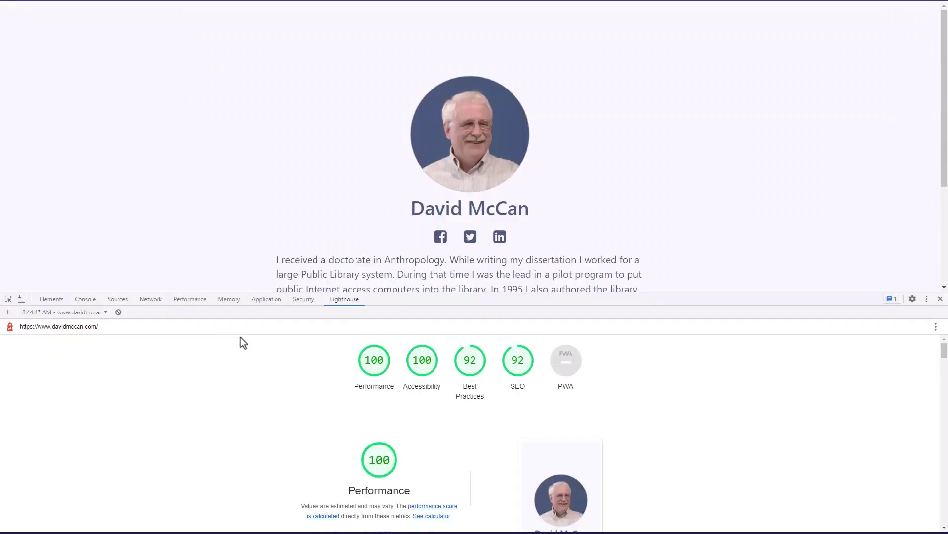
Examine the report's Best Practices section, including the details of the low-resolution image audit.
left_click(477, 365)
left_click(417, 388)
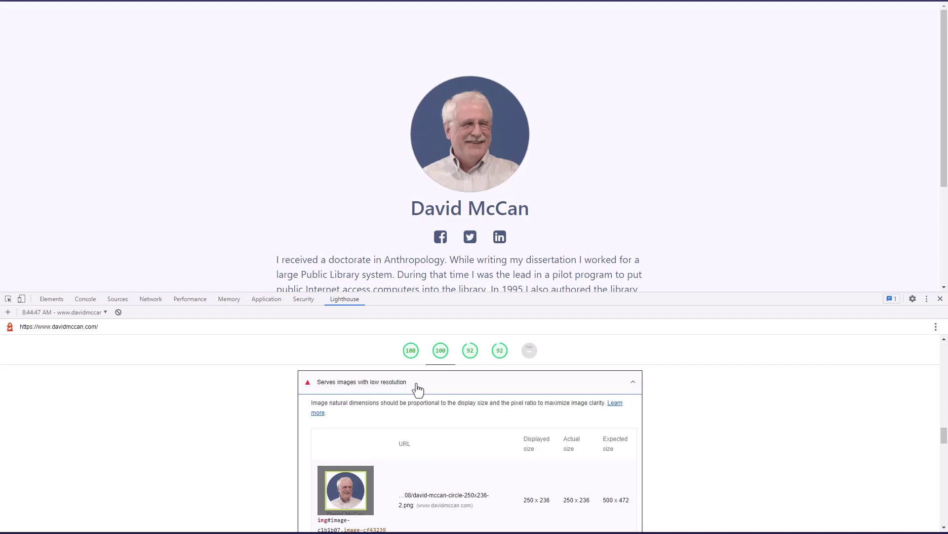
scroll(417, 388, "up", 3)
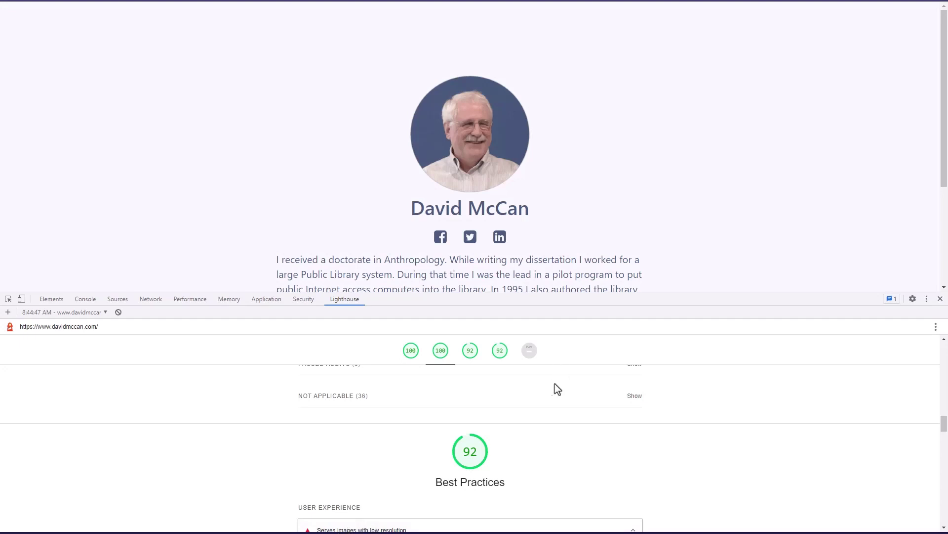
Switch back to the WordPress admin and open the Front Page template from the Cwicly Themer for editing.
mouse_move(377, 531)
left_click(267, 501)
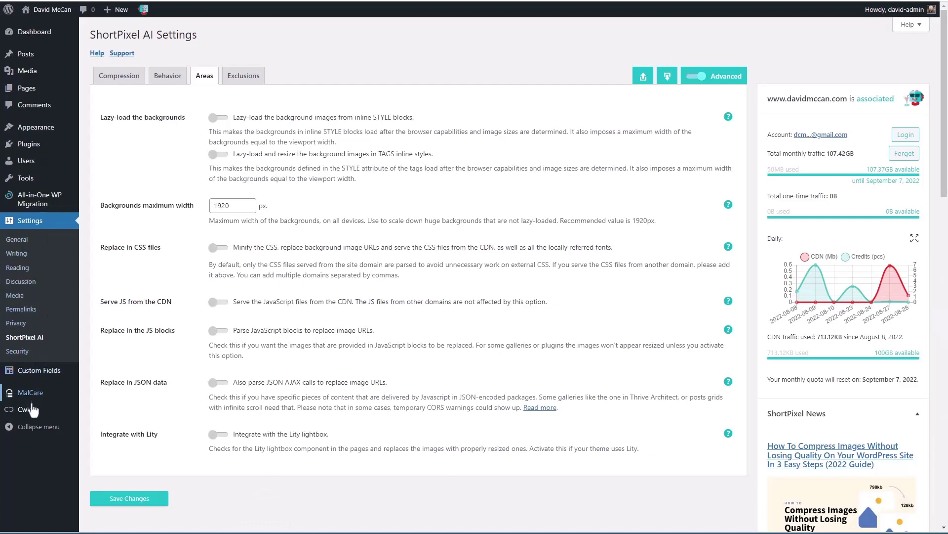
mouse_move(34, 412)
left_click(105, 412)
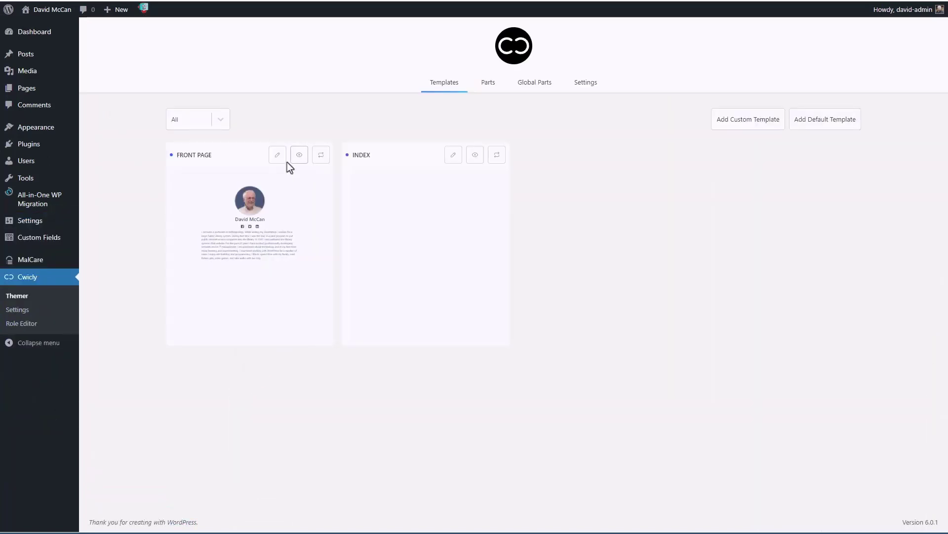
left_click(274, 156)
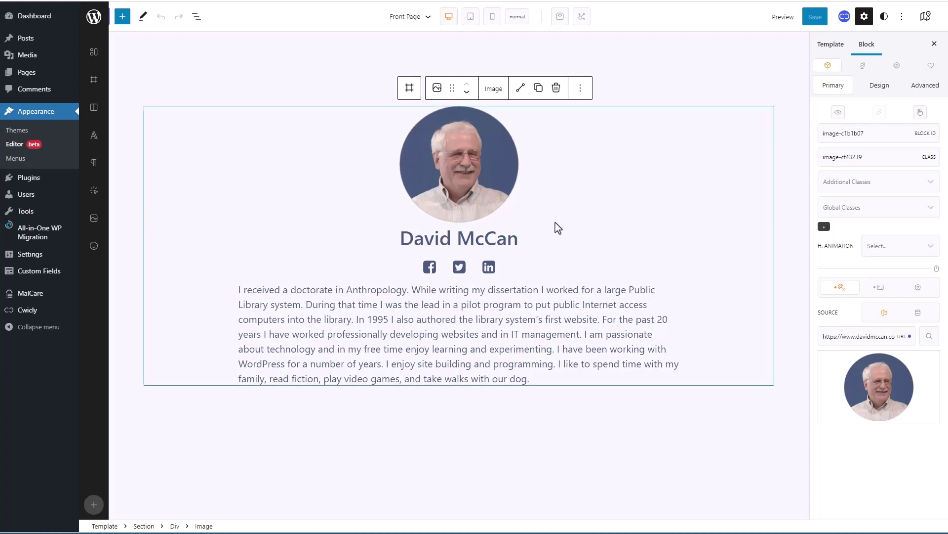
Replace the portrait image's source with the 500 by 472 pixel version from the media library, check its display dimensions, and save the template.
left_click(910, 337)
left_click(883, 377)
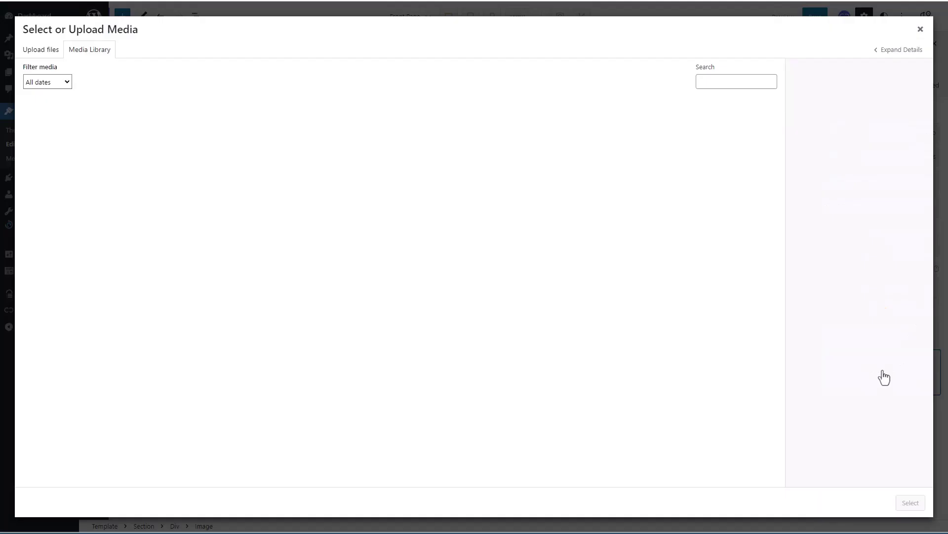
left_click(138, 147)
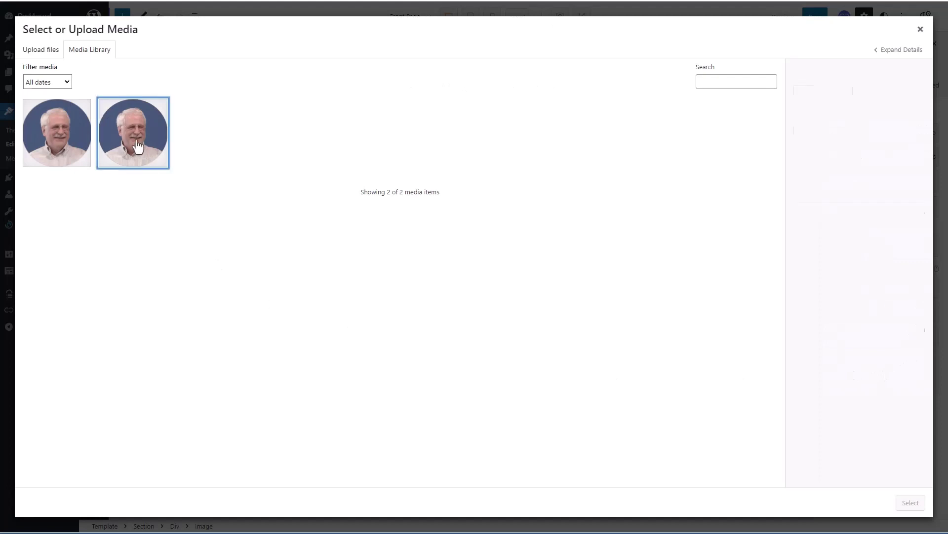
left_click(67, 151)
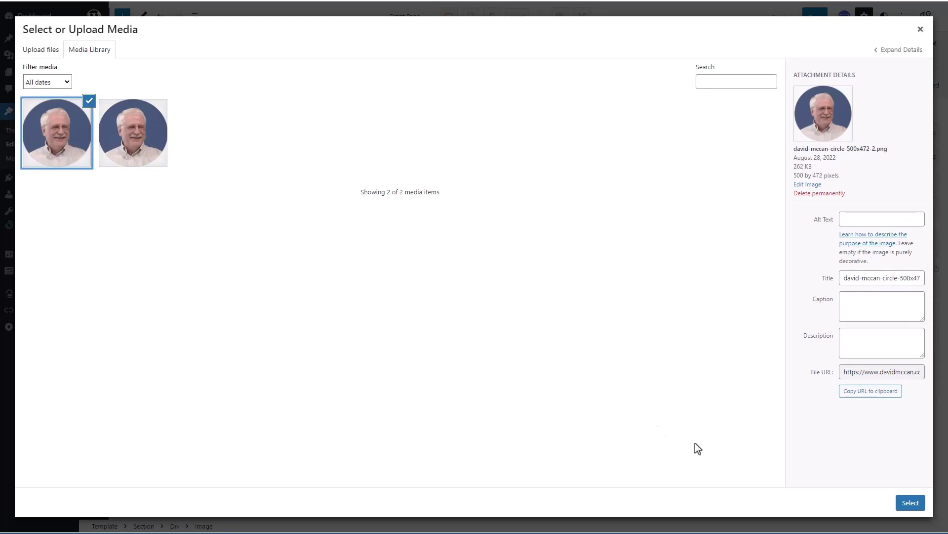
left_click(908, 502)
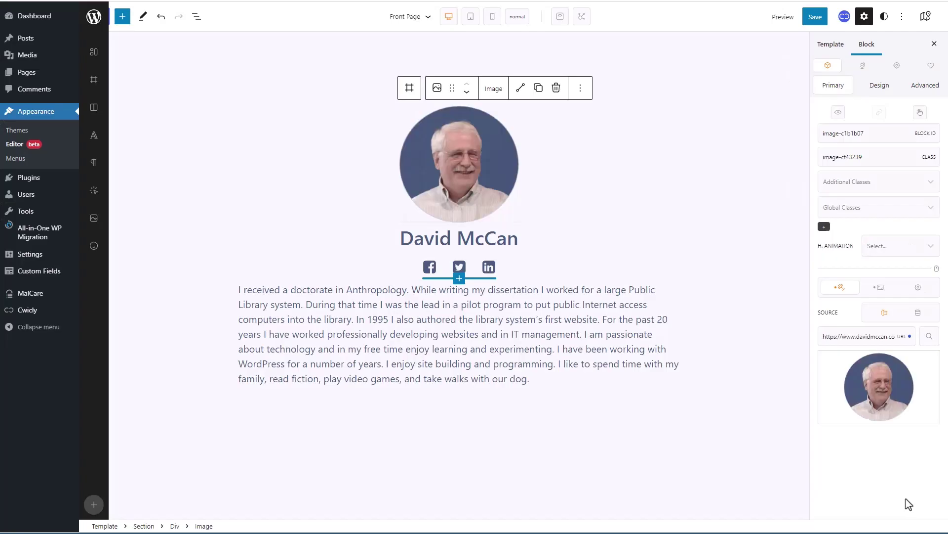
left_click(883, 293)
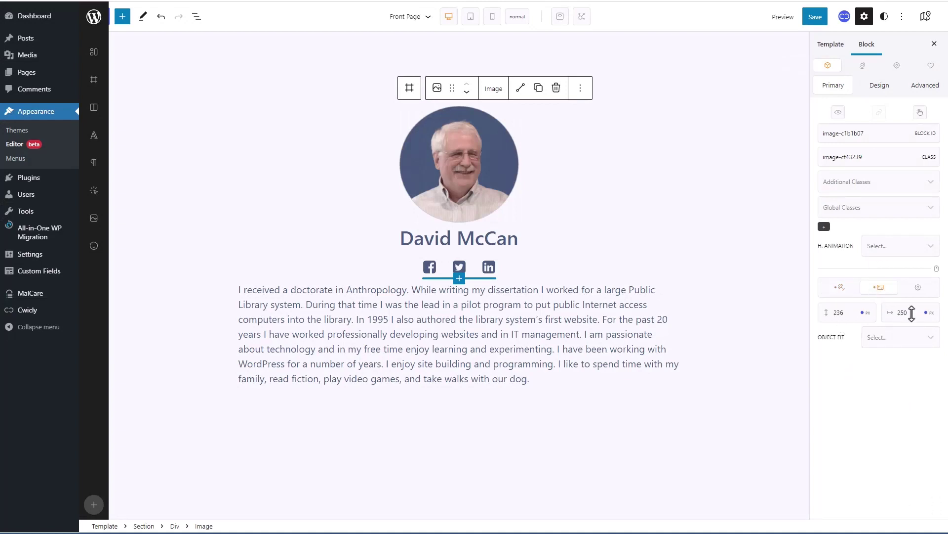
key("ctrl+s")
Return to the live site and run Lighthouse again as a new report on the page with the replaced portrait.
mouse_move(375, 533)
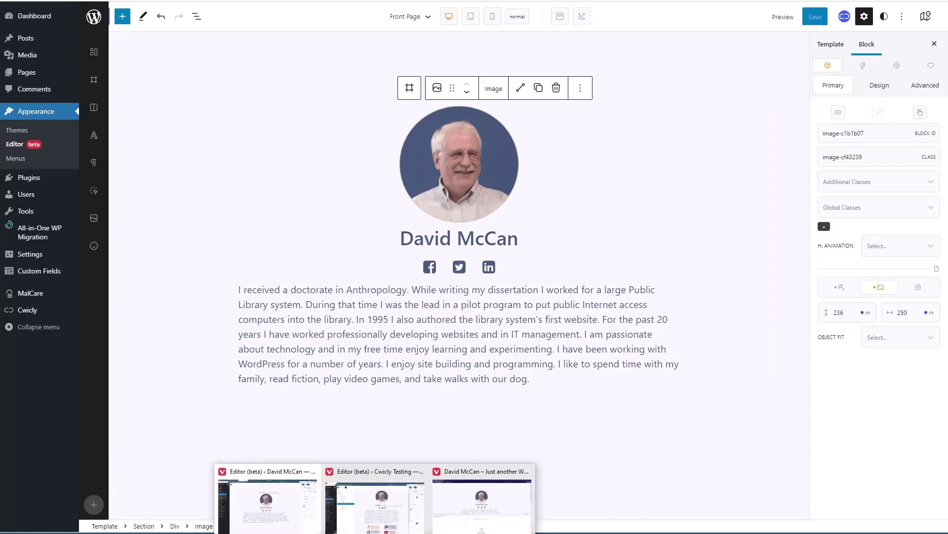
left_click(484, 499)
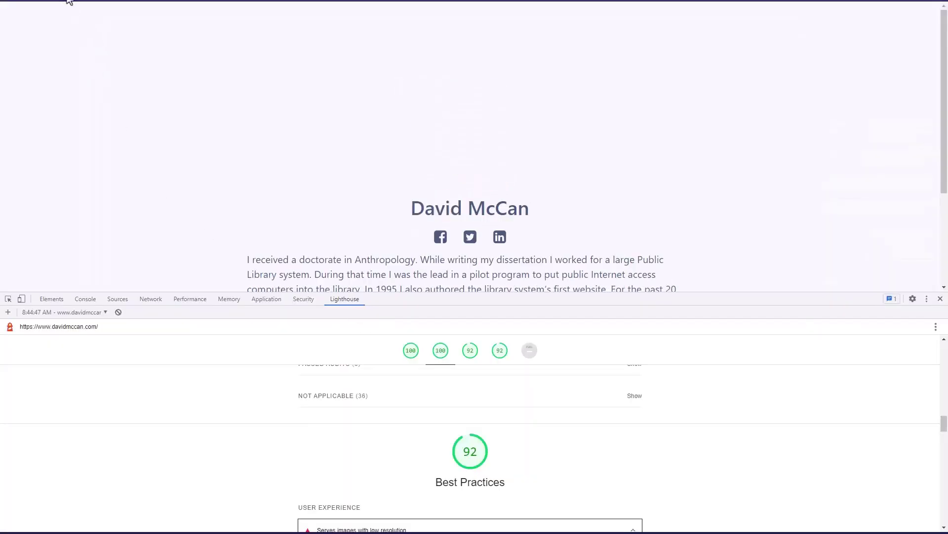
left_click(105, 313)
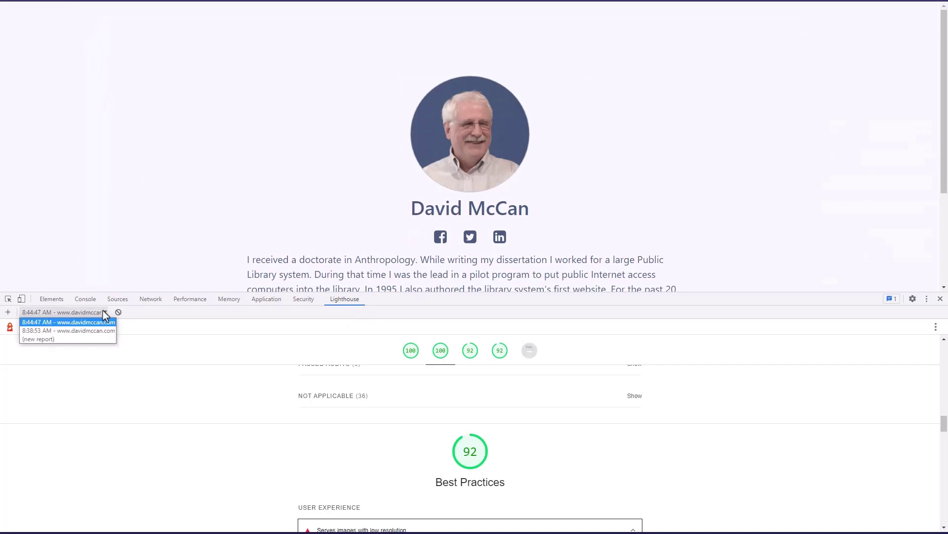
left_click(67, 339)
left_click(900, 355)
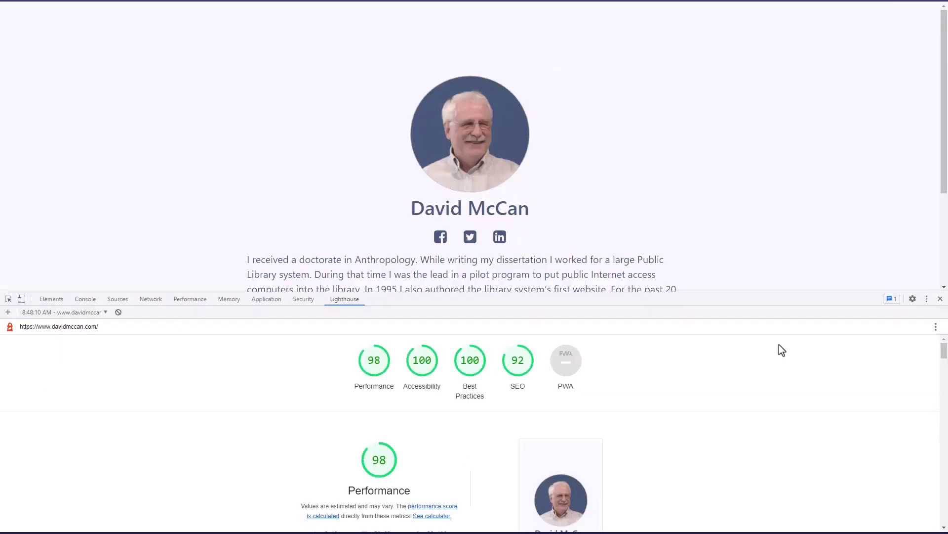
Examine the Performance section's metrics, opportunities and diagnostics, expanding and collapsing individual audits.
left_click(373, 364)
scroll(285, 402, "down", 2)
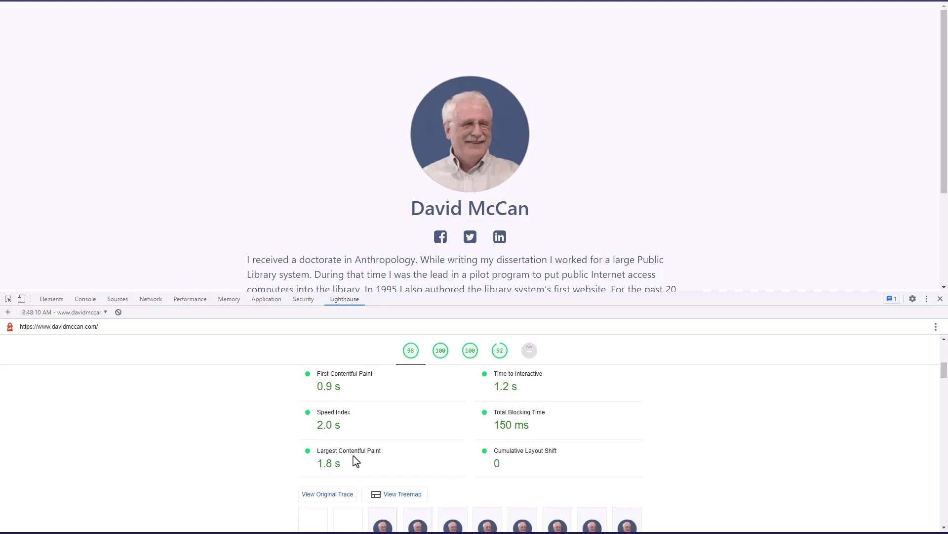
scroll(354, 462, "down", 3)
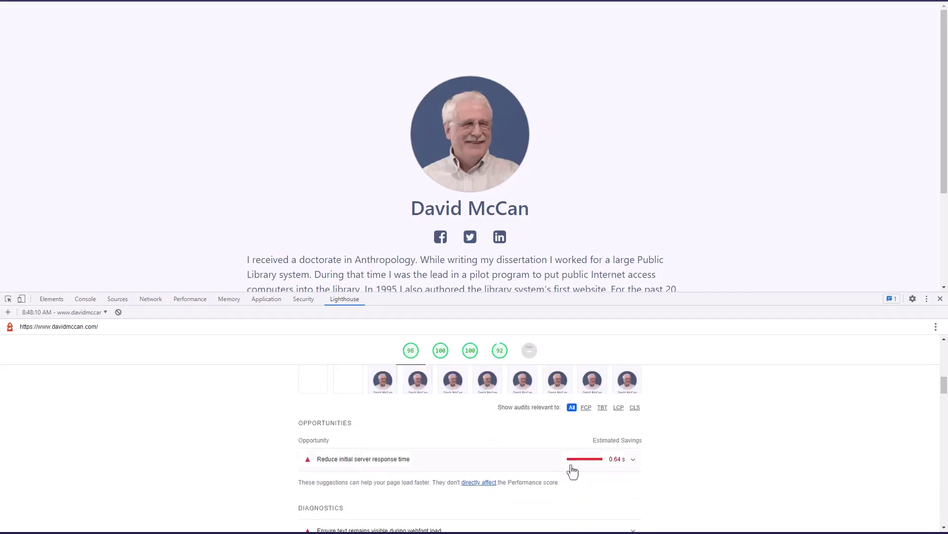
scroll(660, 461, "down", 1)
left_click(636, 416)
scroll(630, 429, "down", 1)
scroll(629, 433, "up", 1)
left_click(634, 414)
scroll(665, 415, "down", 1)
scroll(667, 419, "down", 1)
left_click(634, 387)
left_click(635, 390)
scroll(664, 393, "down", 2)
scroll(661, 392, "up", 5)
scroll(414, 469, "up", 5)
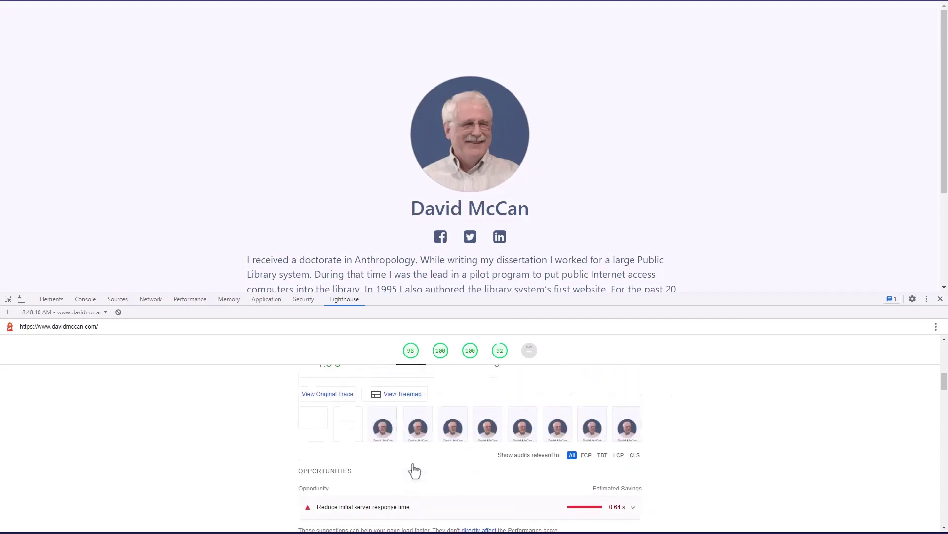
Return to the Lighthouse summary scores and switch to another saved report for comparison.
scroll(413, 464, "up", 3)
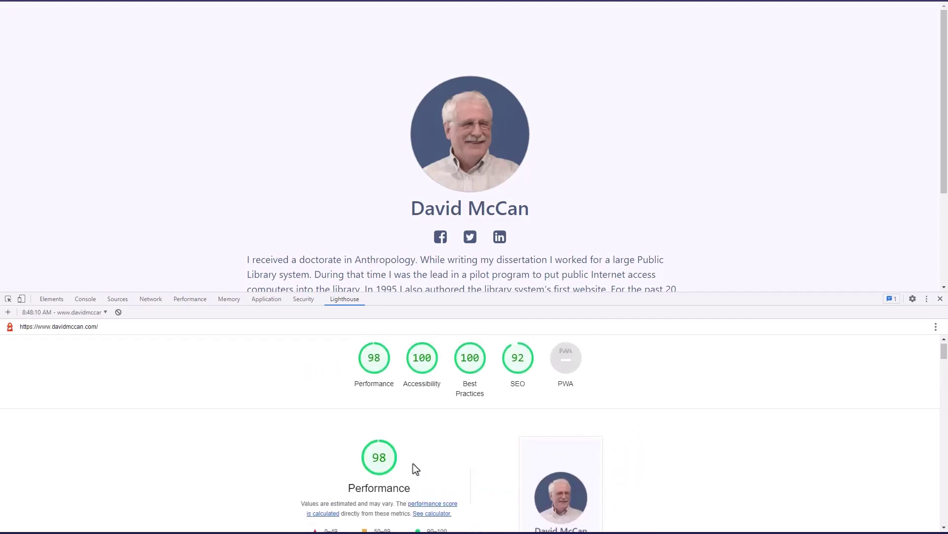
left_click(106, 313)
left_click(70, 346)
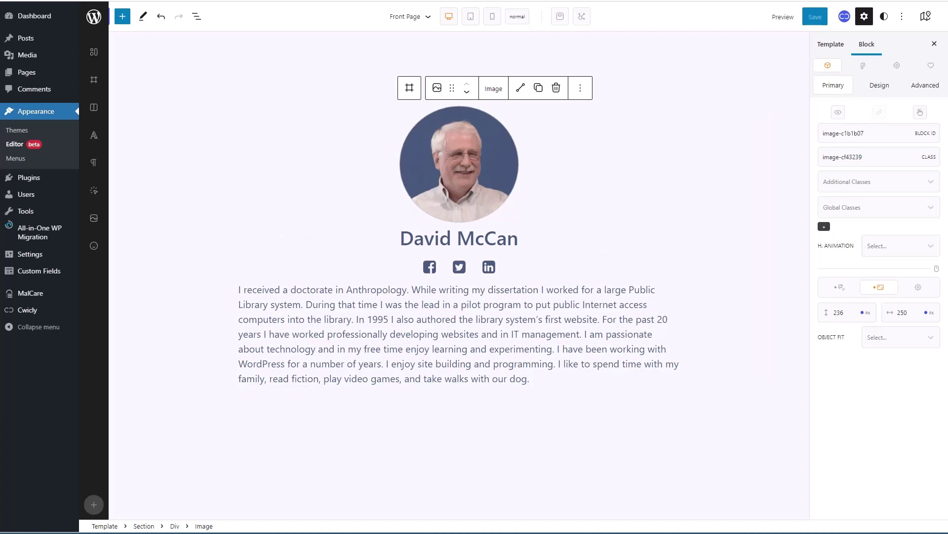
Back in the Front Page template editor, add a Div block directly inside the Section.
left_click(198, 21)
left_click(155, 73)
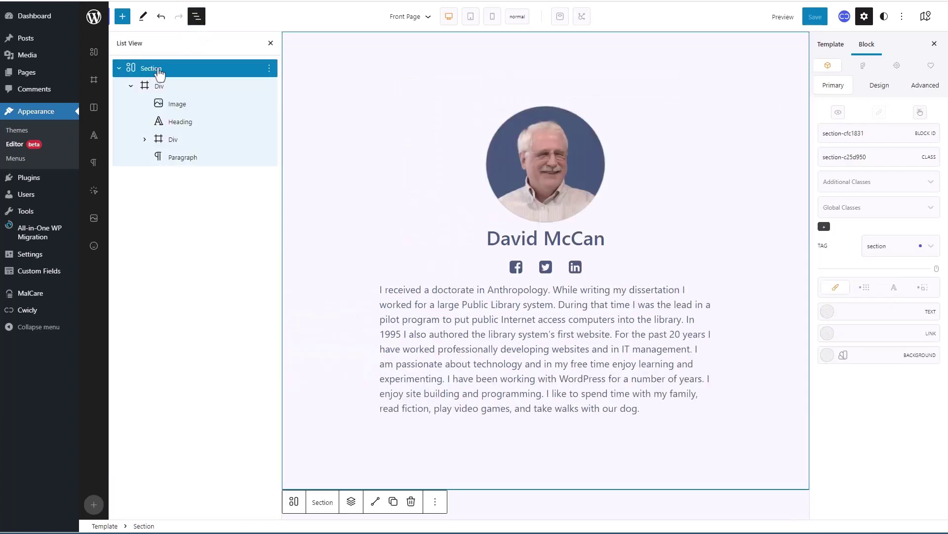
left_click(351, 503)
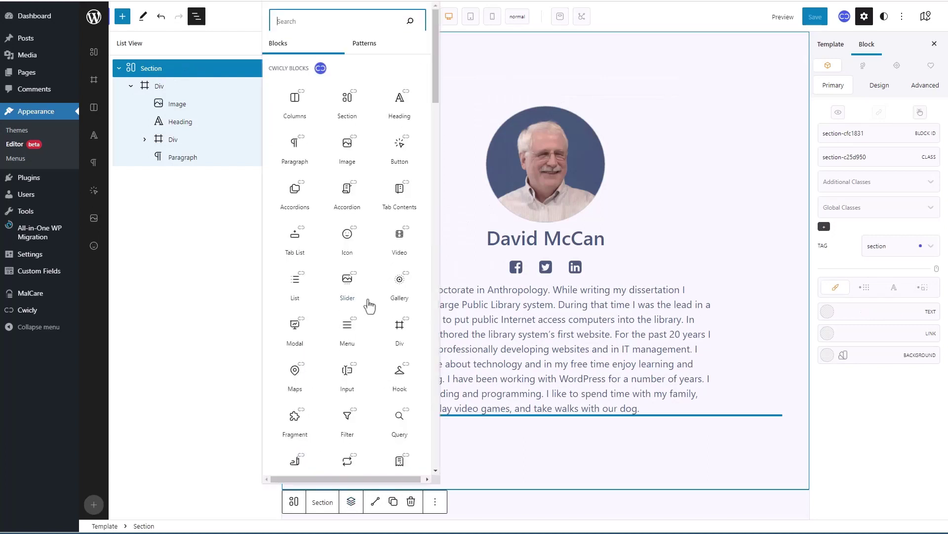
left_click(401, 326)
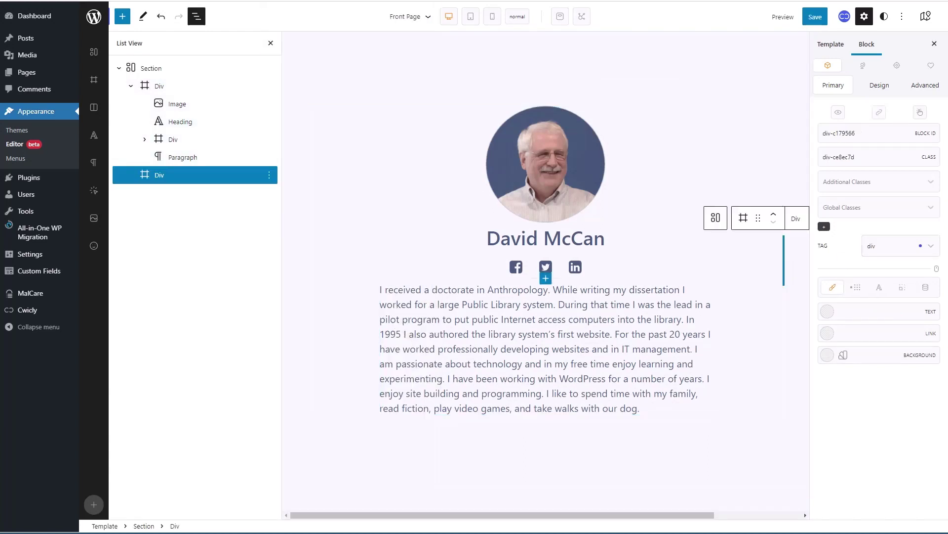
left_click(269, 175)
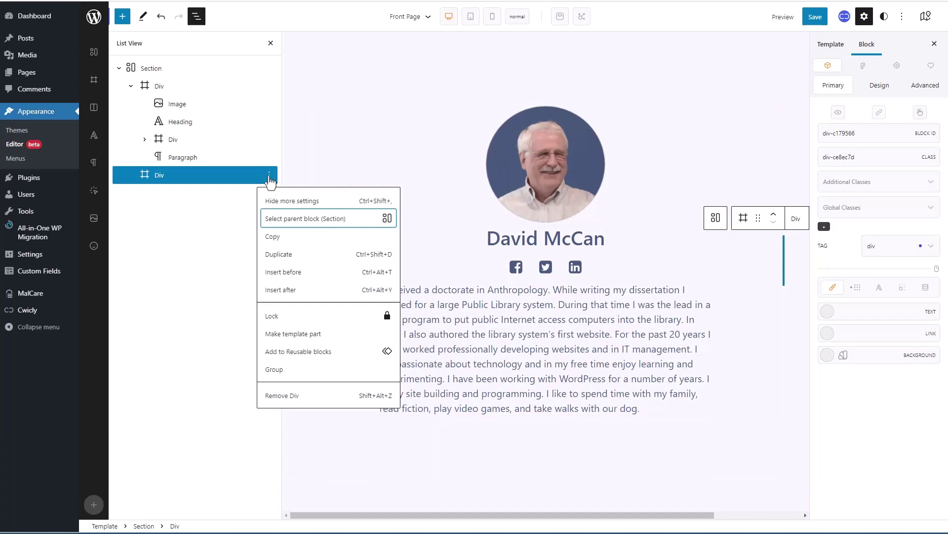
left_click(202, 185)
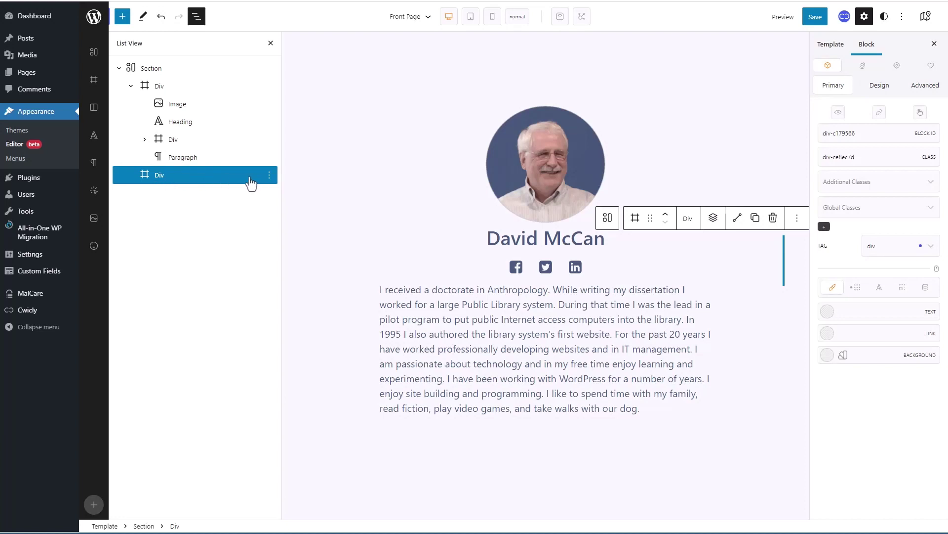
Insert an Image block in the new Div and open the media selection for its source.
left_click(714, 220)
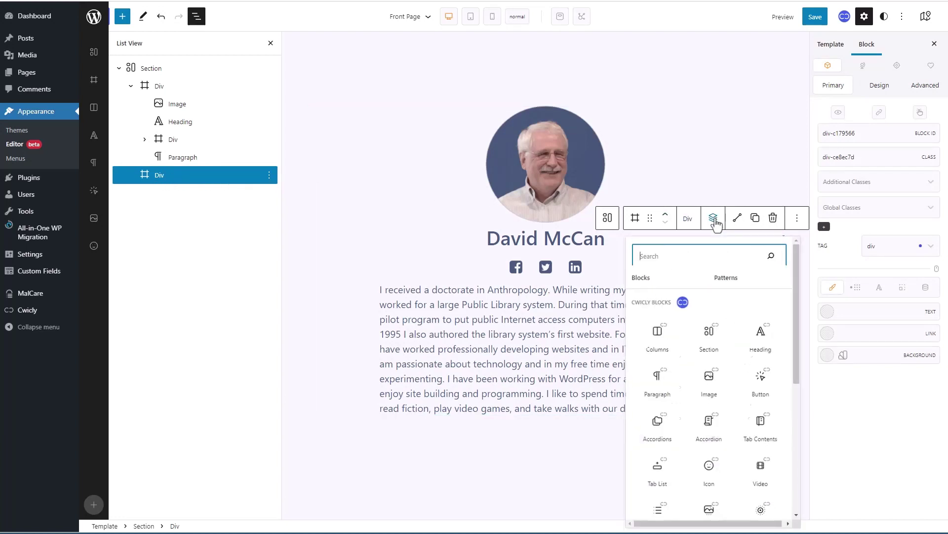
left_click(710, 379)
left_click(884, 371)
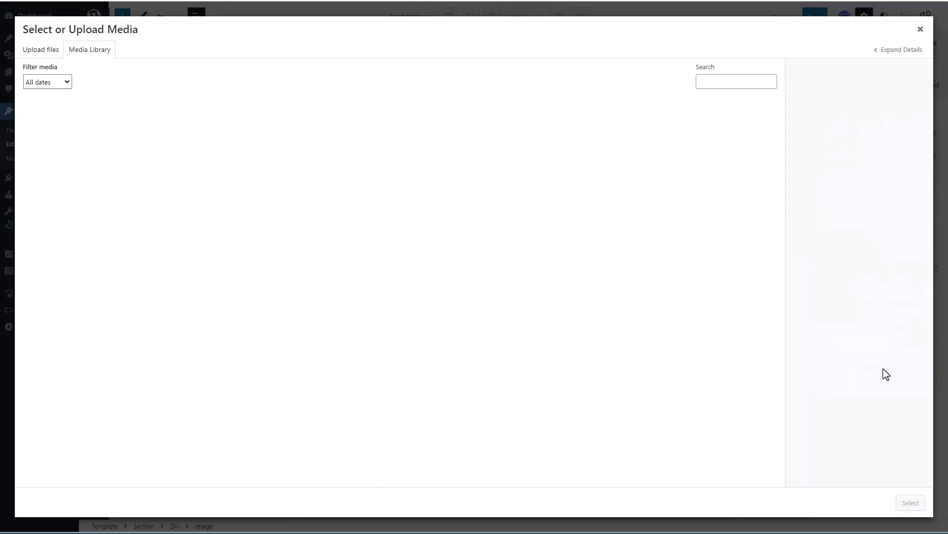
Upload the YouTube channel, small Facebook group, E360, WebTNG, second WebTNG Academy and blue WP Dynamic Data Toolbox button images.
left_click(44, 56)
left_click(472, 241)
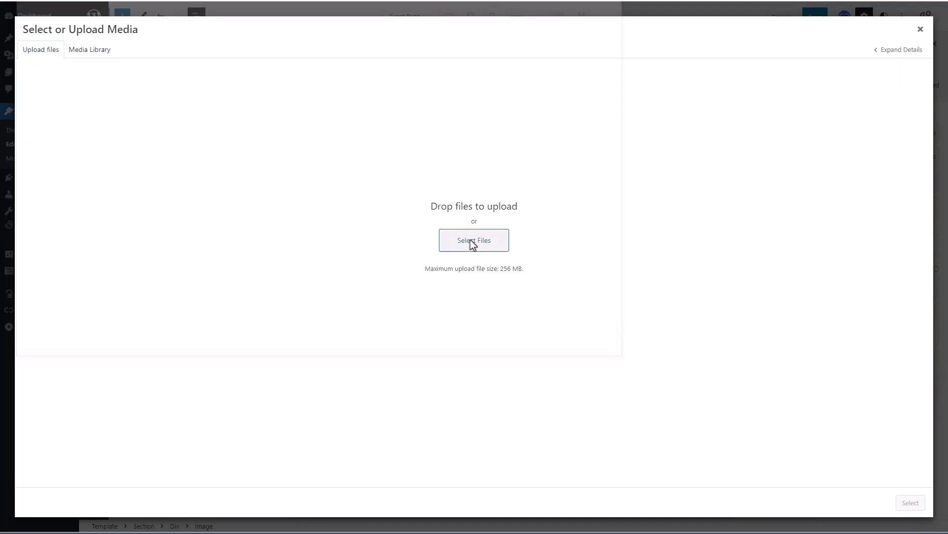
left_click(283, 67)
double_click(283, 66)
left_click(117, 65)
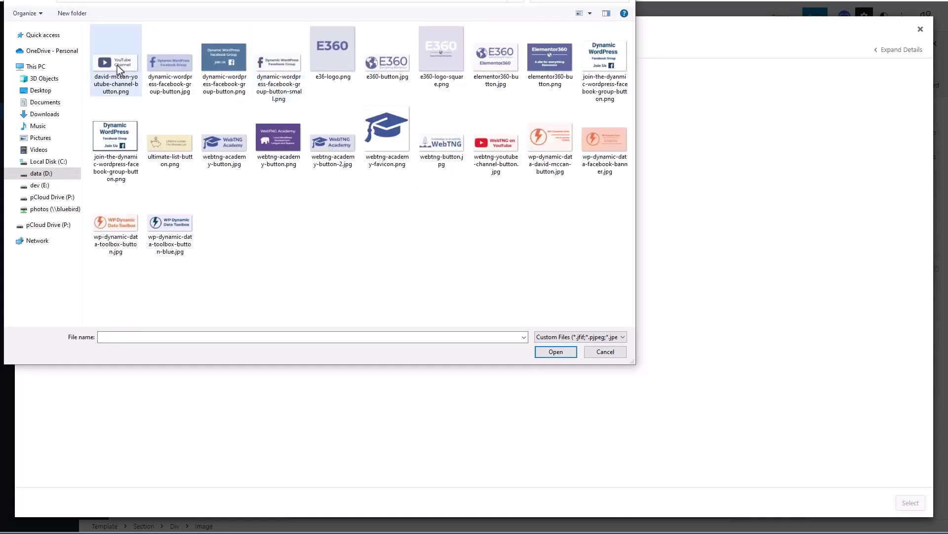
left_click(278, 69, "ctrl")
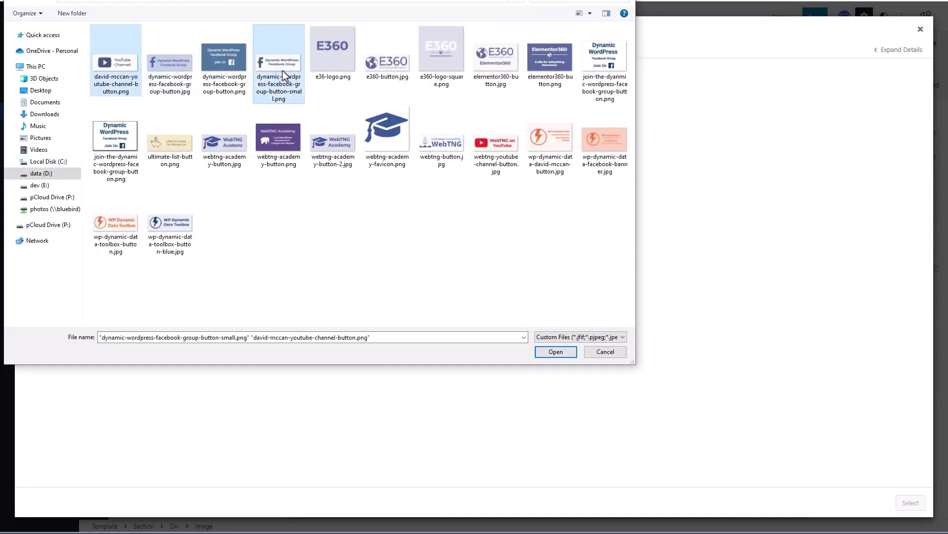
left_click(377, 74, "ctrl")
left_click(447, 148, "ctrl")
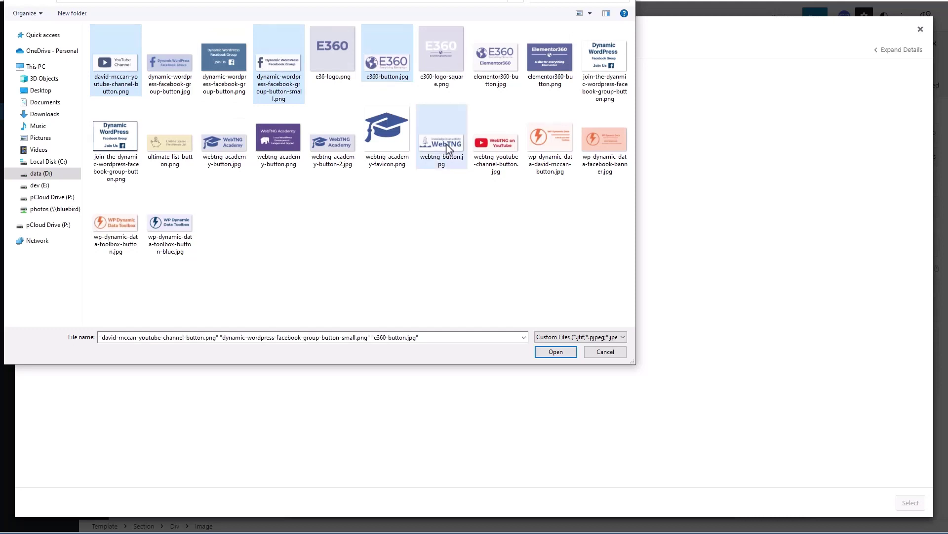
left_click(169, 227, "ctrl")
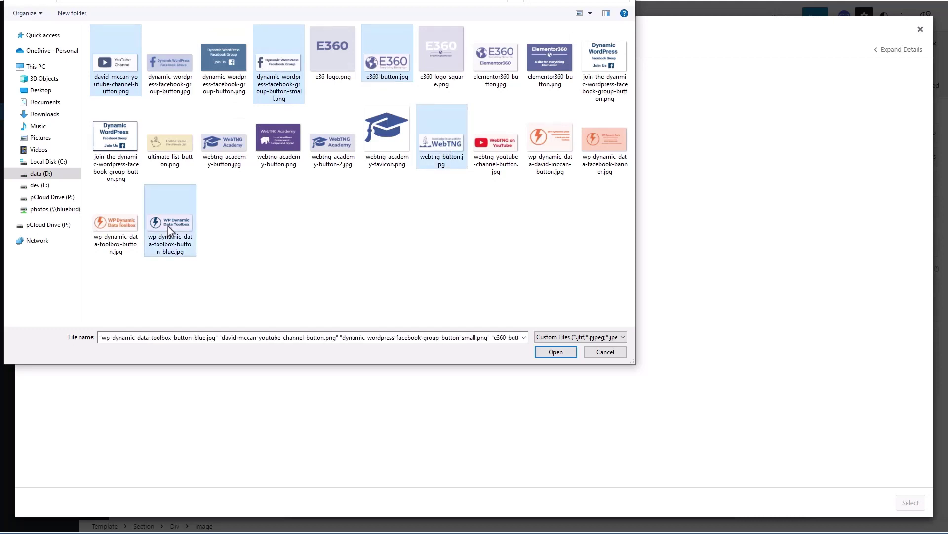
left_click(339, 149, "ctrl")
left_click(338, 148, "ctrl")
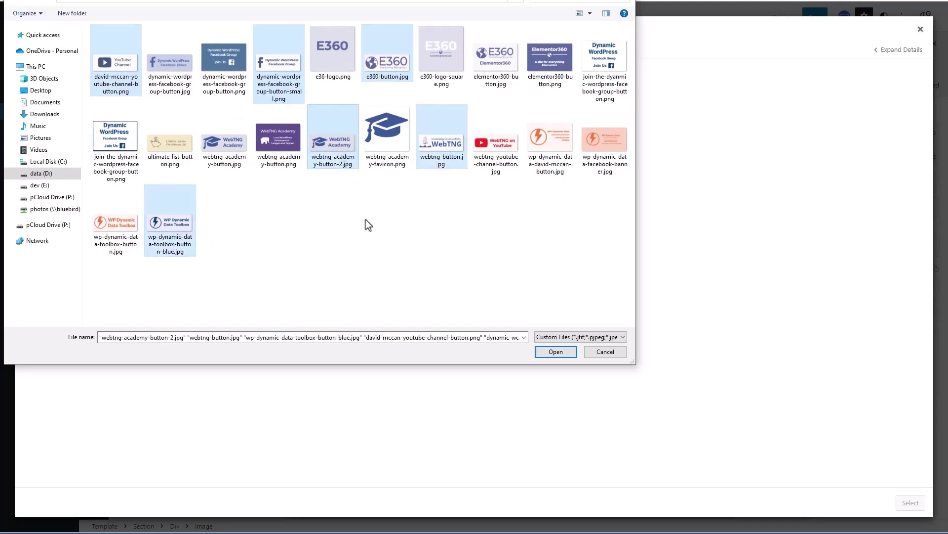
left_click(556, 352)
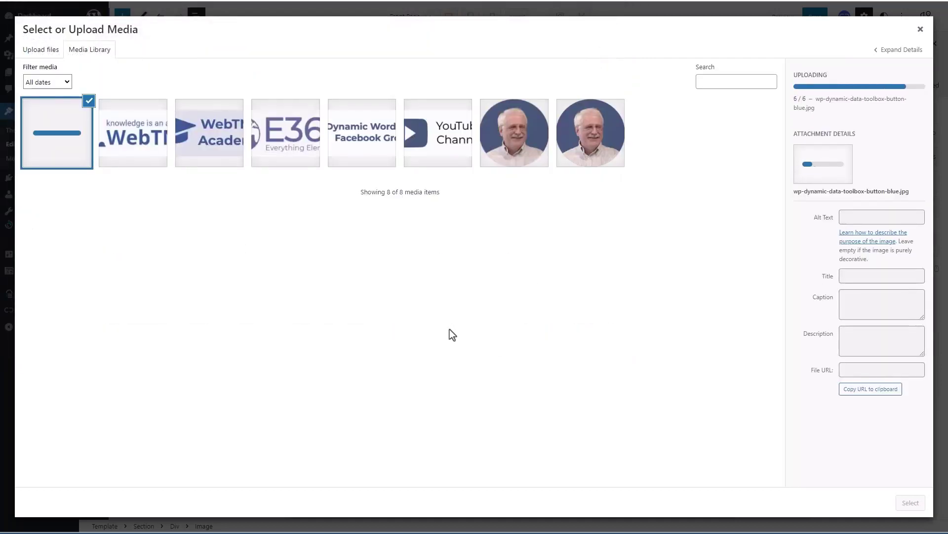
Set the blue toolbox button's alt text and title to "WP Dynamic Data Toolbox" and use it as the block's image.
left_click(57, 138)
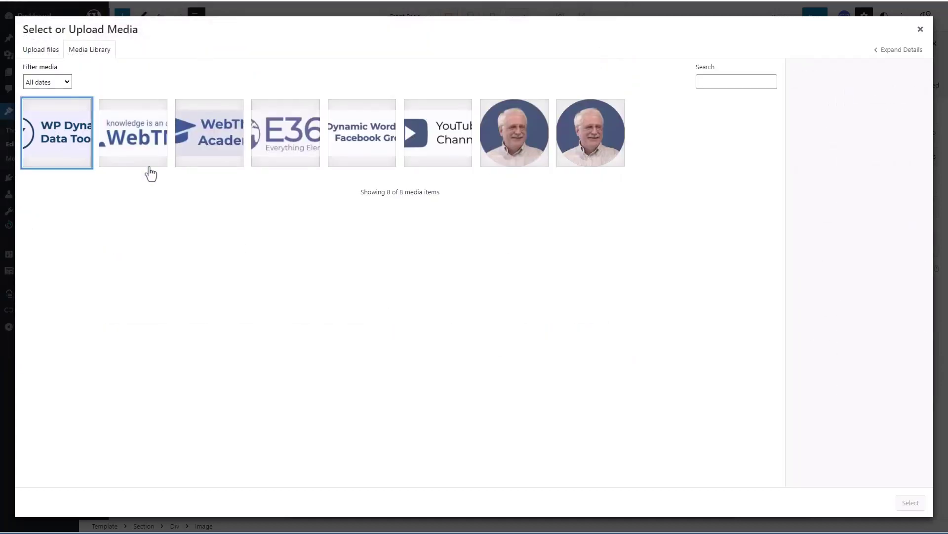
left_click(54, 148)
left_click(867, 183)
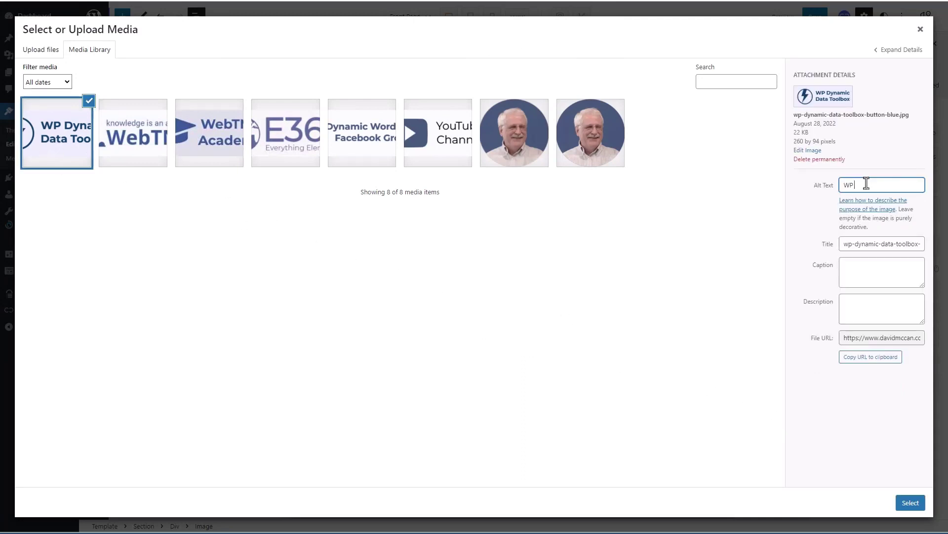
type("WP Dynamic Data T")
key("ctrl+a")
key("ctrl+c")
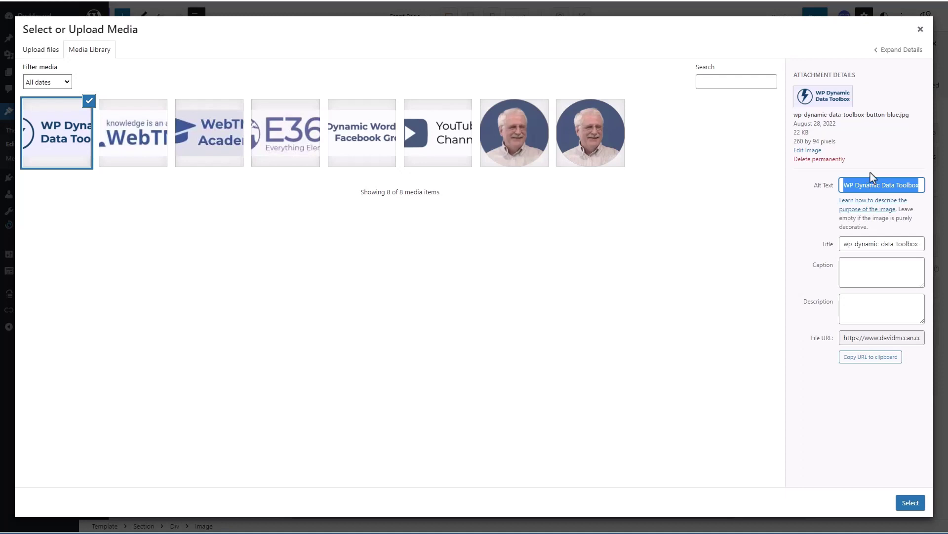
left_click(843, 244)
key("ctrl+a")
key("ctrl+v")
left_click(911, 503)
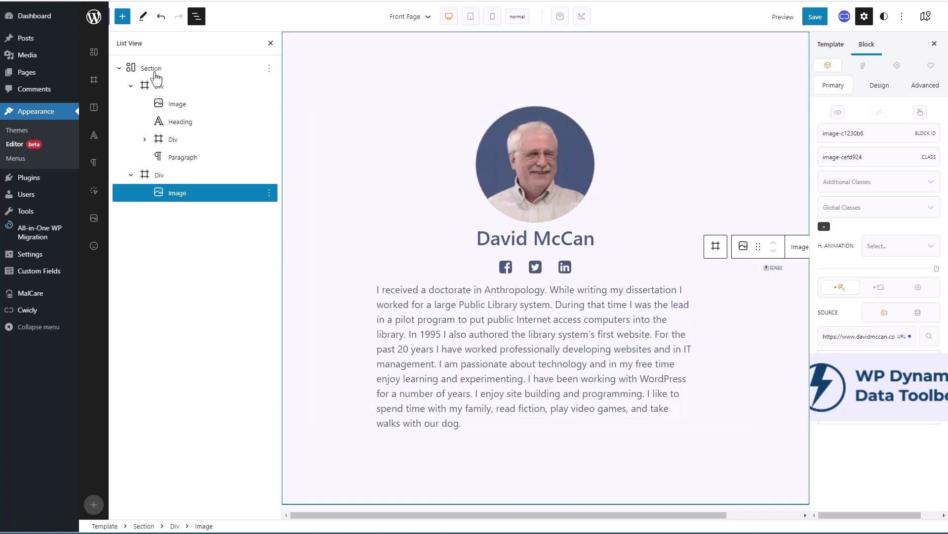
Move the Div with the toolbox button into the profile Div, directly after the biography paragraph.
left_click(154, 86)
left_click(131, 176)
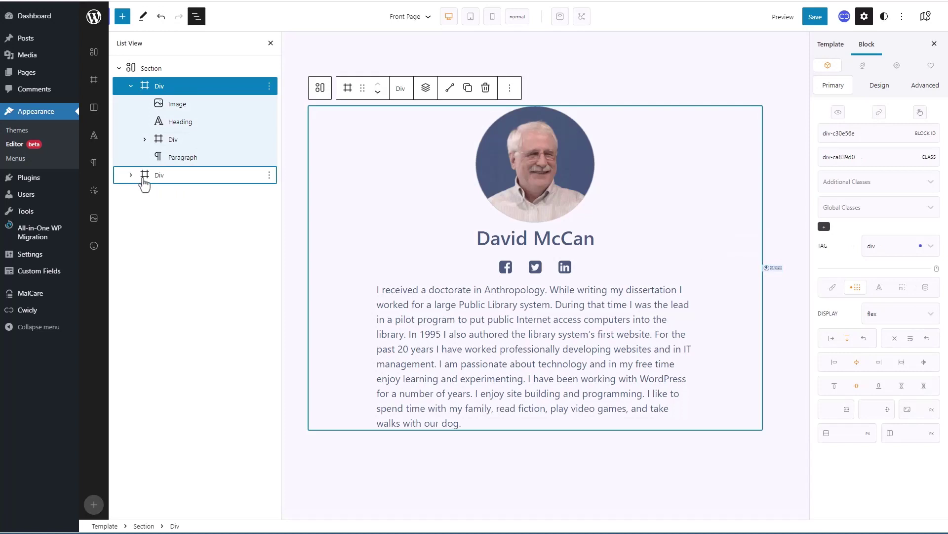
mouse_move(143, 182)
left_mouse_down()
mouse_move(143, 100)
mouse_move(143, 186)
left_mouse_up()
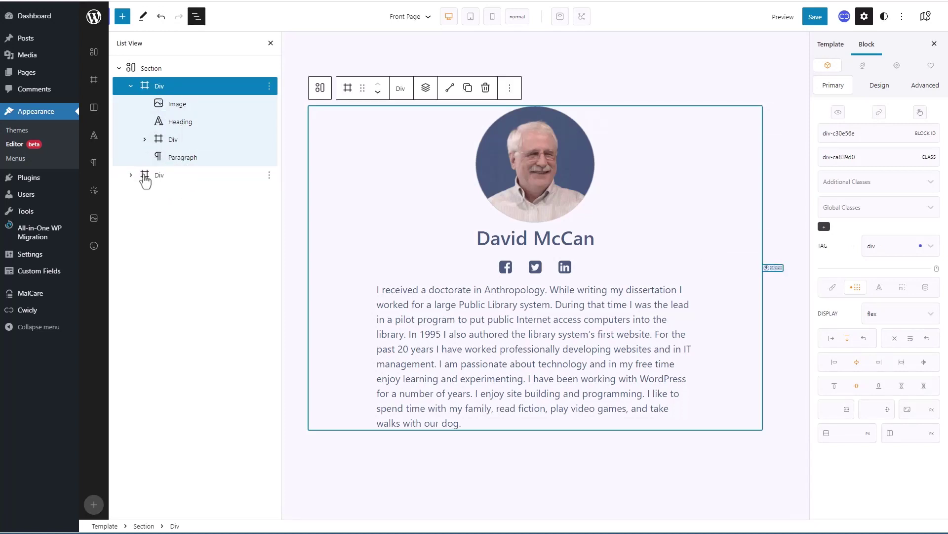
left_click_drag(142, 179, 163, 172)
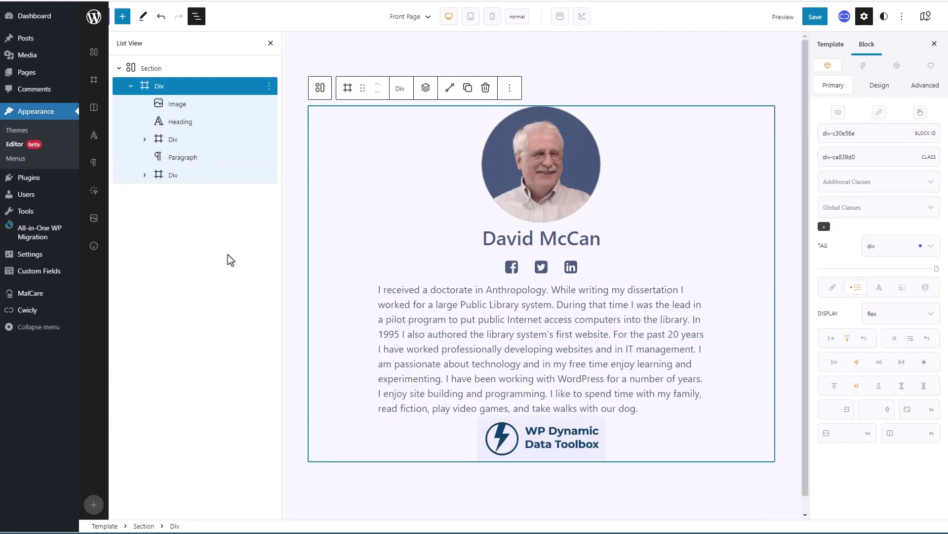
Give the Div holding the toolbox button a top margin of 25 px.
left_click(159, 177)
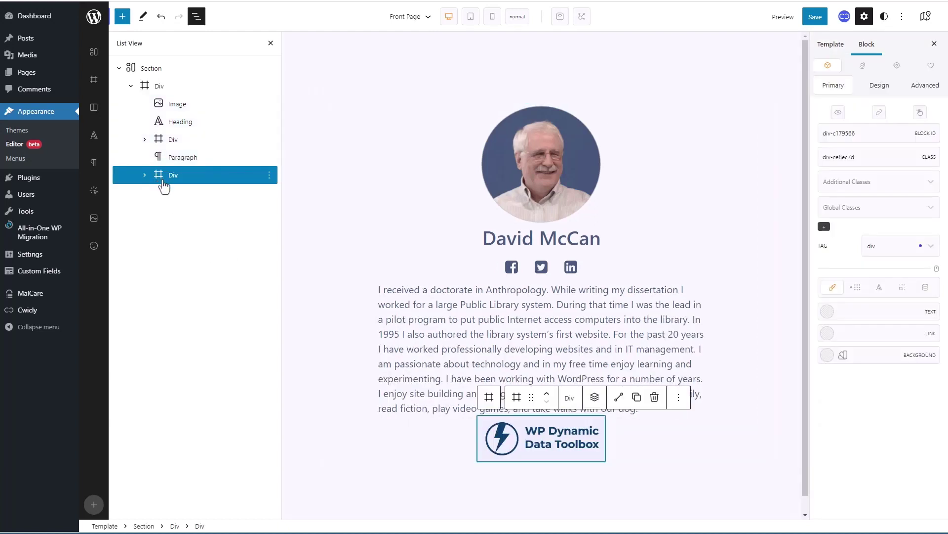
left_click(902, 287)
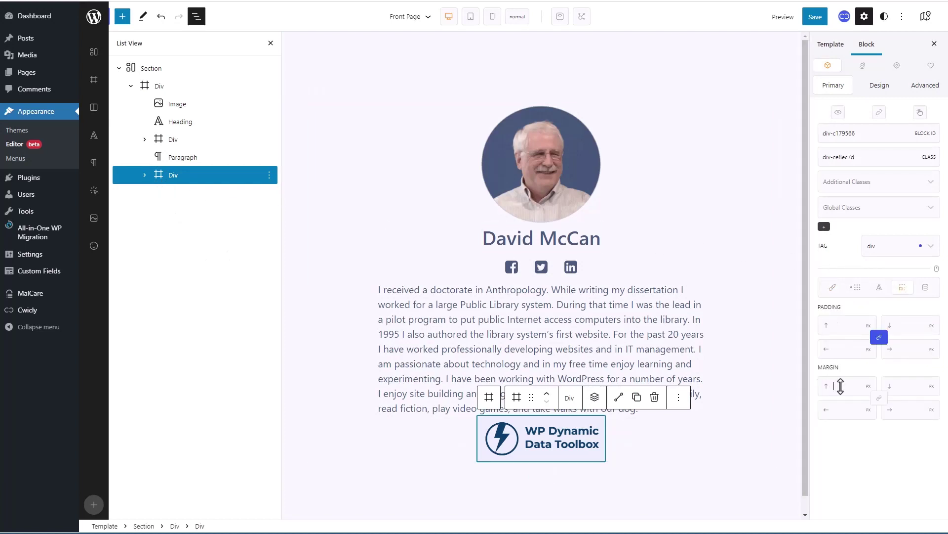
type("25")
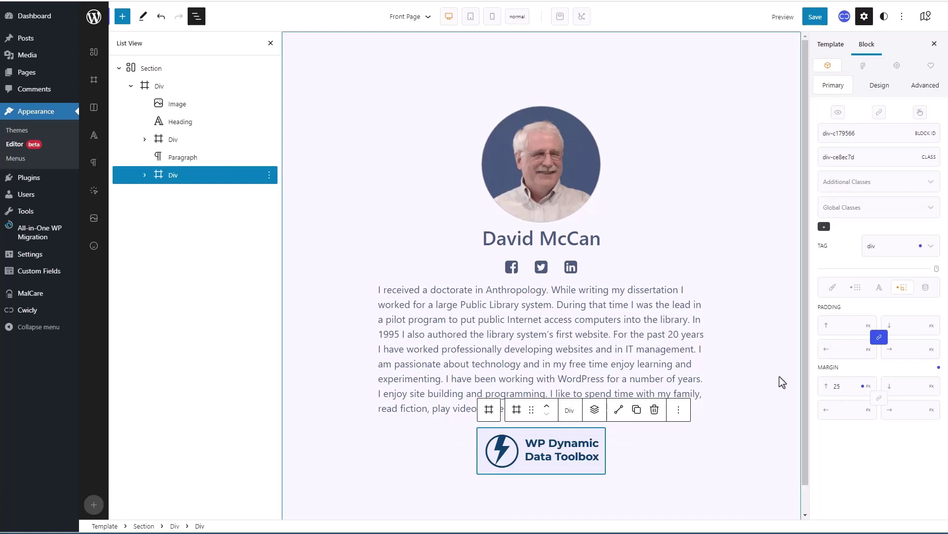
Add a second Image block to the Div that holds the toolbox button.
left_click(230, 180)
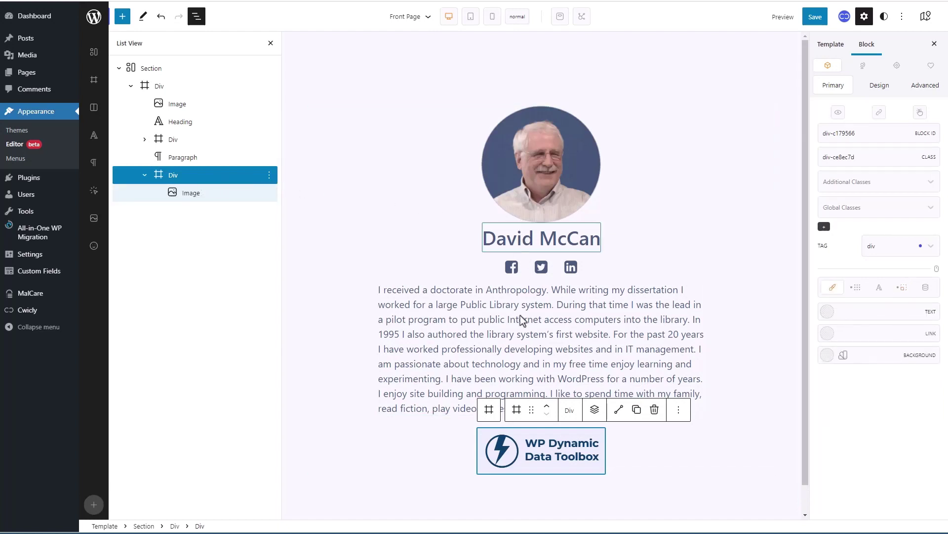
left_click(595, 410)
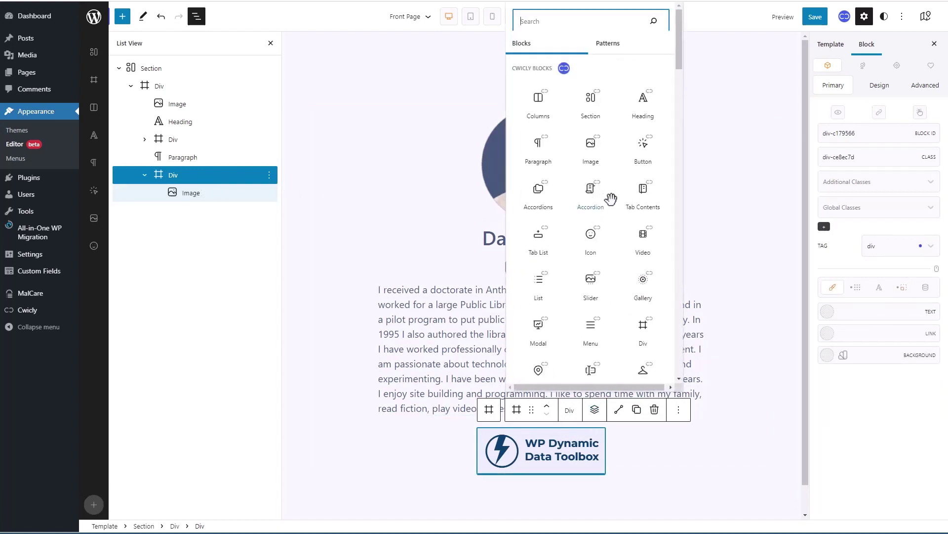
left_click(591, 143)
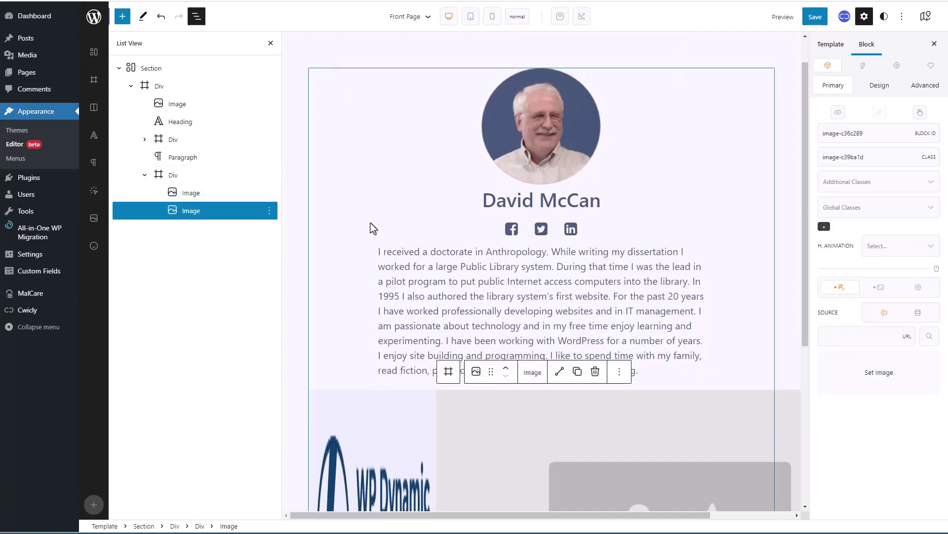
scroll(371, 224, "down", 3)
Choose the WebTNG button as the second image's source, with alt text and title "WebTNG Website".
left_click(879, 373)
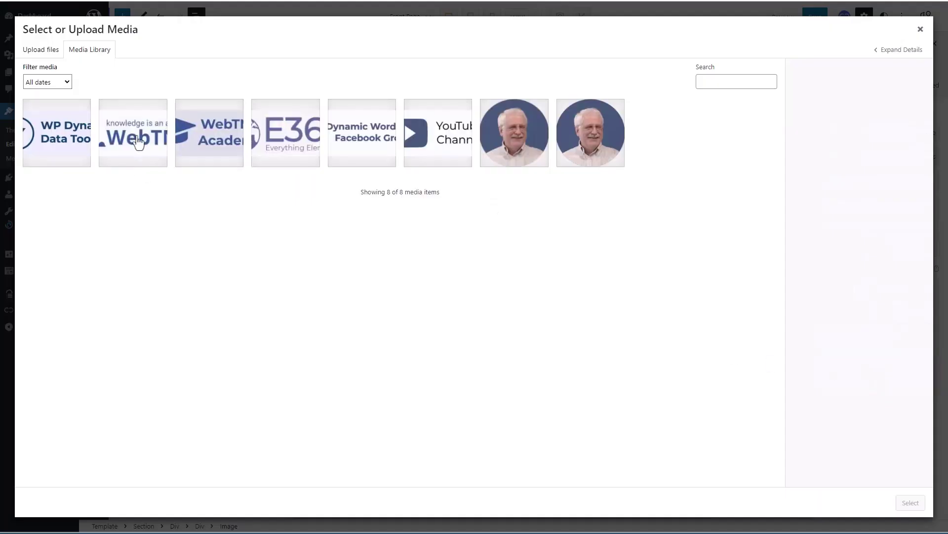
left_click(138, 143)
left_click(857, 161)
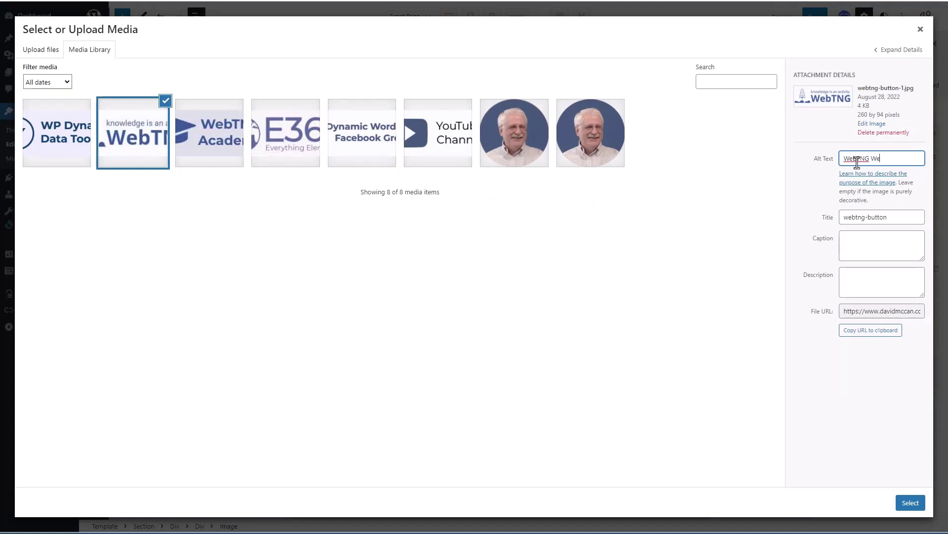
type("WebTNG Website")
left_click(825, 221)
type("WebTNG Website")
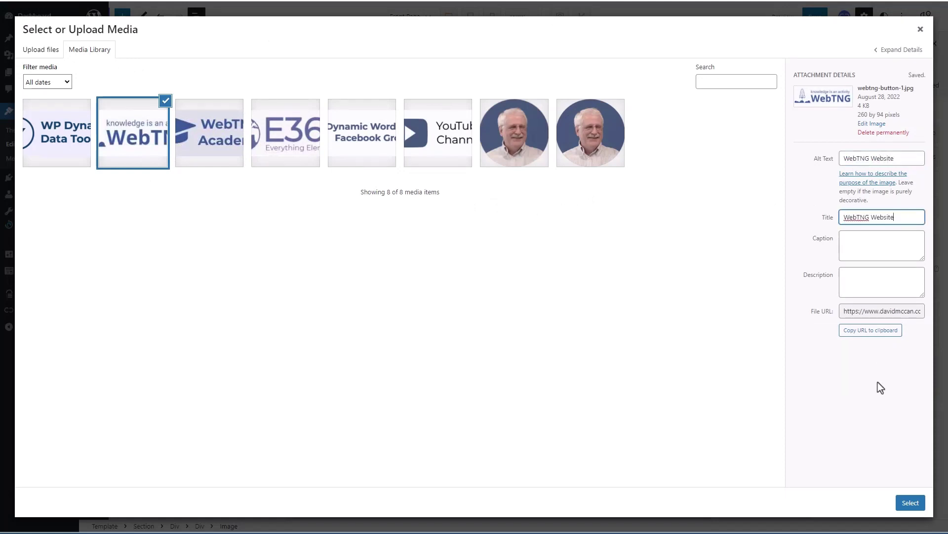
left_click(908, 509)
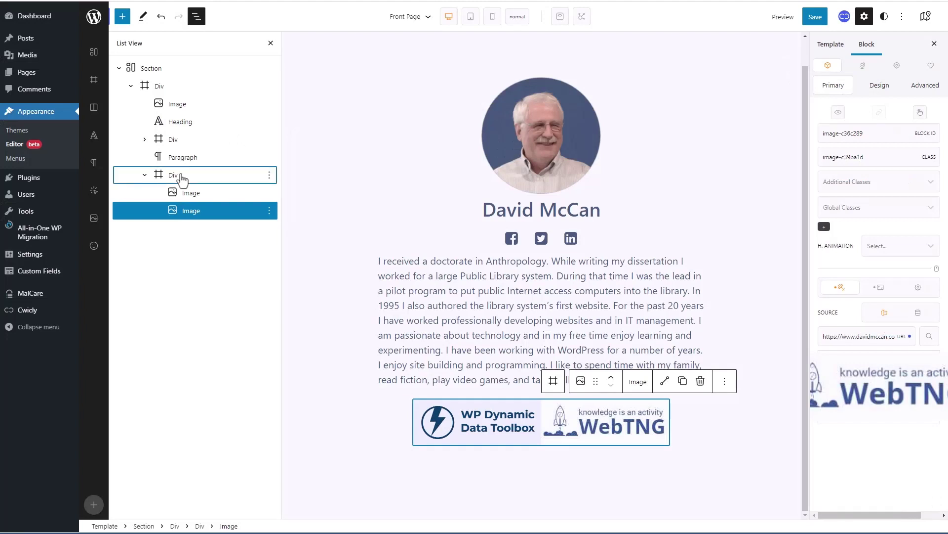
Add a third Image block to the Div that holds the button images.
left_click(179, 176)
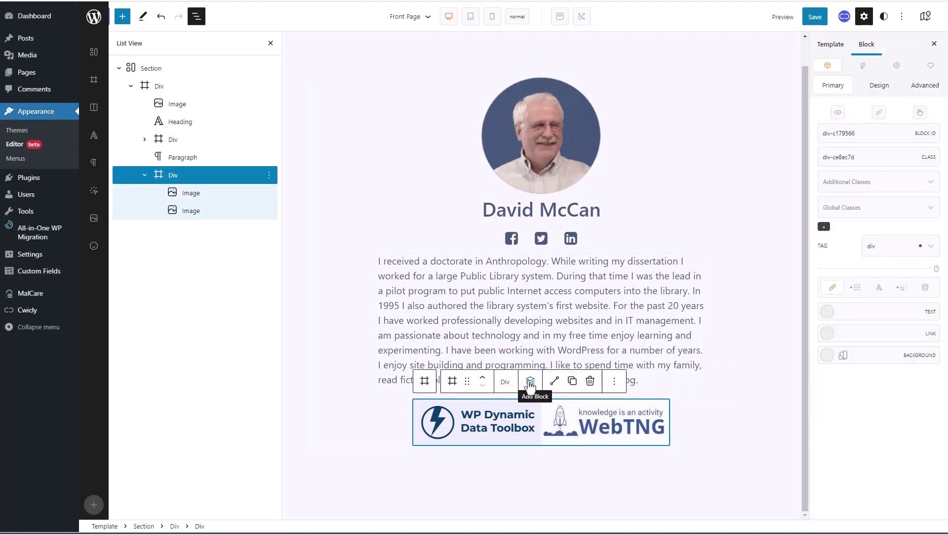
left_click(506, 381)
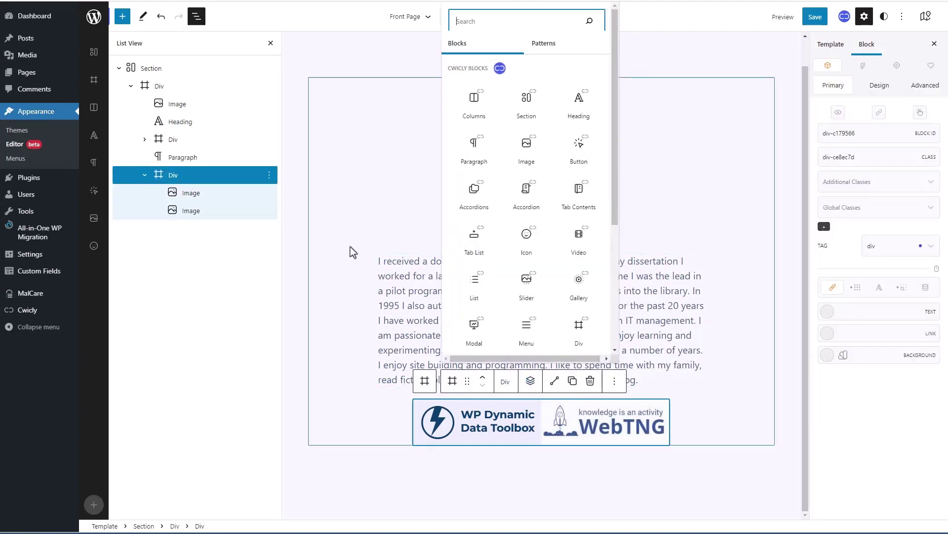
left_click(527, 148)
Choose the WebTNG Academy button as the third image's source, with alt text and title "WebTNG Academy".
left_click(871, 377)
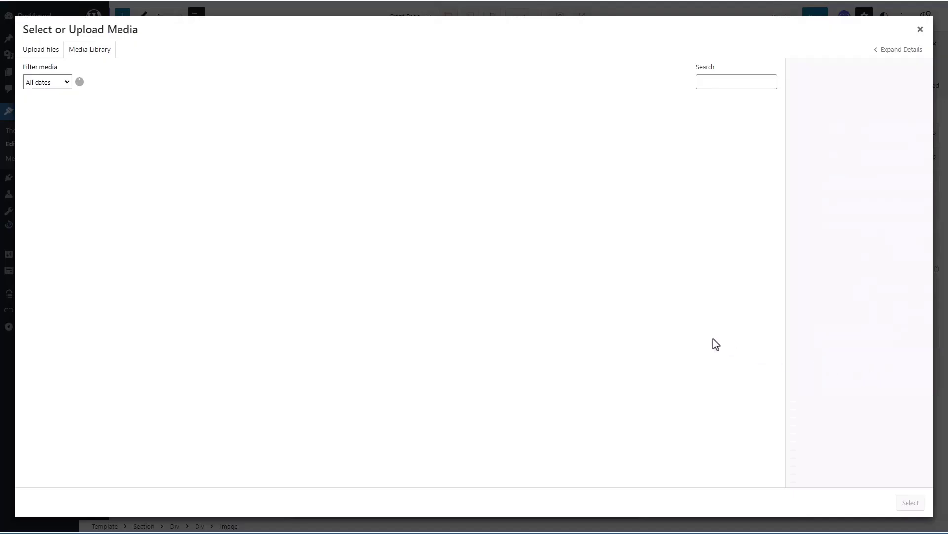
left_click(220, 138)
left_click(858, 186)
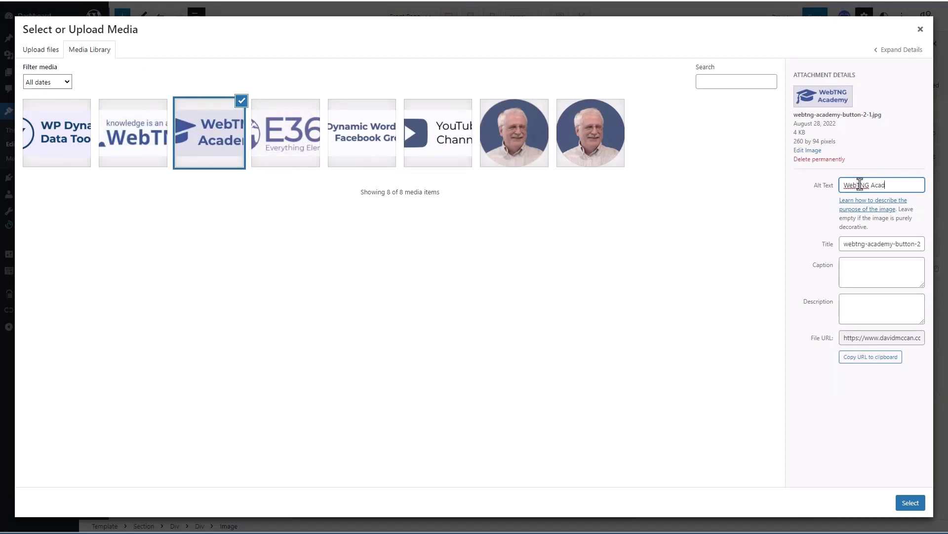
key("ctrl+a")
key("ctrl+c")
key("Tab")
key("ctrl+v")
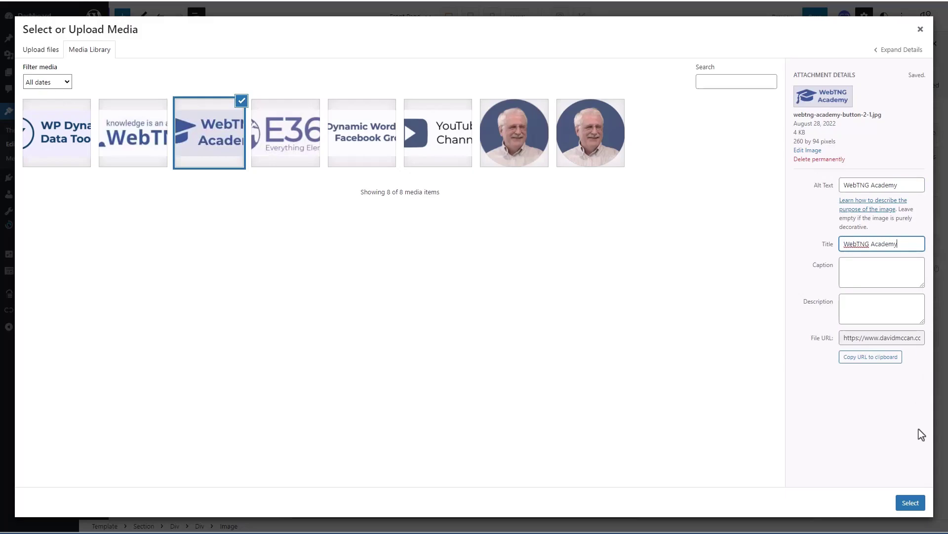
left_click(910, 502)
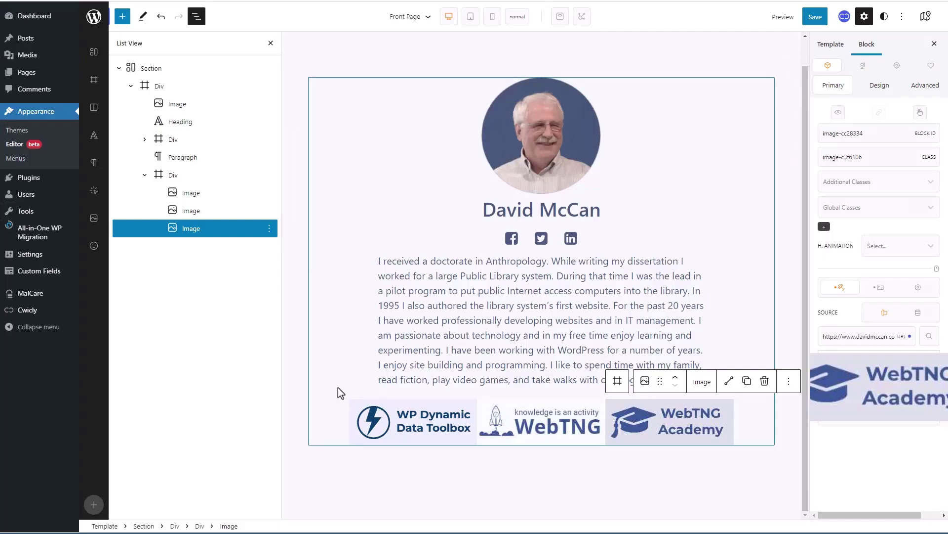
Add a fourth Image block to the Div that holds the button images.
left_click(171, 176)
left_click(465, 382)
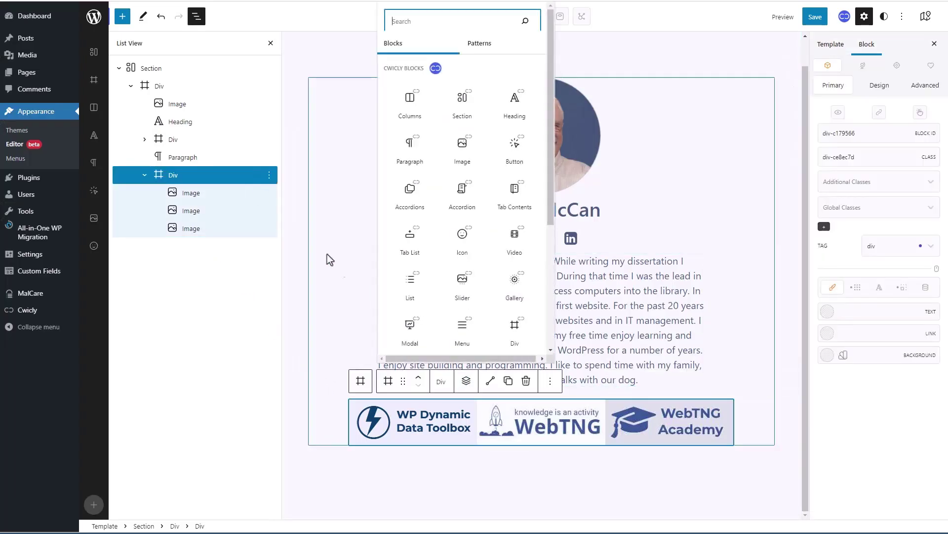
left_click(470, 147)
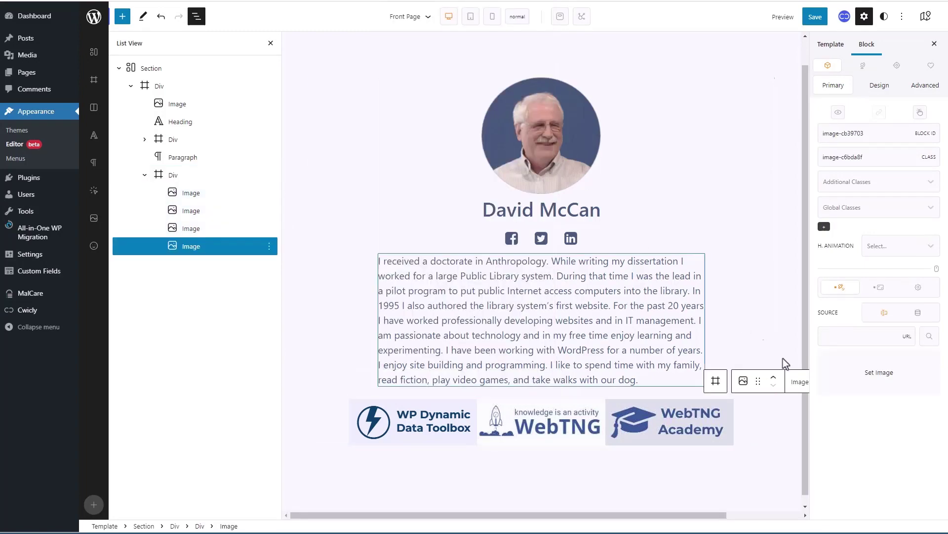
Choose the E360 button as the fourth image's source, with alt text and title "E360 - Everything Elementor".
left_click(884, 381)
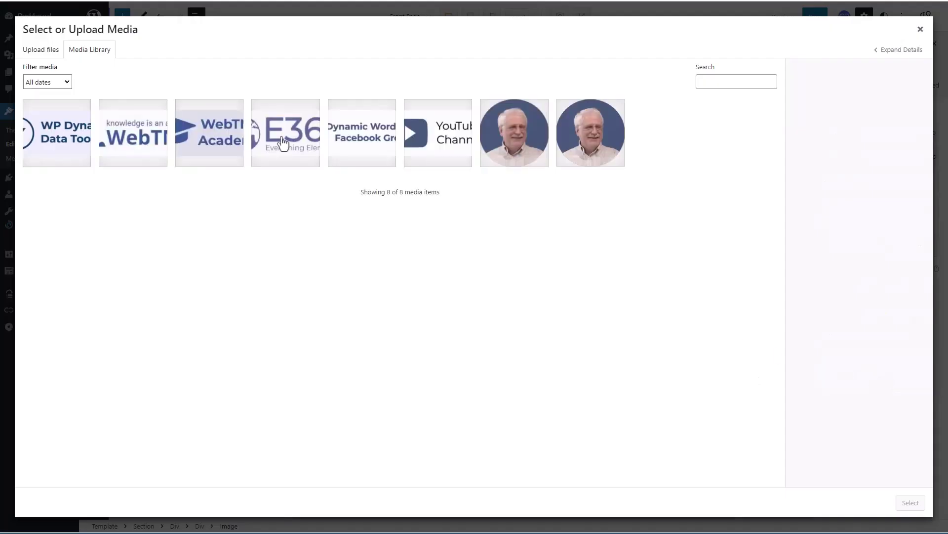
left_click(282, 143)
left_click(870, 158)
type("E360 - Ev")
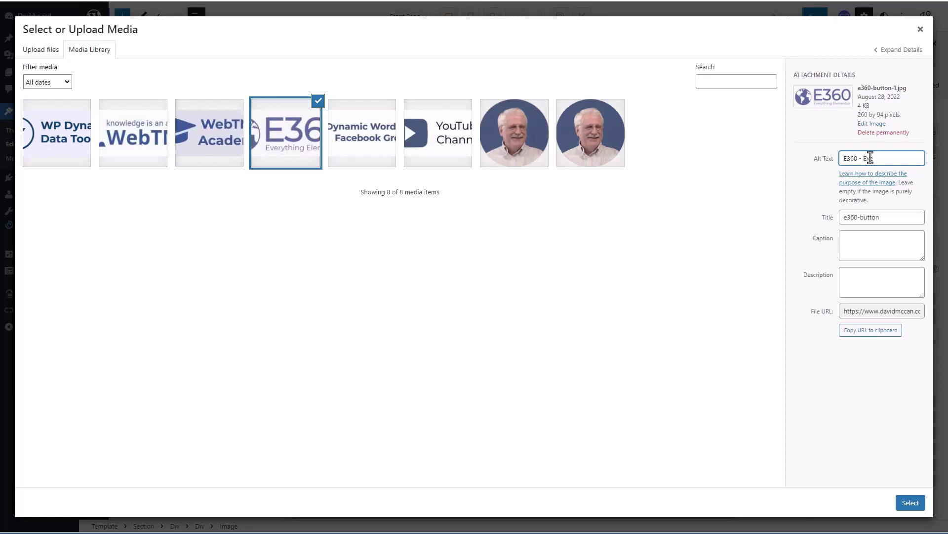
type("erything Elementor")
key("ctrl+a")
key("ctrl+c")
key("Tab")
key("Tab")
key("ctrl+v")
left_click(908, 504)
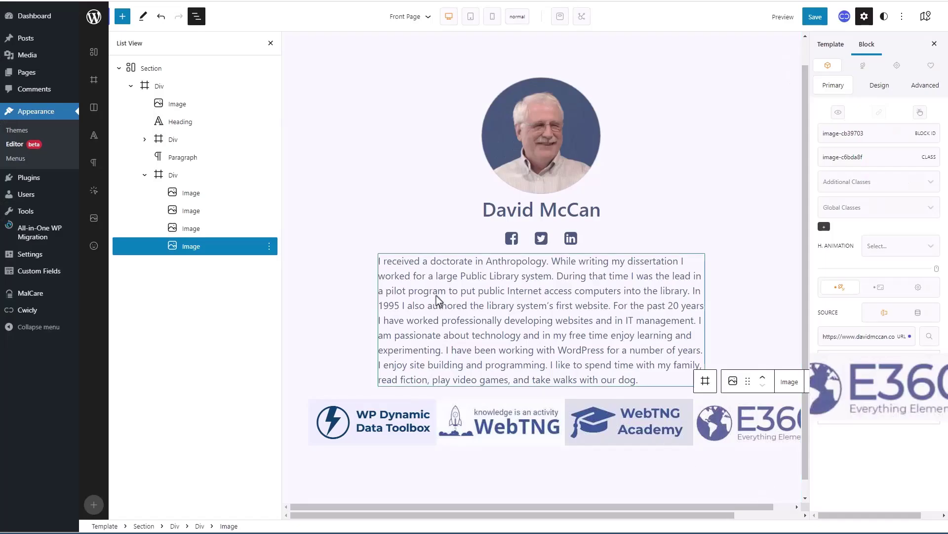
Add a fifth Image block to the Div that holds the button images.
left_click(176, 179)
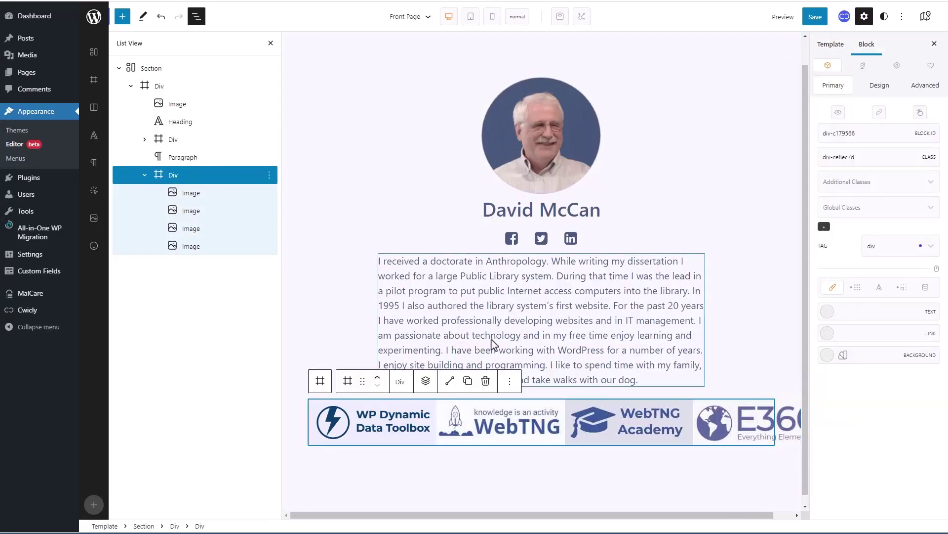
left_click(426, 381)
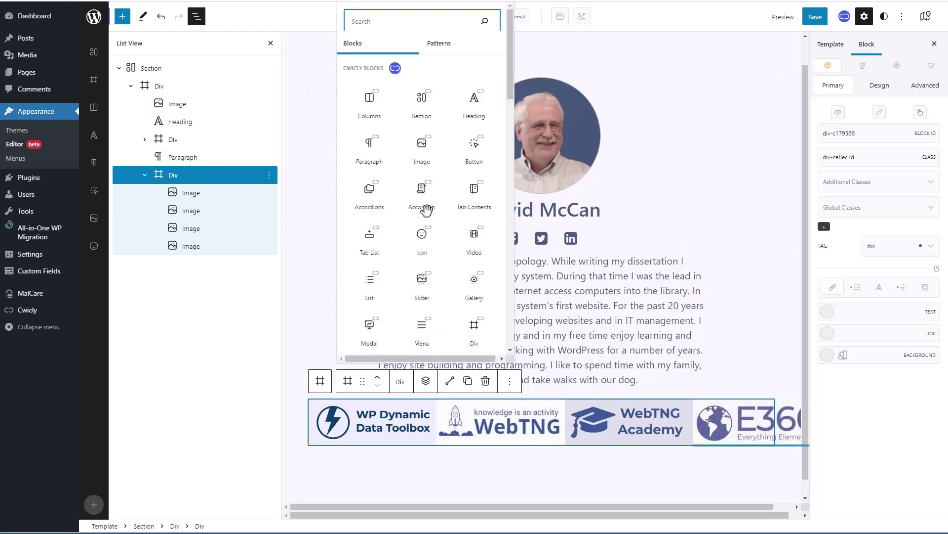
left_click(423, 144)
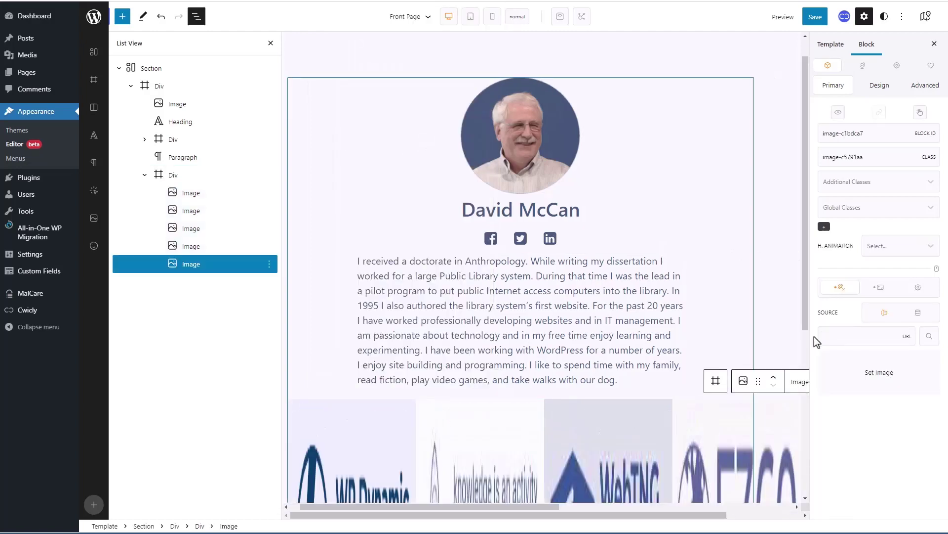
Choose the Facebook group button as the fifth image's source, with alt text and title "Dynamic WordPress Facebook Group".
left_click(870, 373)
left_click(375, 155)
left_click(853, 194)
type("Dynamic Word")
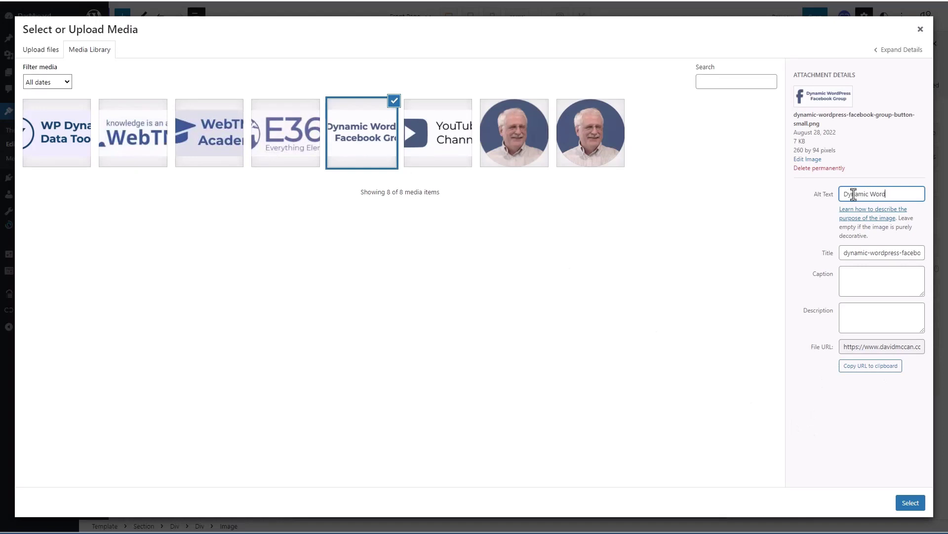
type("Press Facebook Grop")
key("BackSpace")
type("up")
key("ctrl+a")
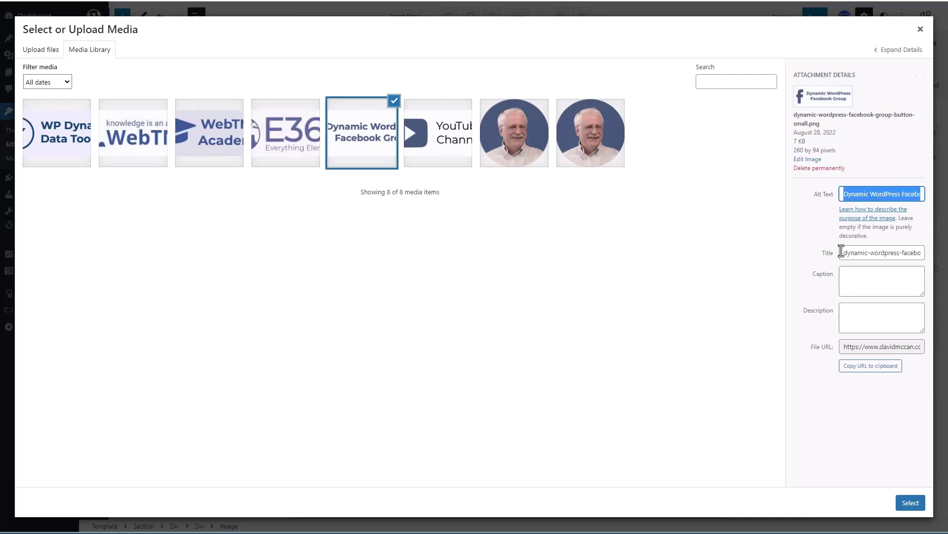
left_click_drag(841, 252, 944, 258)
key("ctrl+v")
left_click(910, 503)
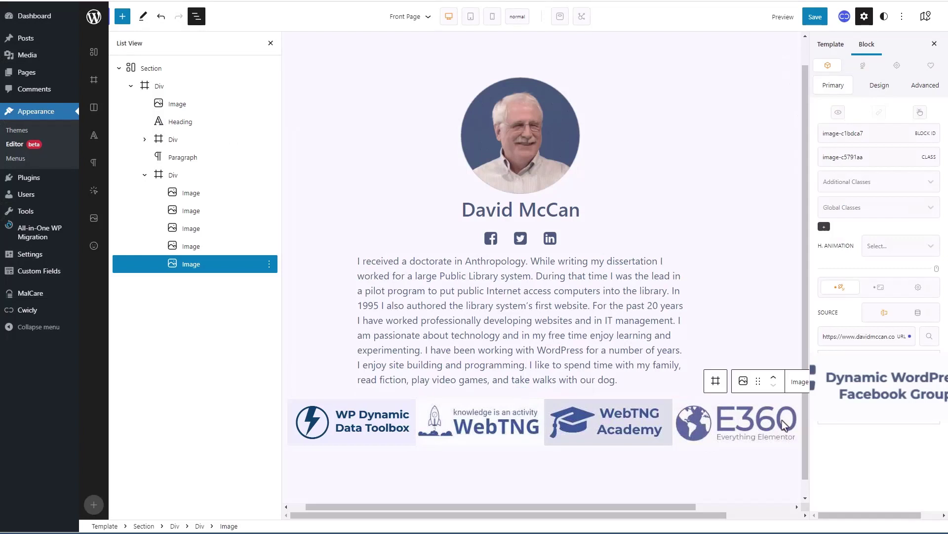
Add a sixth Image block to the Div that holds the button images.
left_click(179, 175)
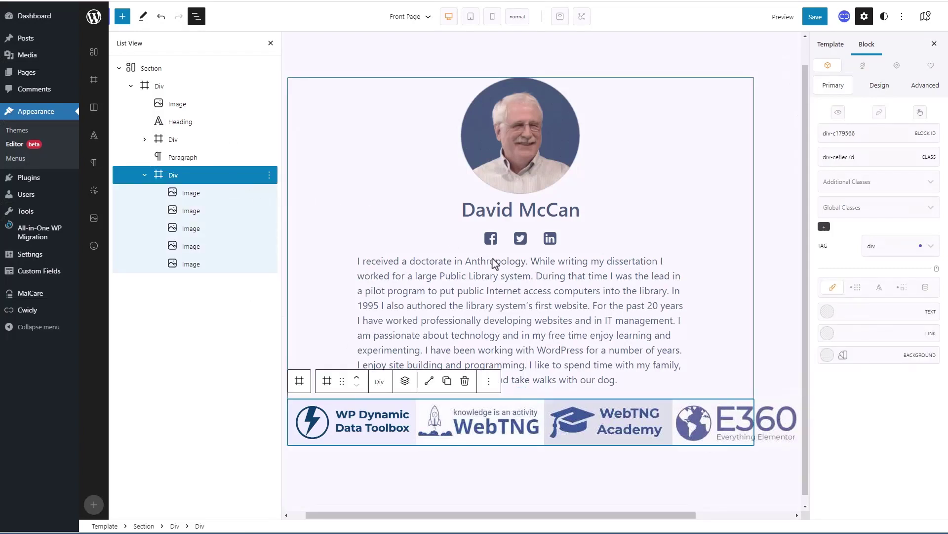
left_click(405, 380)
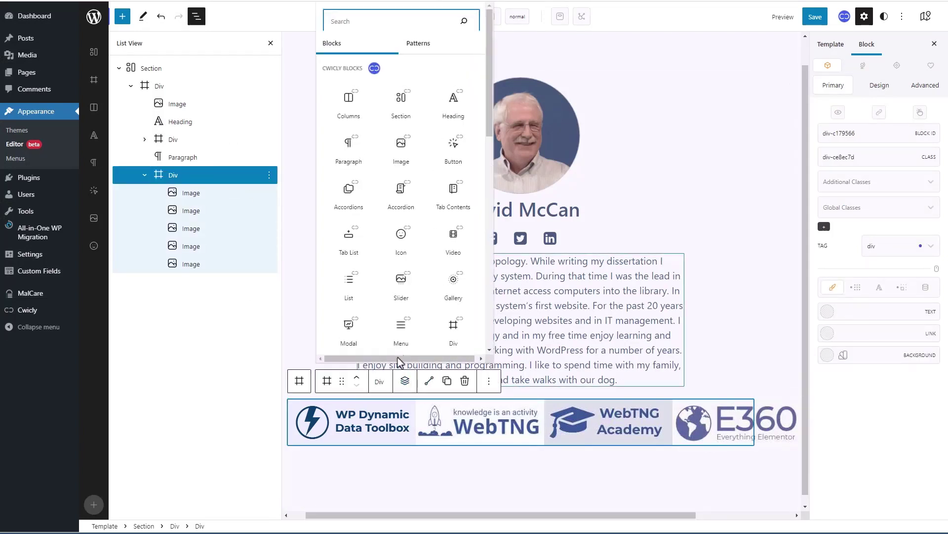
left_click(402, 154)
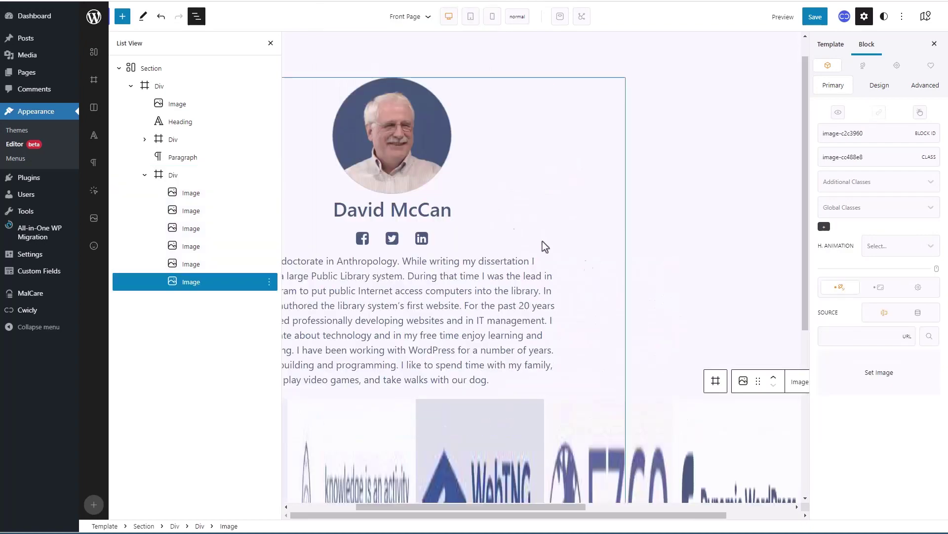
Choose the YouTube button as the sixth image's source, with alt text and title "YouTube Channel of" followed by the site owner's full name.
left_click(863, 360)
left_click(431, 151)
left_click(859, 184)
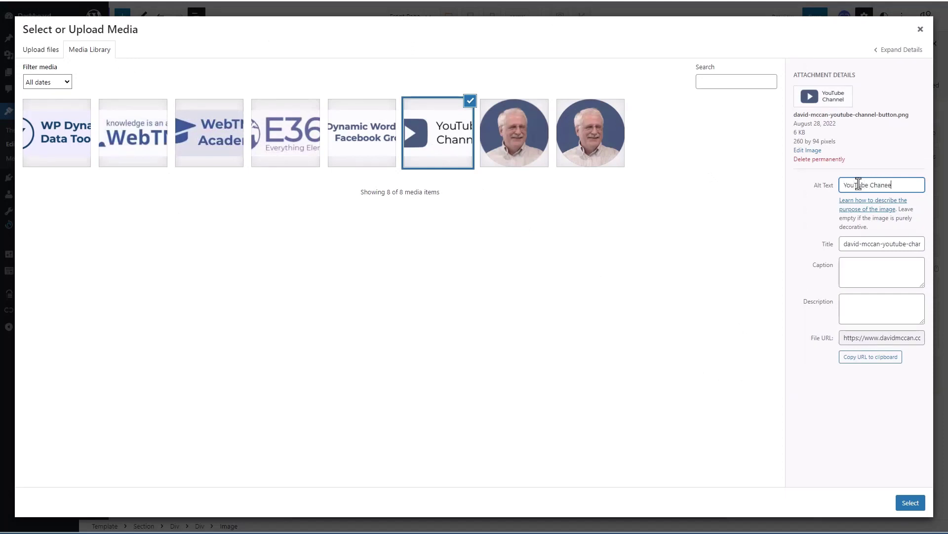
type("YouTube Channel of David McCan")
key("shift+Home")
key("ctrl+c")
triple_click(840, 242)
key("ctrl+v")
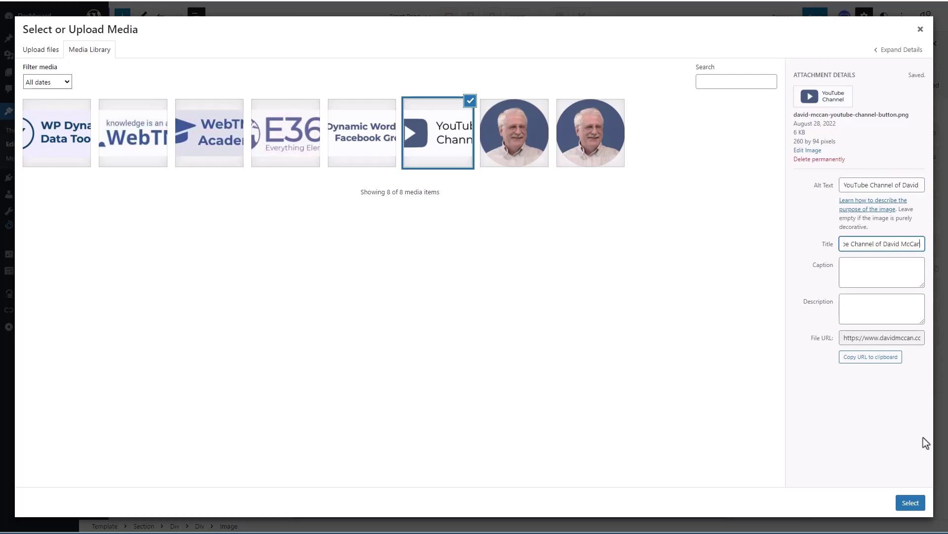
left_click(910, 502)
Set the maximum width of the Div holding the button images to 70% for desktop.
left_click(197, 175)
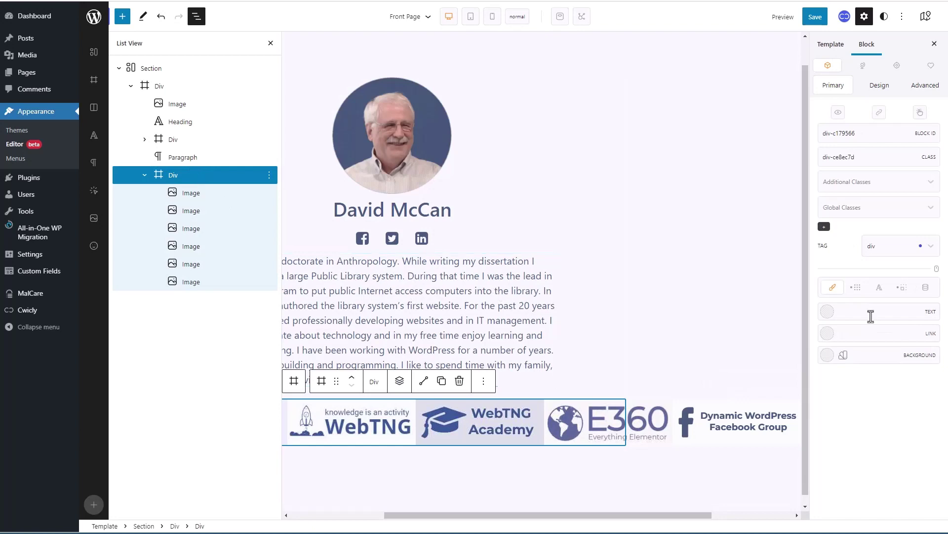
left_click(903, 291)
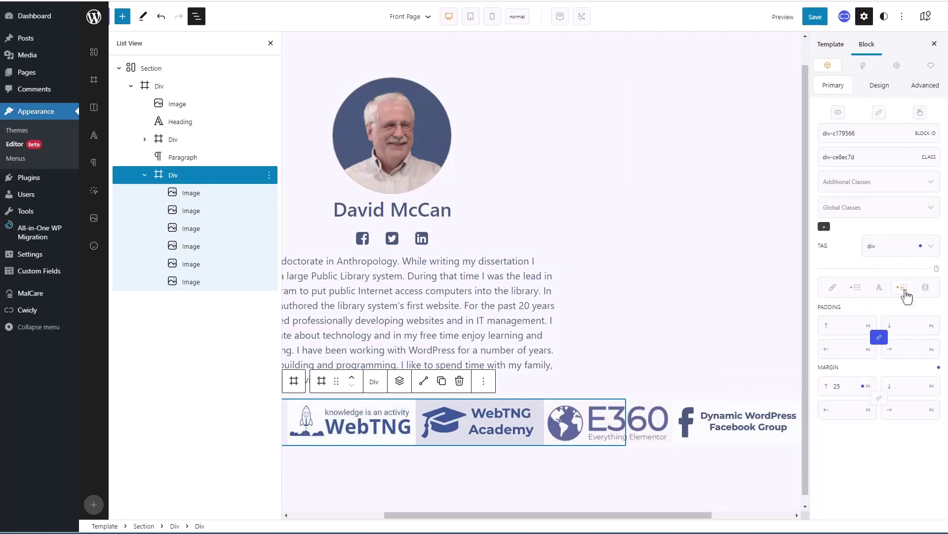
left_click(879, 85)
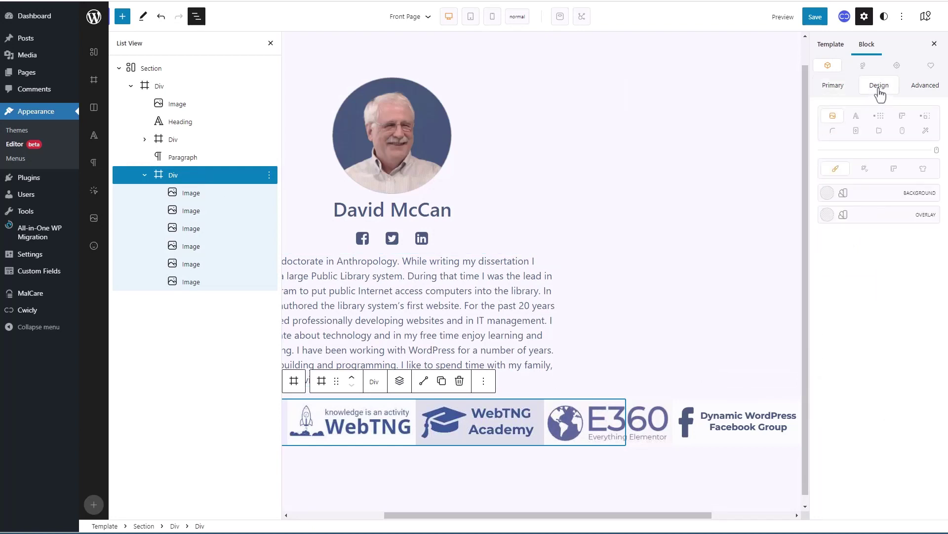
left_click(925, 120)
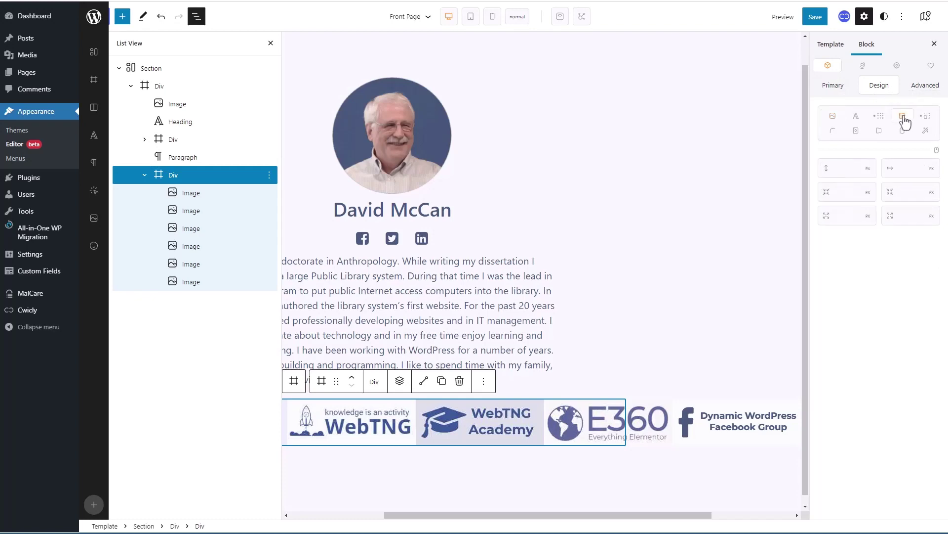
left_click(908, 215)
type("70")
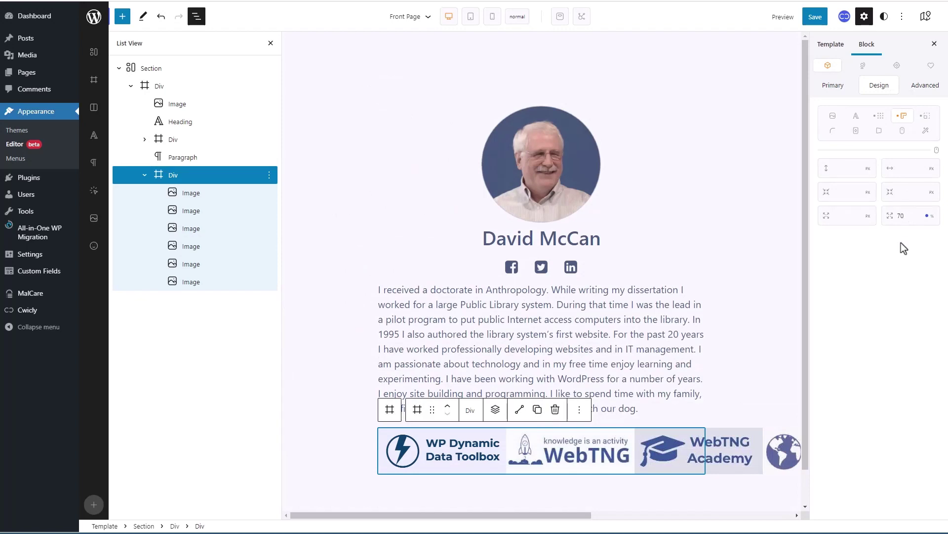
Set the button Div's maximum width to 90% for the tablet view, and return to the desktop view.
left_click(469, 20)
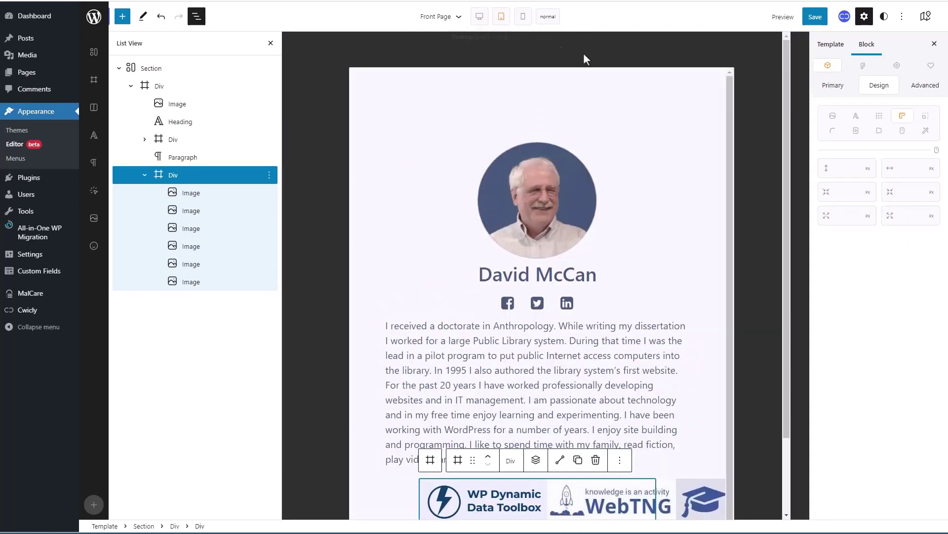
left_click(931, 216)
left_click(933, 247)
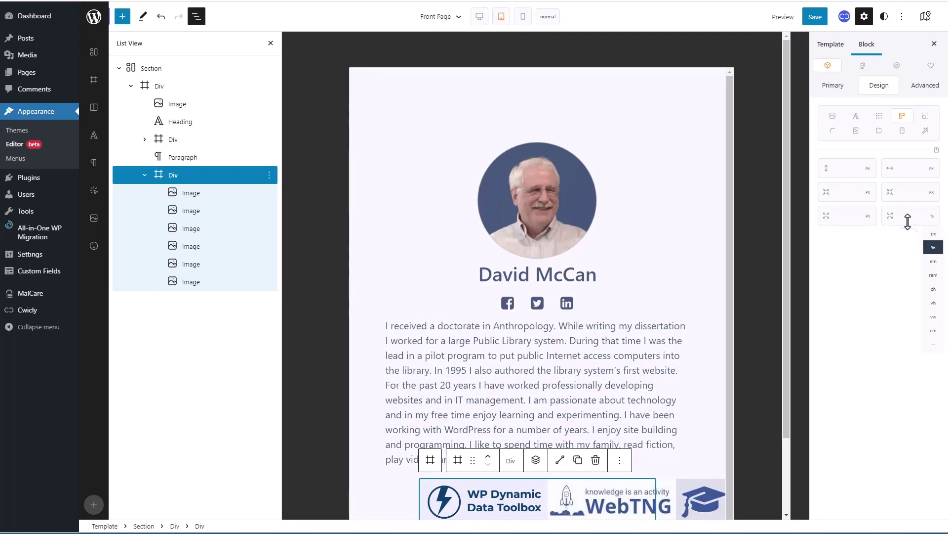
type("90")
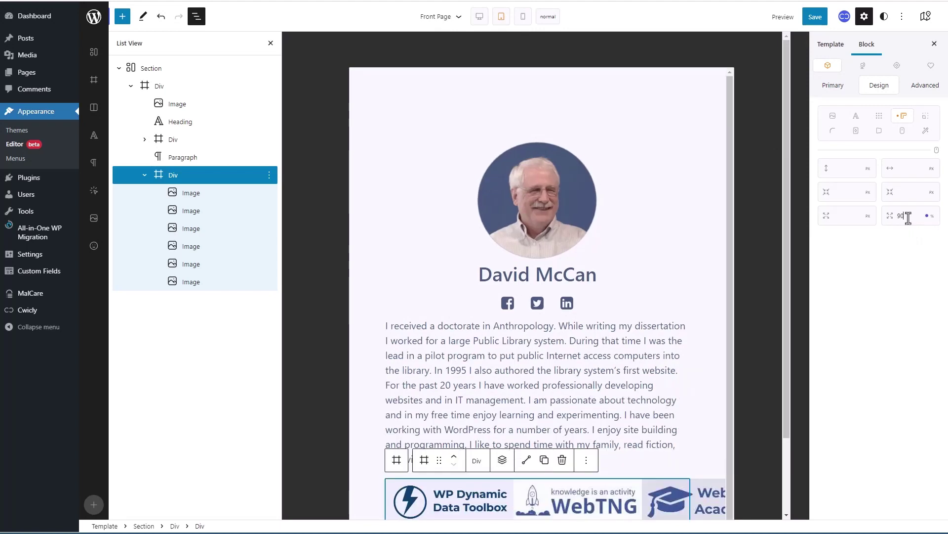
left_click(479, 20)
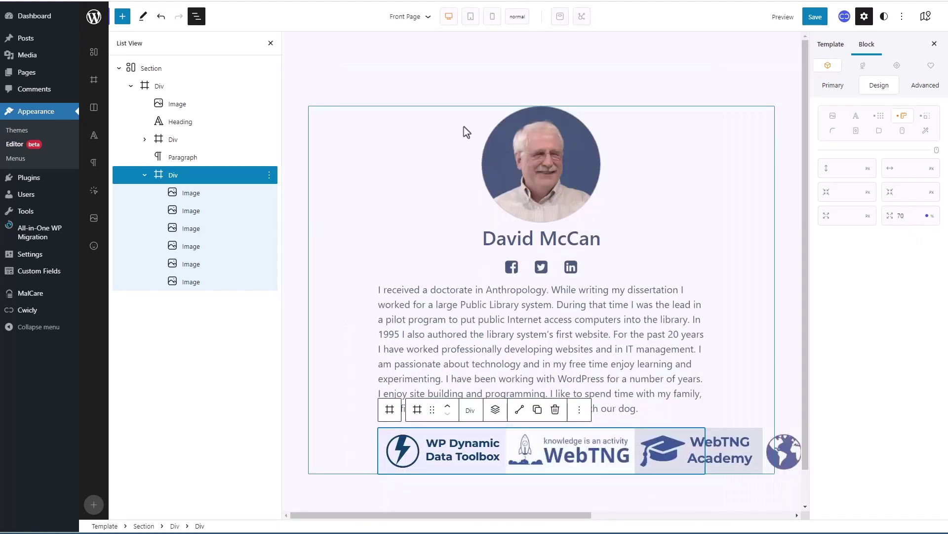
Set the button Div's flex layout to row direction with wrapping.
left_click(181, 178)
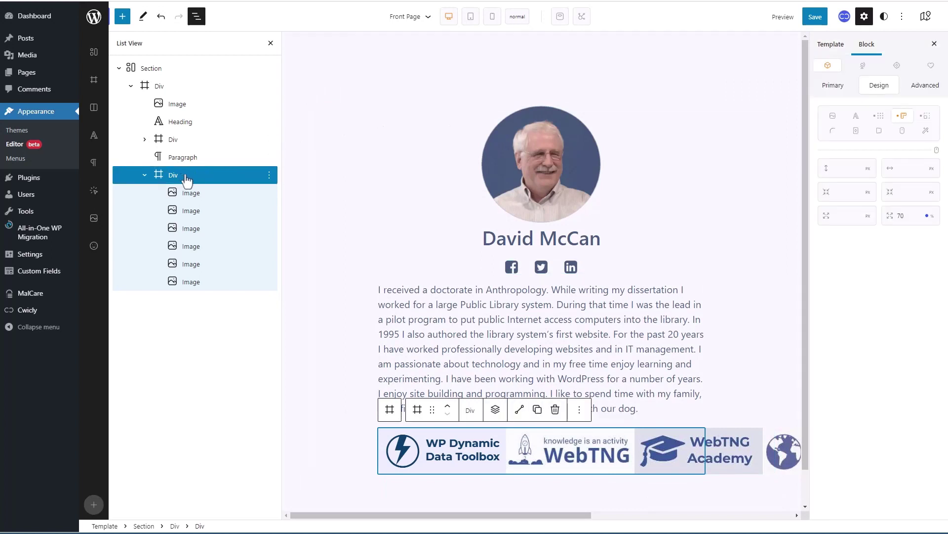
left_click(829, 94)
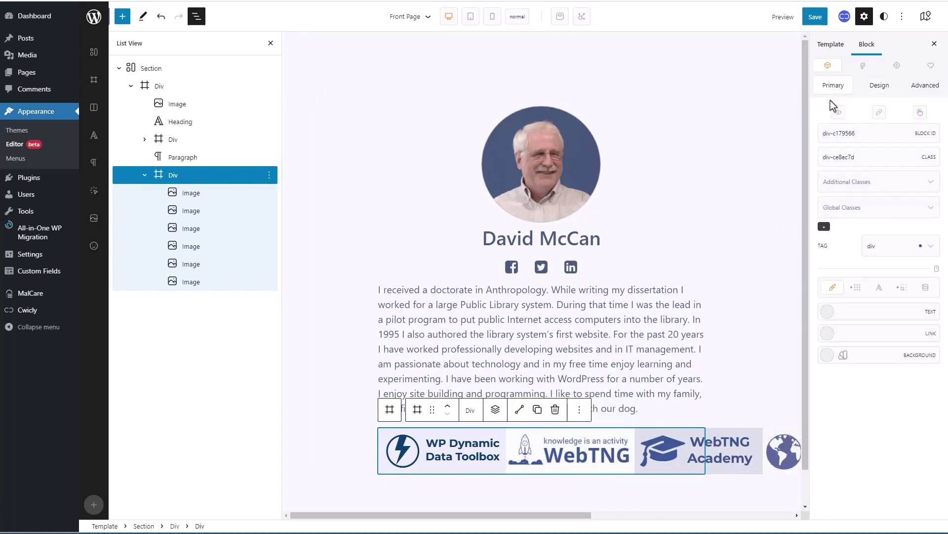
left_click(858, 293)
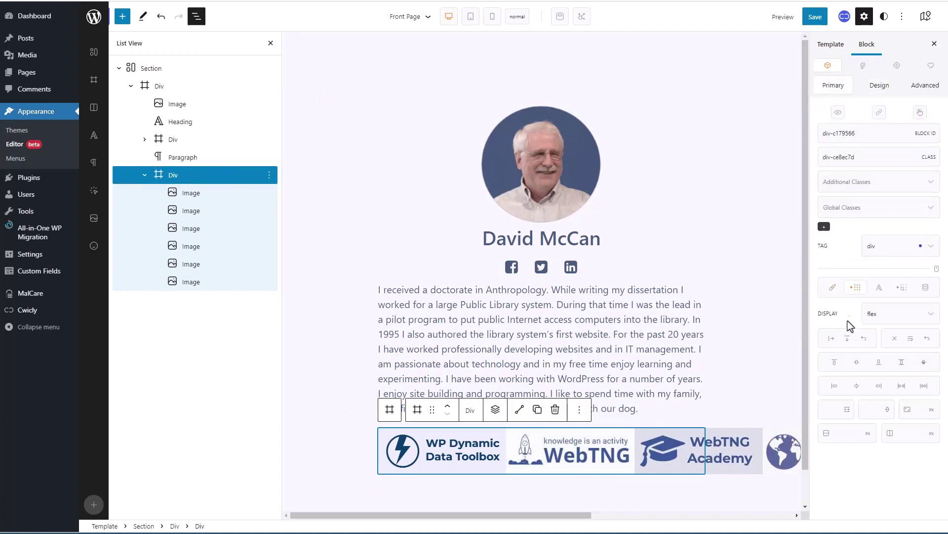
left_click(832, 340)
left_click(911, 338)
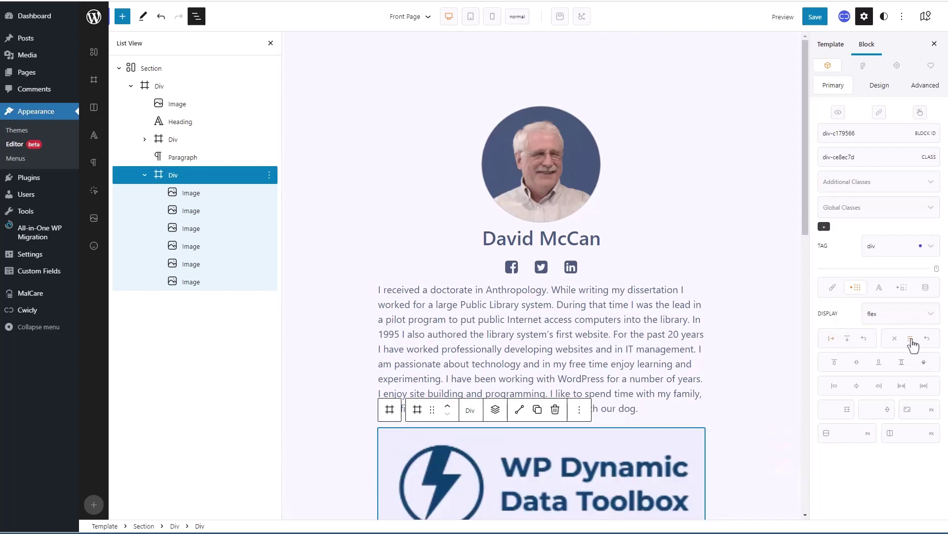
Set the WP Dynamic Data Toolbox image's height to 94 px and width to 260 px.
scroll(733, 340, "down", 10)
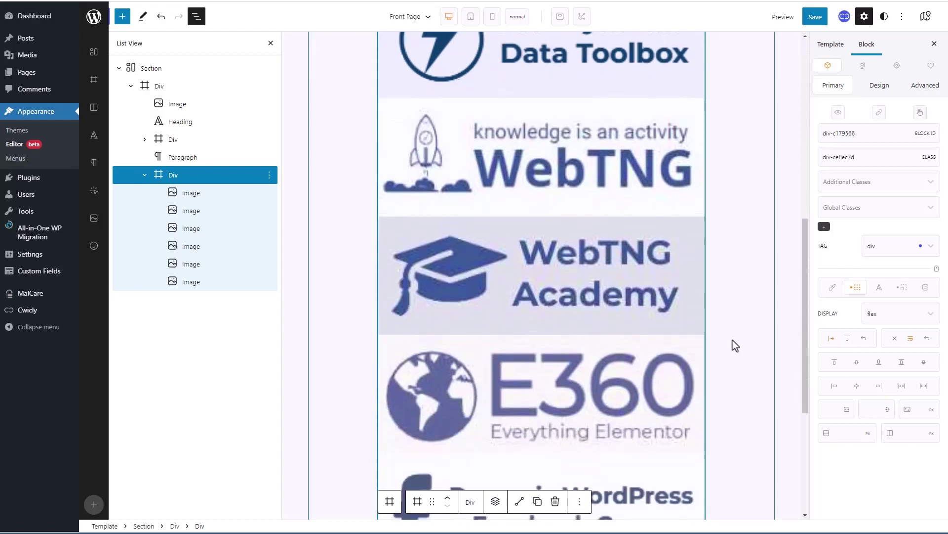
scroll(733, 340, "down", 2)
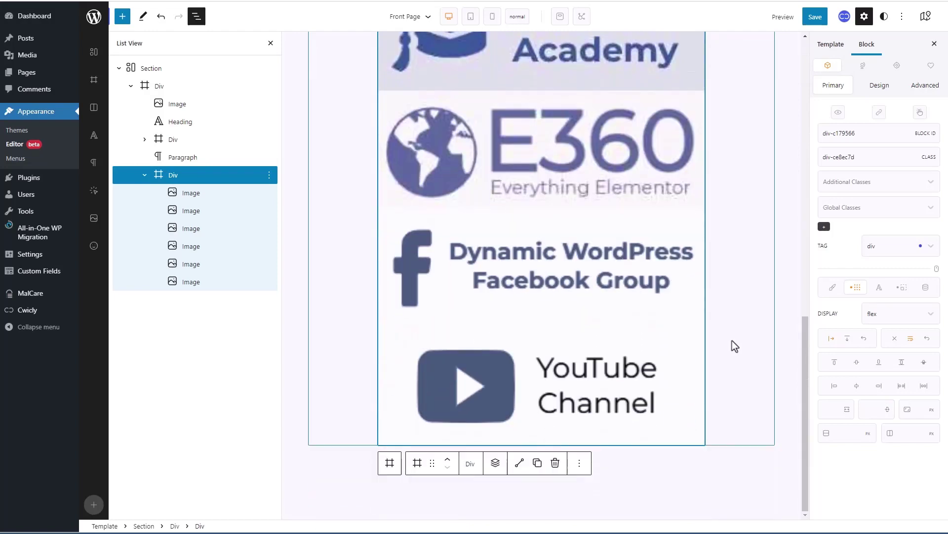
scroll(732, 340, "up", 8)
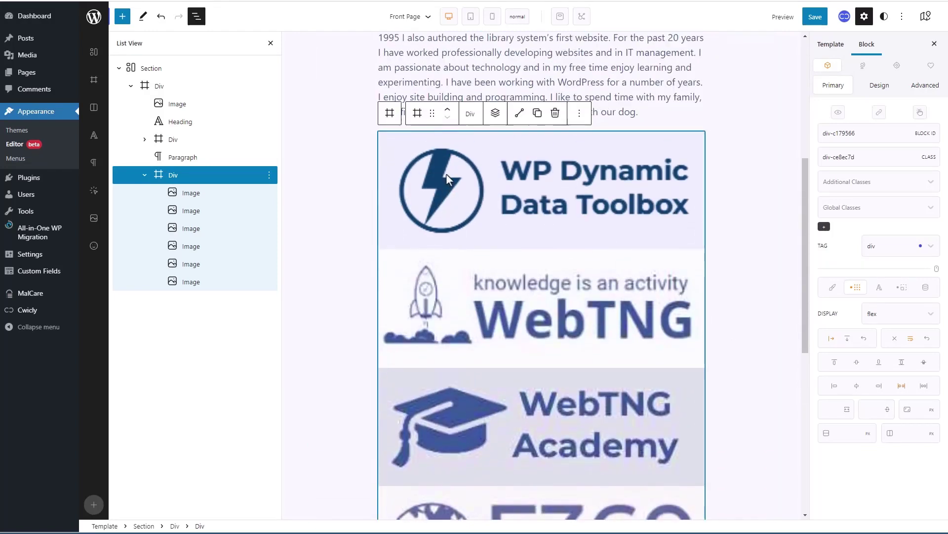
left_click(447, 174)
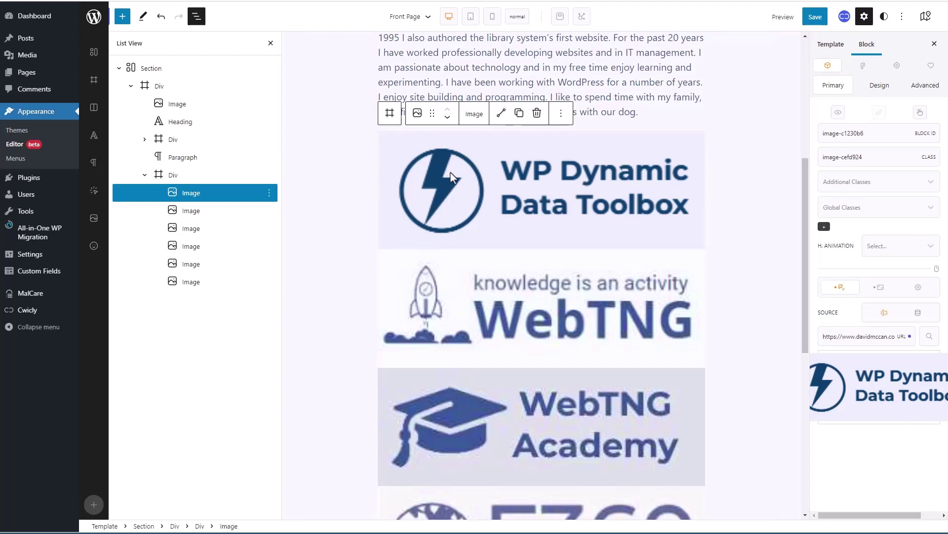
left_click(878, 287)
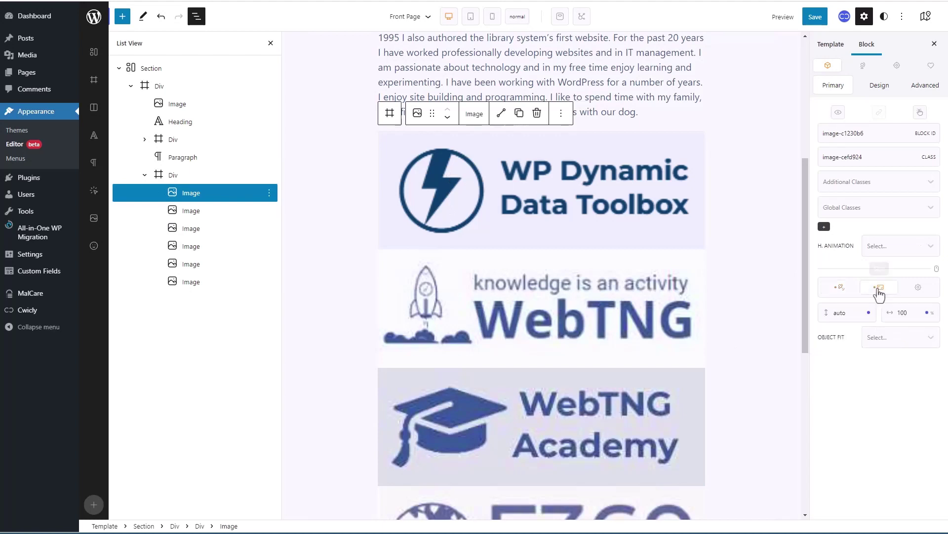
double_click(846, 312)
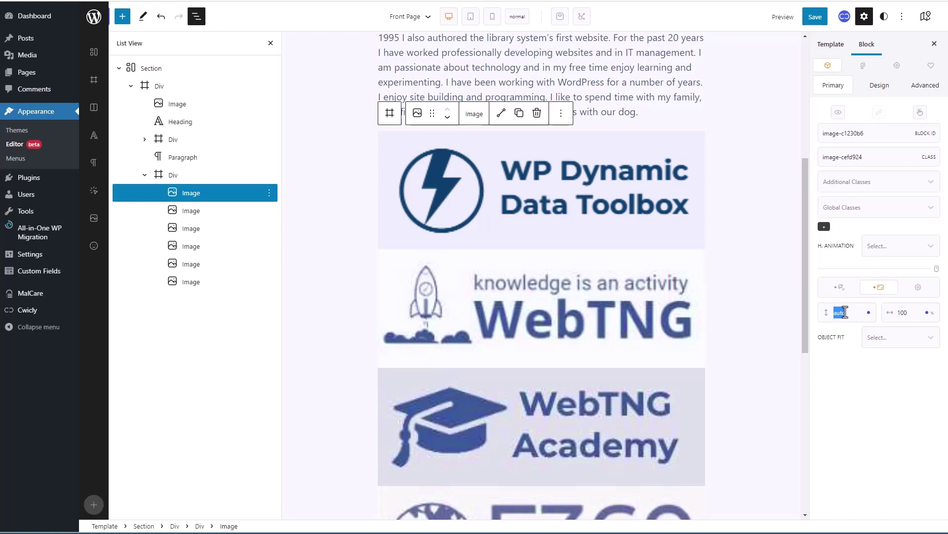
type("94")
left_click(932, 314)
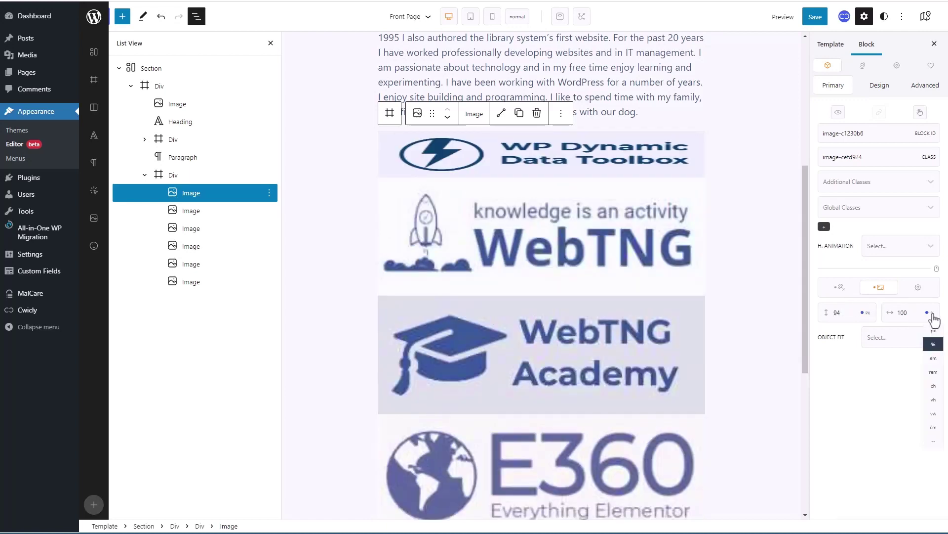
left_click(933, 329)
double_click(903, 313)
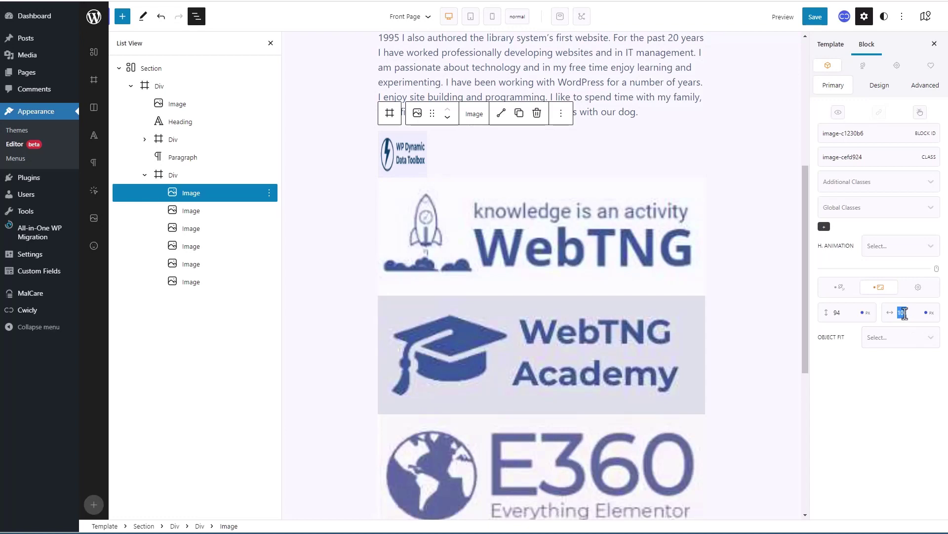
type("260")
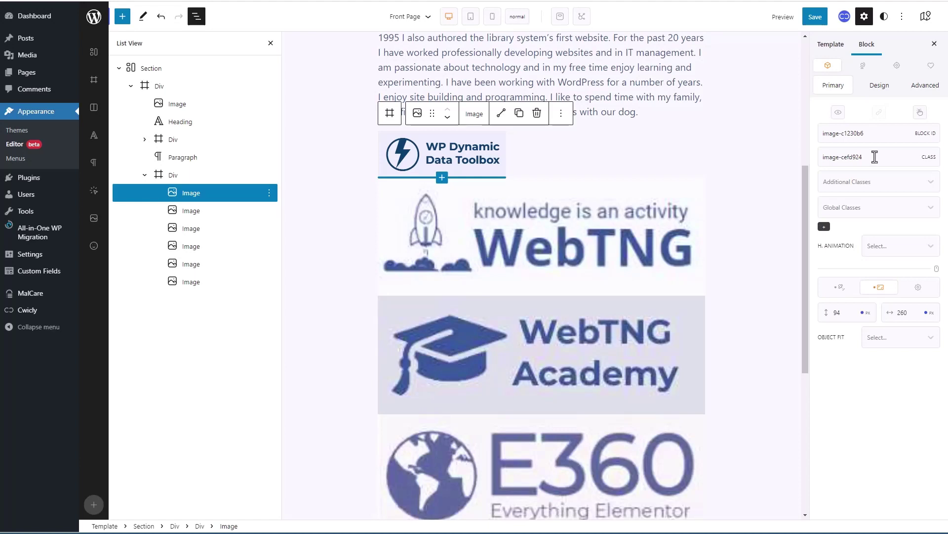
Rename the image's class to image-project-buttons and give it a 1 px solid border in the second palette colour.
double_click(875, 157)
type("project-buttons")
left_click(879, 87)
left_click(833, 131)
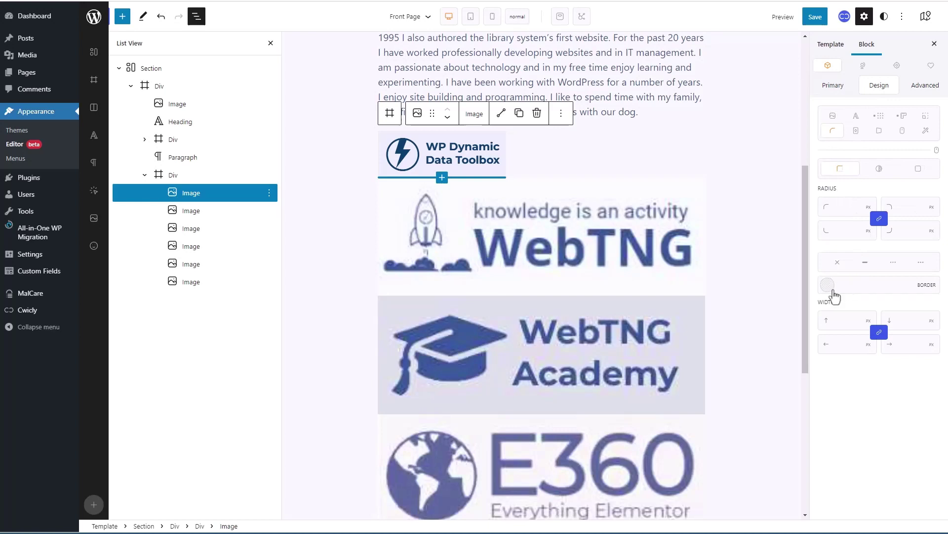
left_click(829, 288)
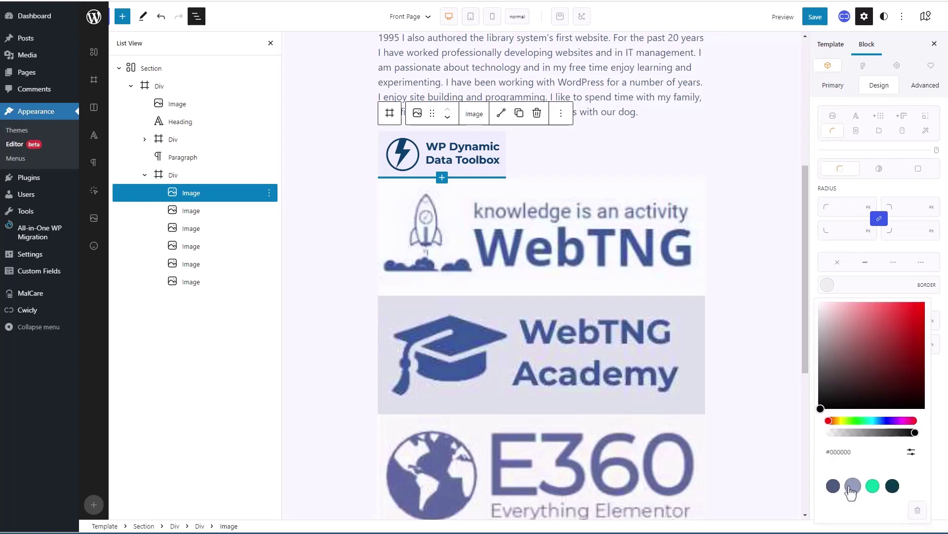
left_click(853, 485)
left_click(867, 264)
left_click(866, 265)
left_click(844, 321)
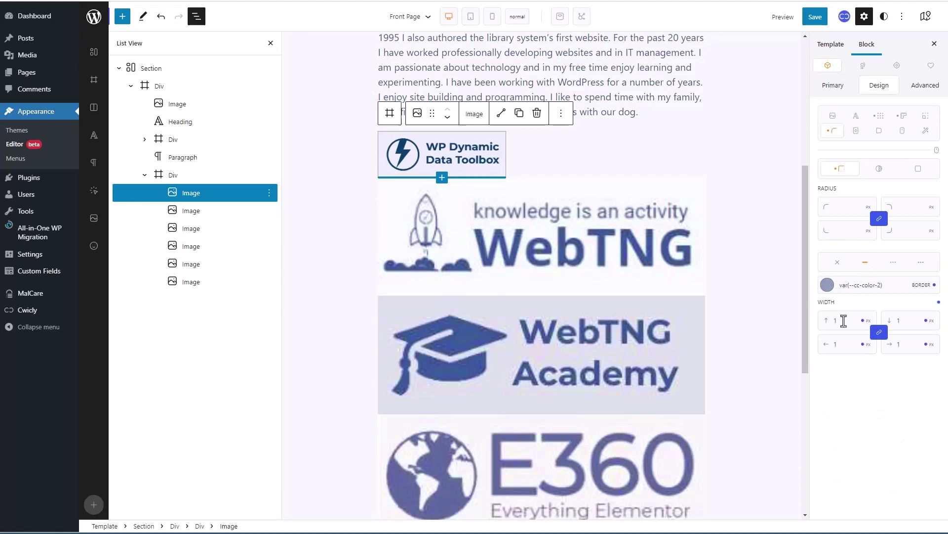
Try to reuse the first image's styling by giving the WebTNG image the class image-project-buttons, and check its size settings.
left_click(832, 86)
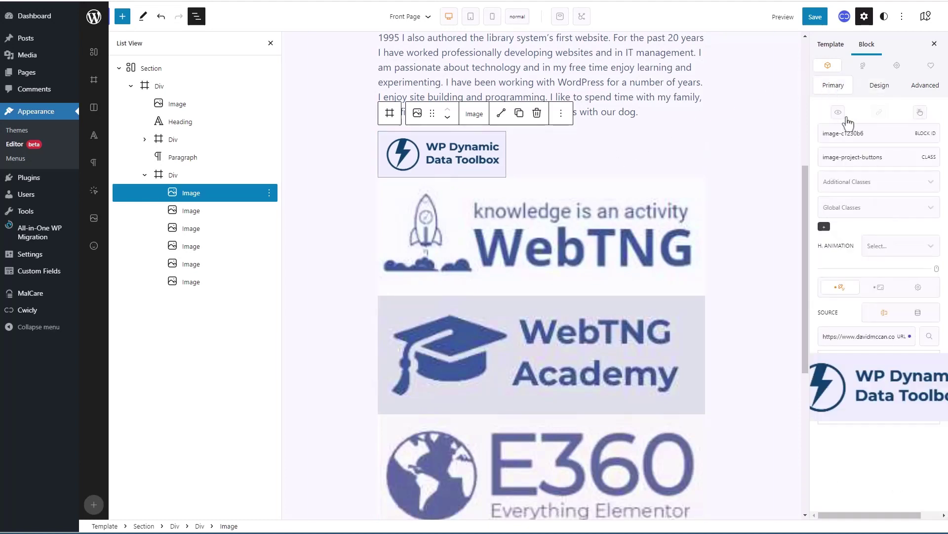
left_click_drag(884, 157, 826, 158)
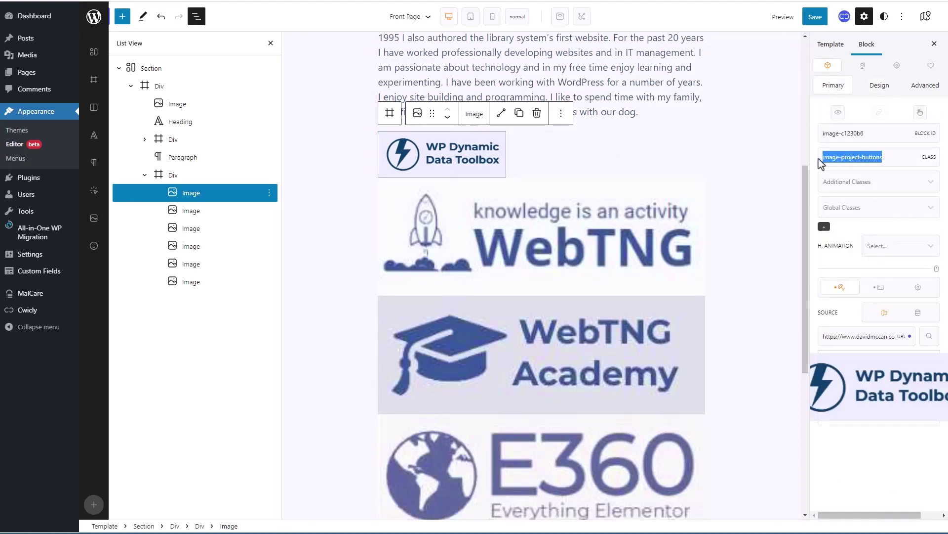
left_click(555, 220)
left_click_drag(860, 159, 793, 166)
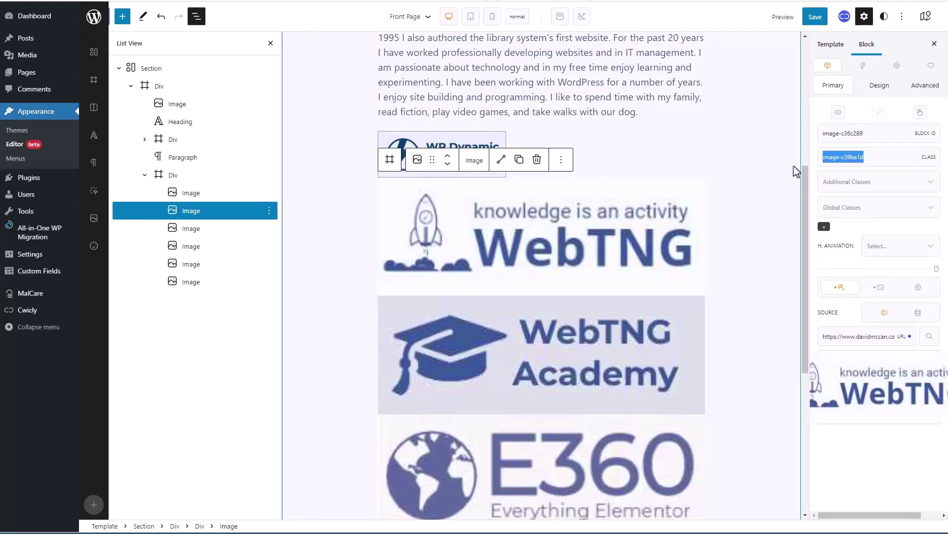
type("image-project-buttons")
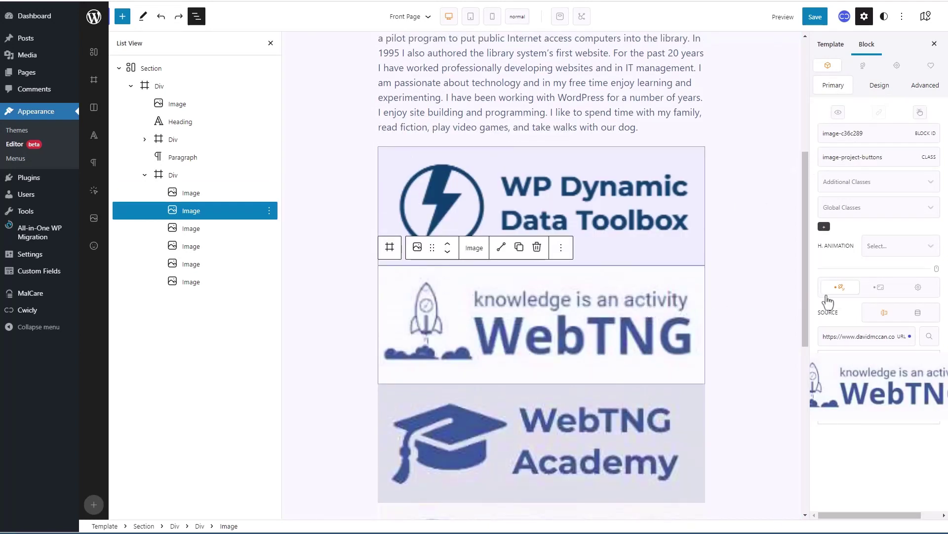
left_click(879, 287)
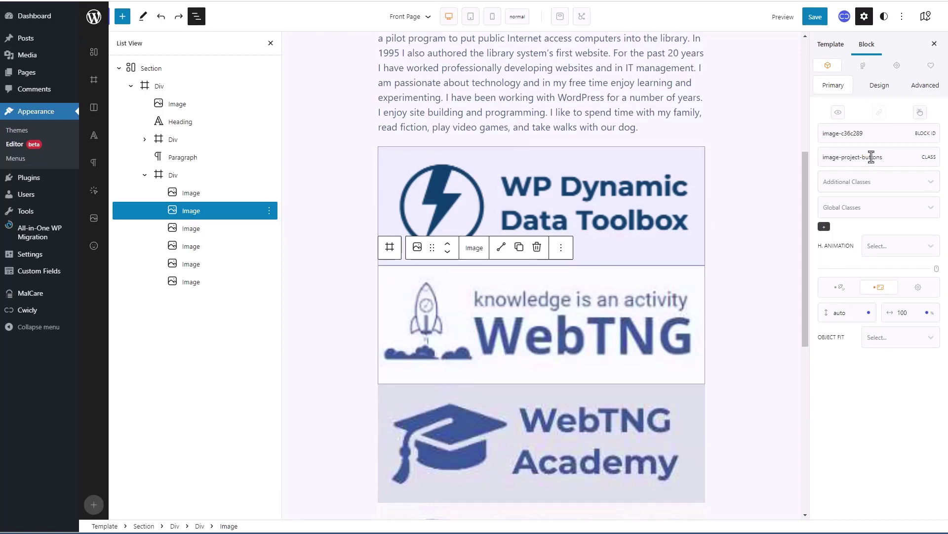
Select the WP Dynamic Data Toolbox image and create a global class named project-button.
left_click(609, 214)
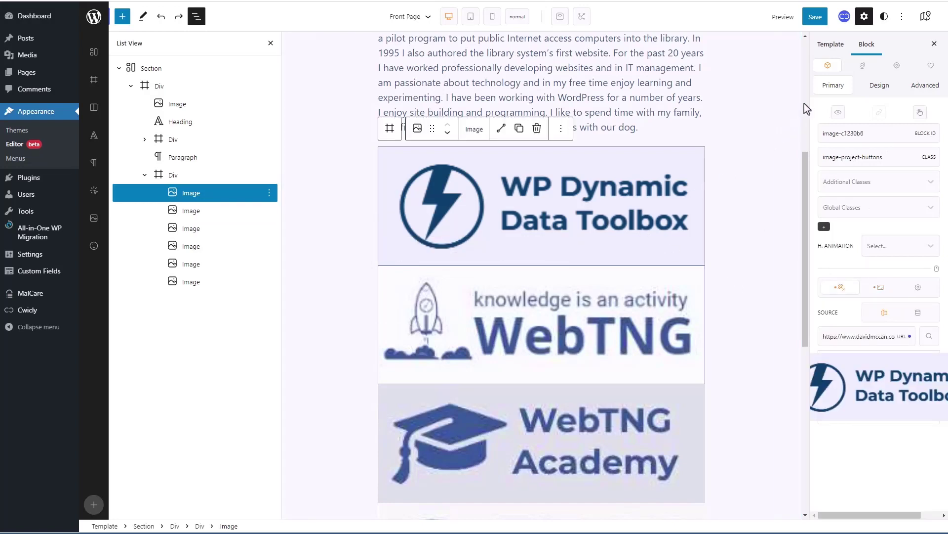
left_click(861, 68)
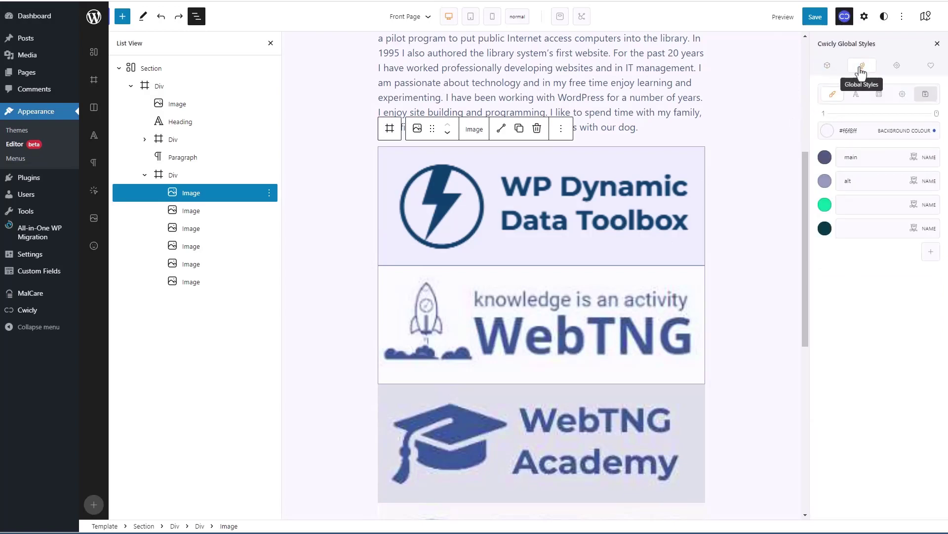
left_click(895, 72)
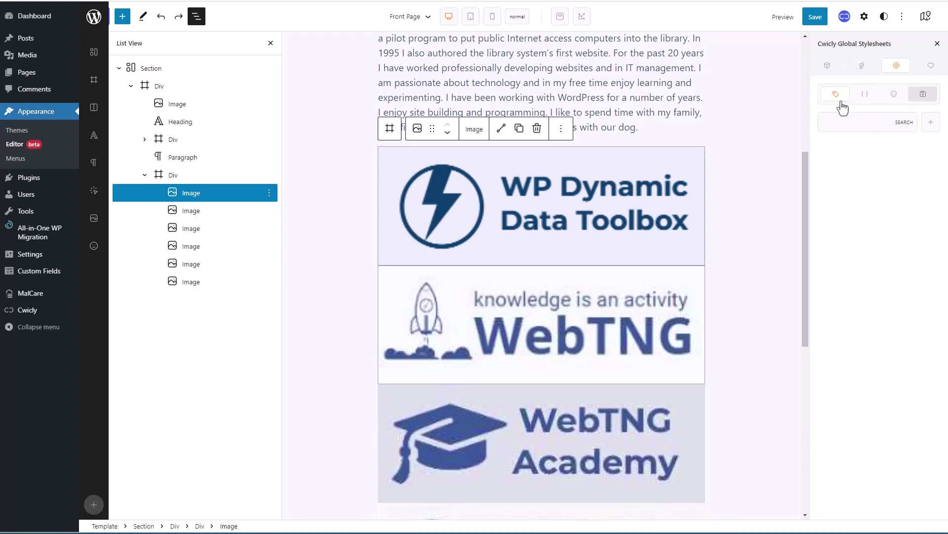
left_click(932, 123)
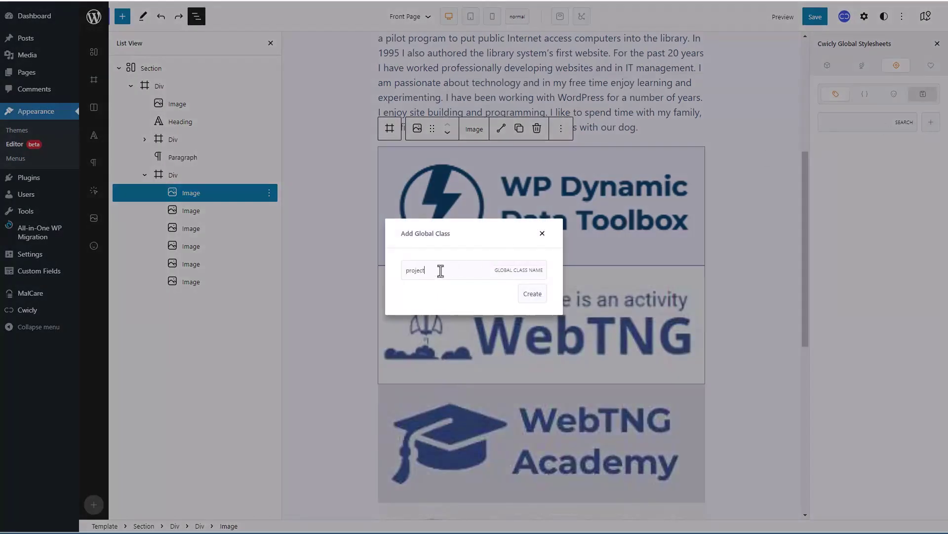
type("project-button")
left_click(533, 293)
Give the project-button global class a 1 px solid border in the second palette colour.
left_click(833, 210)
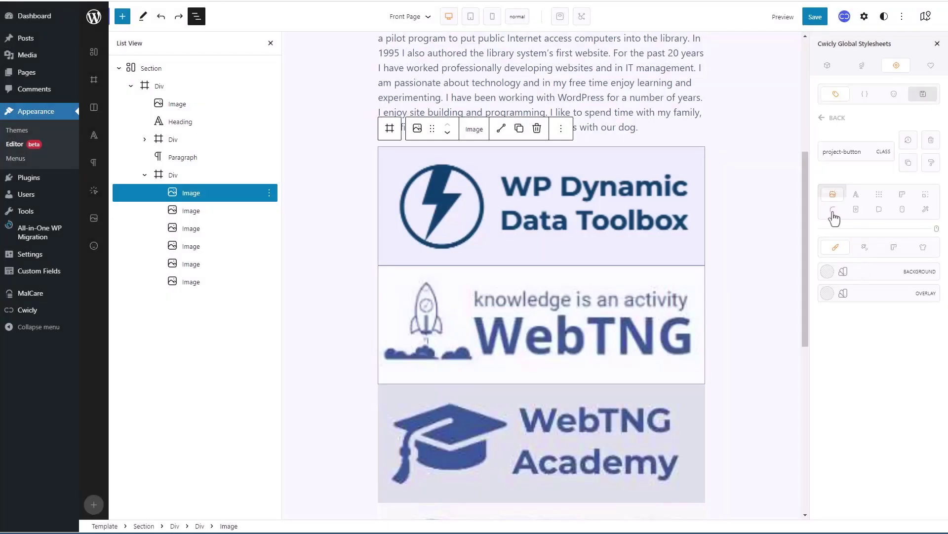
left_click(864, 346)
left_click(827, 363)
left_click(853, 312)
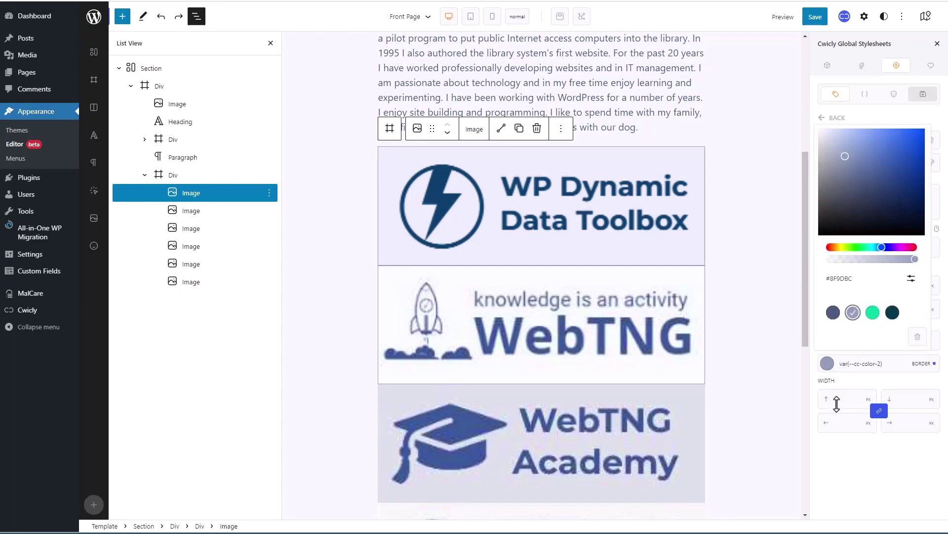
left_click(839, 400)
type("1")
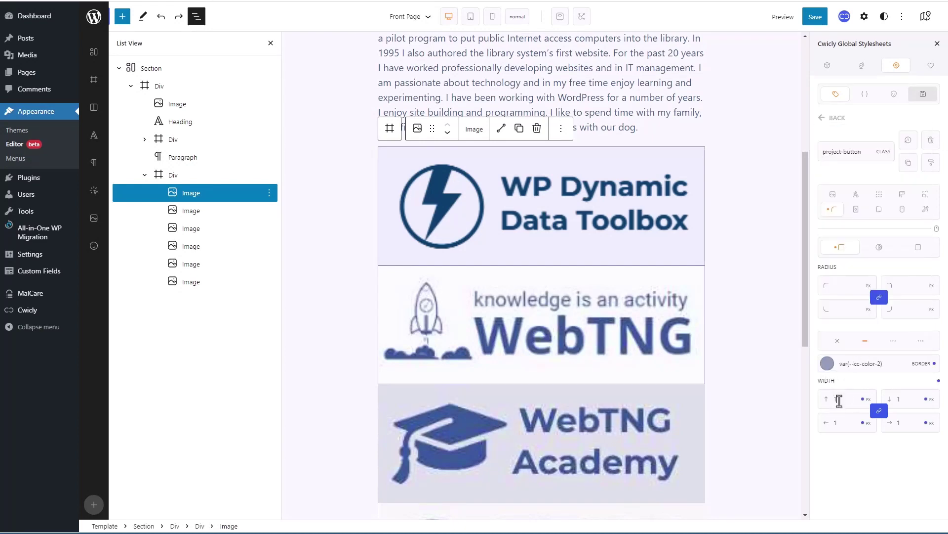
Set the project-button class's height to 94 px and width to 260 px, and save the global stylesheets.
left_click(903, 203)
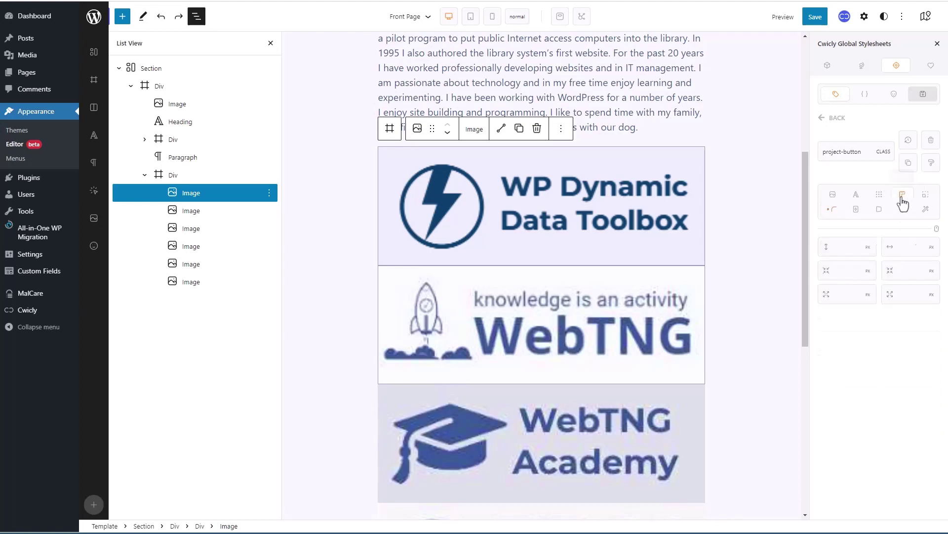
left_click(839, 247)
type("94")
left_click(923, 95)
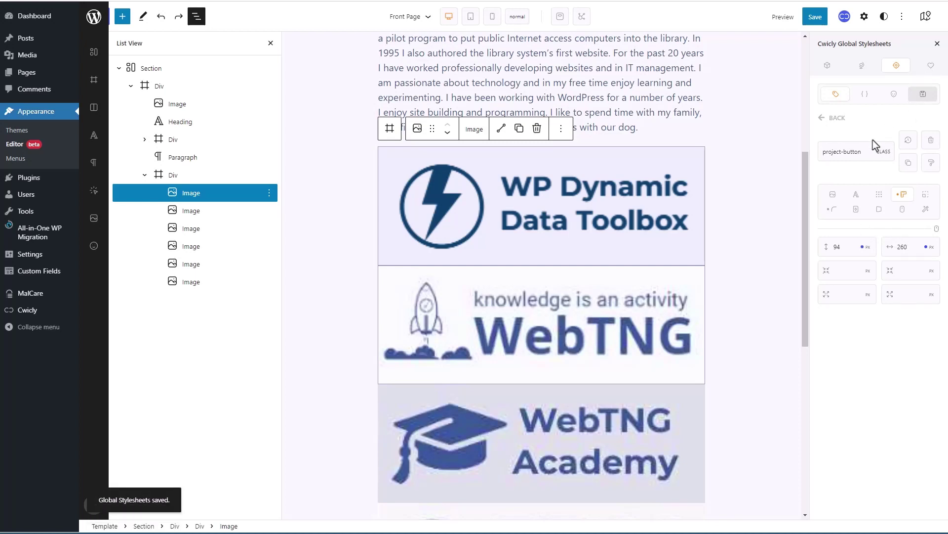
Assign the project-button global class to the WP Dynamic Data Toolbox image and change its own class to image-fdfdfd.
left_click_drag(865, 152, 803, 157)
left_click(824, 66)
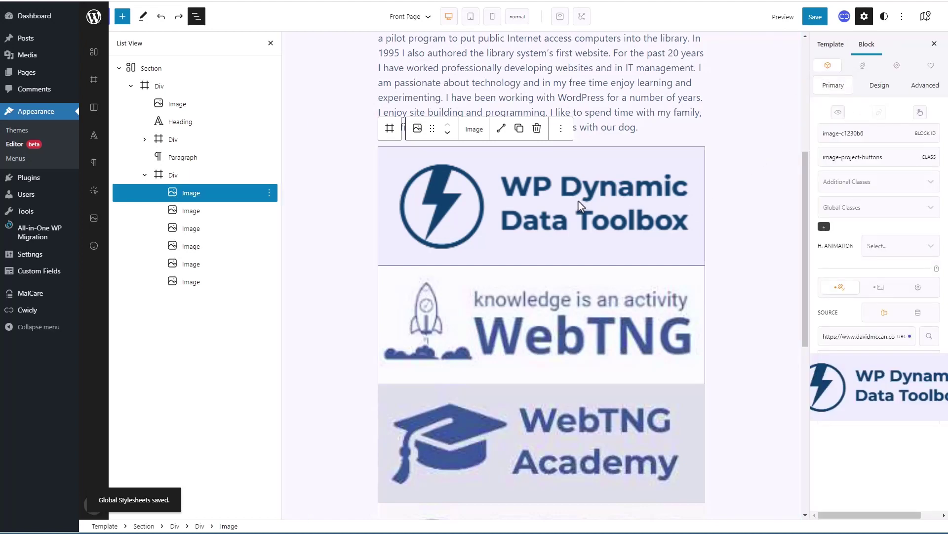
left_click(843, 207)
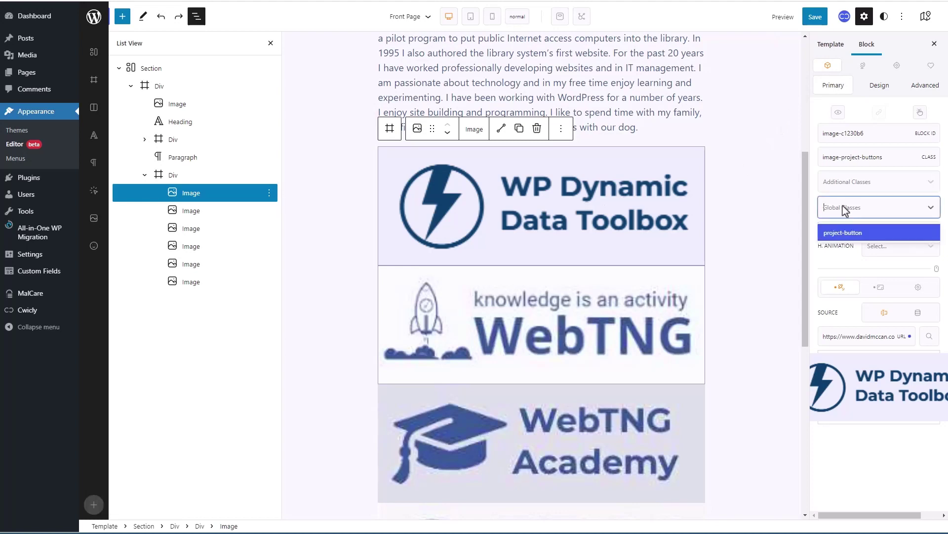
left_click(837, 233)
left_click(571, 221)
left_click_drag(884, 158, 906, 156)
left_click(849, 160)
key("BackSpace")
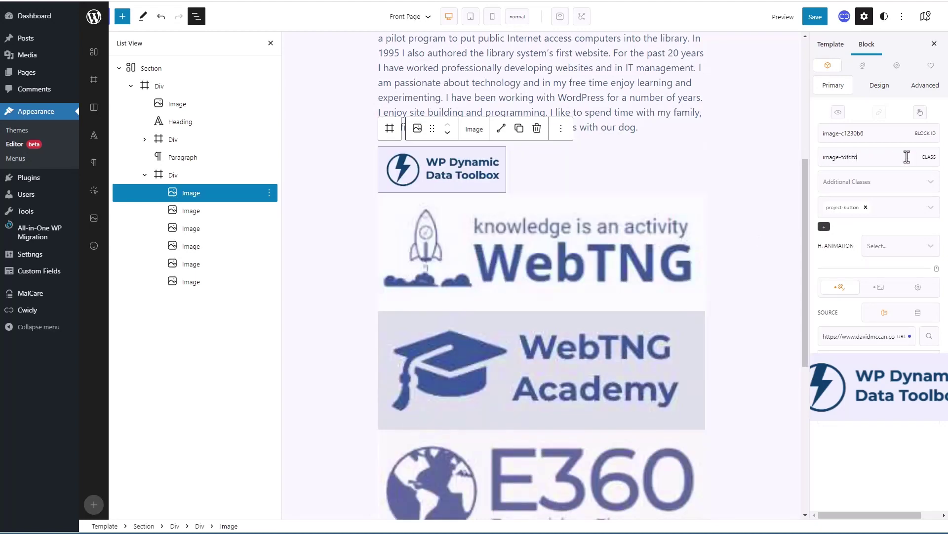
Change the WebTNG image's own class to image-fadsdsf and assign it the project-button global class.
left_click(558, 239)
double_click(888, 157)
type("fadsdsf")
left_click(875, 208)
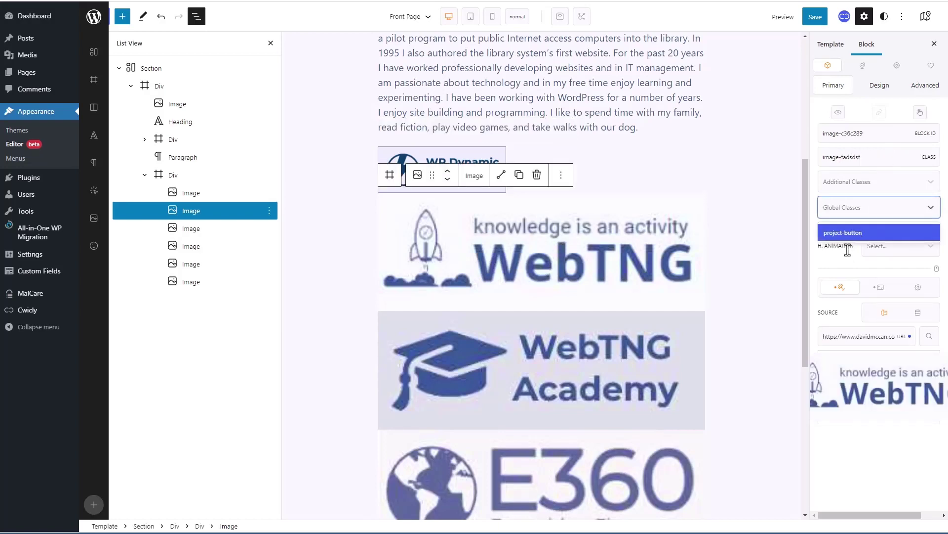
left_click(844, 233)
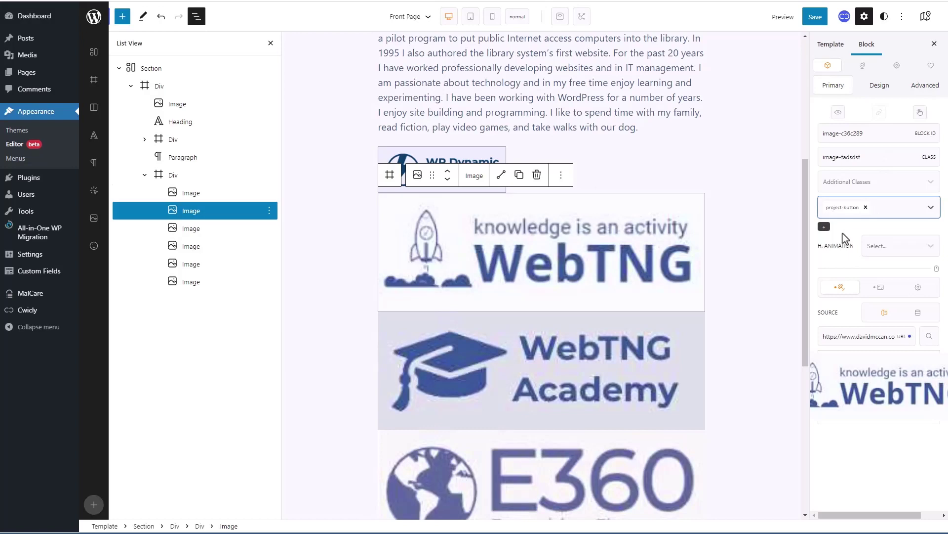
Replace the WebTNG image's own class name and remove the project-button global class from it.
left_click_drag(870, 157, 842, 157)
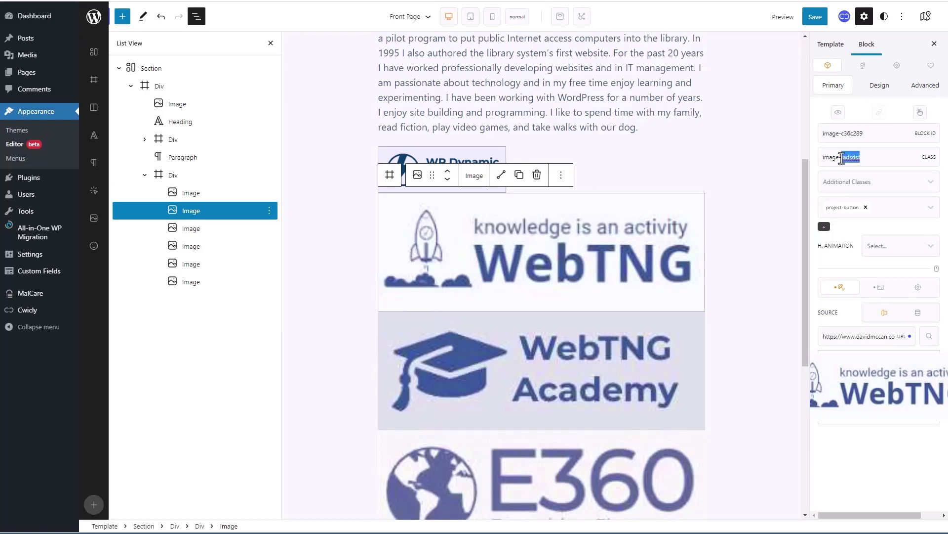
key("BackSpace")
left_click(866, 207)
left_click_drag(865, 157, 842, 157)
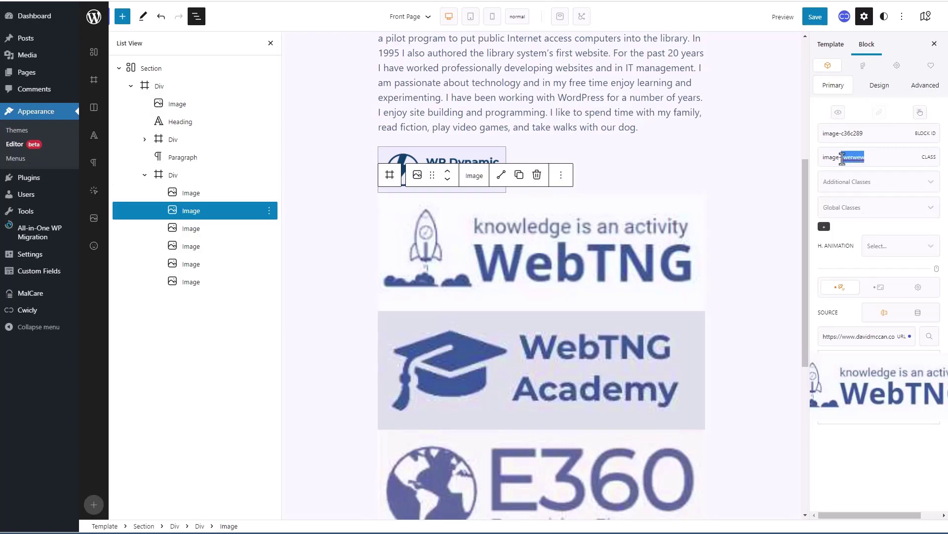
Examine the project-button global class's size and border settings, and the class assignment of the WP Dynamic Data Toolbox image.
left_click(897, 69)
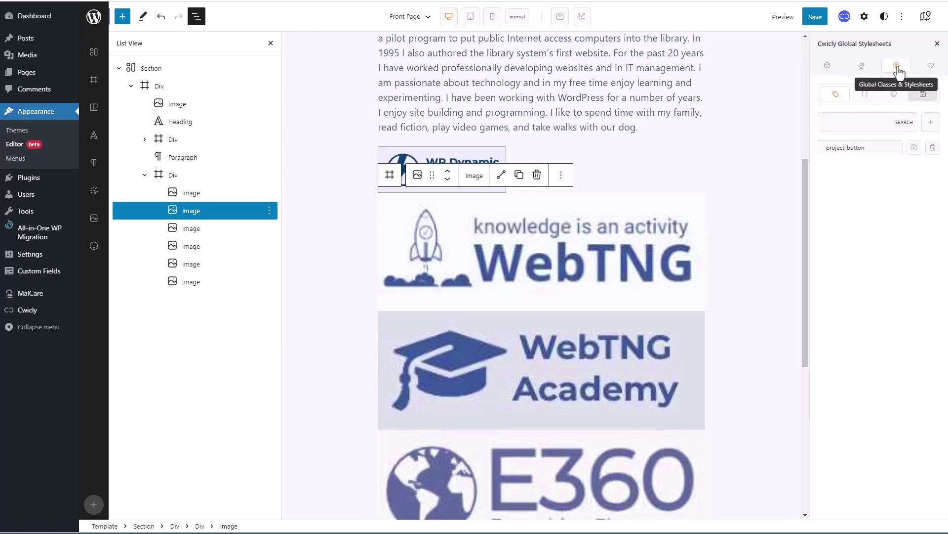
left_click(887, 154)
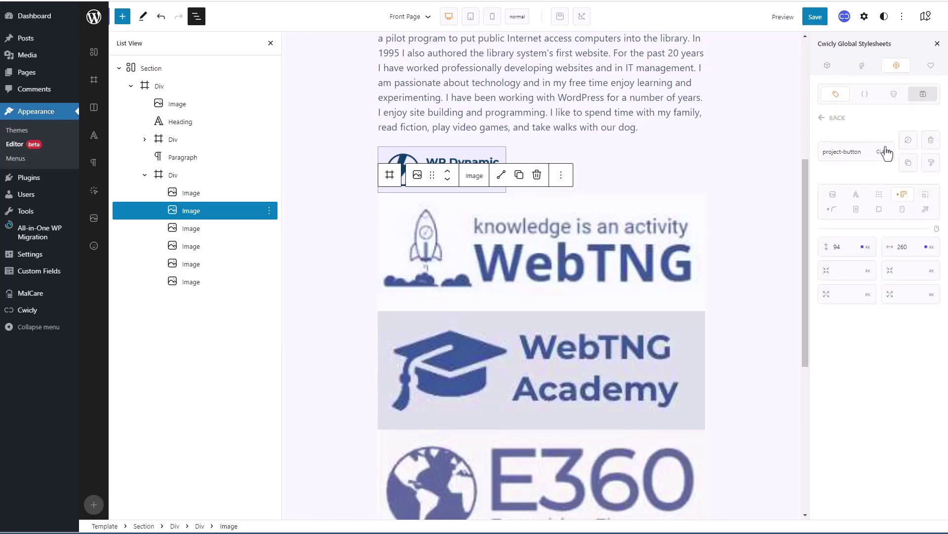
left_click(834, 209)
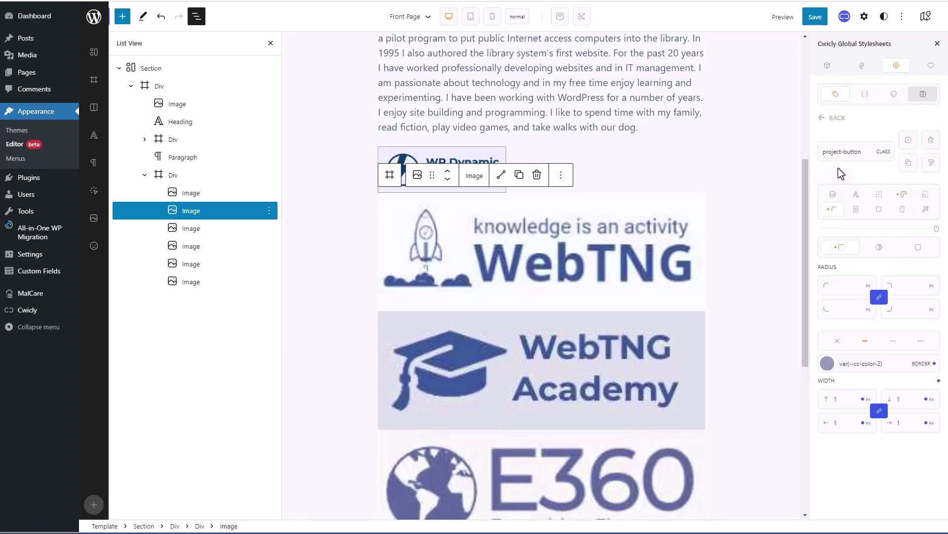
left_click(828, 65)
left_click(474, 163)
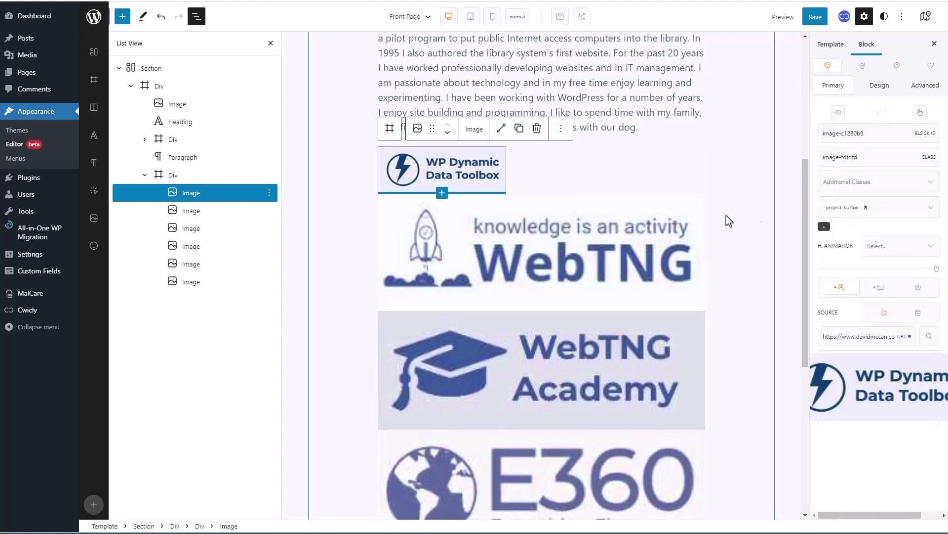
Change the WebTNG image's own class to image-khkjk and assign it the project-button global class.
left_click(551, 229)
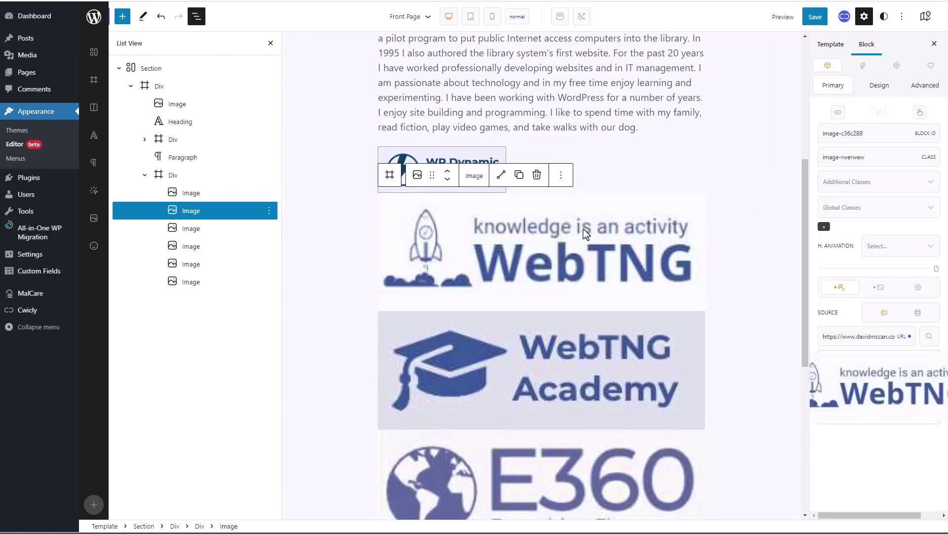
double_click(884, 157)
type("kh")
left_click(869, 209)
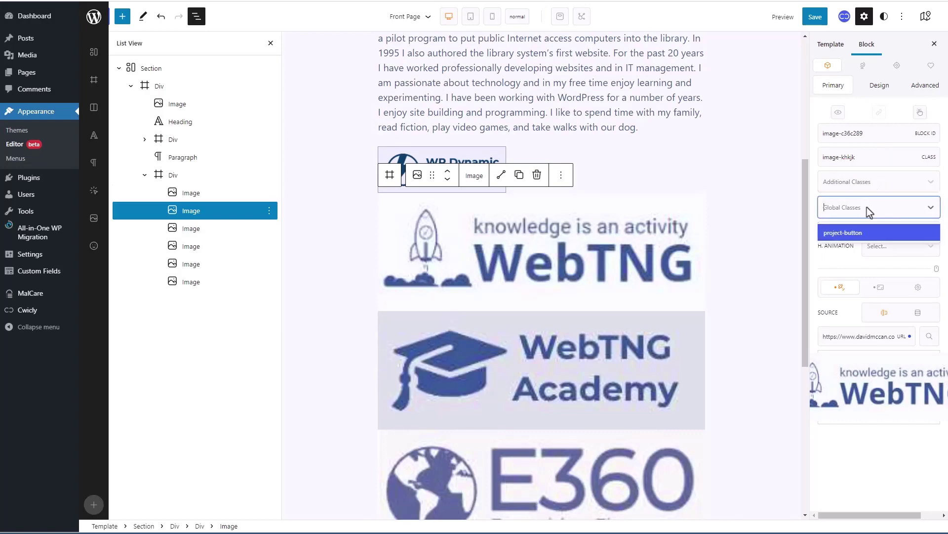
left_click(850, 234)
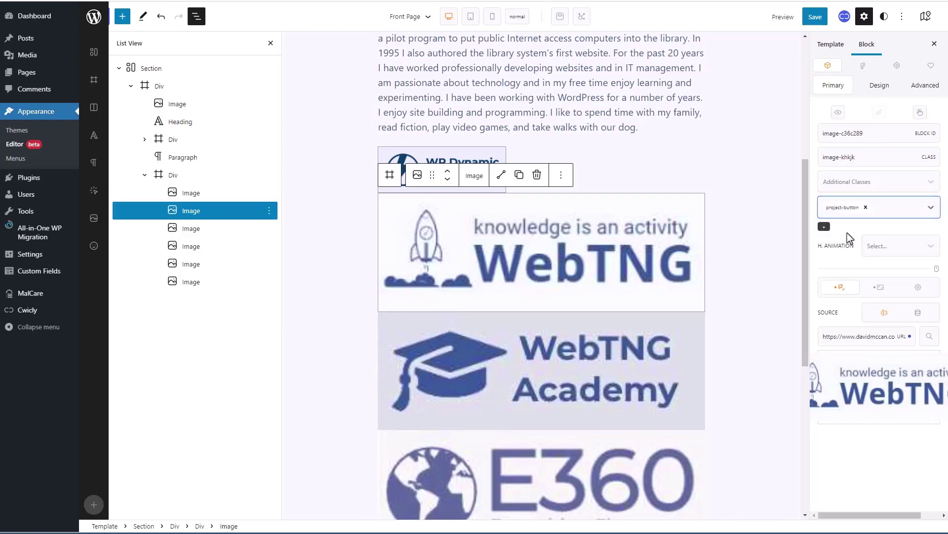
Clear the WebTNG image's own height and width values.
left_click(879, 287)
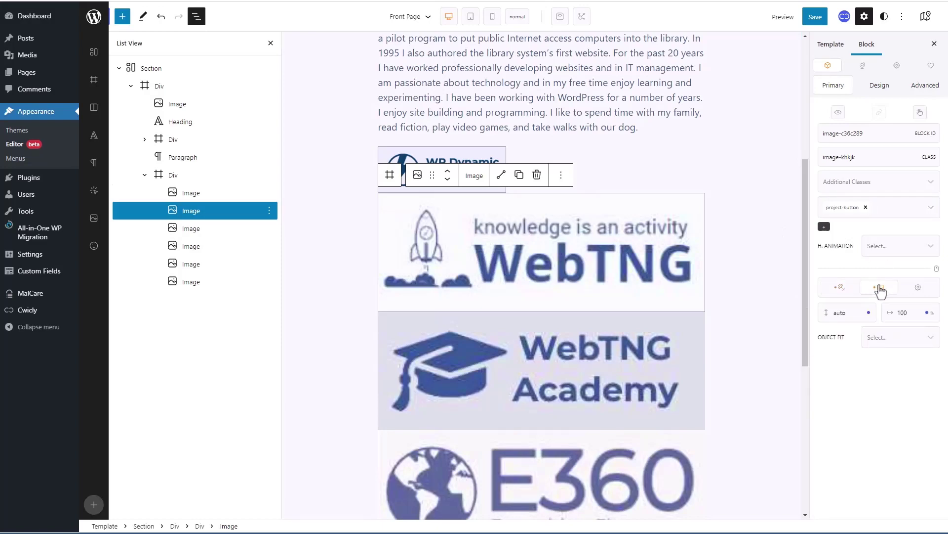
left_click(868, 313)
left_click(925, 313)
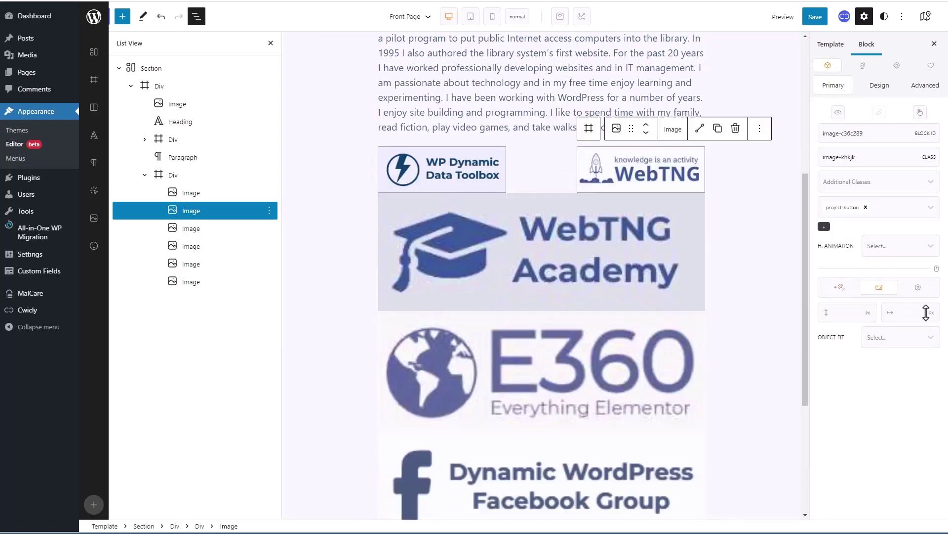
Assign the project-button global class to the WebTNG Academy image and clear its own height and width.
left_click(523, 237)
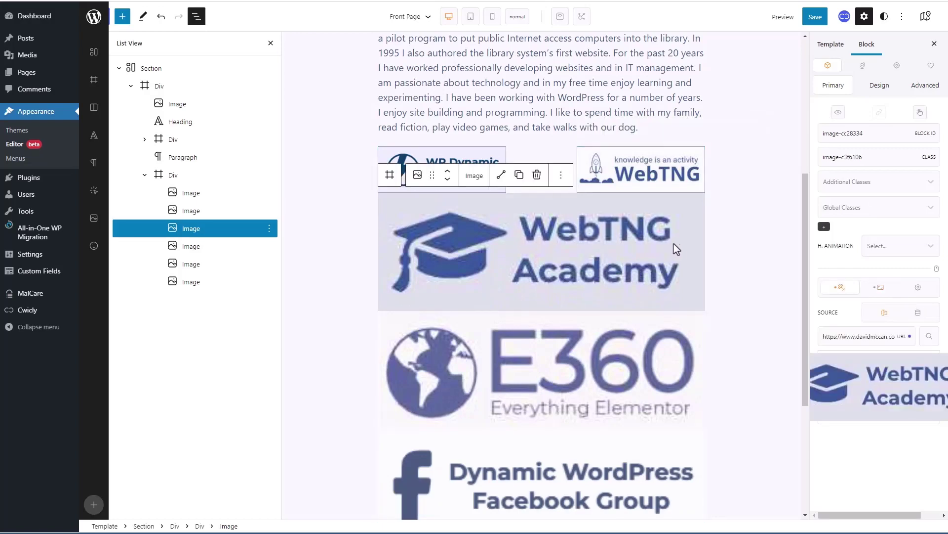
left_click(872, 207)
left_click(847, 231)
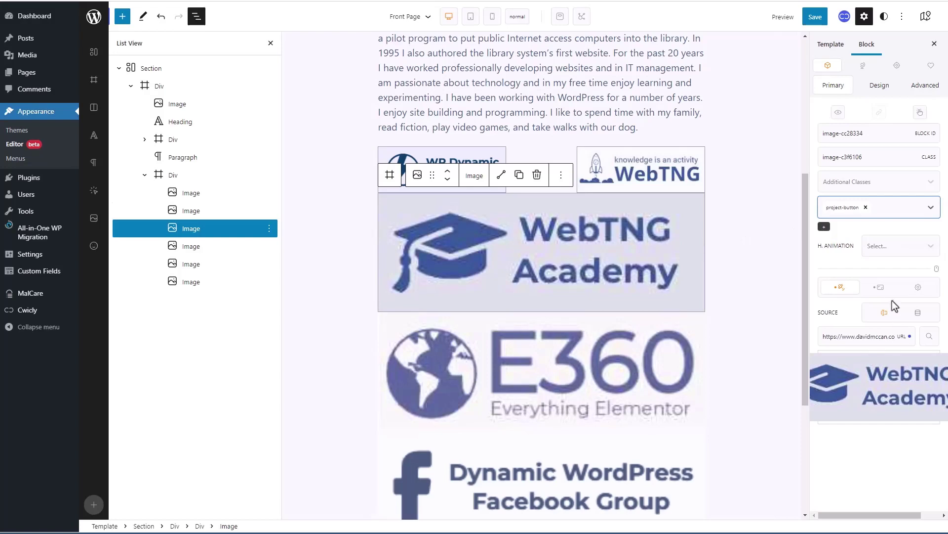
left_click(880, 287)
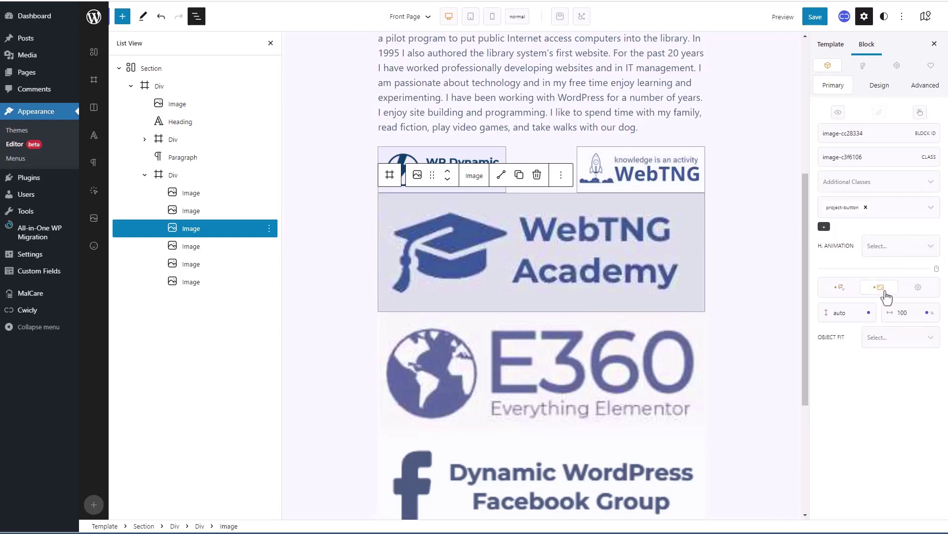
left_click(871, 313)
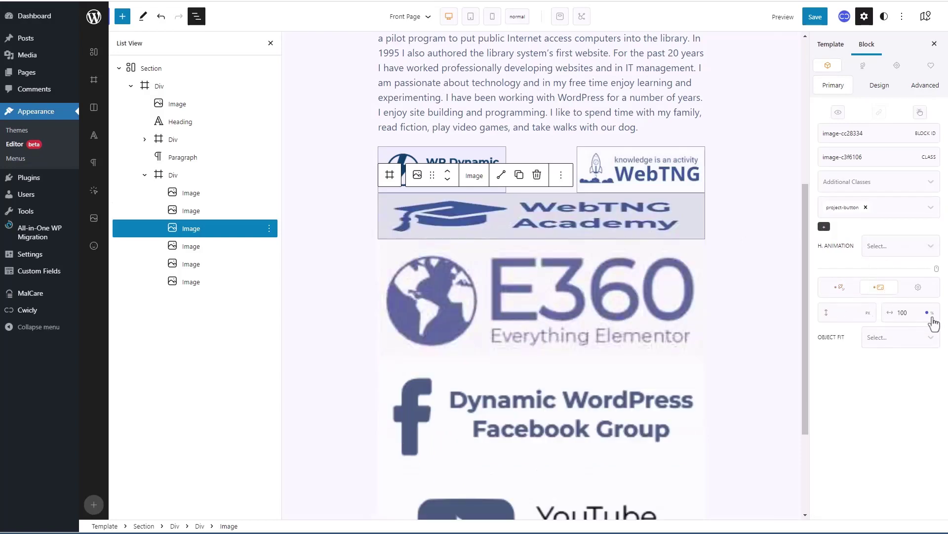
left_click(927, 313)
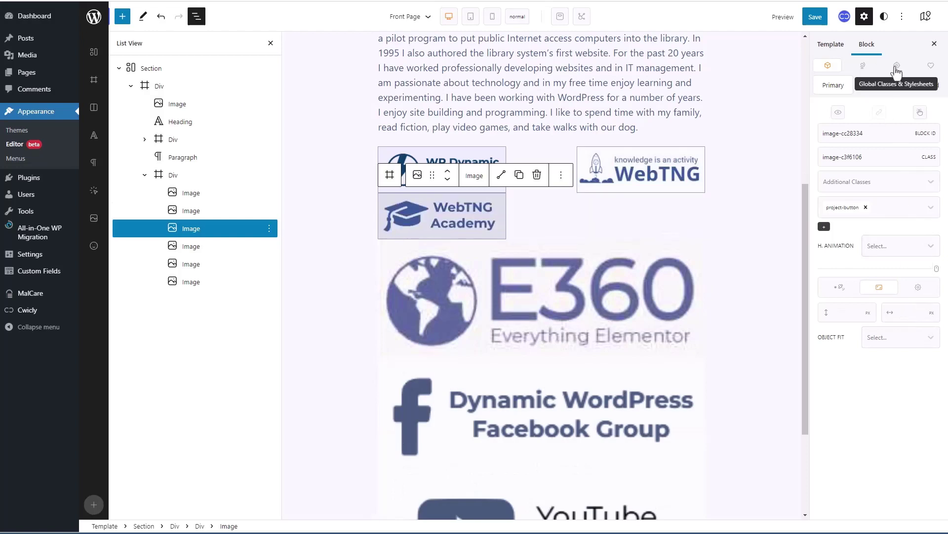
Assign the project-button global class to the E360 Everything Elementor image and clear its own height and width.
left_click(567, 296)
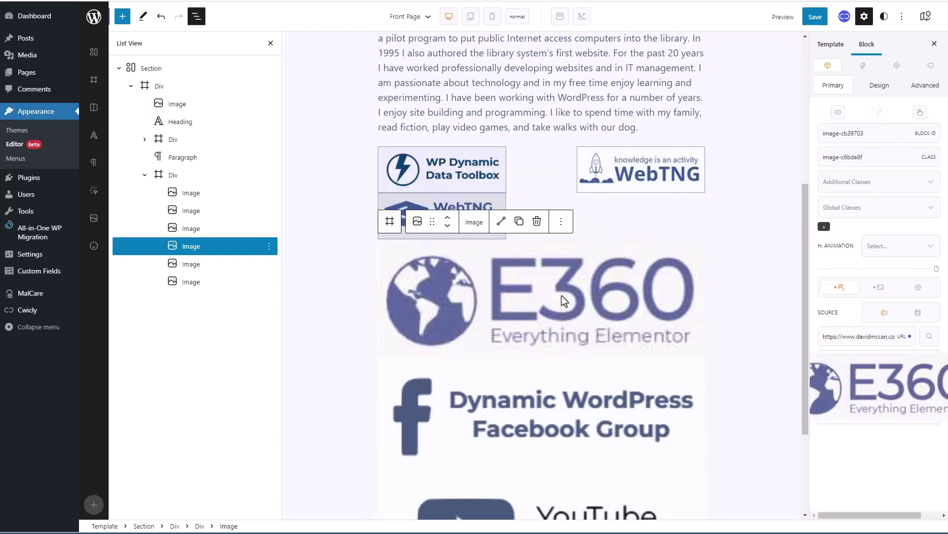
left_click(849, 210)
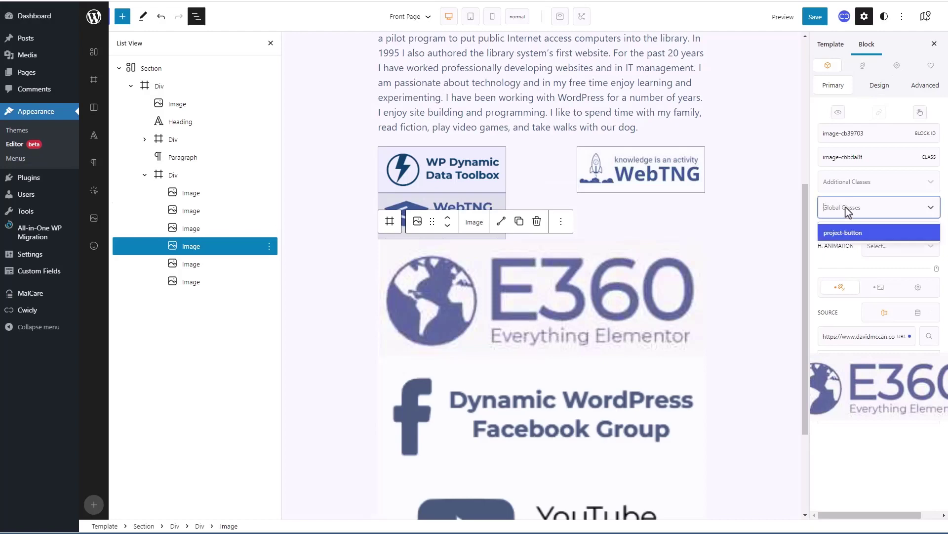
left_click(847, 233)
left_click(879, 288)
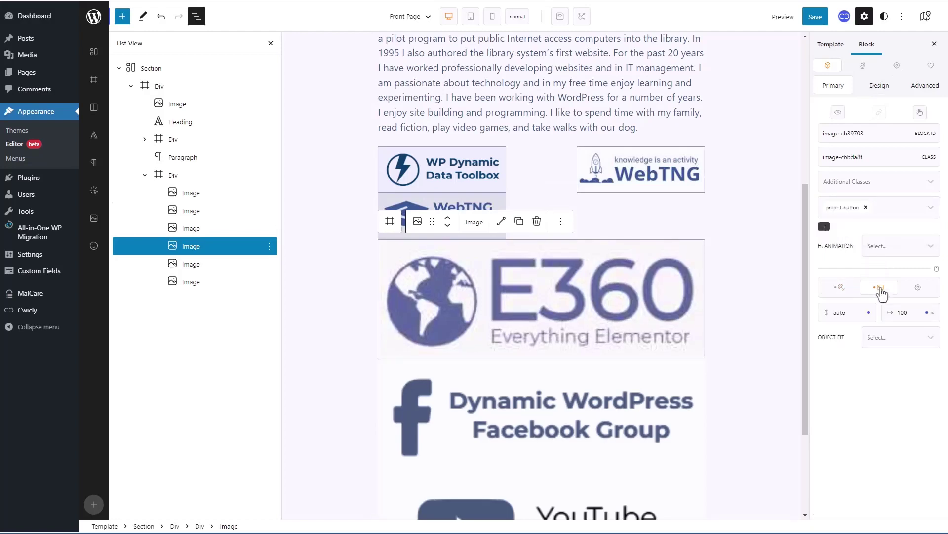
left_click(870, 312)
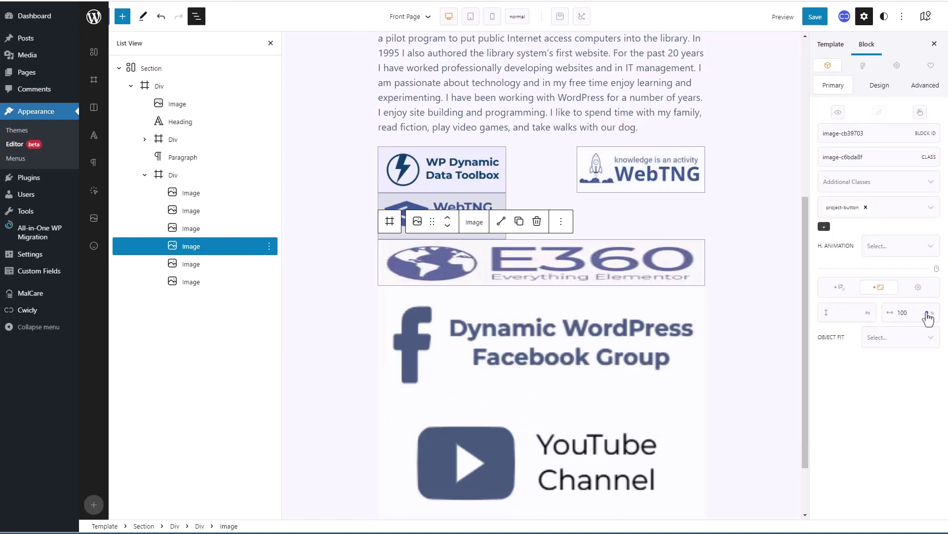
left_click(928, 316)
Assign the project-button global class to the Dynamic WordPress Facebook Group image and clear its own height and width.
left_click(527, 300)
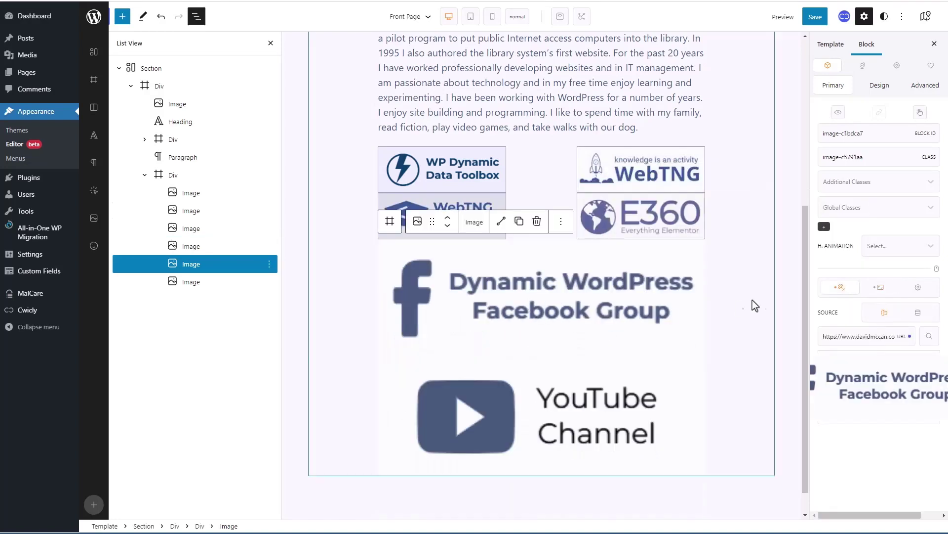
left_click(867, 208)
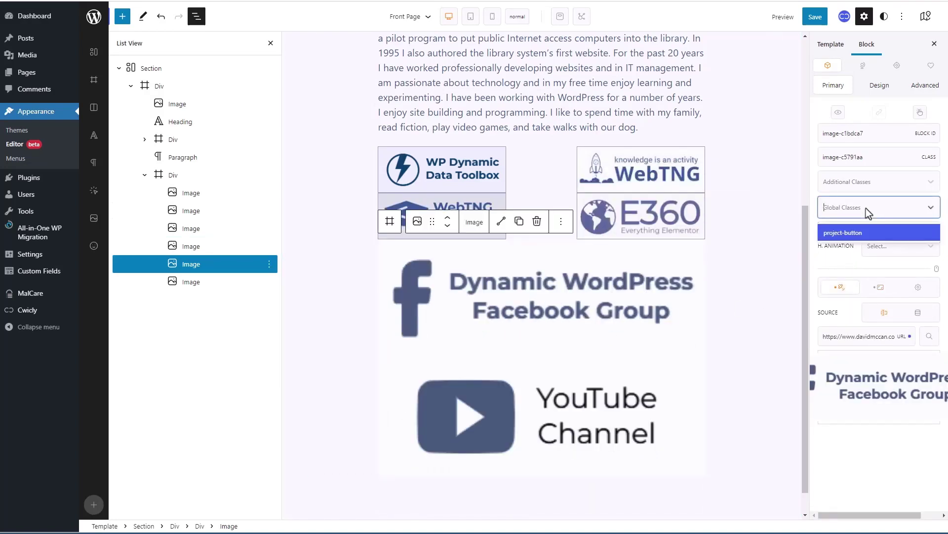
left_click(858, 233)
left_click(889, 297)
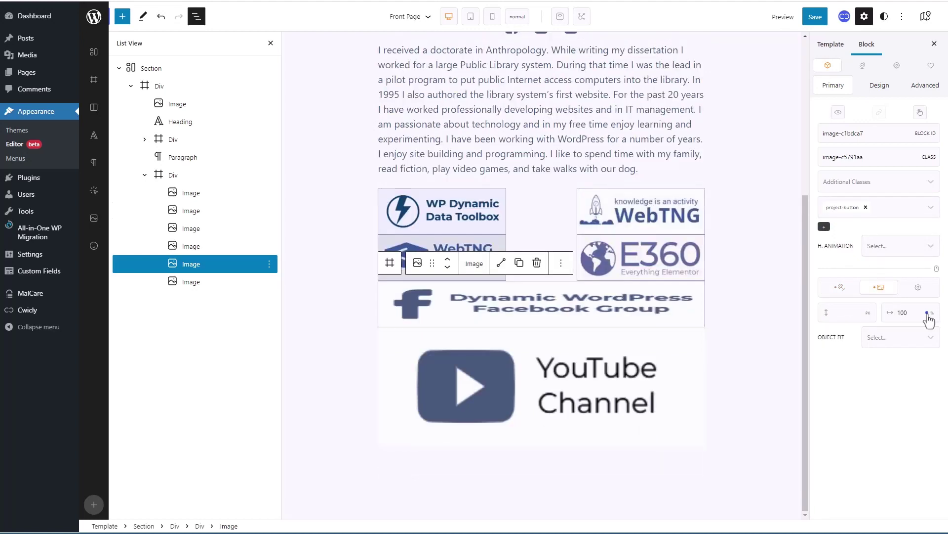
Assign the project-button global class to the YouTube Channel image and clear its own height and width.
left_click(599, 390)
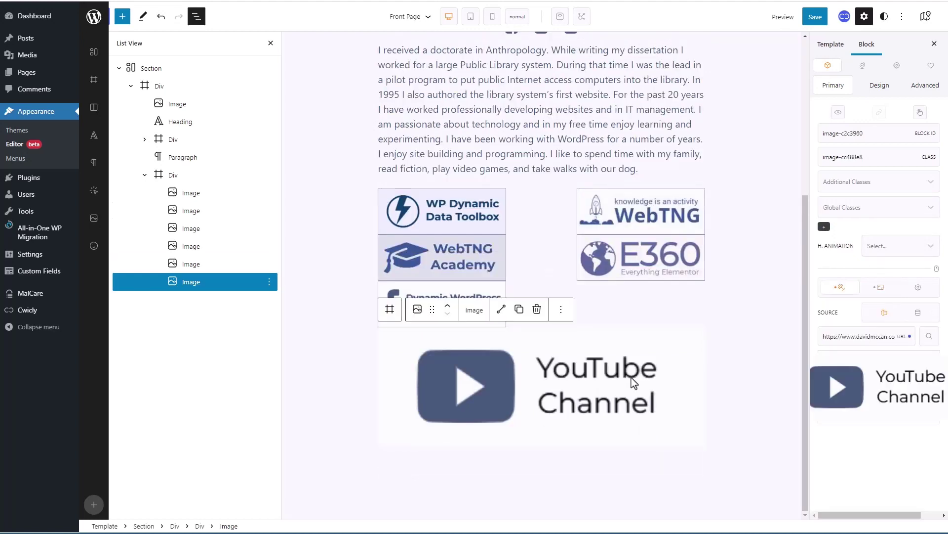
left_click(842, 214)
left_click(844, 235)
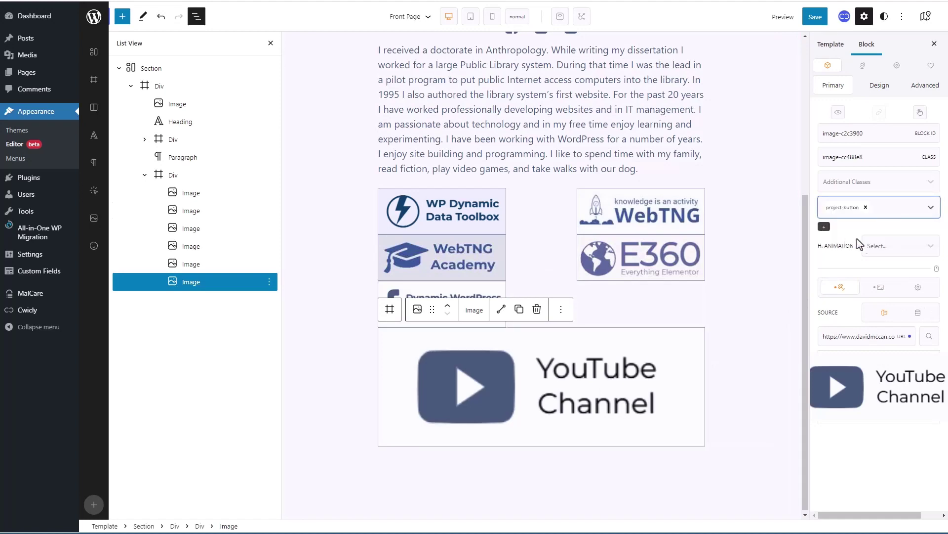
left_click(880, 287)
left_click(868, 313)
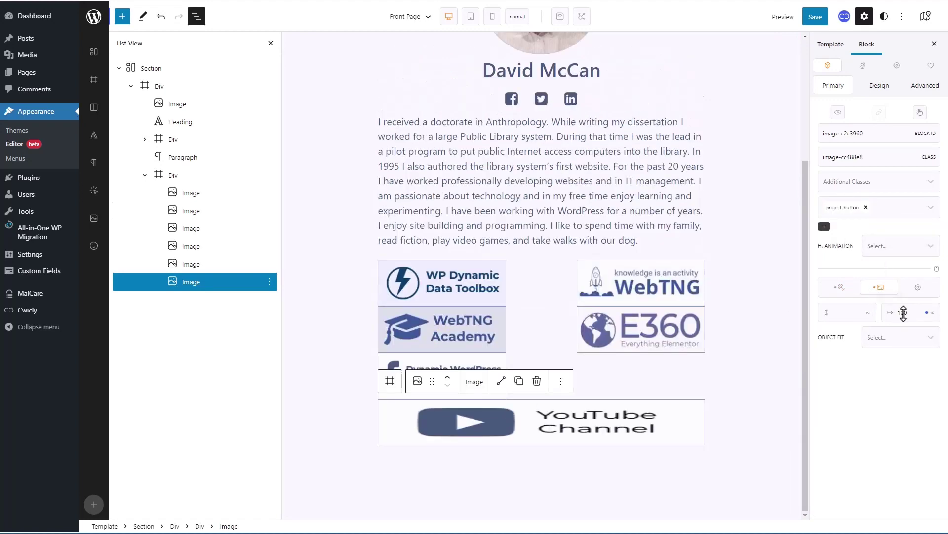
left_click(928, 312)
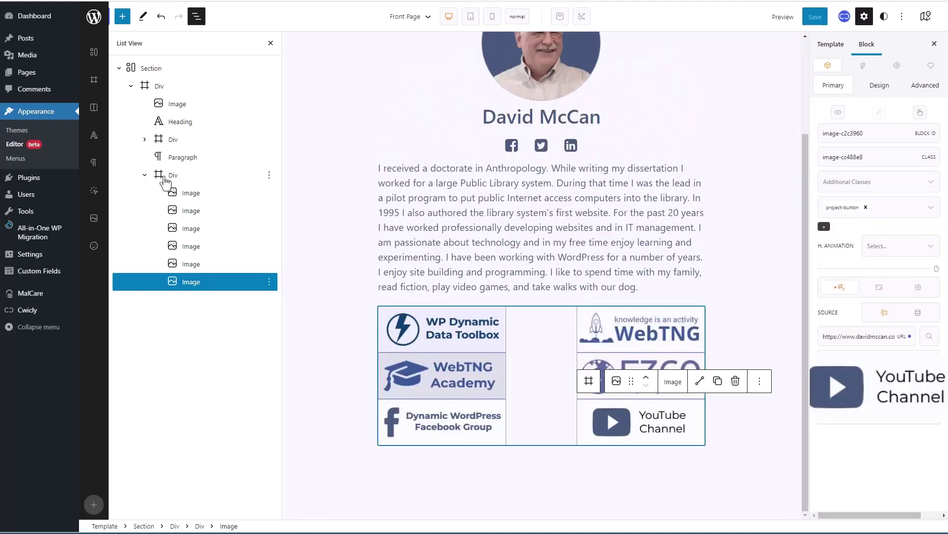
Justify the button images' container div with space-around, set its row gap to 5 px, and save the template.
left_click(163, 179)
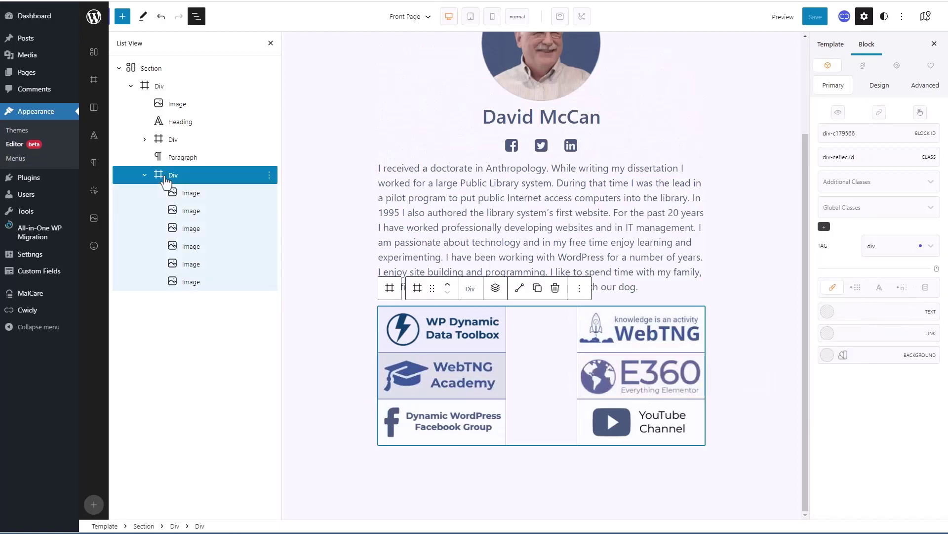
left_click(858, 288)
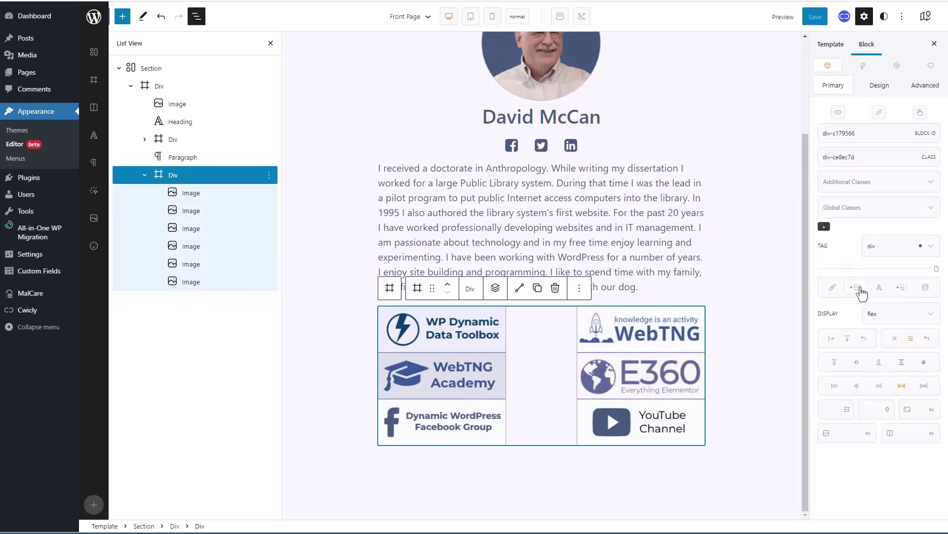
left_click(924, 386)
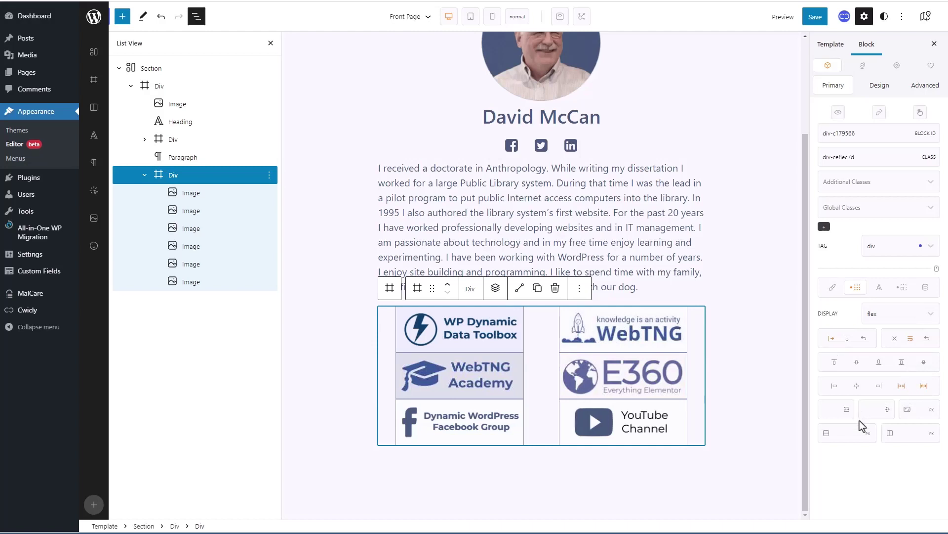
left_click(848, 434)
type("5")
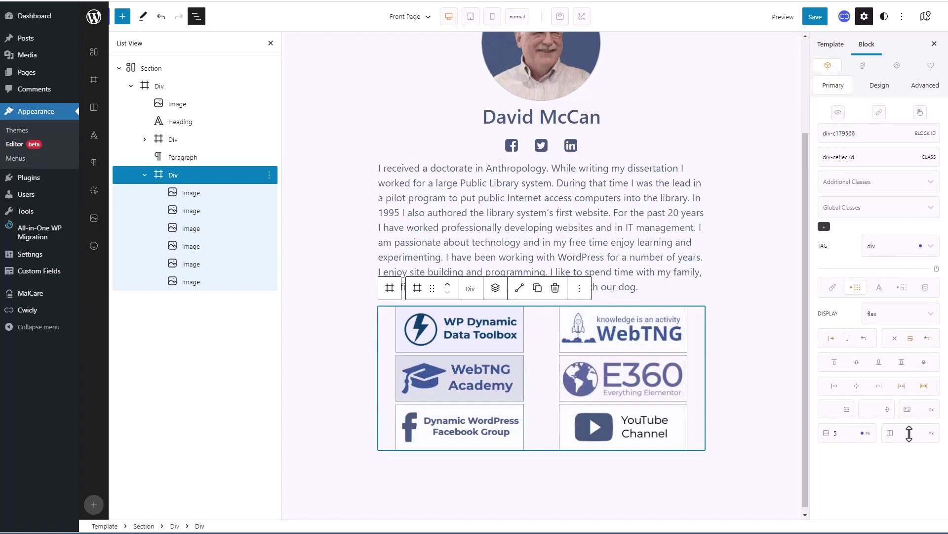
left_click(321, 323)
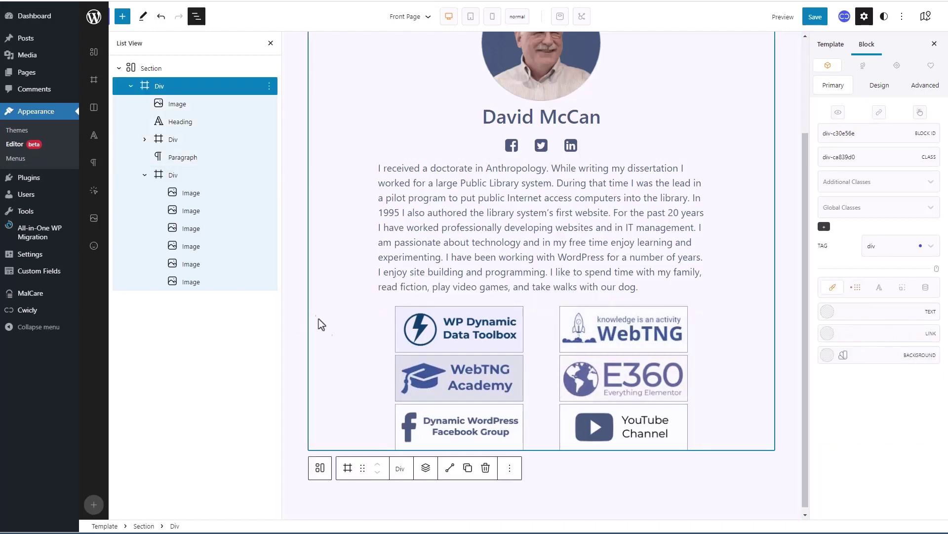
left_click(815, 17)
left_click(845, 35)
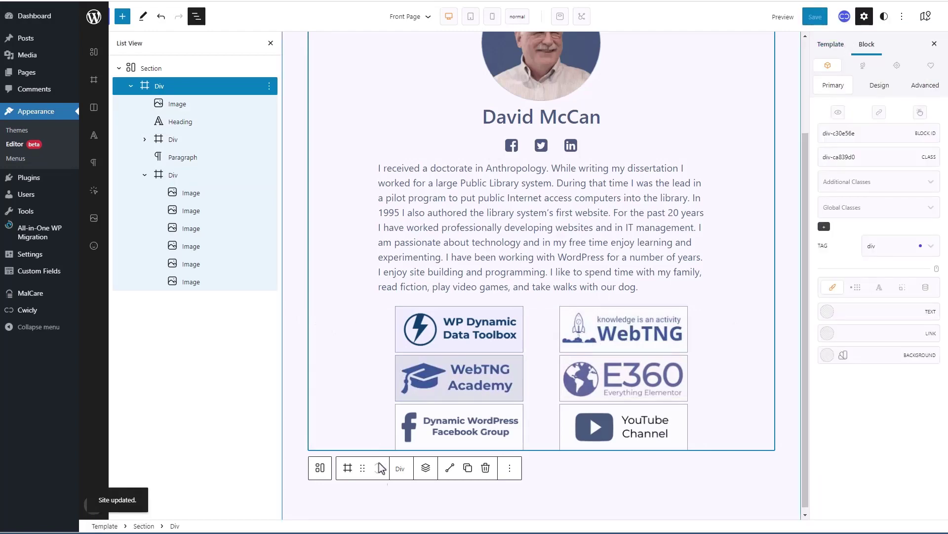
Switch to the live site's browser window and run a new mobile Lighthouse report on the page load.
mouse_move(374, 532)
left_click(483, 502)
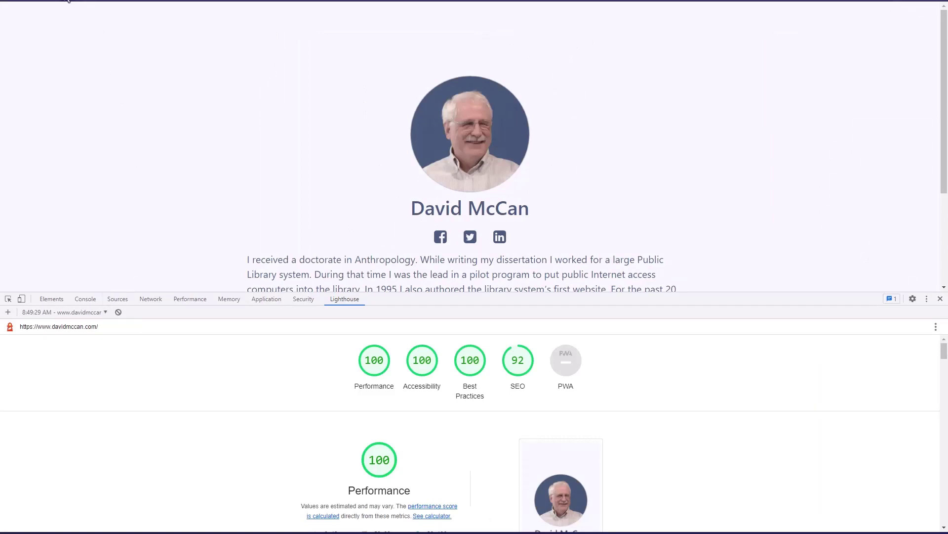
left_click(105, 312)
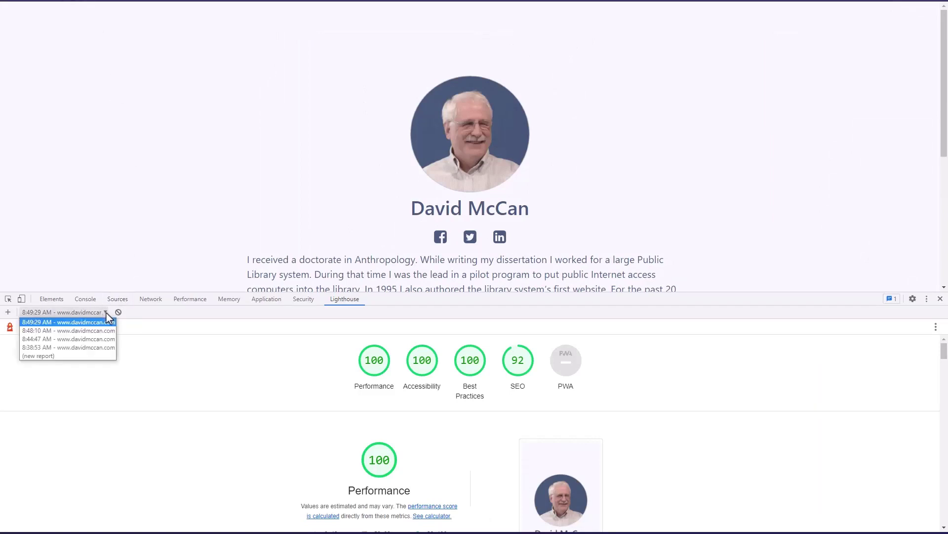
left_click(79, 356)
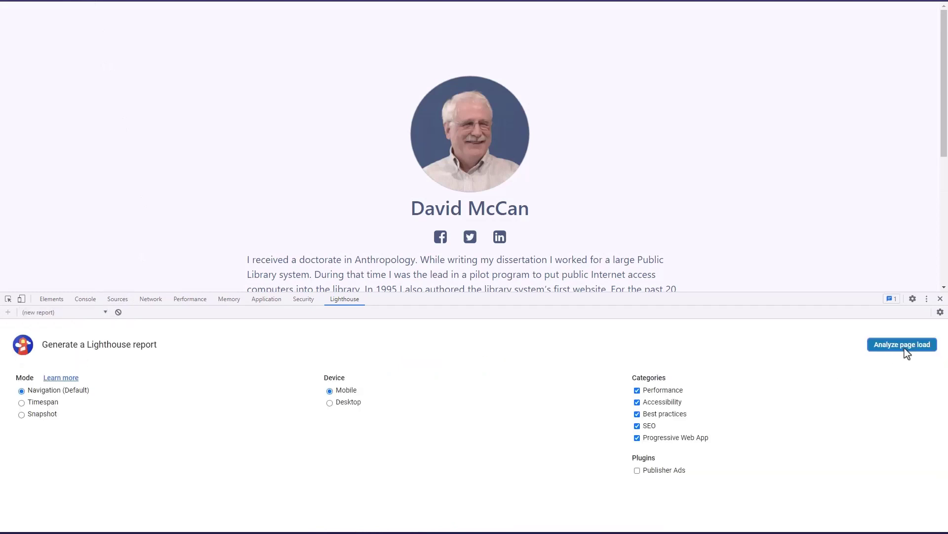
left_click(900, 346)
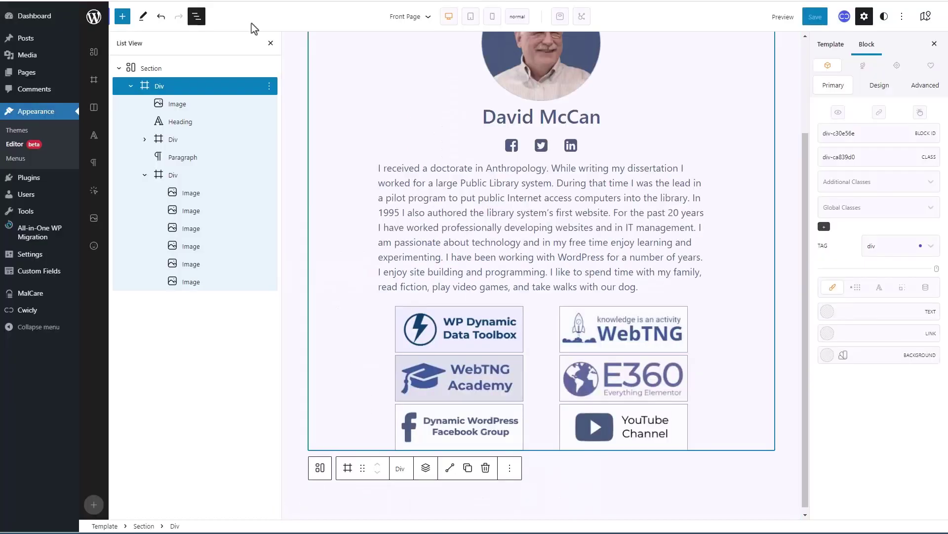
Open the site's dashboard in a new browser tab and view the live front page with its button images.
mouse_move(46, 24)
right_click(91, 19)
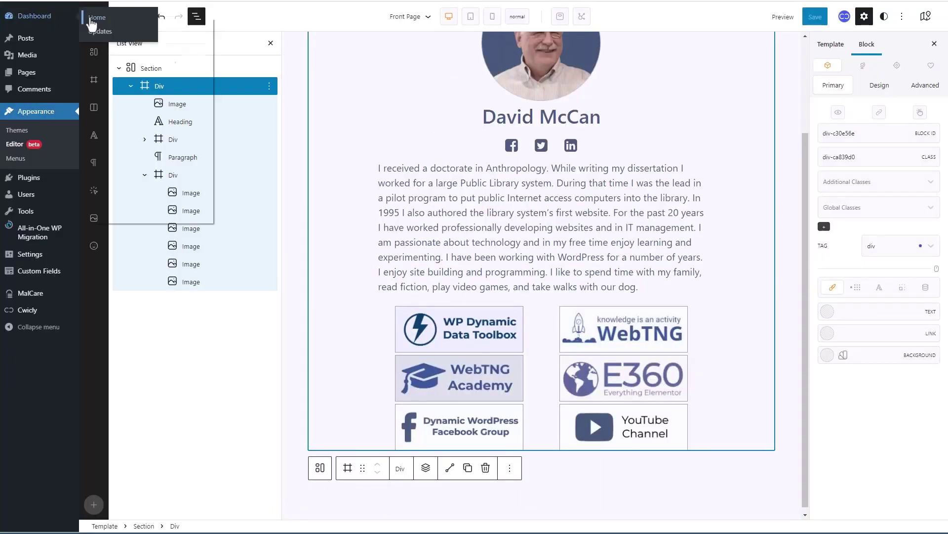
left_click(120, 25)
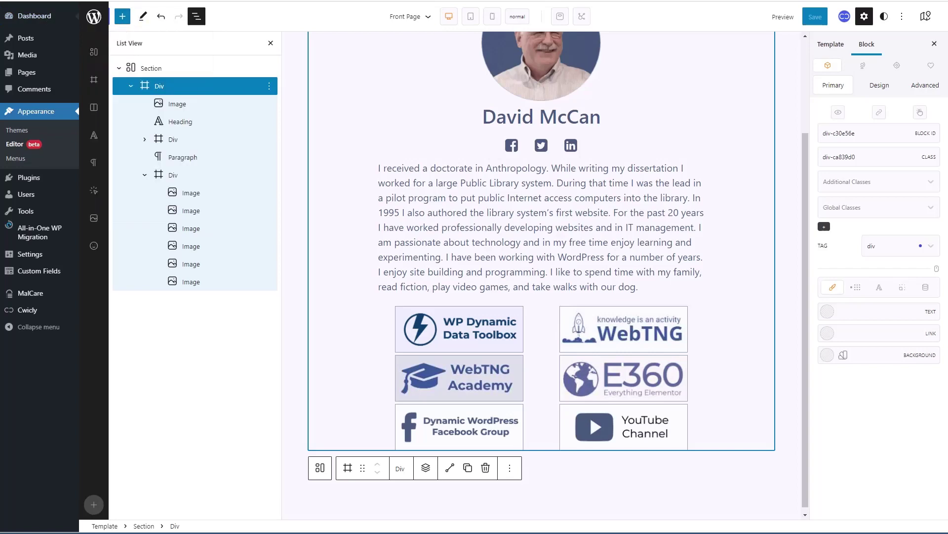
key("ctrl+Tab")
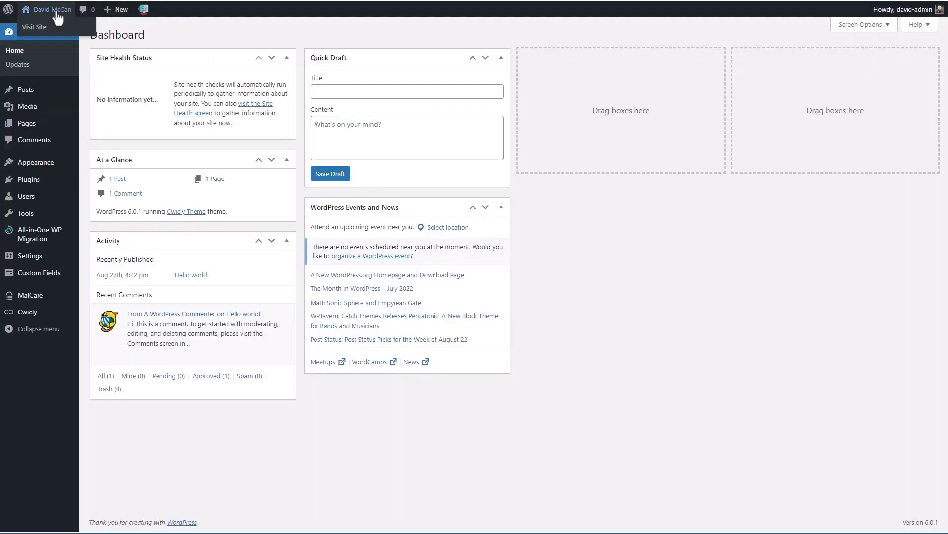
left_click(70, 13)
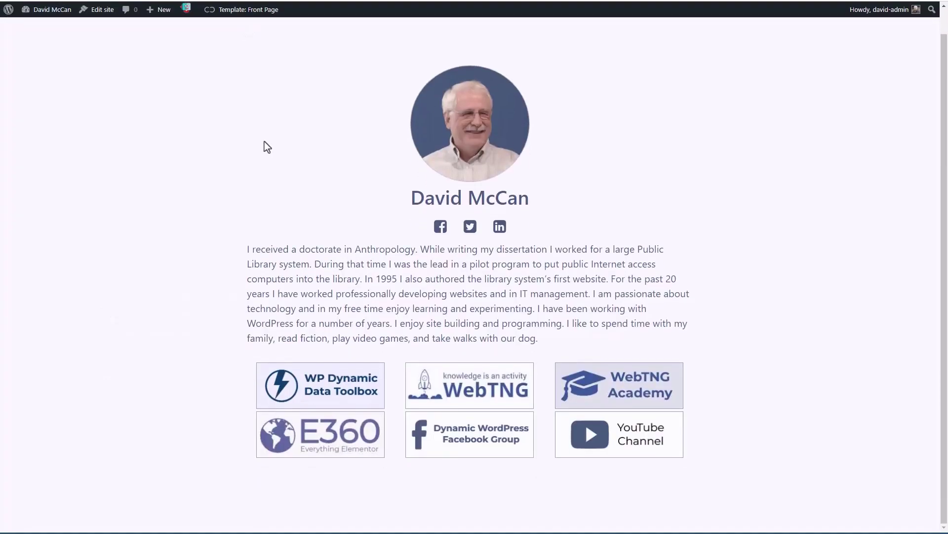
scroll(265, 141, "up", 1)
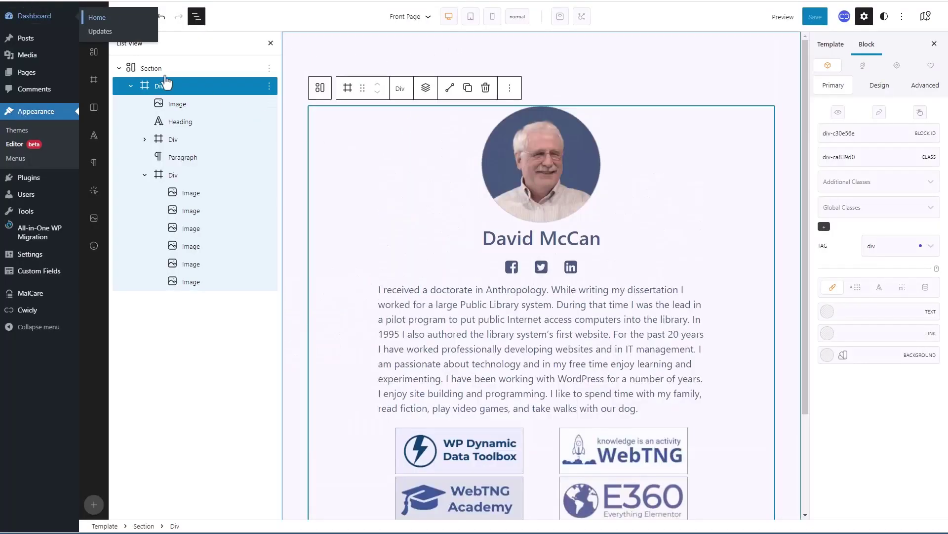
Set the outer Section's top padding to 80 px and save the front page template.
left_click(159, 73)
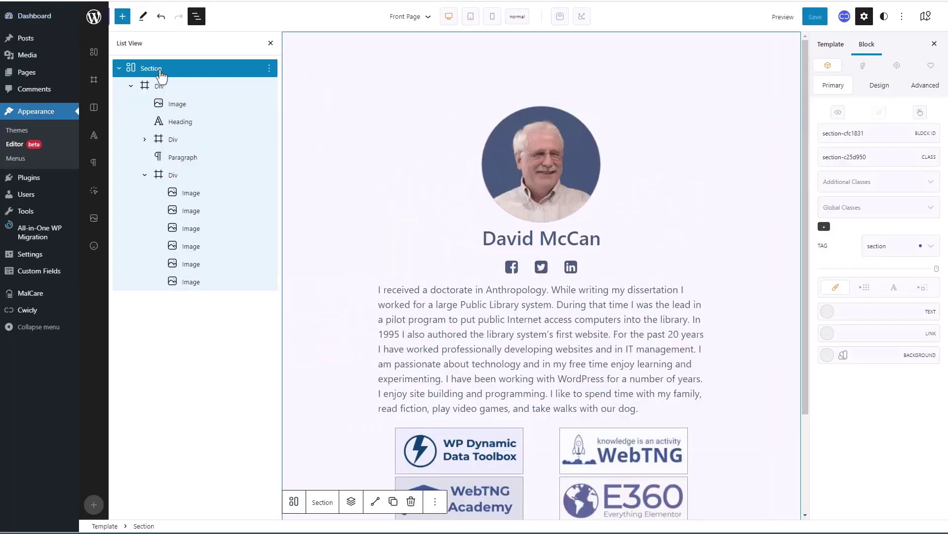
left_click(878, 88)
left_click(926, 115)
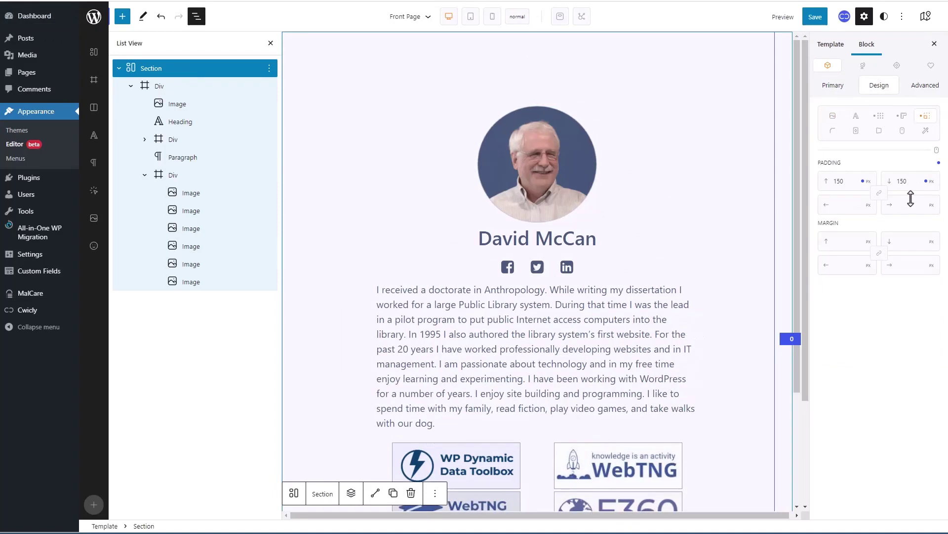
double_click(839, 181)
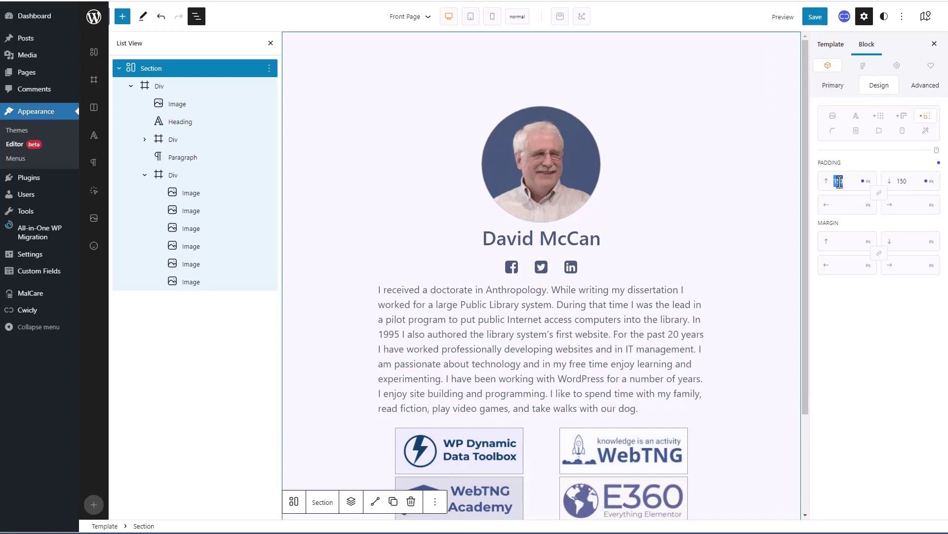
type("75")
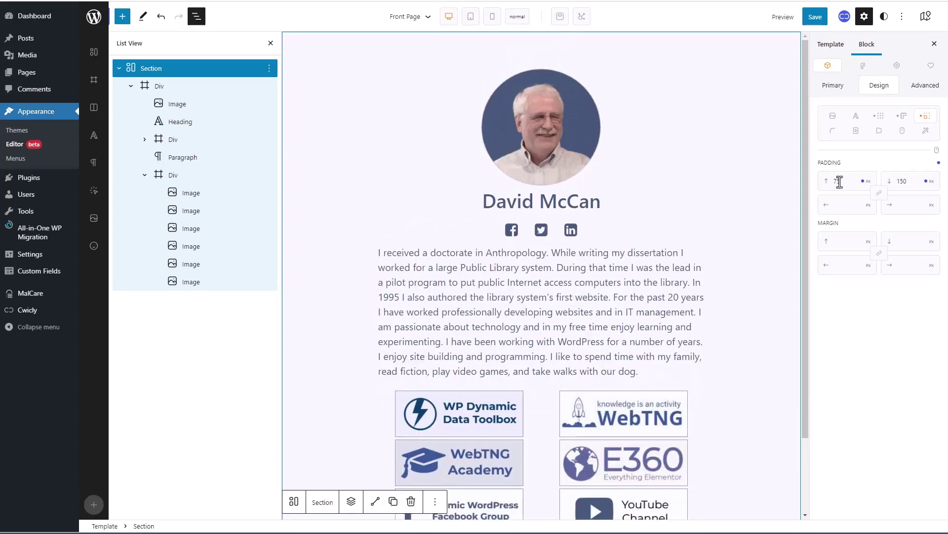
double_click(840, 180)
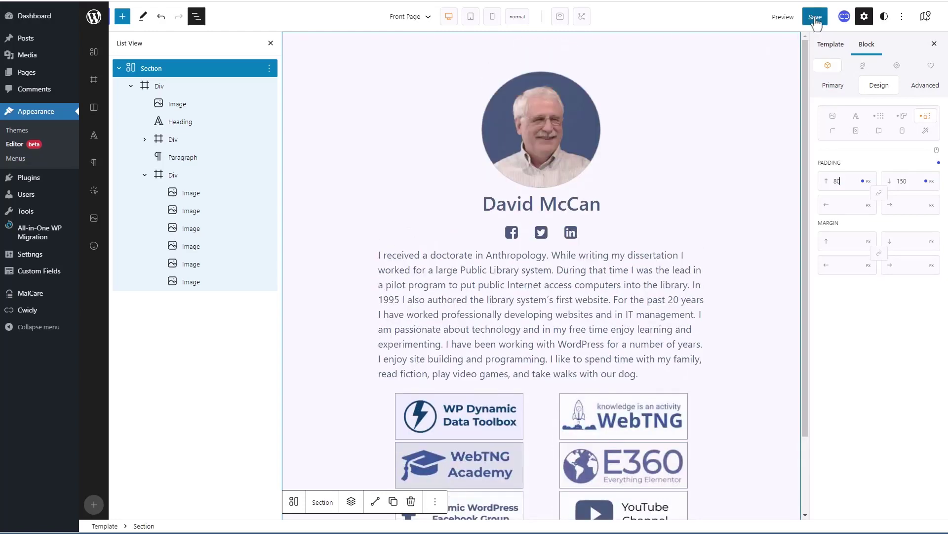
left_click(816, 16)
left_click(846, 36)
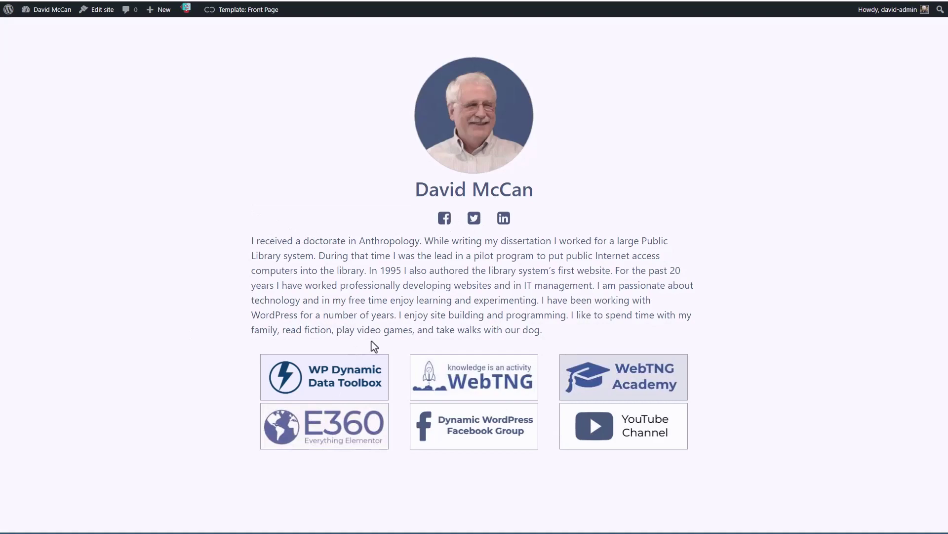
Go from the live front page to the dashboard and open the page for adding new plugins.
mouse_move(47, 9)
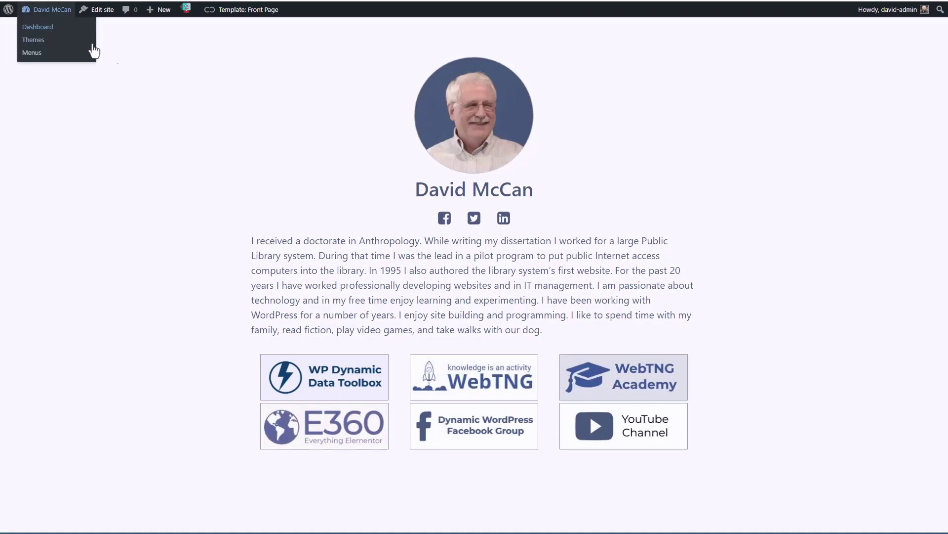
left_click(38, 26)
mouse_move(29, 181)
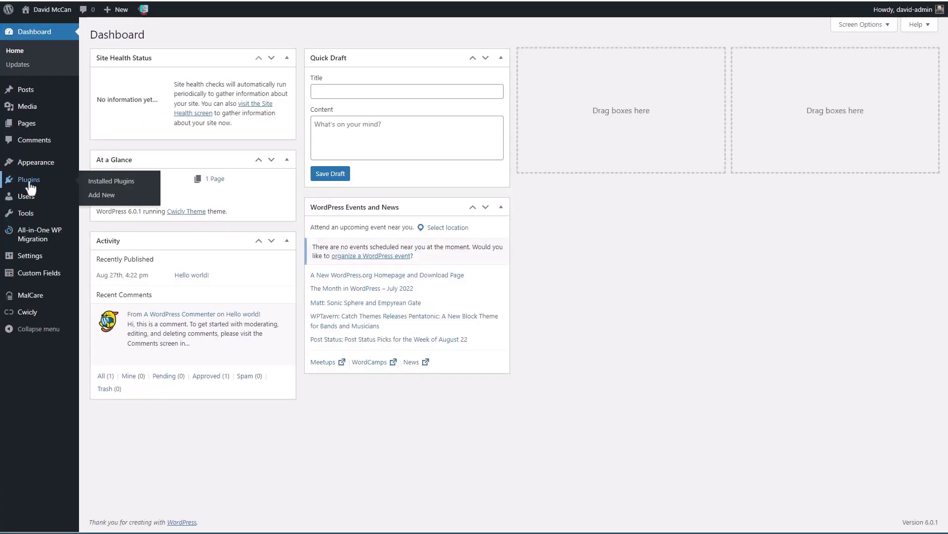
left_click(108, 195)
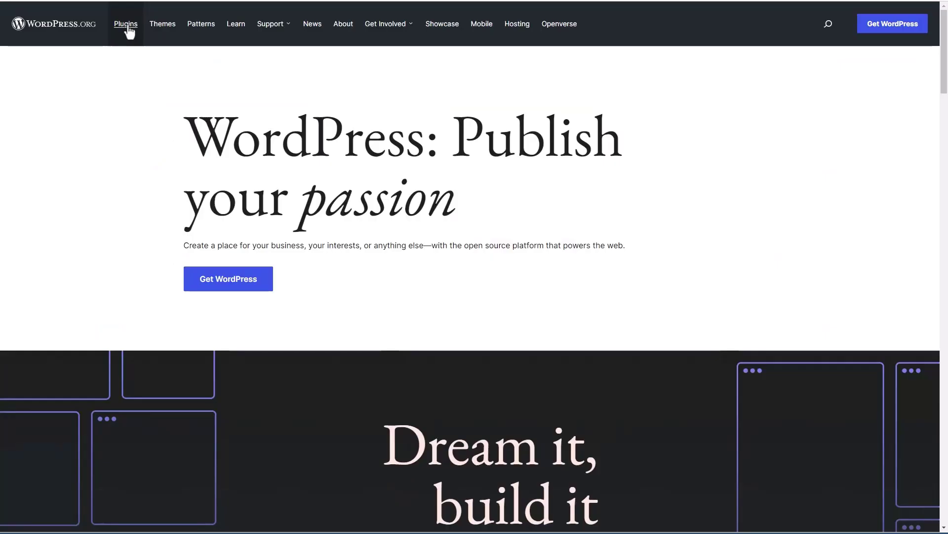
Switch to WordPress.org and search its plugin directory for "simple urls".
left_click(127, 27)
left_click(396, 179)
type("simple urls")
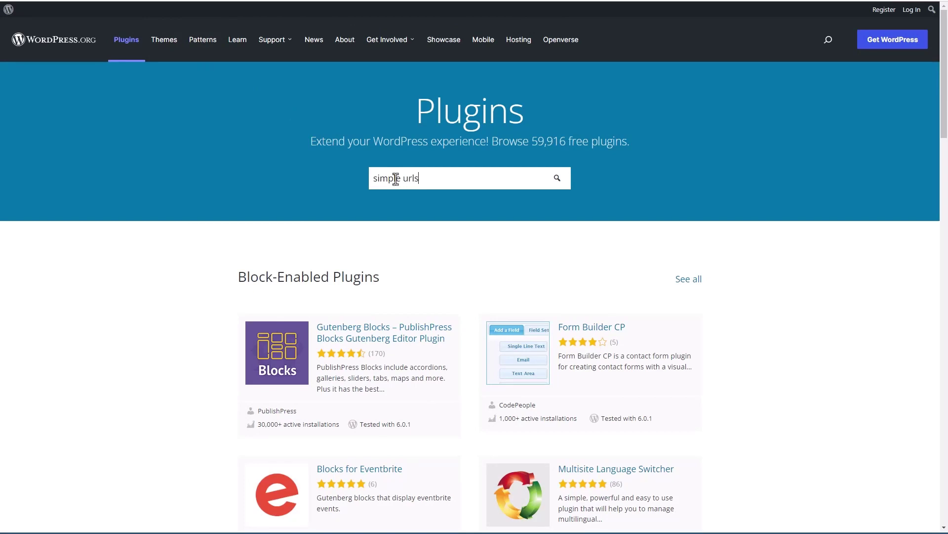
key("Return")
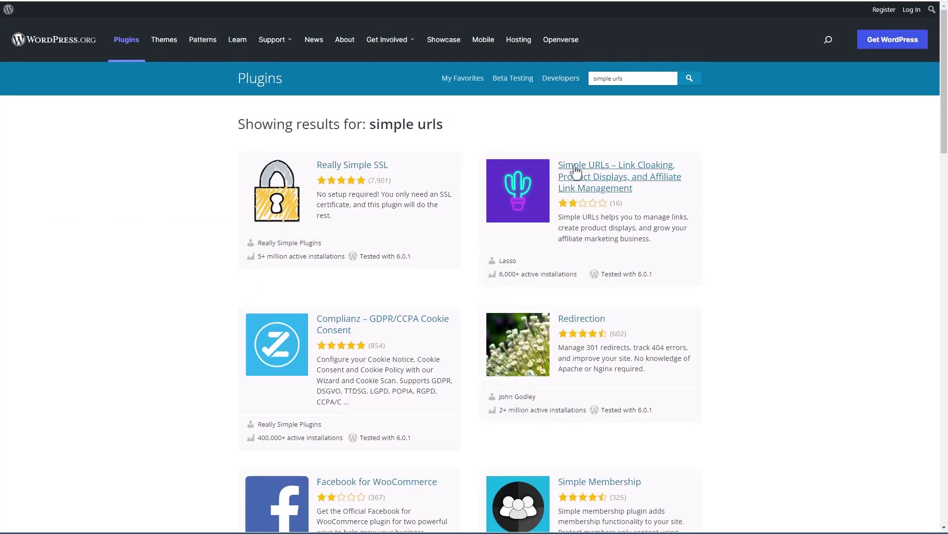
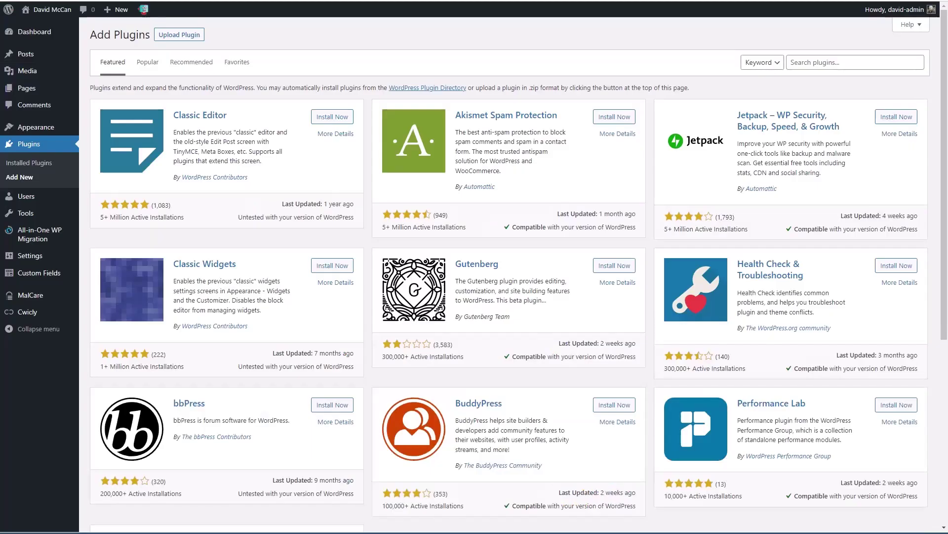
Install the plugin from the uploaded file clean-urls.zip and activate it.
left_click(190, 43)
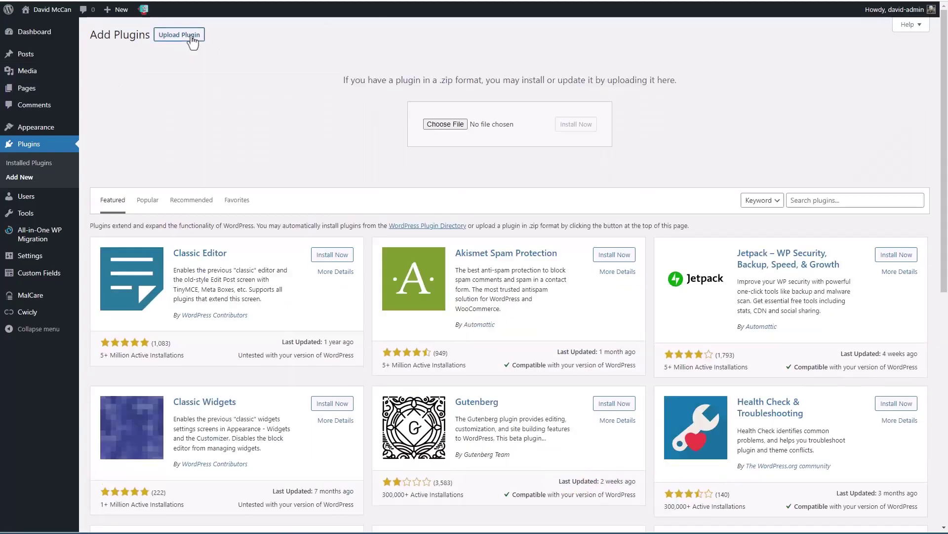
left_click(487, 124)
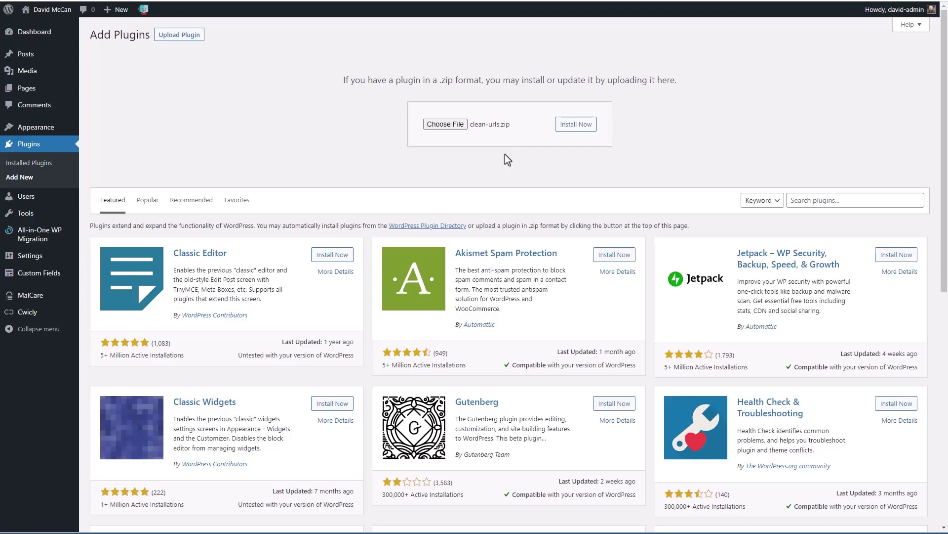
left_click(580, 126)
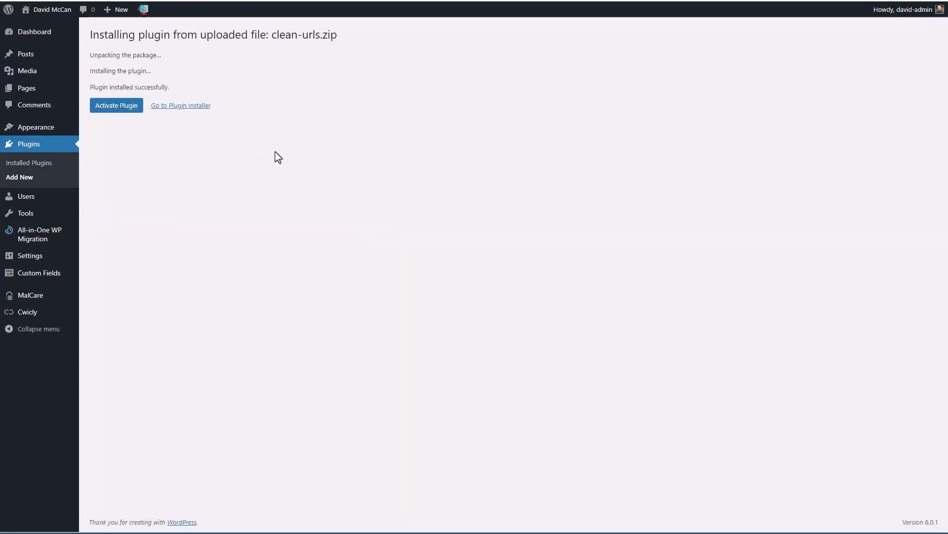
left_click(111, 106)
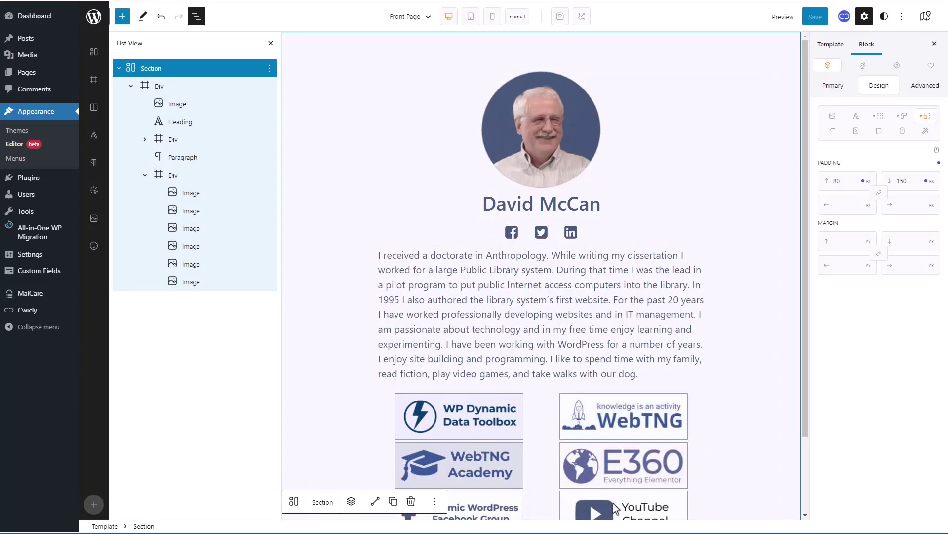
scroll(614, 494, "down", 2)
scroll(608, 485, "up", 2)
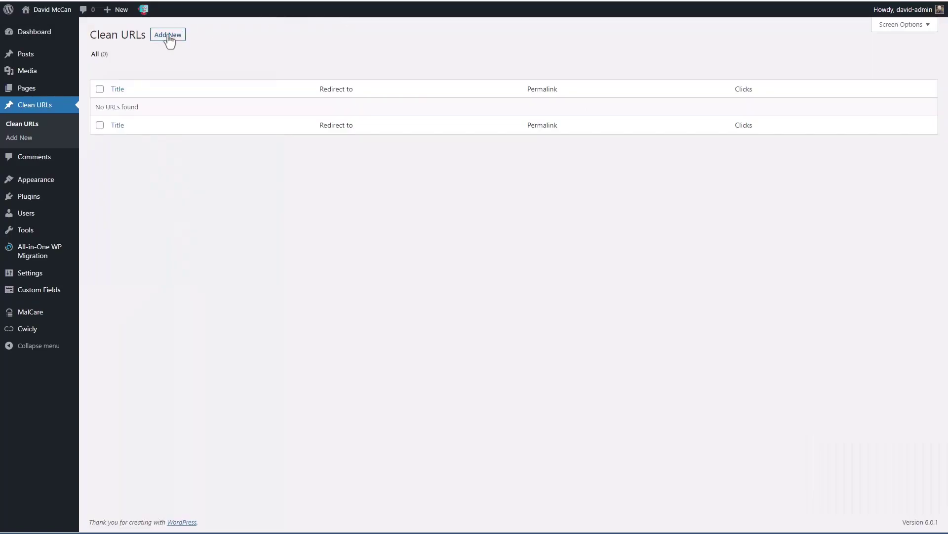
Publish a new Clean URL titled "fb-" plus the site owner's name, redirecting to the owner's Facebook profile address.
left_click(167, 35)
type("fb-davidmccan")
left_click(131, 142)
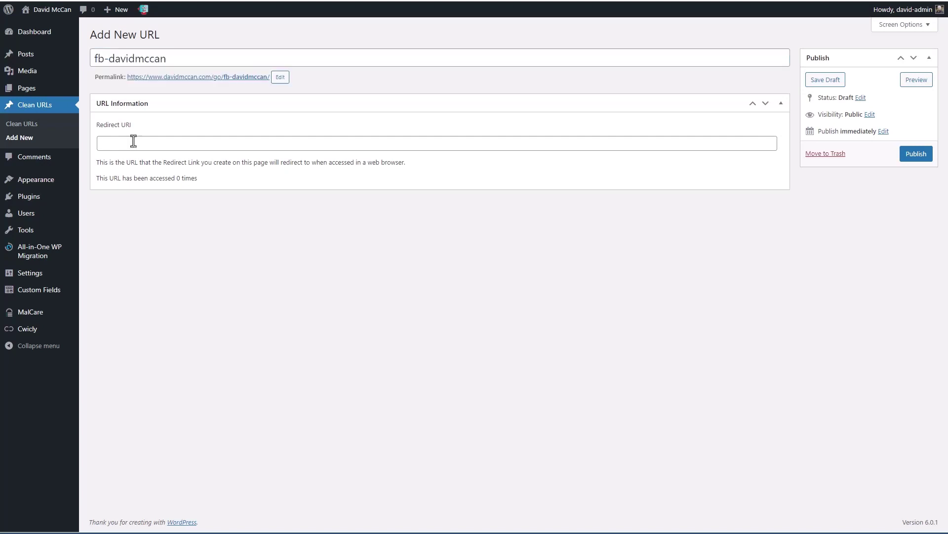
key("ctrl+v")
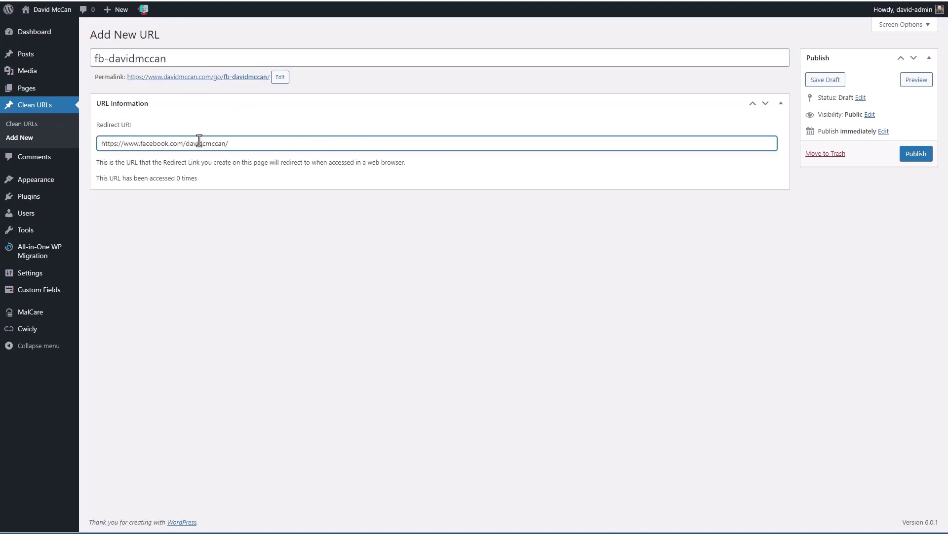
left_click(916, 155)
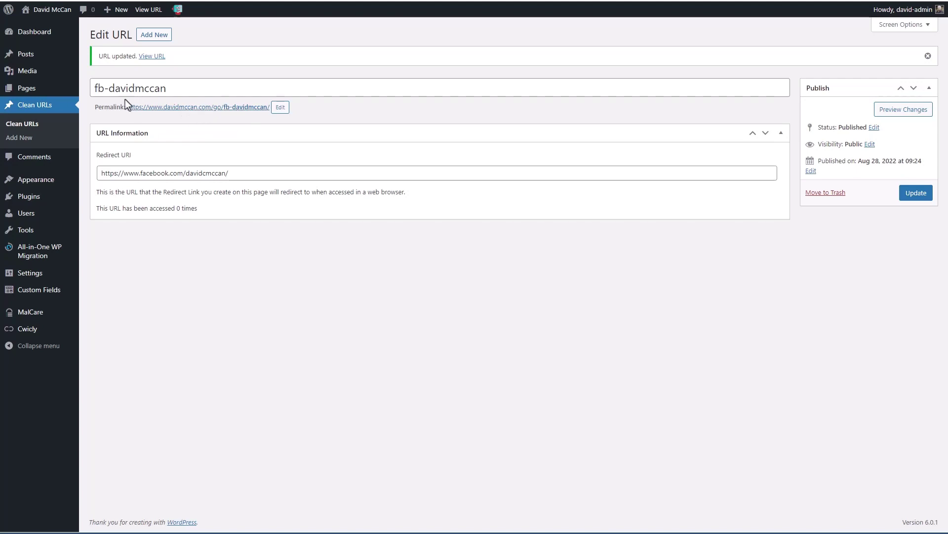
Copy the permalink of the owner's Facebook profile redirect from the Clean URLs list.
left_click(24, 124)
mouse_move(226, 120)
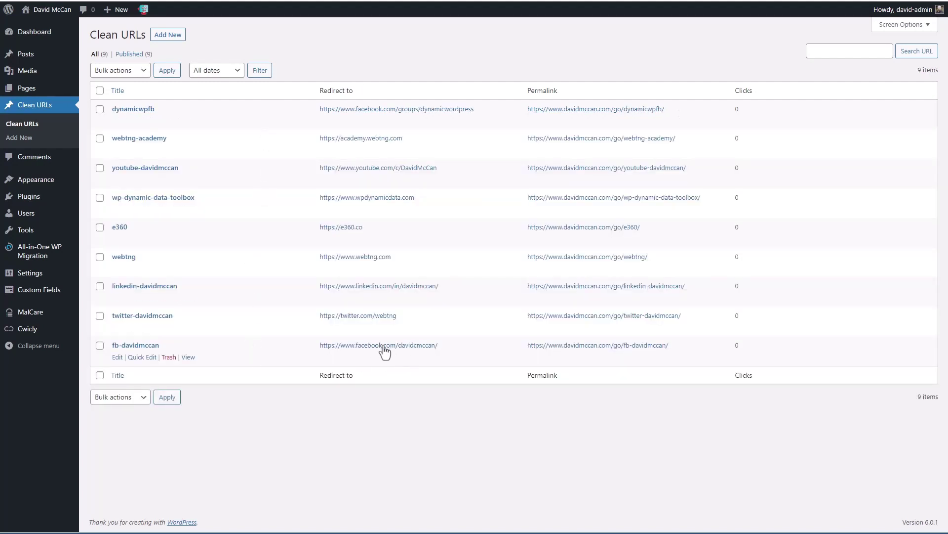
right_click(581, 345)
left_click(657, 251)
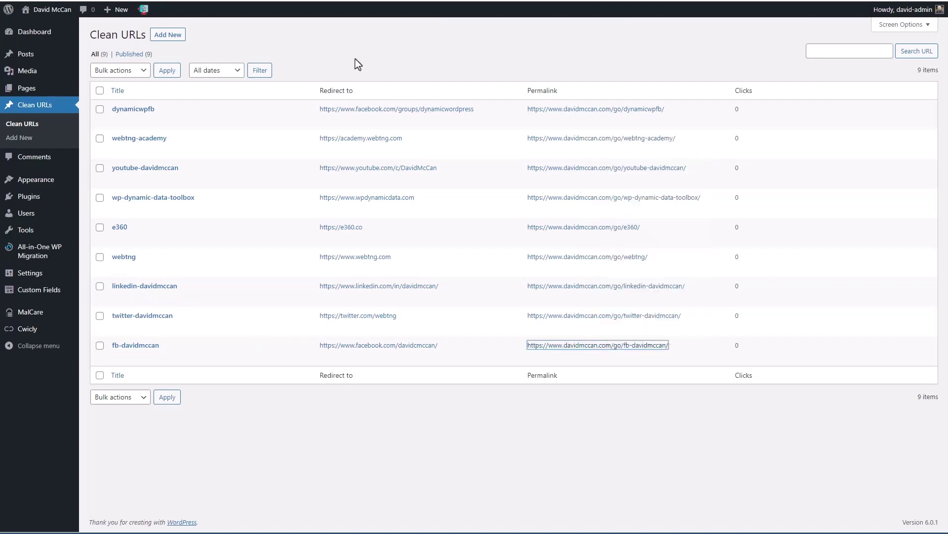
Link the template's Facebook icon to the copied permalink as a static URL, opening in a new tab, with a title of the owner's name plus "on Facebook".
left_click(247, 1)
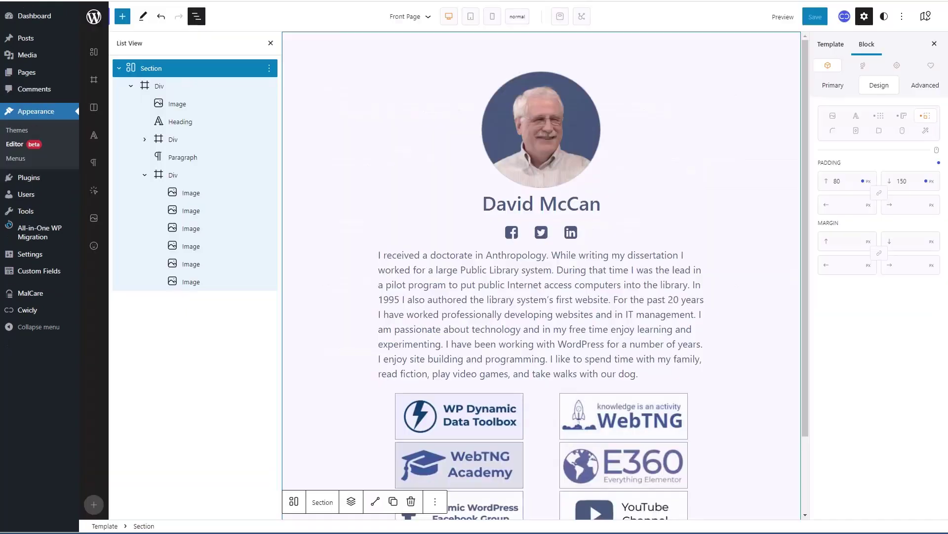
left_click(513, 233)
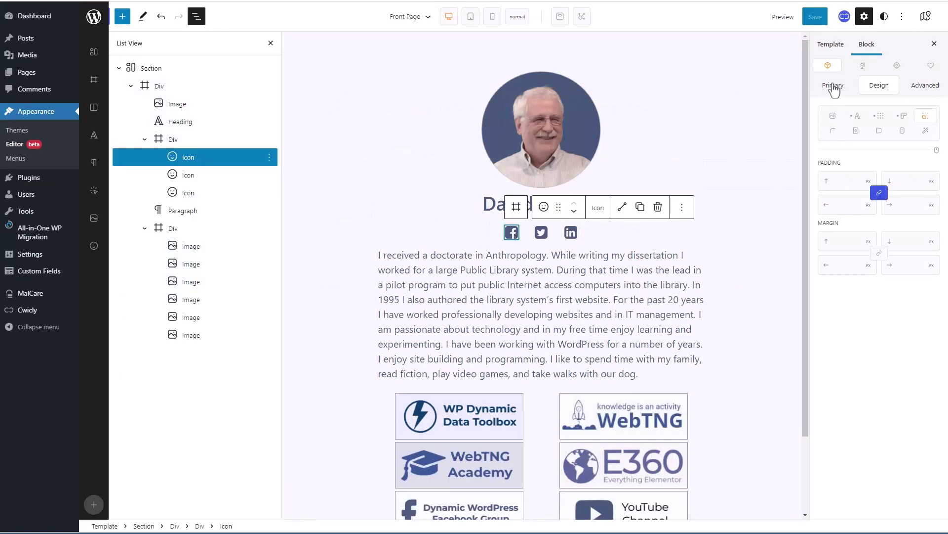
left_click(833, 85)
left_click(880, 114)
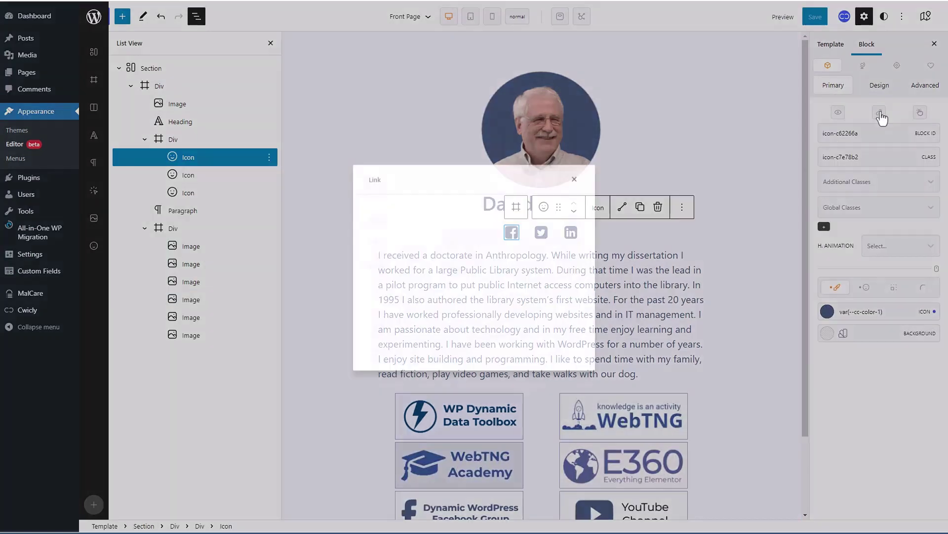
left_click(462, 288)
type("https://www.davidmccan.com/go/fb-davidmccan/")
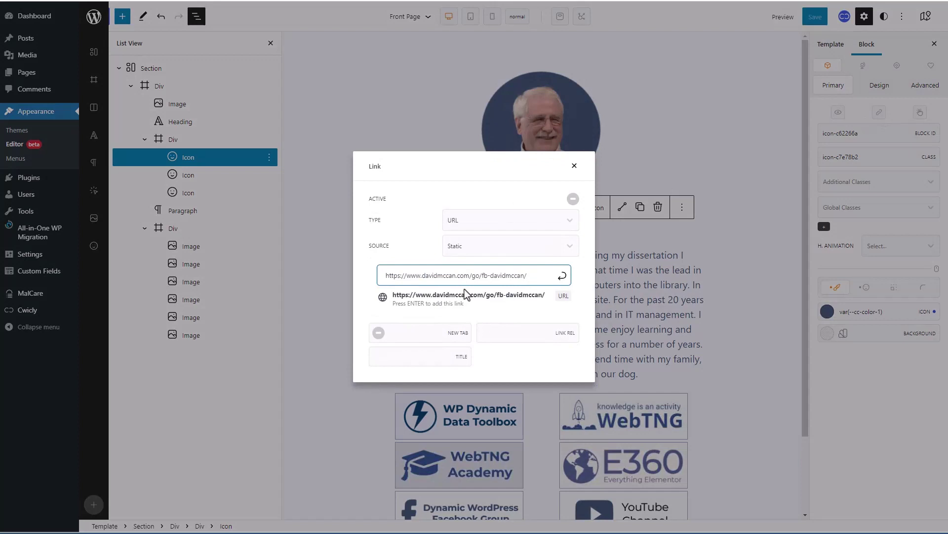
left_click(378, 333)
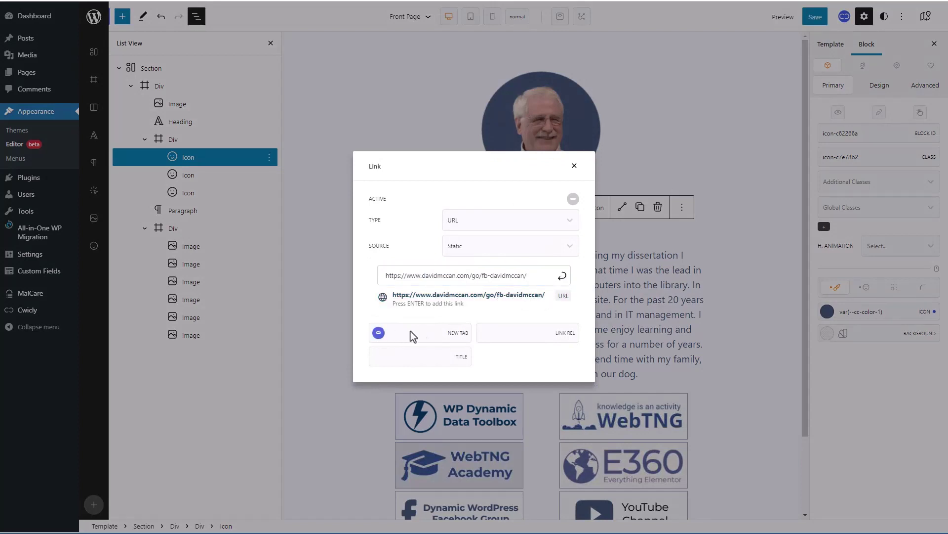
left_click(402, 359)
type("David McCan on Facebook")
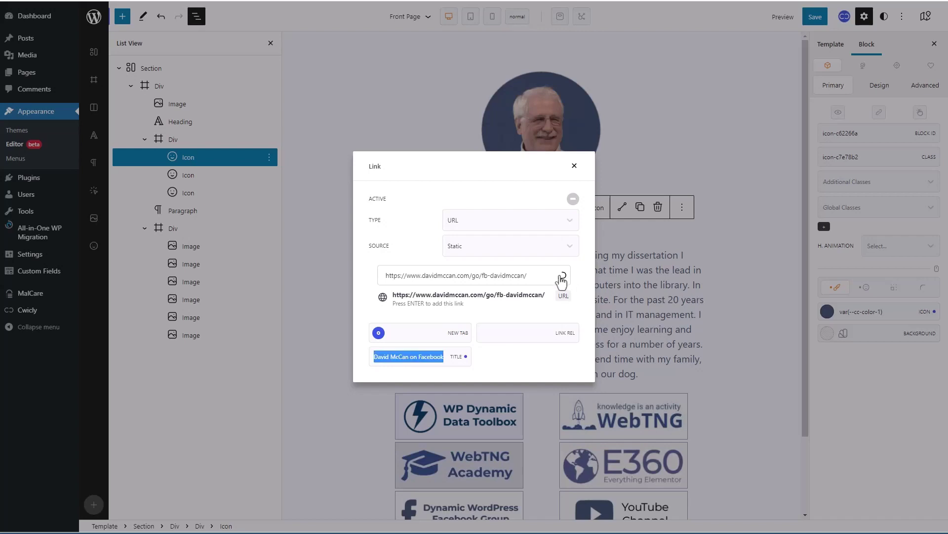
left_click(562, 275)
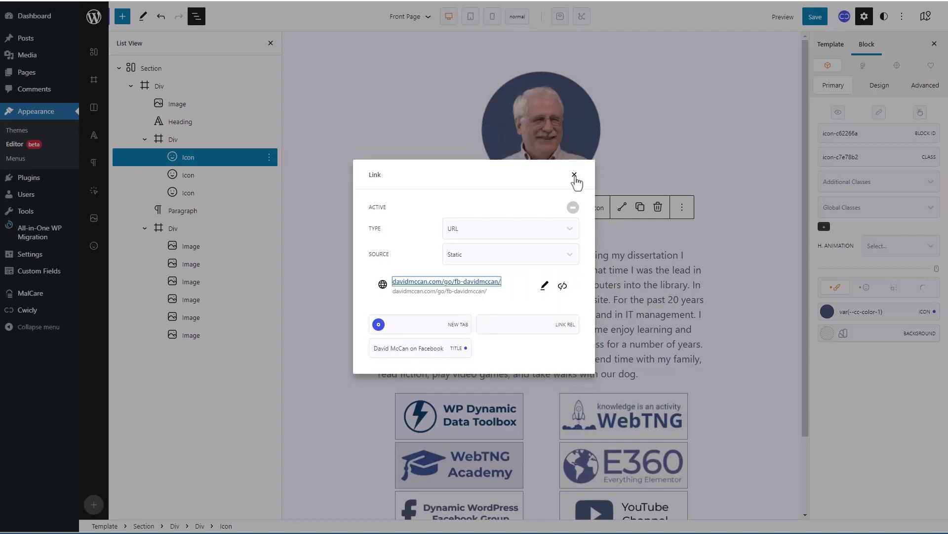
left_click(574, 176)
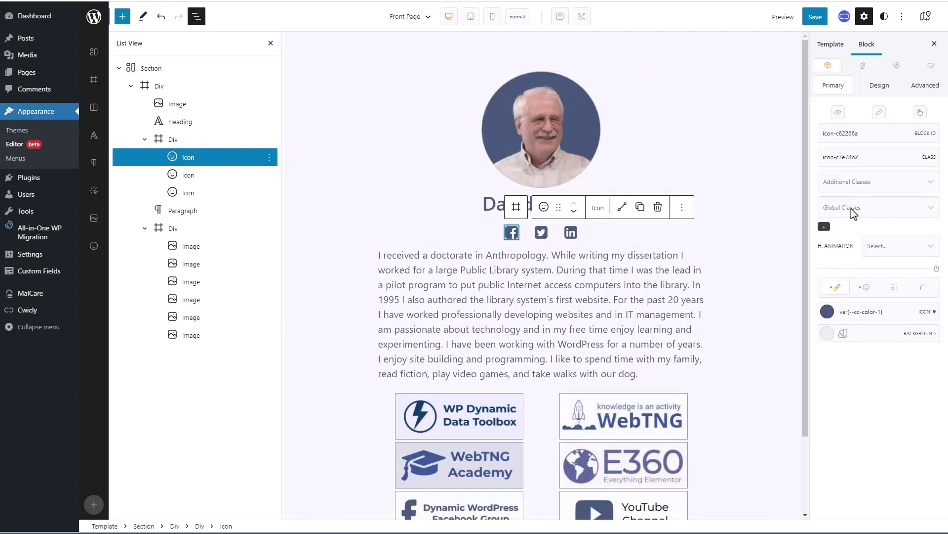
Activate the link on the Facebook icon.
left_click(880, 113)
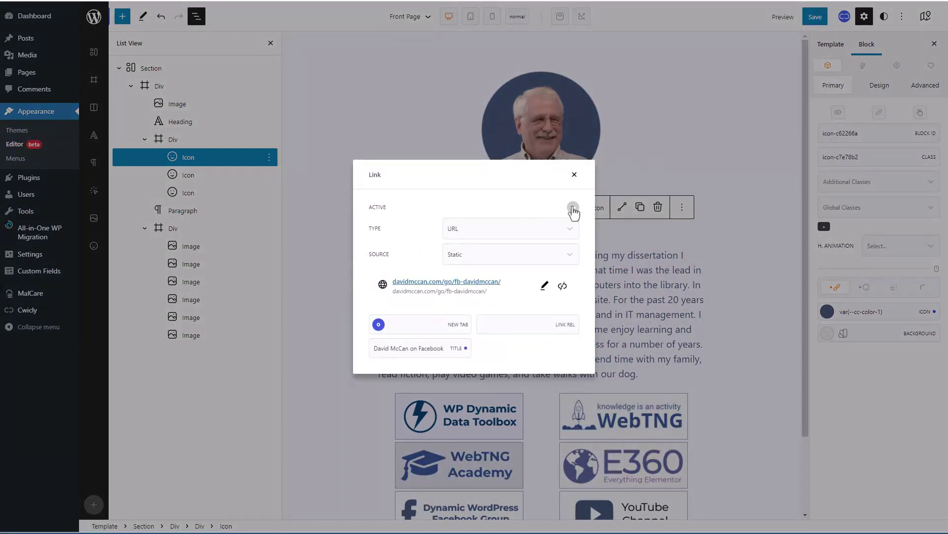
left_click(573, 207)
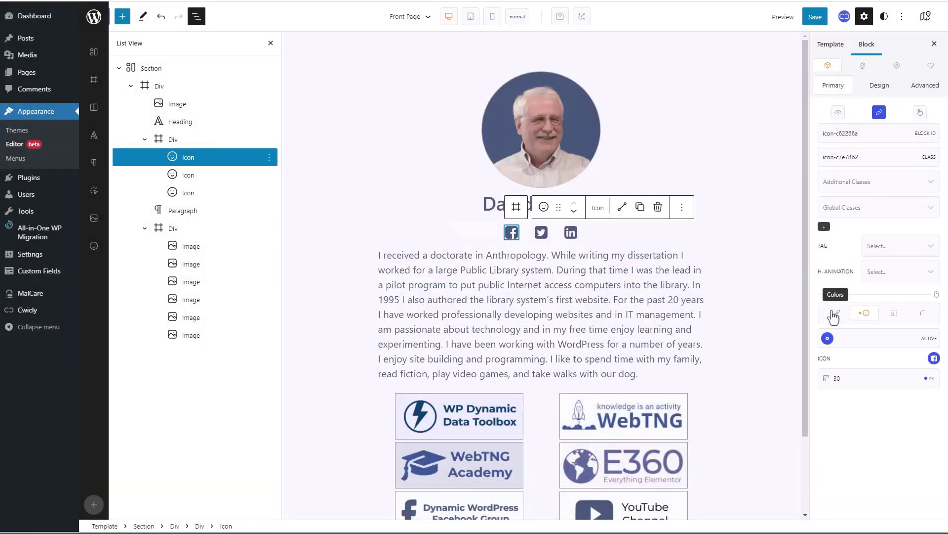
left_click(833, 312)
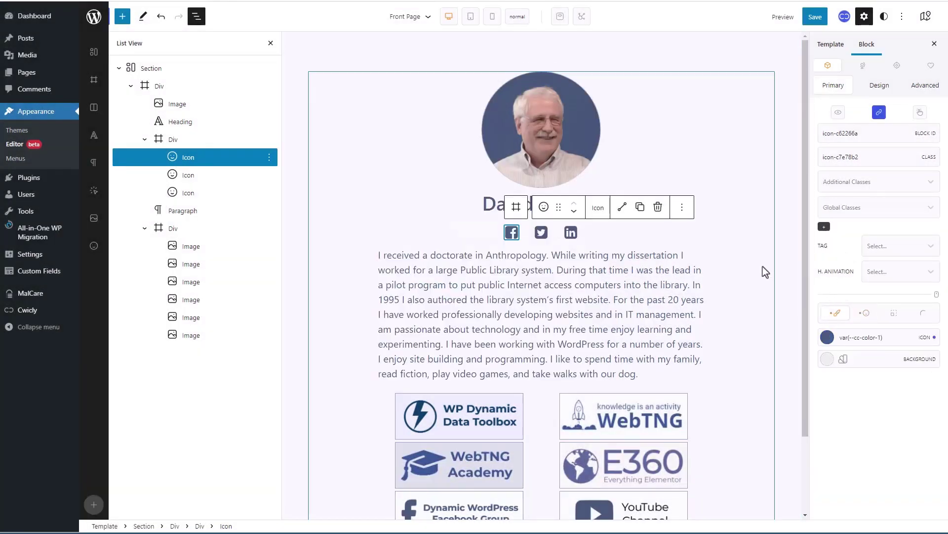
Copy the permalink of the owner's LinkedIn profile redirect from the Clean URLs list.
left_click(542, 234)
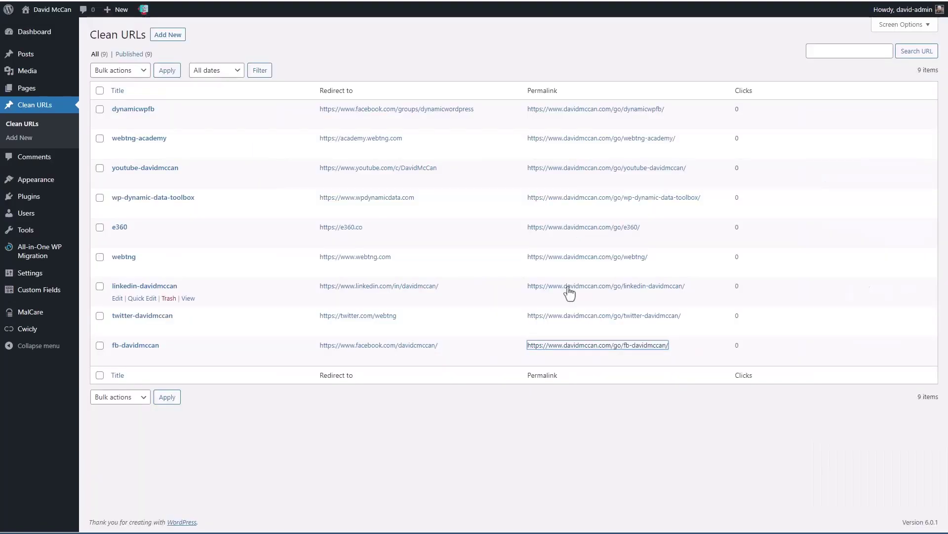
right_click(568, 287)
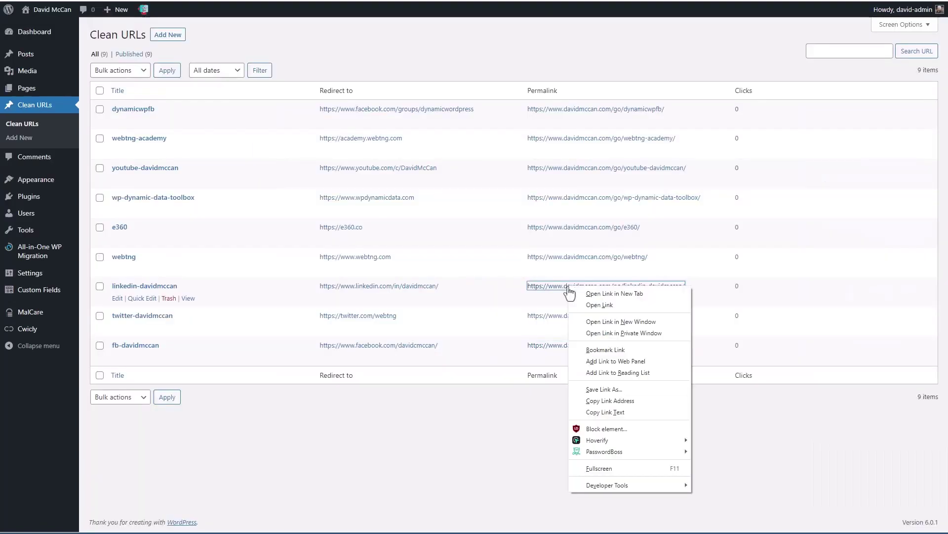
left_click(595, 400)
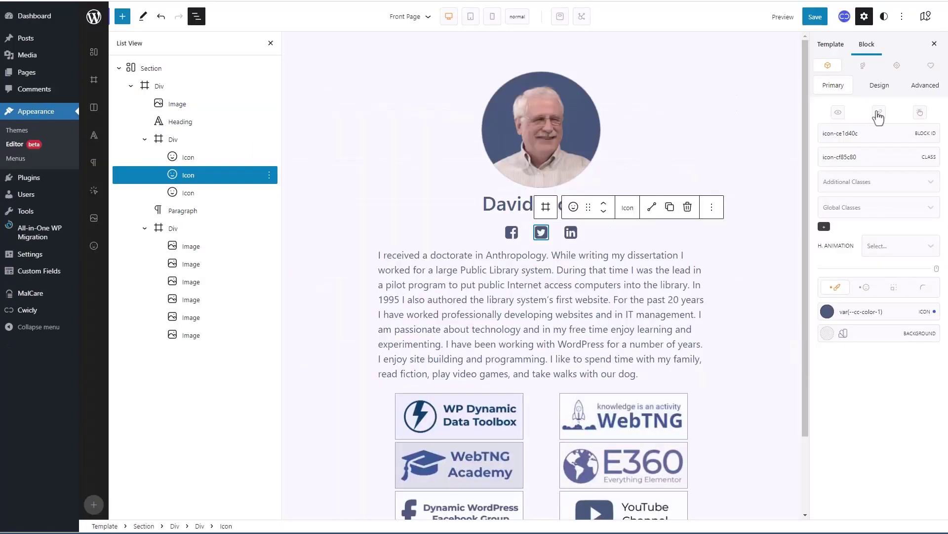
Activate the Twitter icon's link with the copied LinkedIn permalink as URL, opening in a new tab, titled with the owner's name plus "on LinkedIn".
left_click(879, 112)
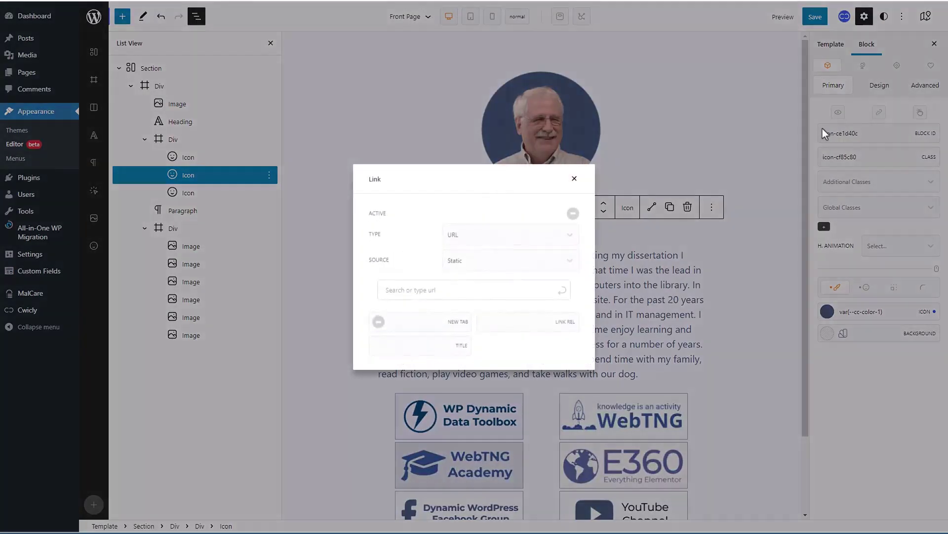
left_click(573, 212)
left_click(445, 290)
type("https://www.davidmccan.com/go/linkedin-davidmccan/")
left_click(374, 333)
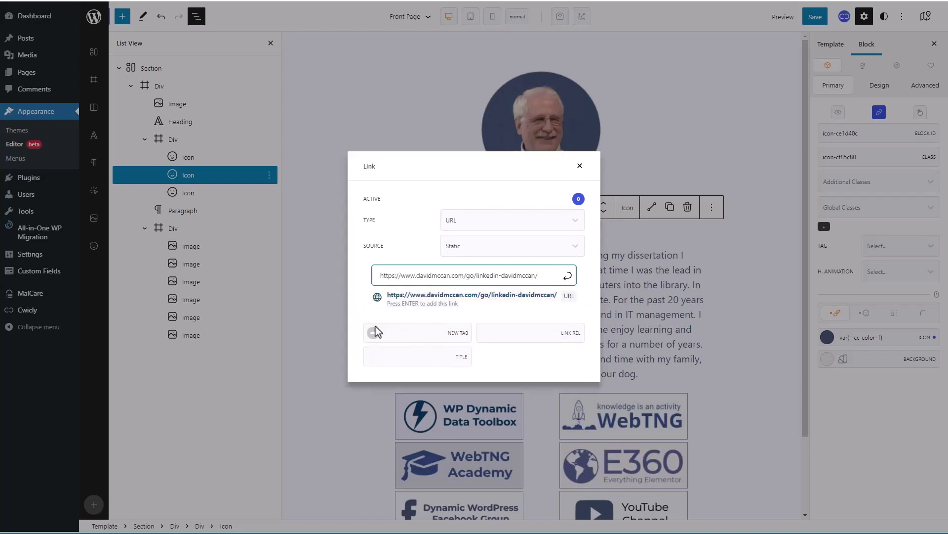
left_click(400, 353)
type("David McCan on LinkedIn")
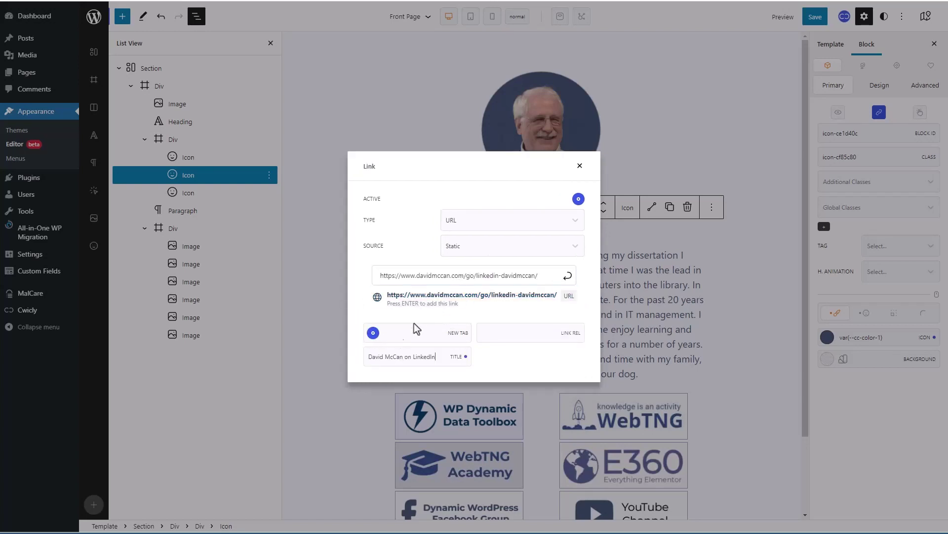
left_click(579, 167)
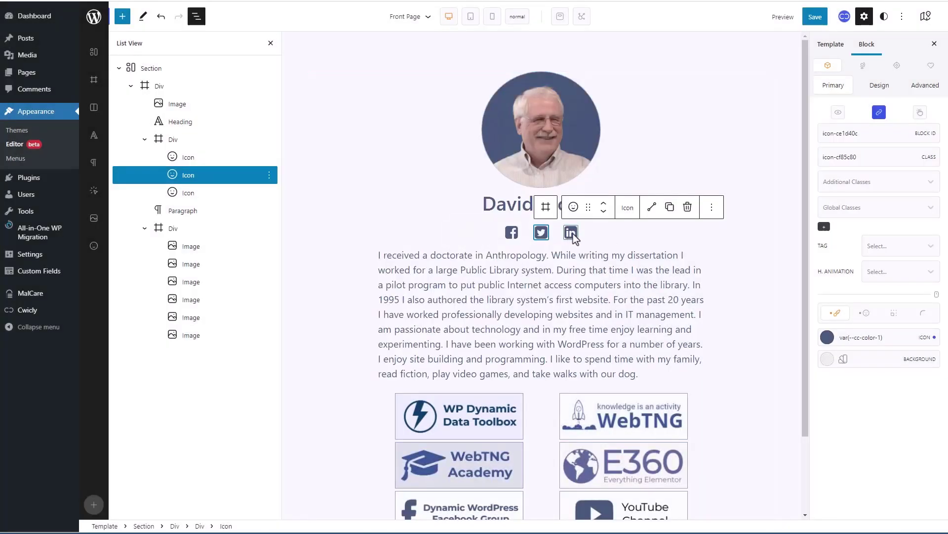
Link the LinkedIn icon to the copied LinkedIn permalink as a static URL, opening in a new tab, titled with the owner's name plus "on LinkedIn".
left_click(571, 235)
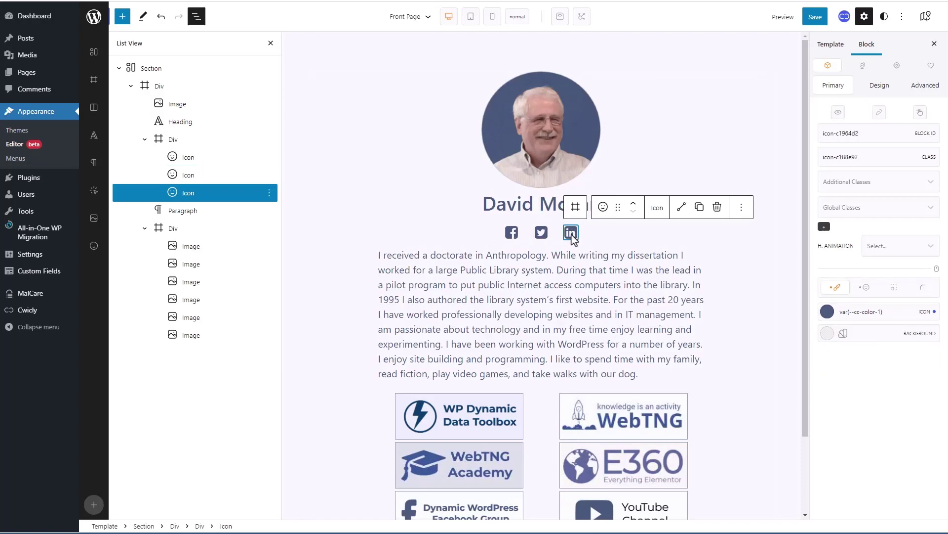
left_click(879, 114)
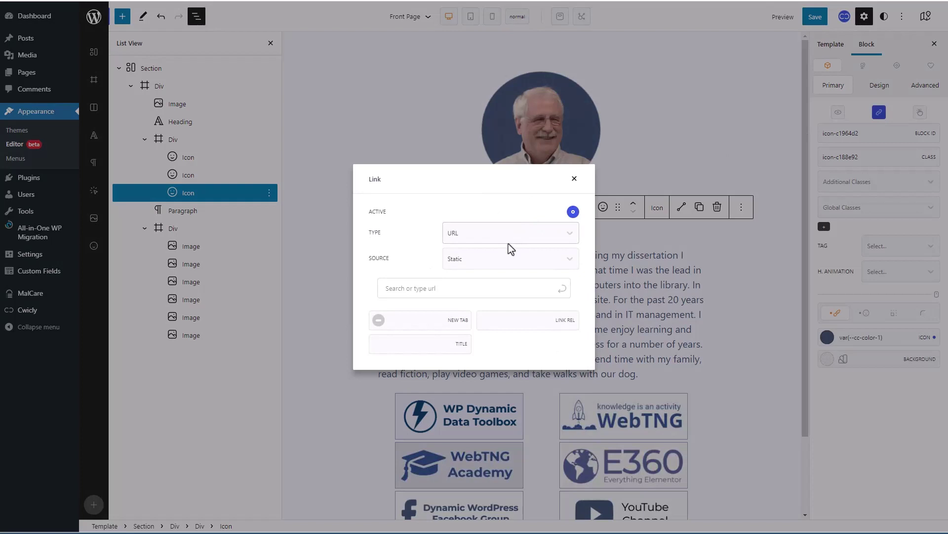
left_click(484, 289)
type("https://www.davidmccan.com/go/linkedin-davidmccan/")
left_click(373, 333)
left_click(391, 354)
type("David McCan on Linked")
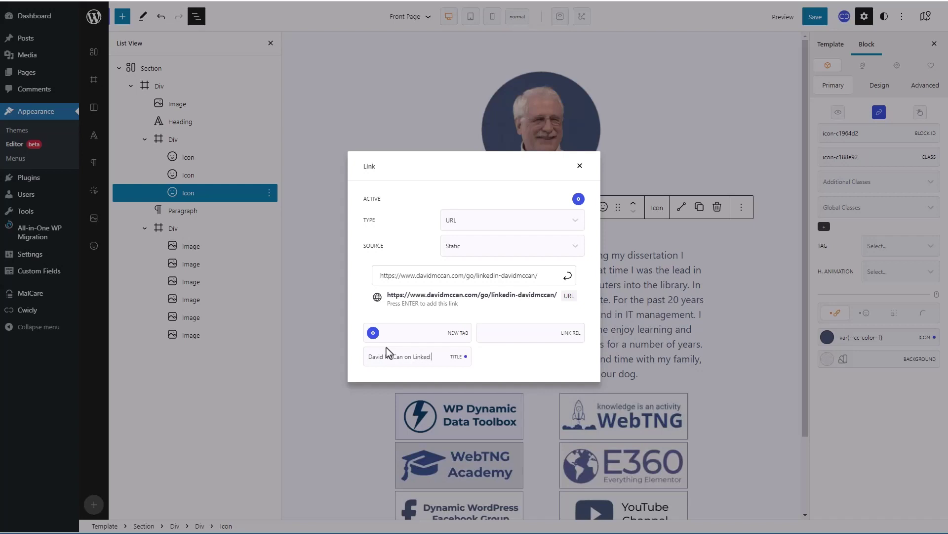
type("In")
left_click(567, 275)
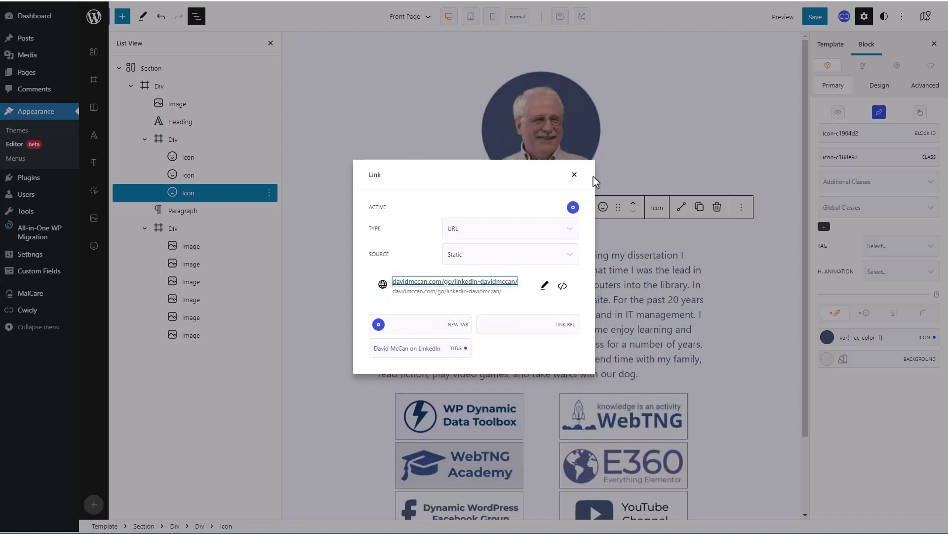
left_click(574, 176)
Open the Twitter icon's link settings and copy the permalink of the owner's Twitter redirect from the Clean URLs list.
left_click(541, 232)
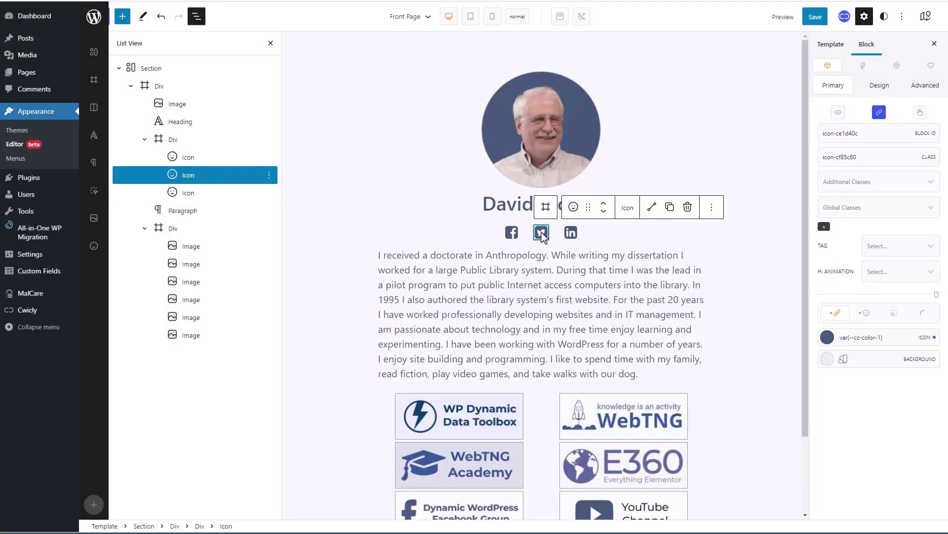
left_click(879, 112)
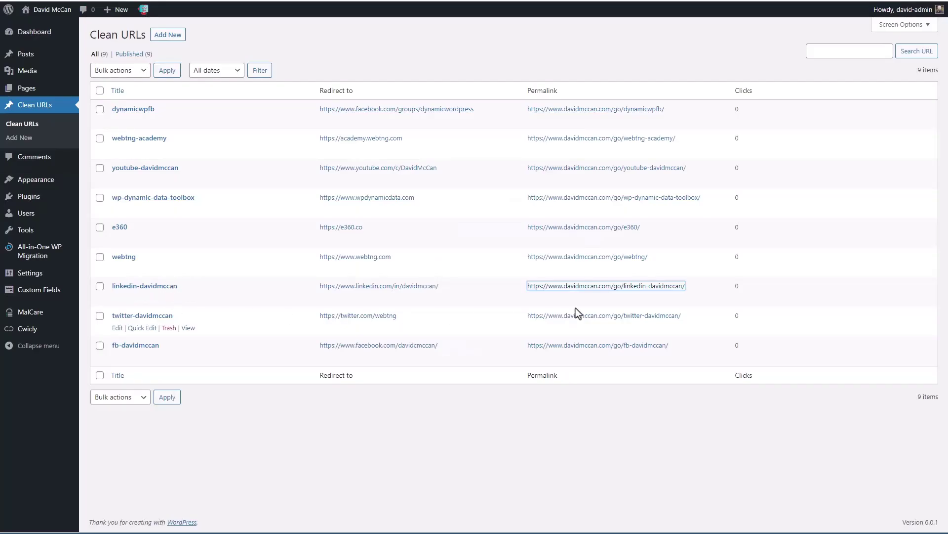
right_click(594, 316)
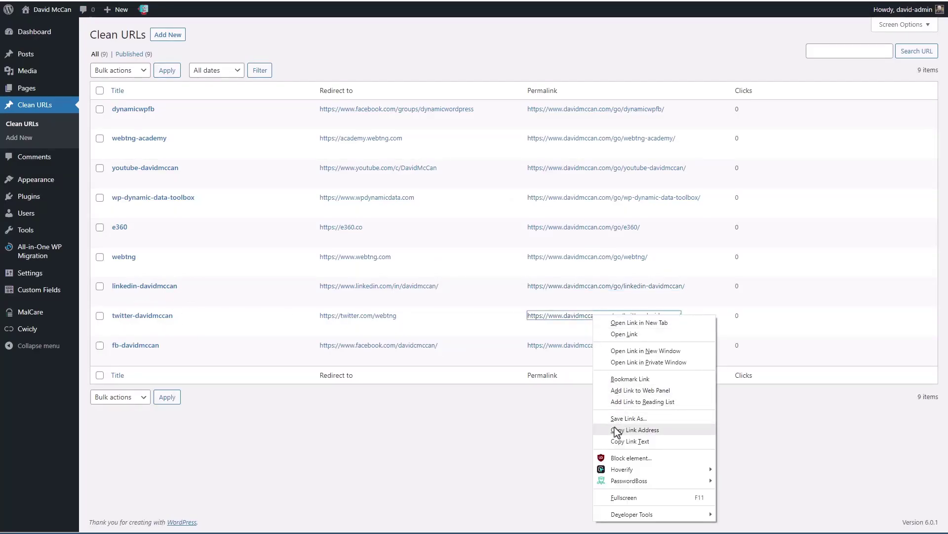
left_click(635, 429)
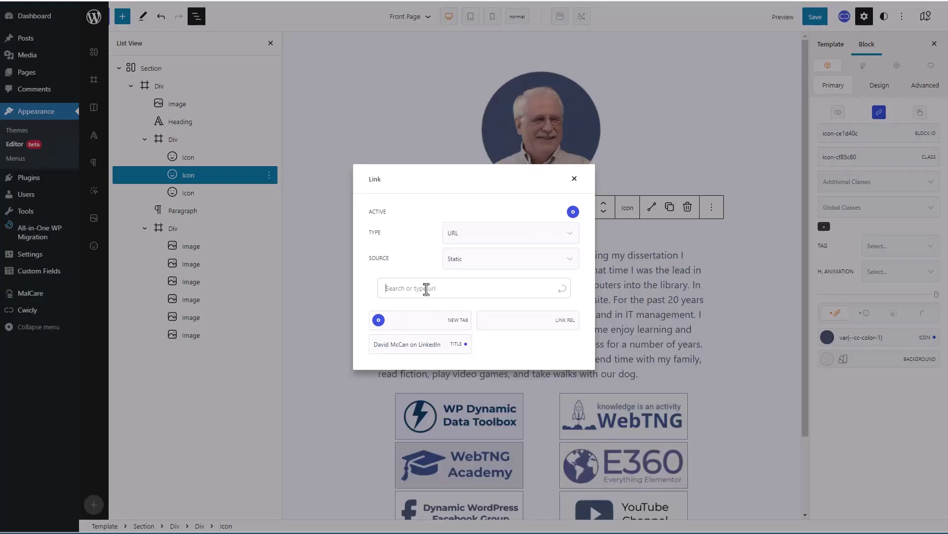
Set the Twitter icon's link to the copied Twitter permalink and change its title to the owner's name plus "on Twitter".
type("https://www.davidmccan.com/go/twitter-davidmccan/")
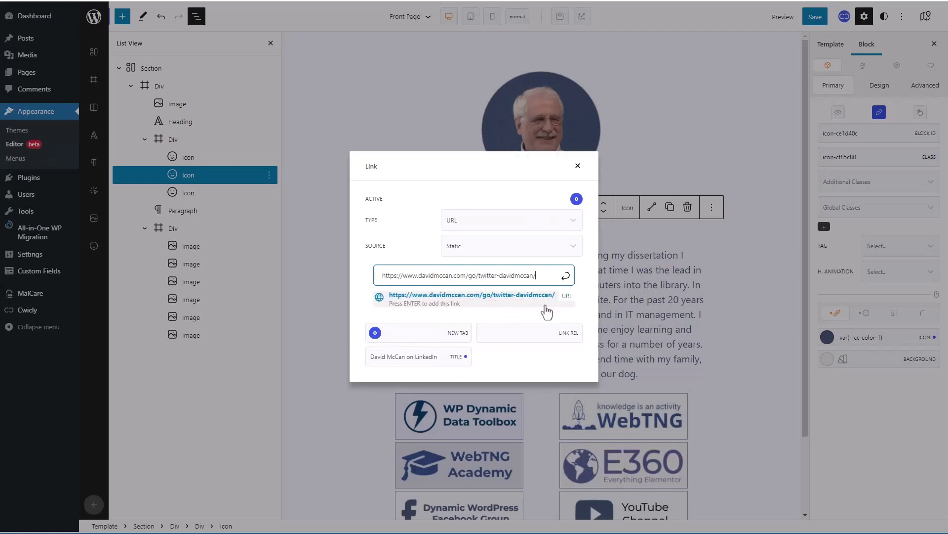
left_click(567, 278)
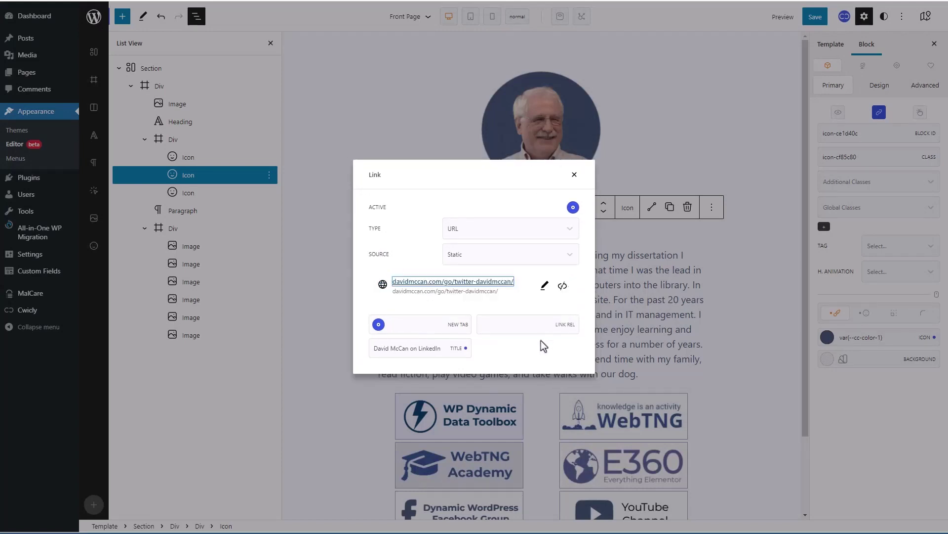
double_click(429, 348)
type("Twitter")
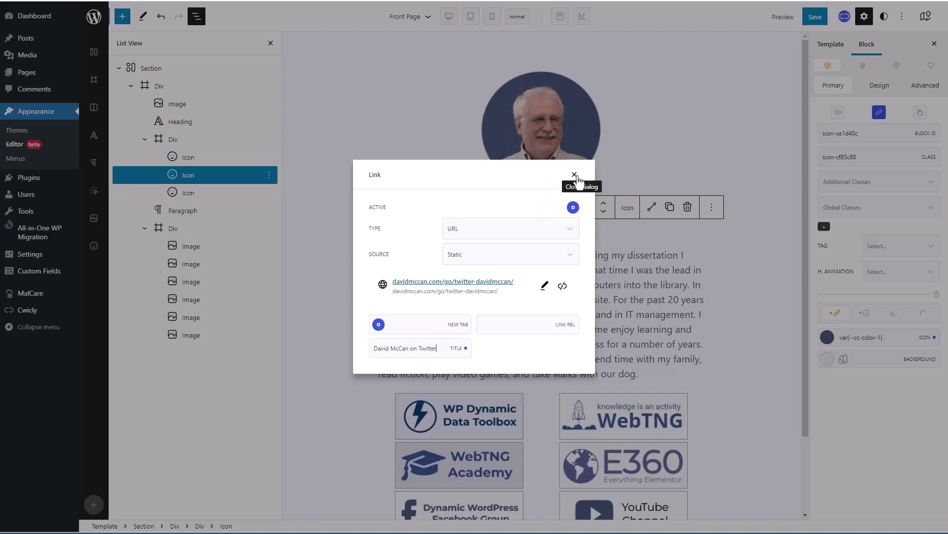
left_click(575, 176)
Select the WP Dynamic Data Toolbox button image and copy the wp-dynamic-data-toolbox permalink from the Clean URLs list.
scroll(420, 267, "down", 2)
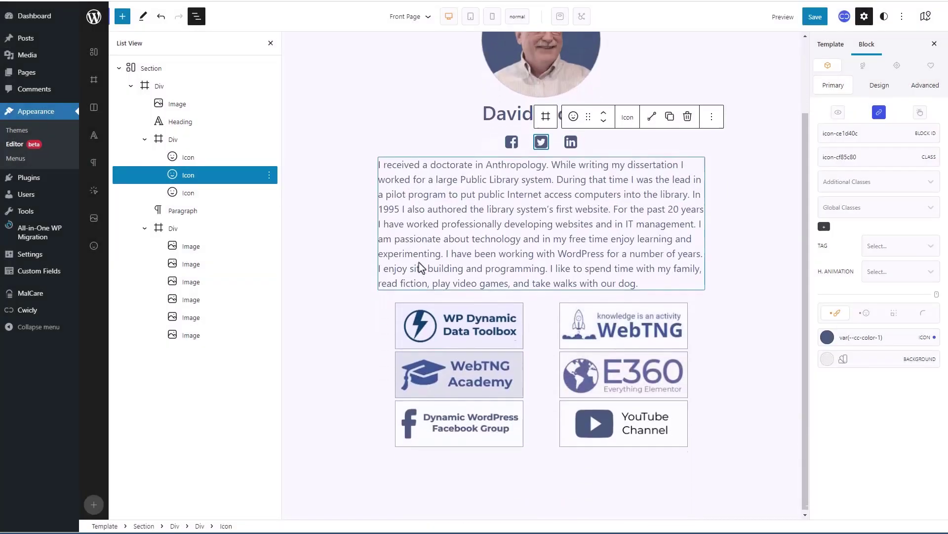
left_click(461, 322)
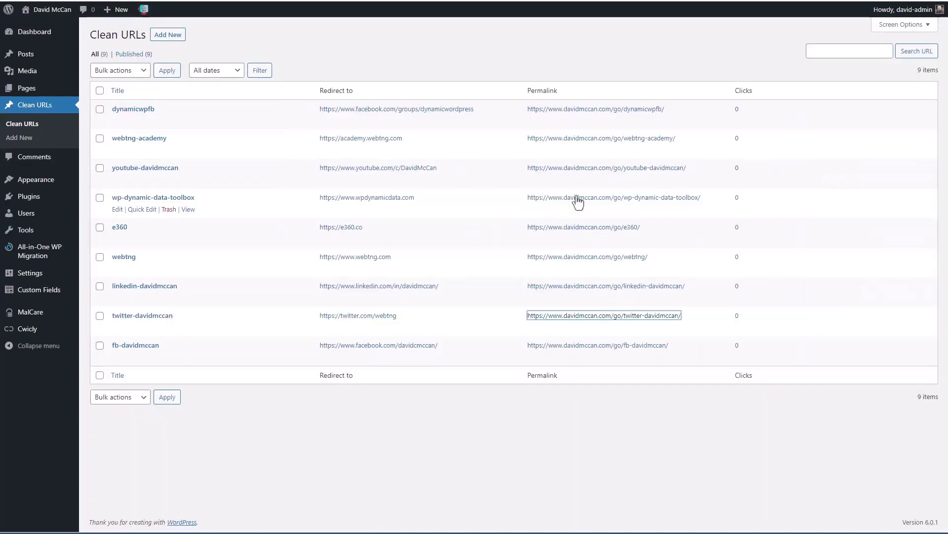
right_click(577, 197)
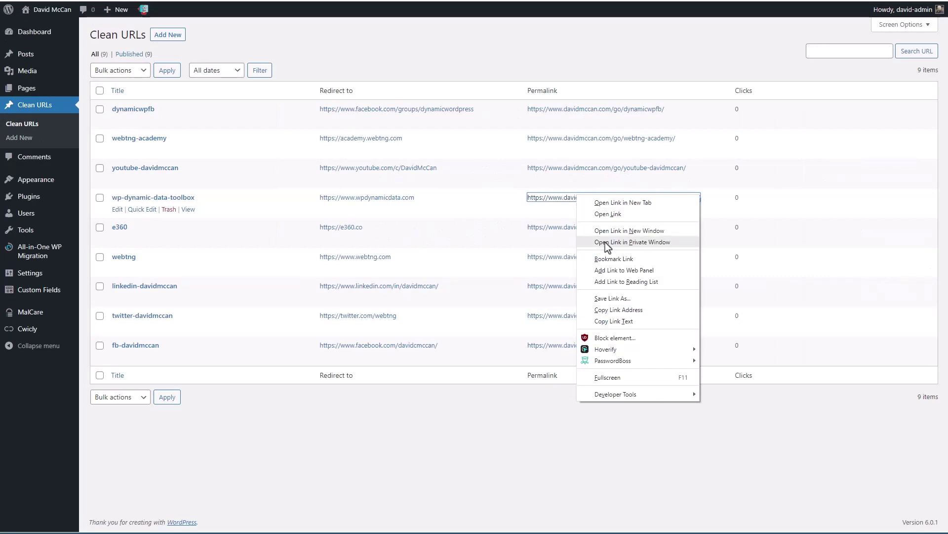
left_click(610, 310)
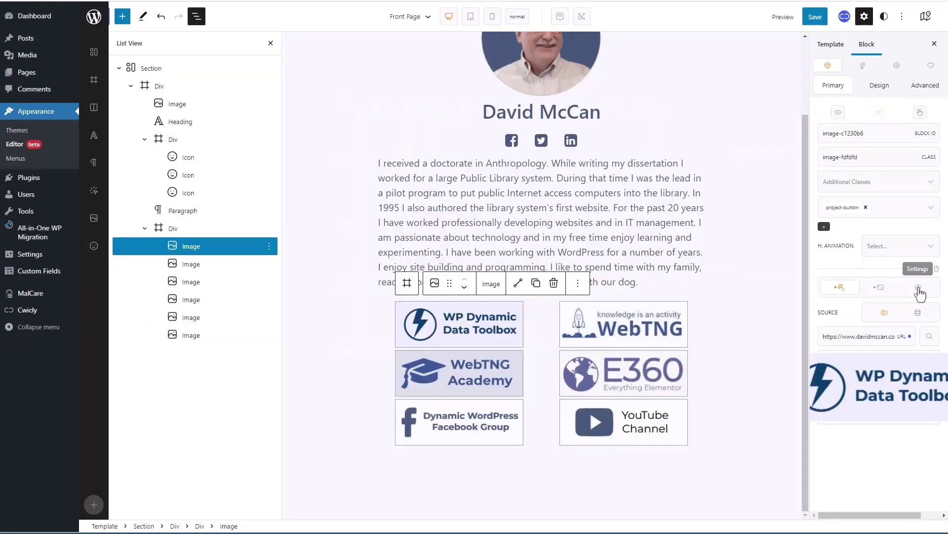
Set the alt text of the WP Dynamic Data Toolbox button image to "WP Dynamic Data Toolbox".
left_click(918, 288)
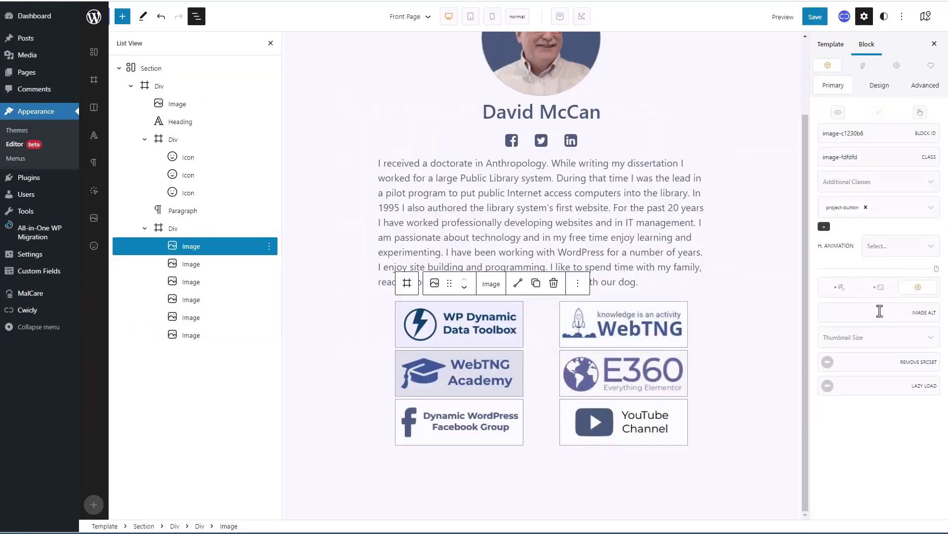
left_click(853, 314)
key("ctrl+v")
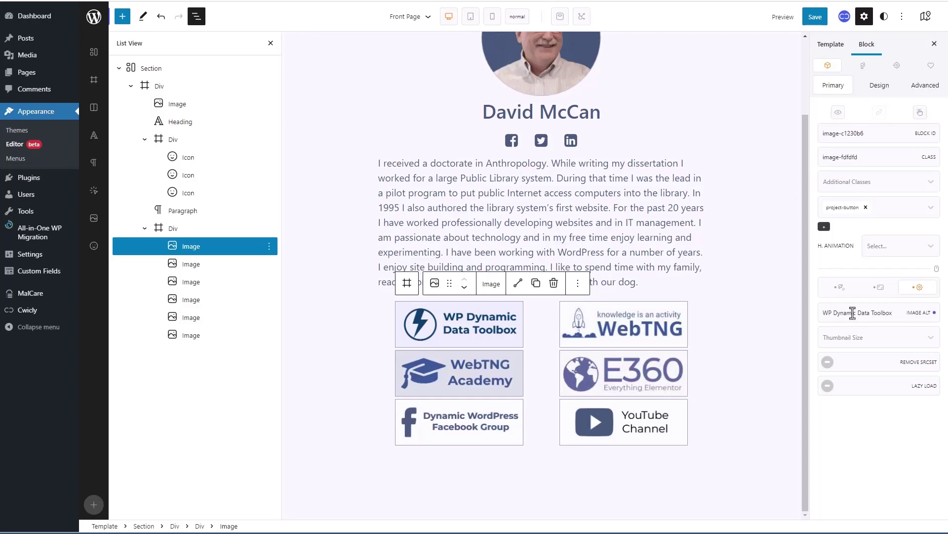
left_click(840, 289)
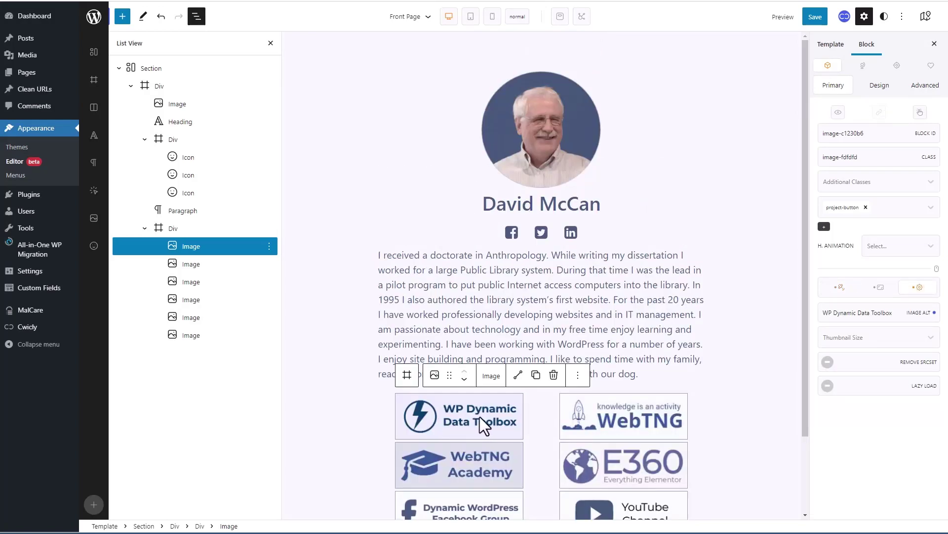
Transform the WP Dynamic Data Toolbox image block into a Div that wraps the image.
left_click(435, 376)
mouse_move(442, 428)
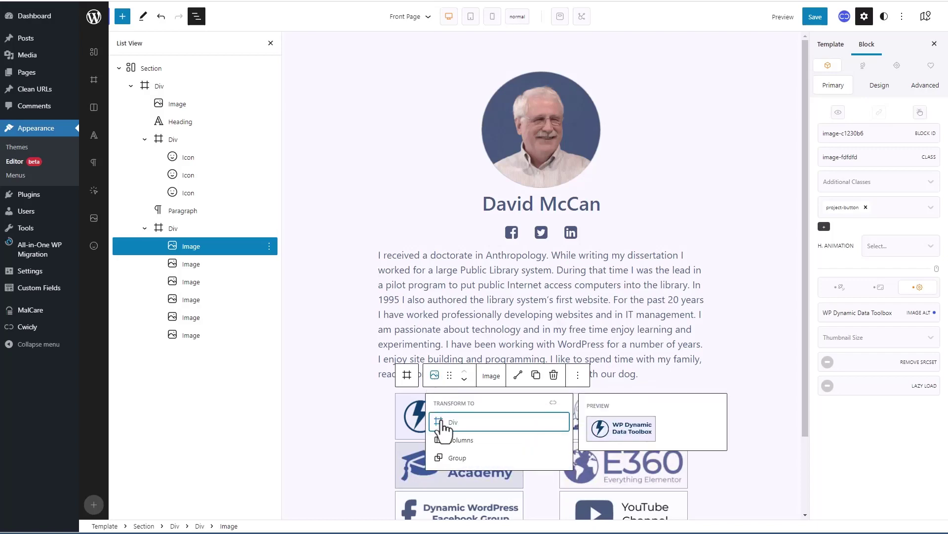
left_click(444, 423)
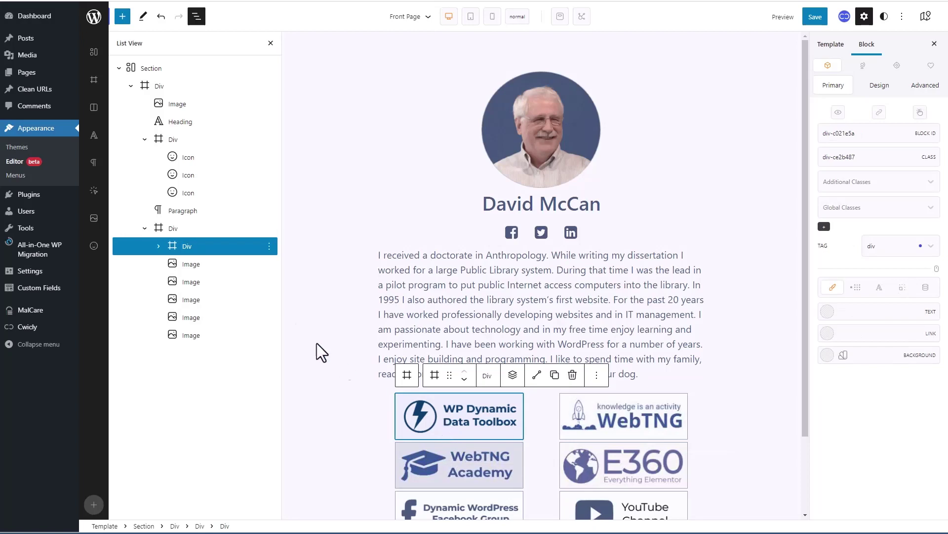
left_click(158, 247)
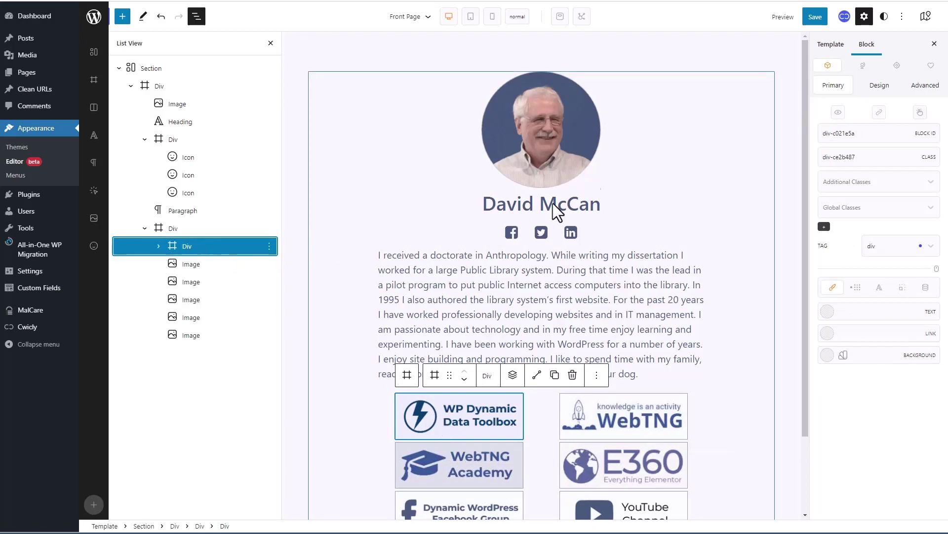
left_click(880, 114)
left_click(573, 212)
left_click(486, 288)
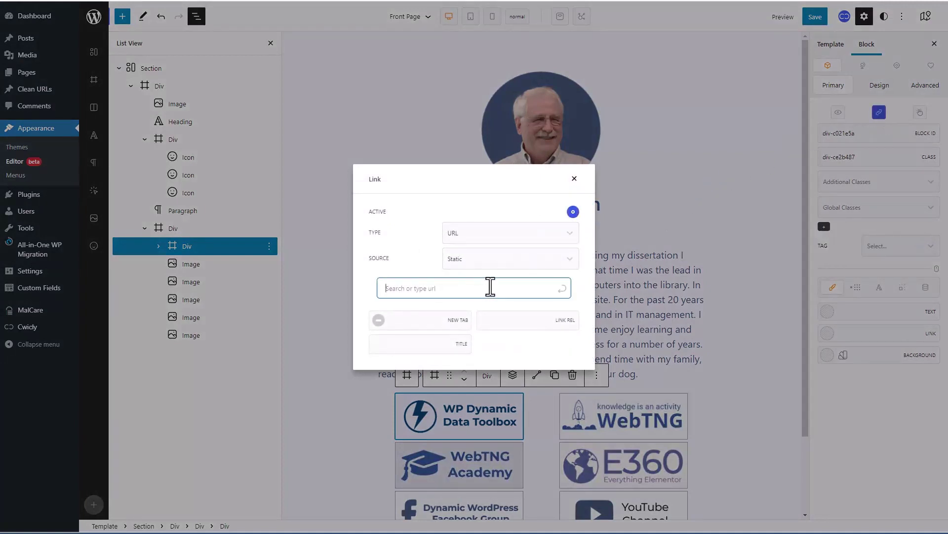
key("ctrl+v")
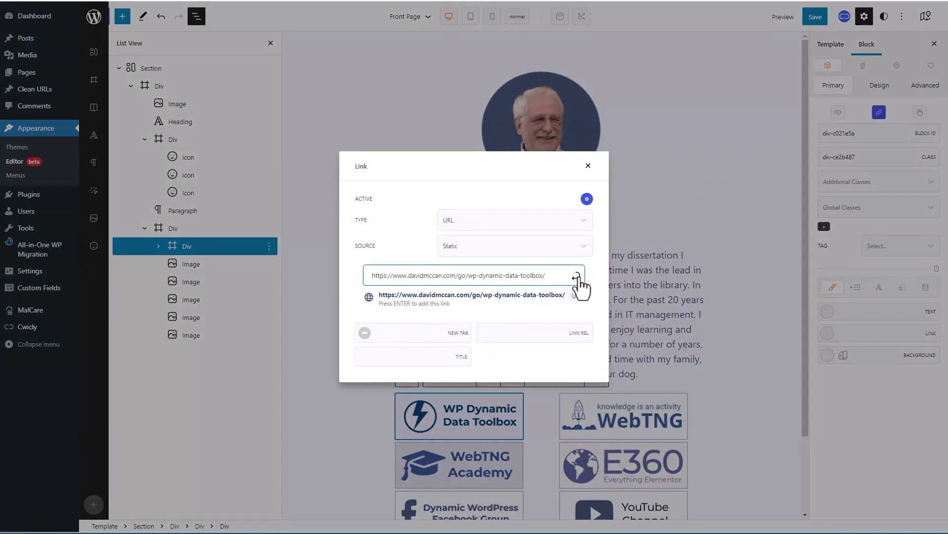
left_click(576, 276)
left_click(377, 324)
left_click(388, 348)
key("ctrl+v")
left_click(575, 174)
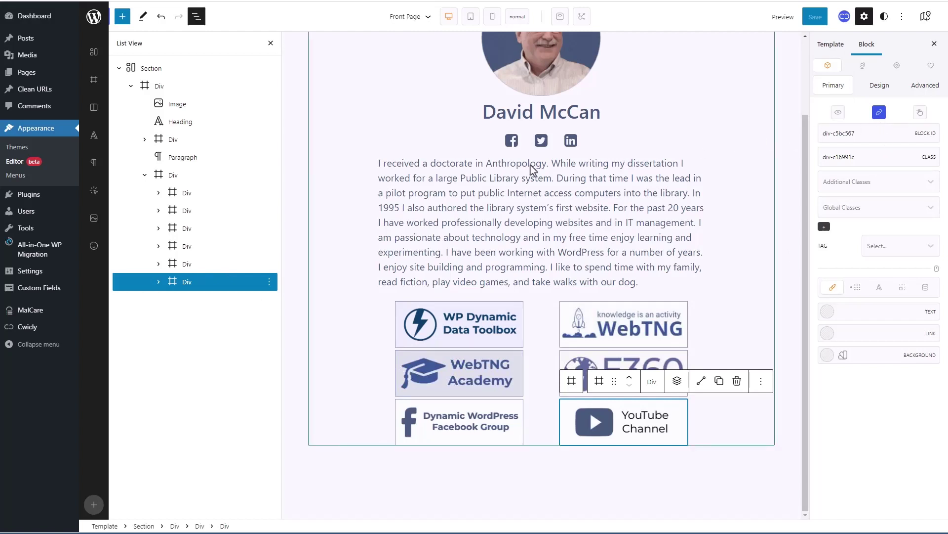
Find the Slim SEO plugin in the plugin directory, then install and activate it.
mouse_move(32, 202)
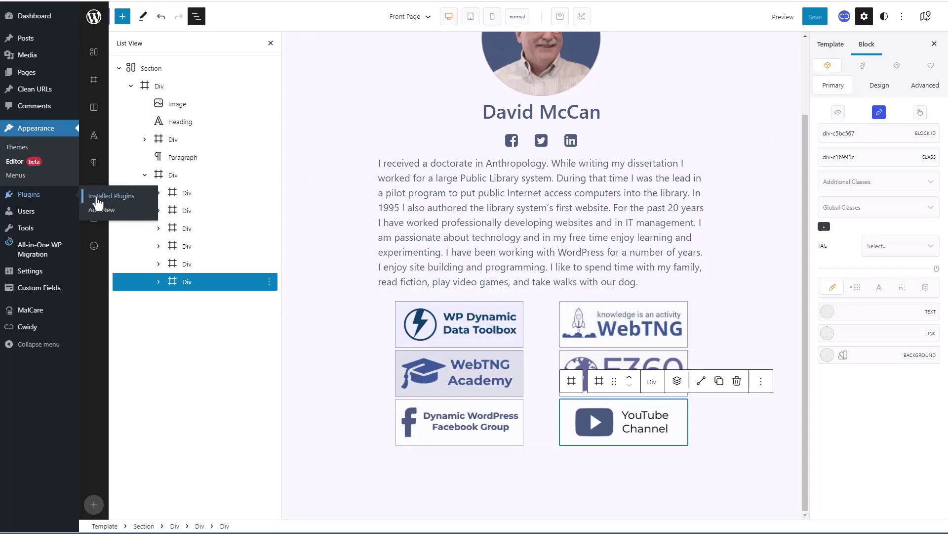
left_click(97, 198)
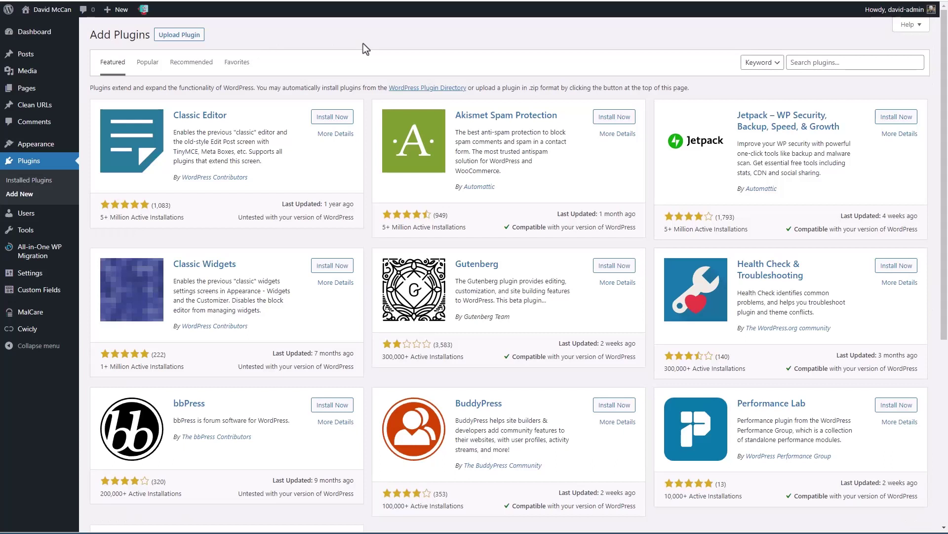
left_click(797, 61)
type("si")
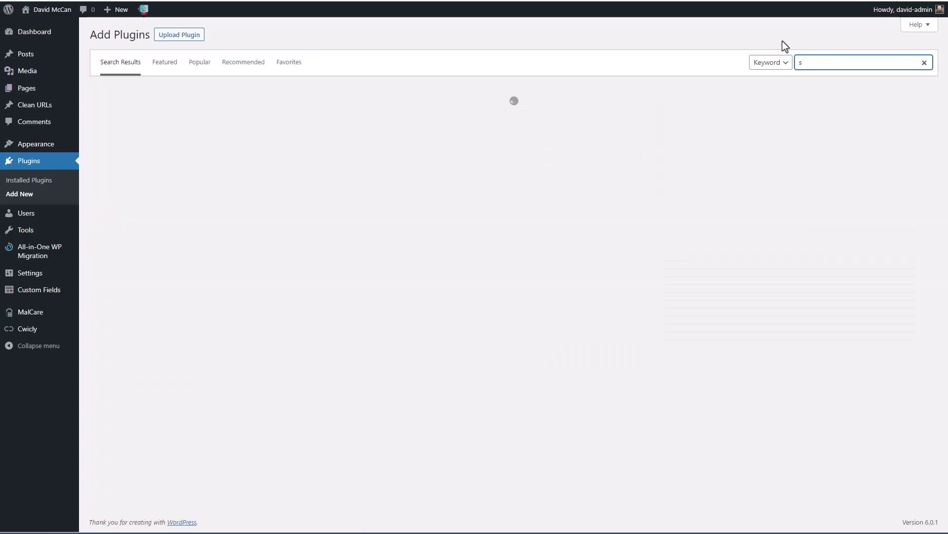
type("lim seo")
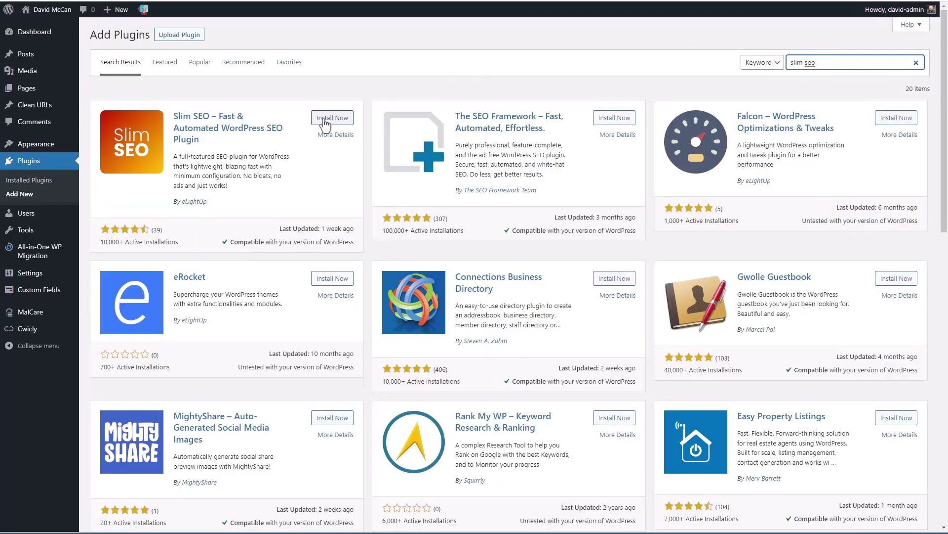
left_click(324, 119)
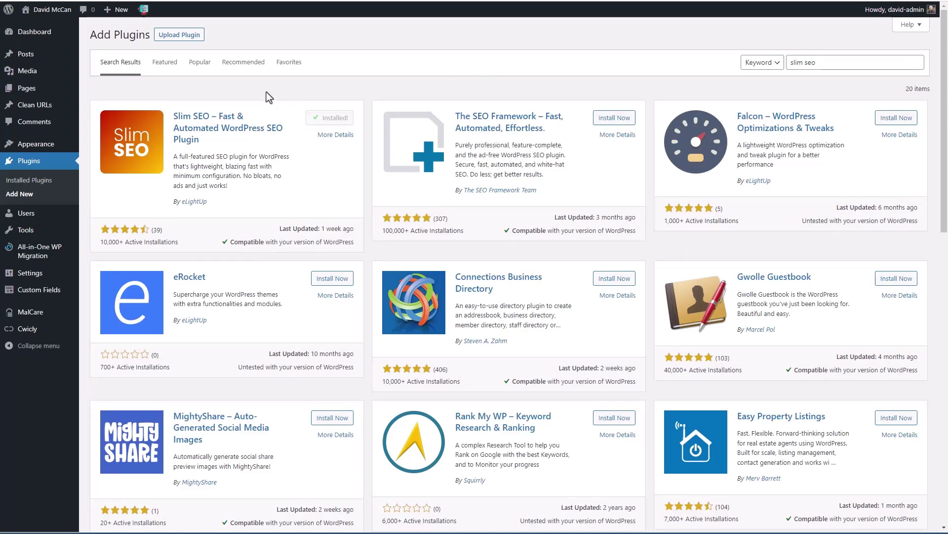
left_click(336, 117)
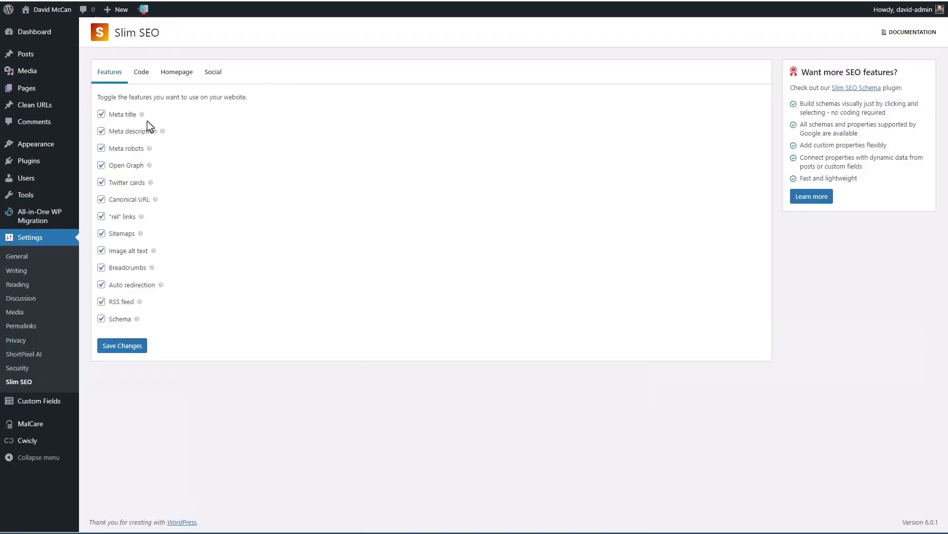
Disable the Breadcrumbs, Auto redirection and RSS feed features of Slim SEO and save the settings.
left_click(101, 267)
left_click(100, 286)
left_click(102, 302)
left_click(119, 347)
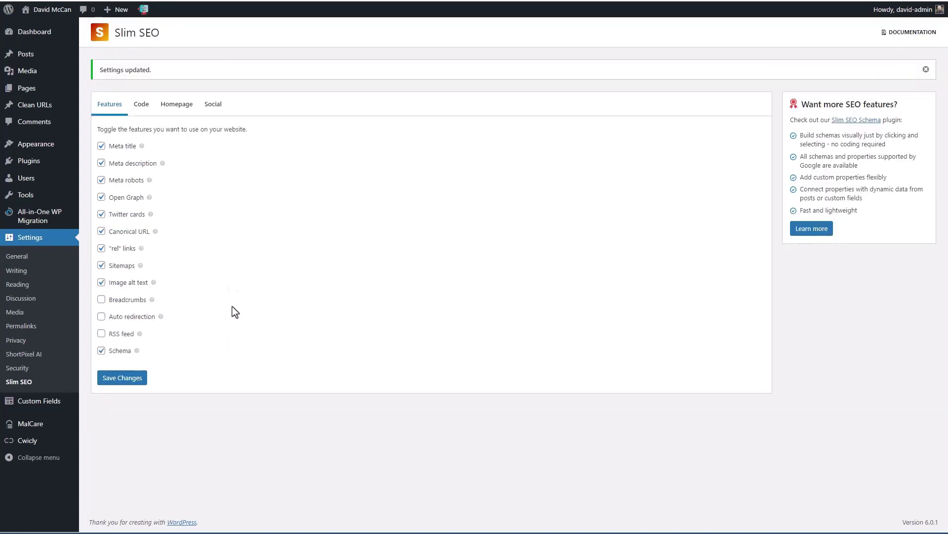
Fill in the homepage meta title as the owner's online profile and a meta description covering biography, social media profiles and WordPress project links.
left_click(142, 106)
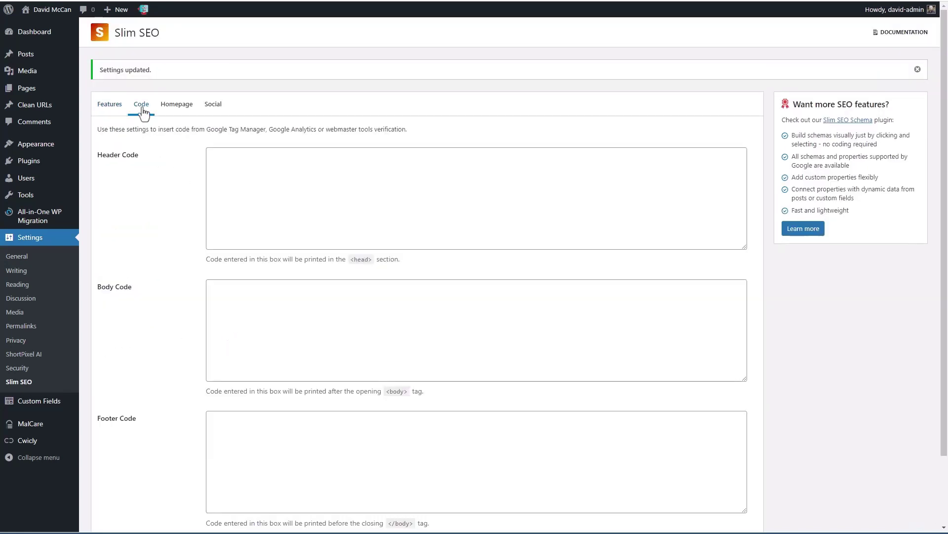
left_click(179, 105)
left_click(229, 138)
type("The Online Profile for David McCan")
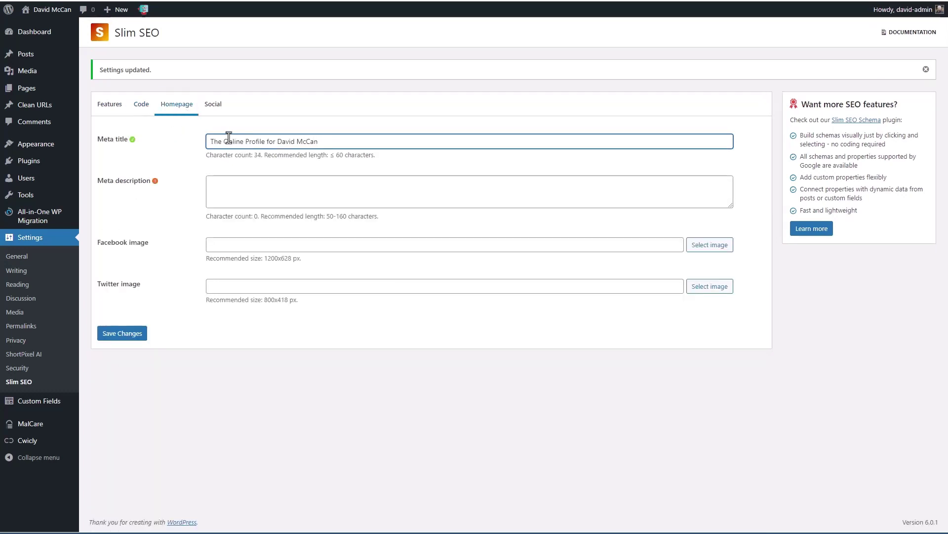
left_click(238, 196)
type("Here you will find a short")
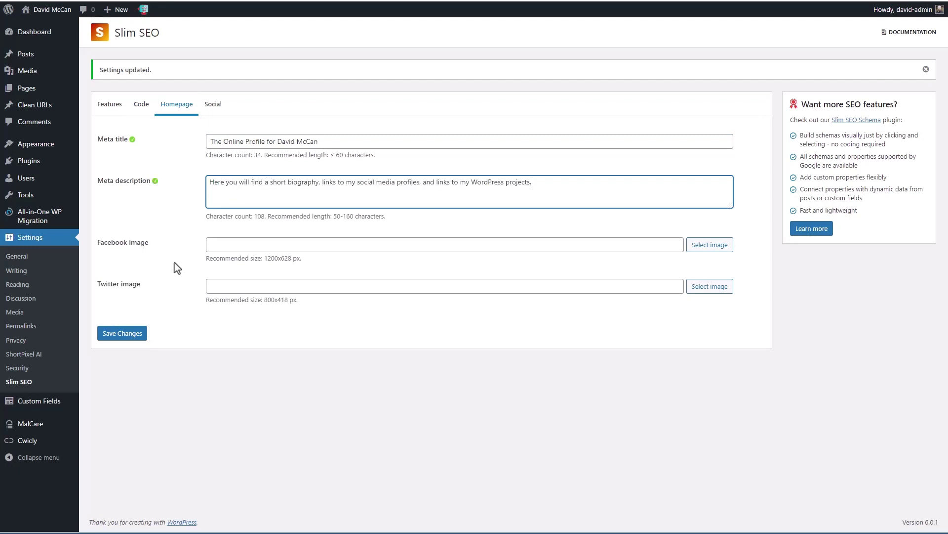
Choose the social-fb image as the homepage Facebook image and the social-twitter image as the Twitter image, and save.
double_click(284, 258)
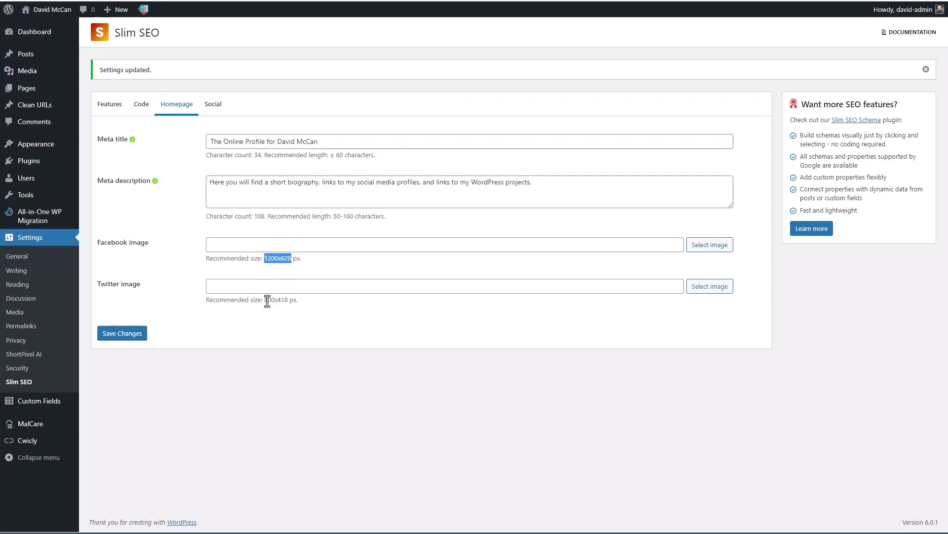
left_click(707, 245)
left_click(123, 127)
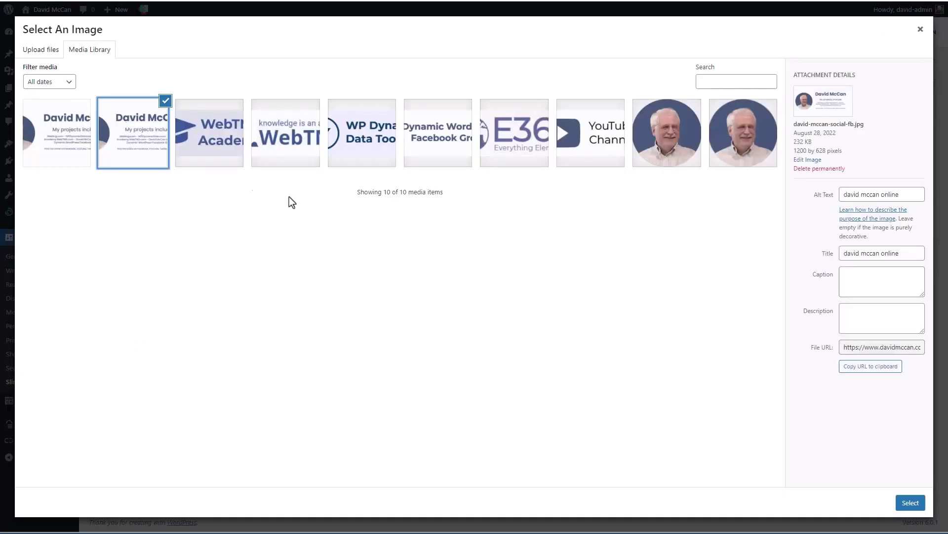
left_click(910, 502)
left_click(709, 226)
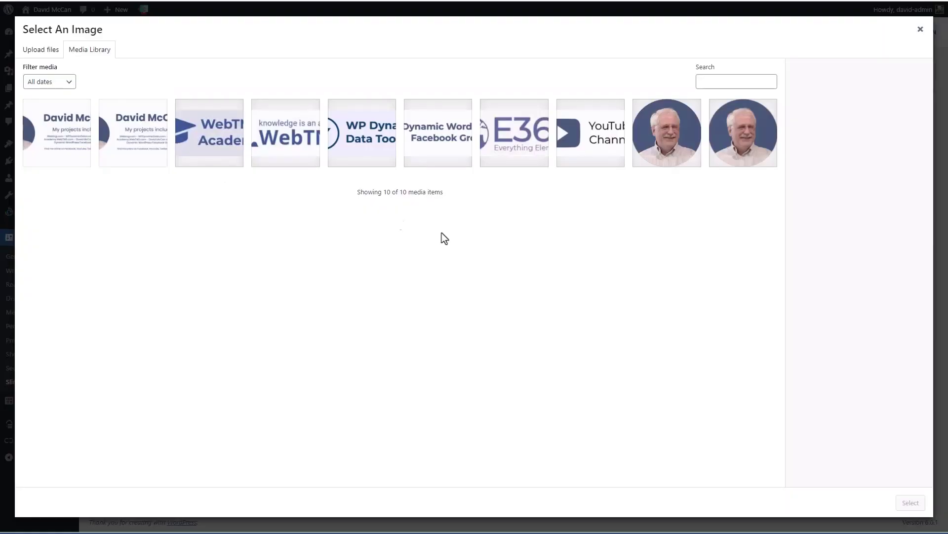
left_click(75, 144)
left_click(898, 500)
left_click(121, 333)
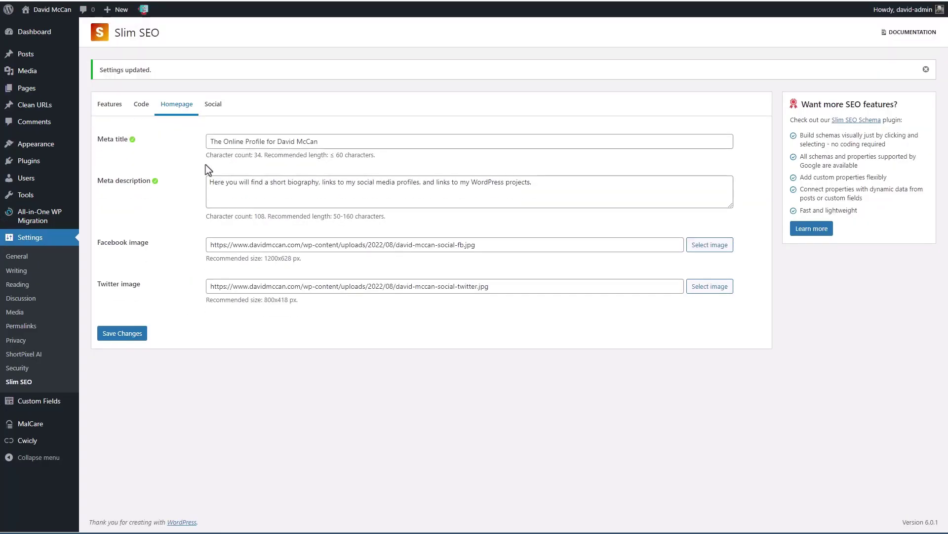
Set the default social images to the social-fb image for Facebook and the social-twitter image for Twitter, and save.
left_click(217, 105)
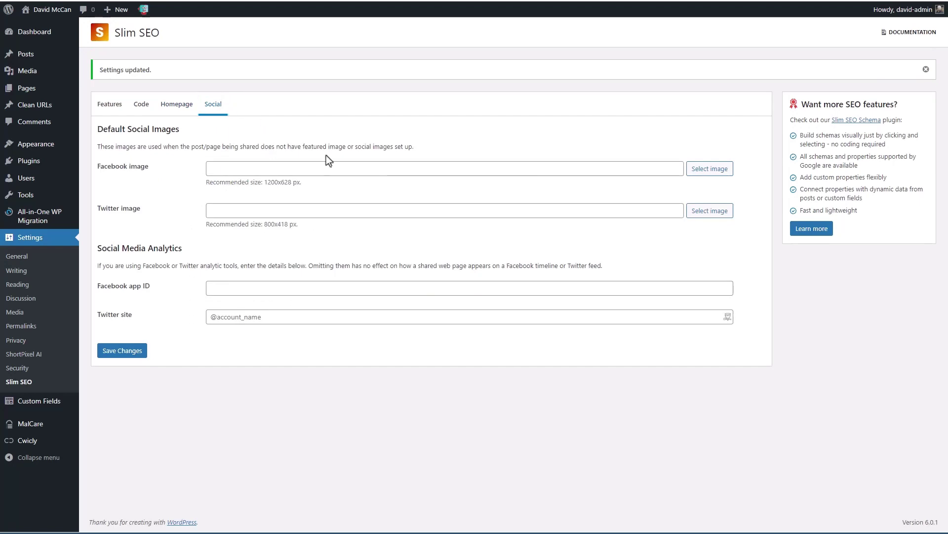
left_click(706, 169)
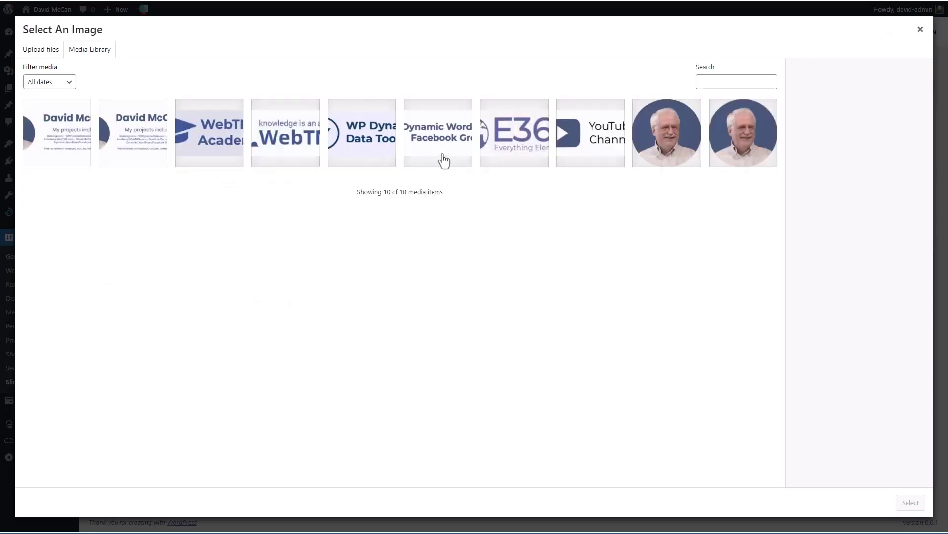
left_click(143, 138)
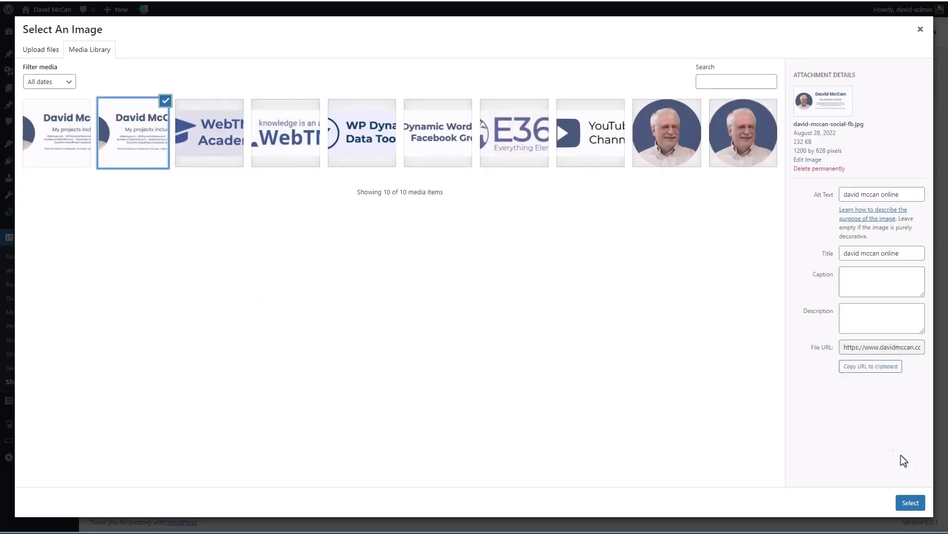
left_click(911, 502)
left_click(707, 212)
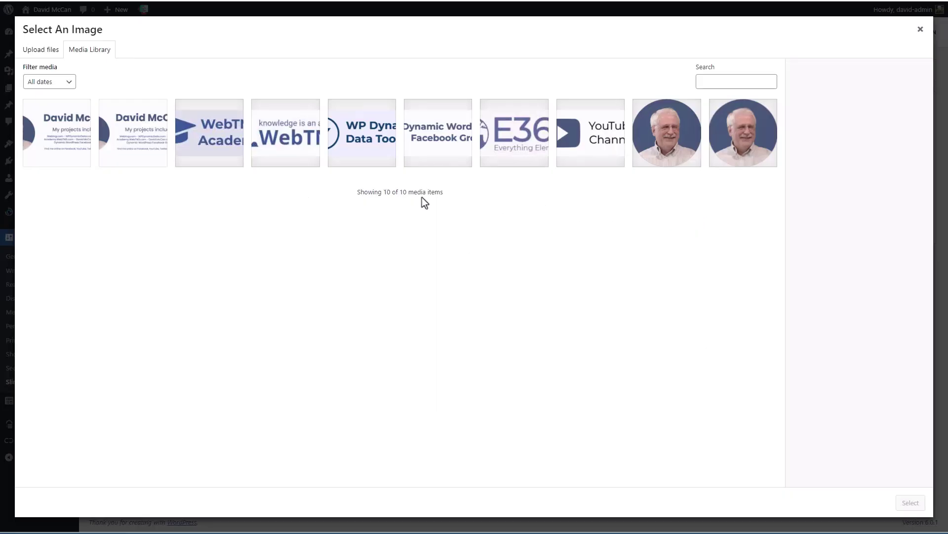
left_click(64, 134)
left_click(910, 503)
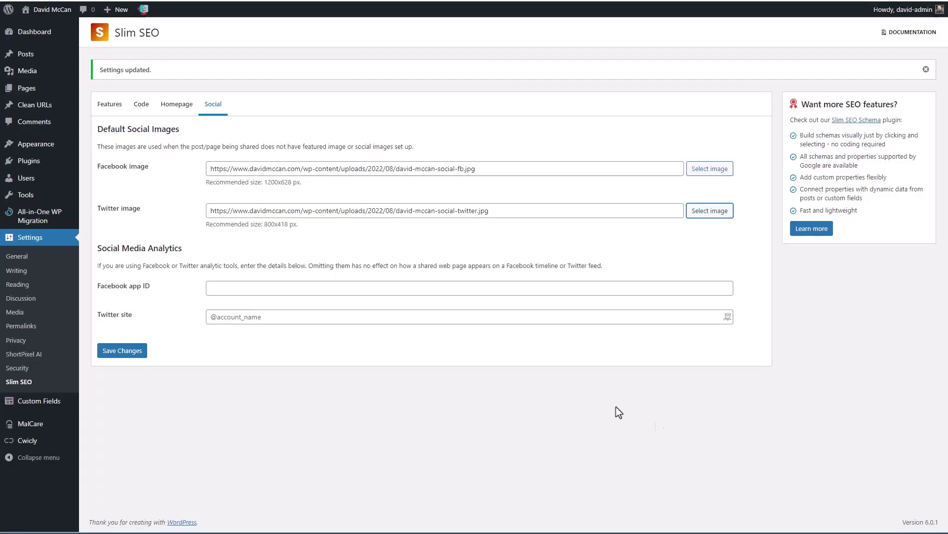
left_click(114, 350)
Open the header template part in the site editor.
mouse_move(49, 148)
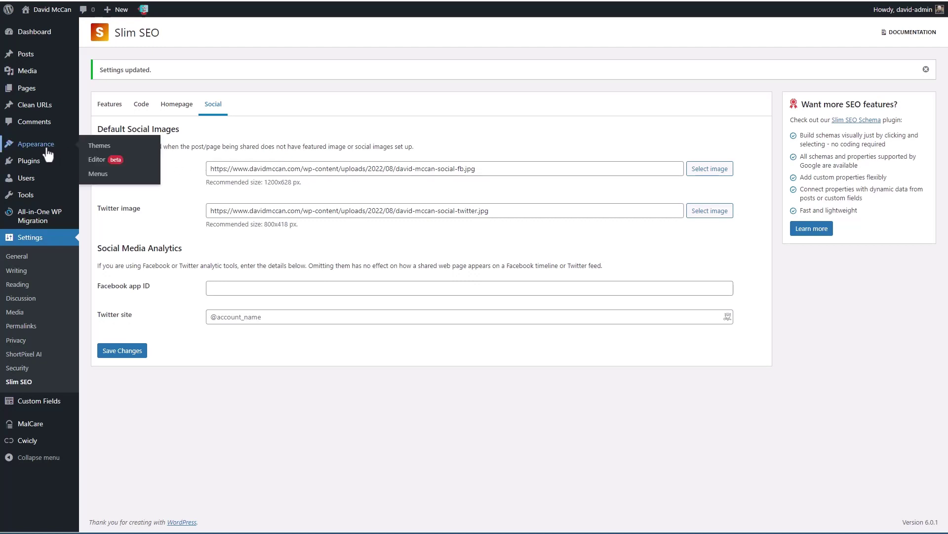
left_click(98, 166)
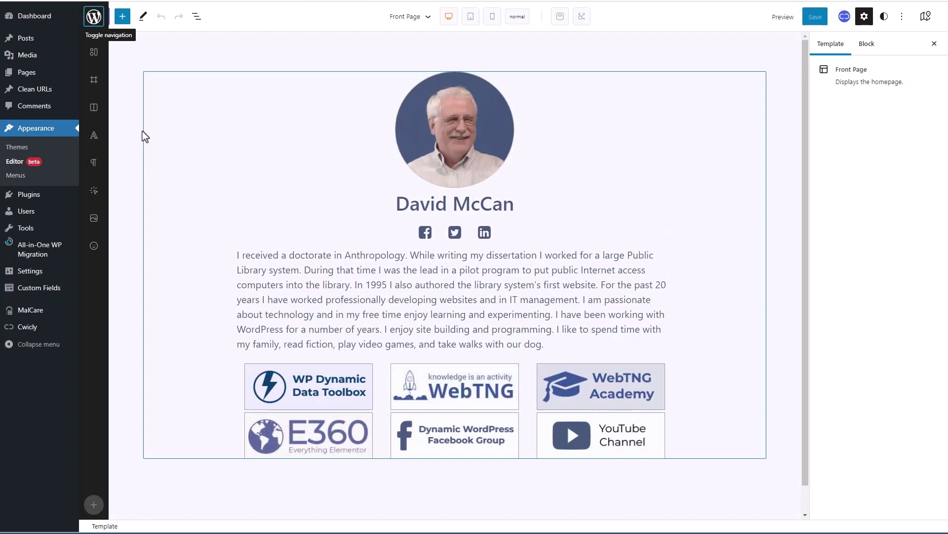
left_click(93, 18)
left_click(130, 154)
left_click(381, 124)
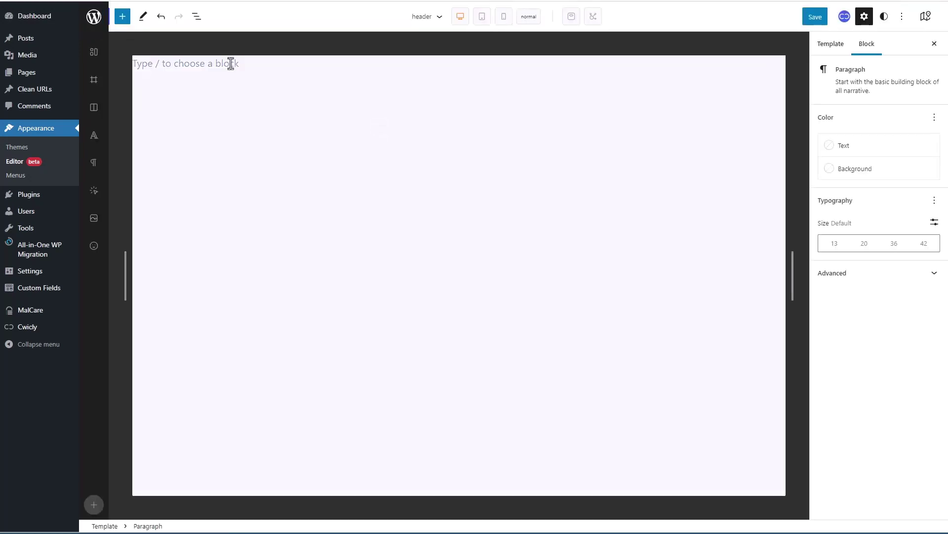
Insert a Site Logo block into the empty header template part.
type("/lgo")
key("BackSpace")
key("BackSpace")
type("o")
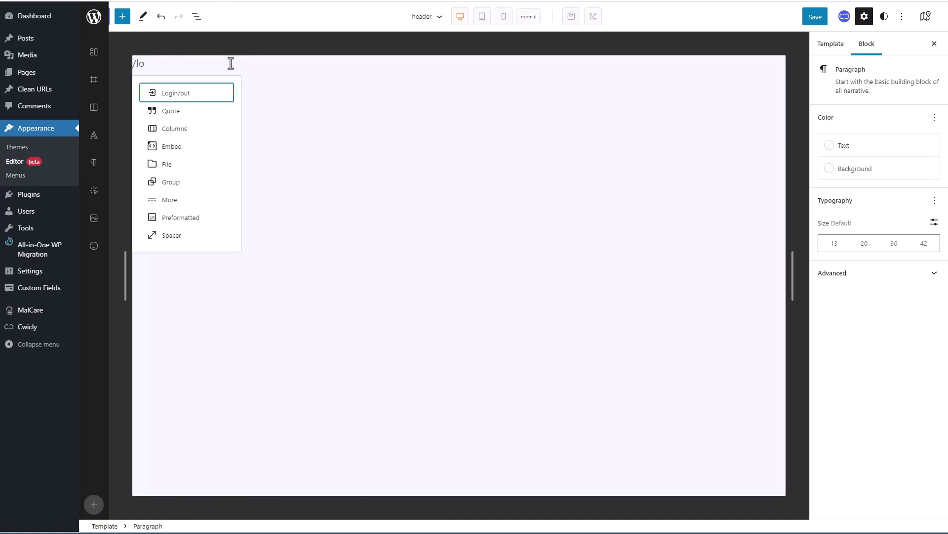
type("g")
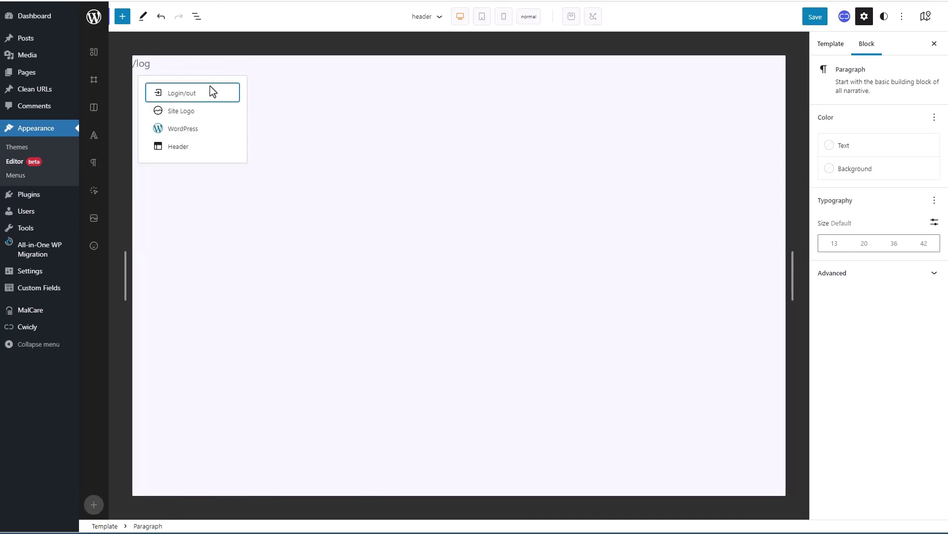
left_click(192, 111)
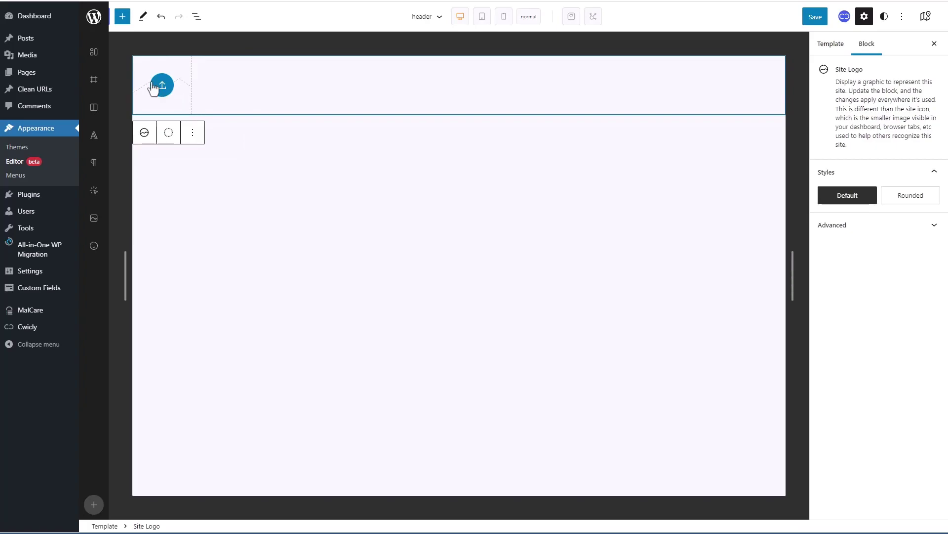
Upload the chess-knight favicon PNG as the site logo image and save the header template part.
left_click(162, 87)
left_click(43, 52)
left_click(483, 250)
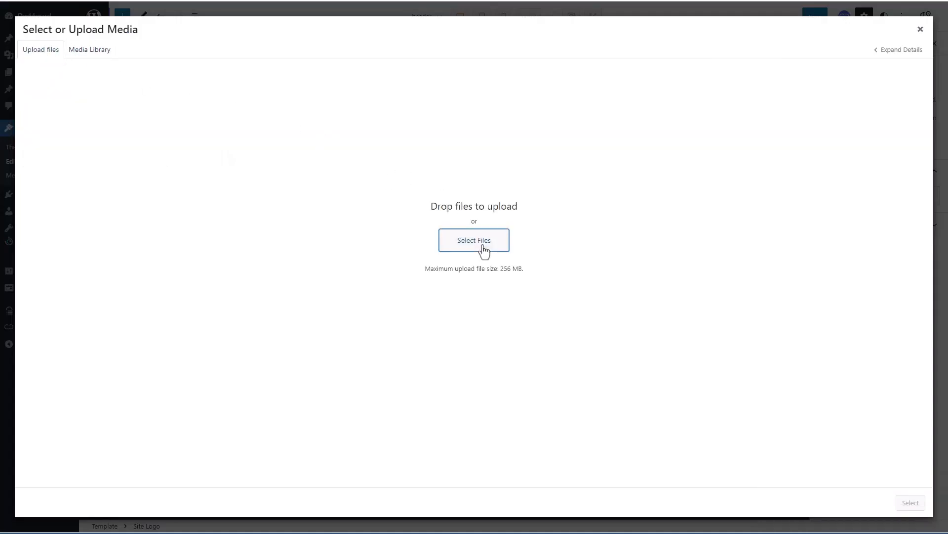
left_click(333, 116)
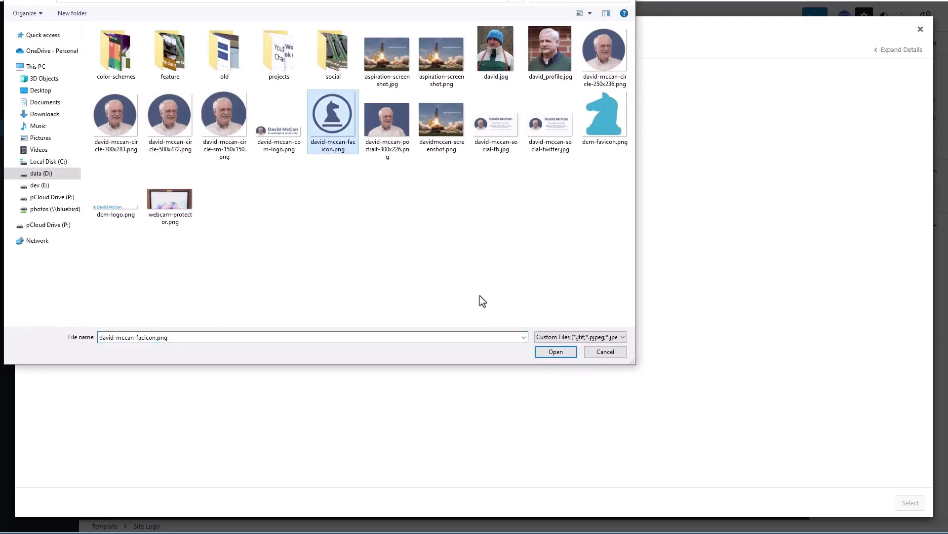
left_click(549, 353)
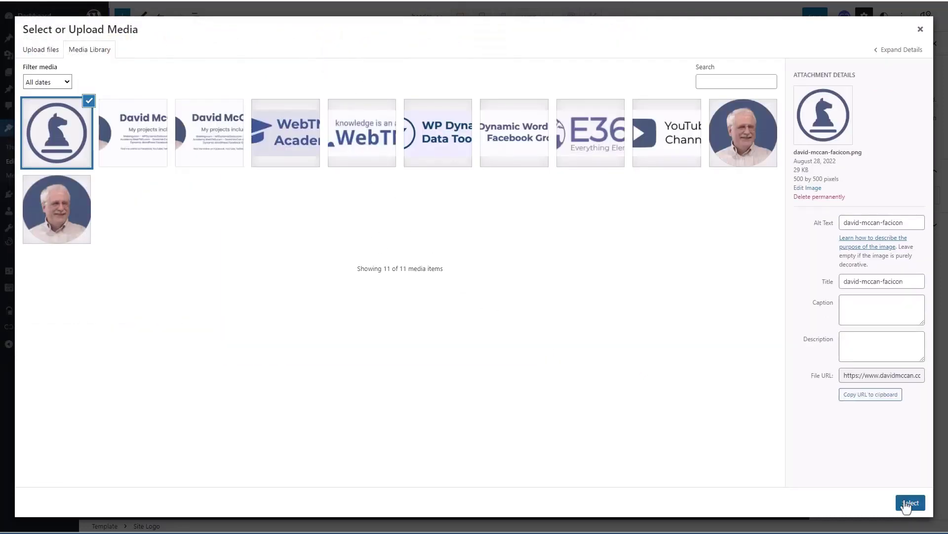
left_click(906, 503)
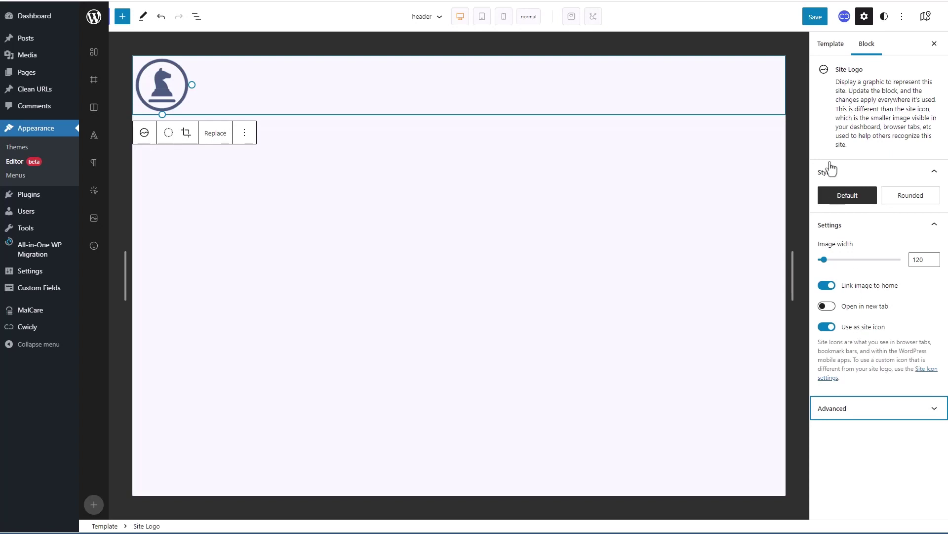
left_click(815, 17)
left_click(846, 33)
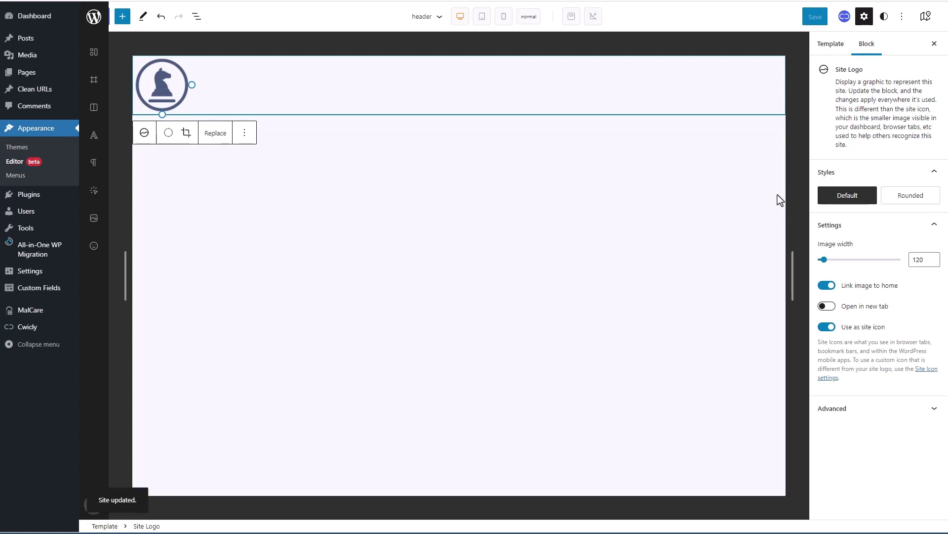
Return to the live homepage and run a new Lighthouse page-load report for the Mobile device.
left_click(29, 18)
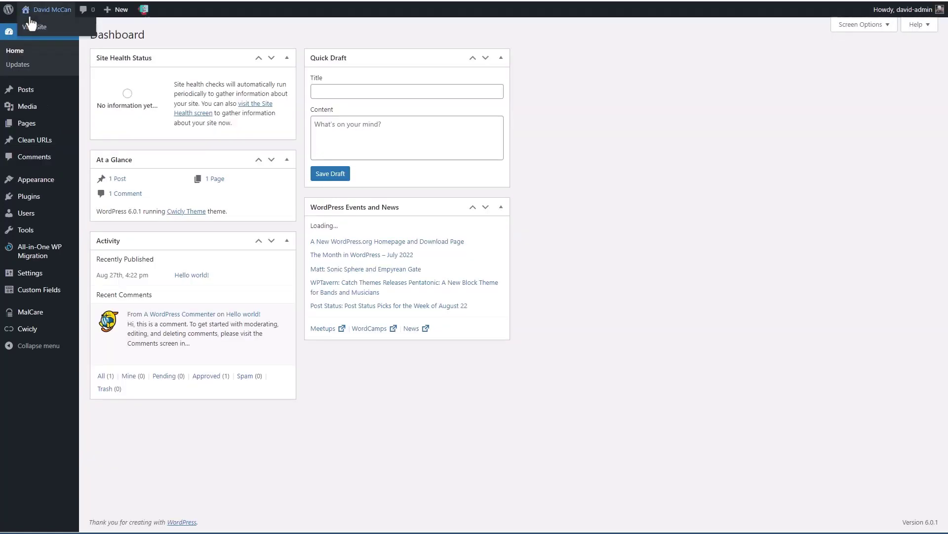
left_click(44, 10)
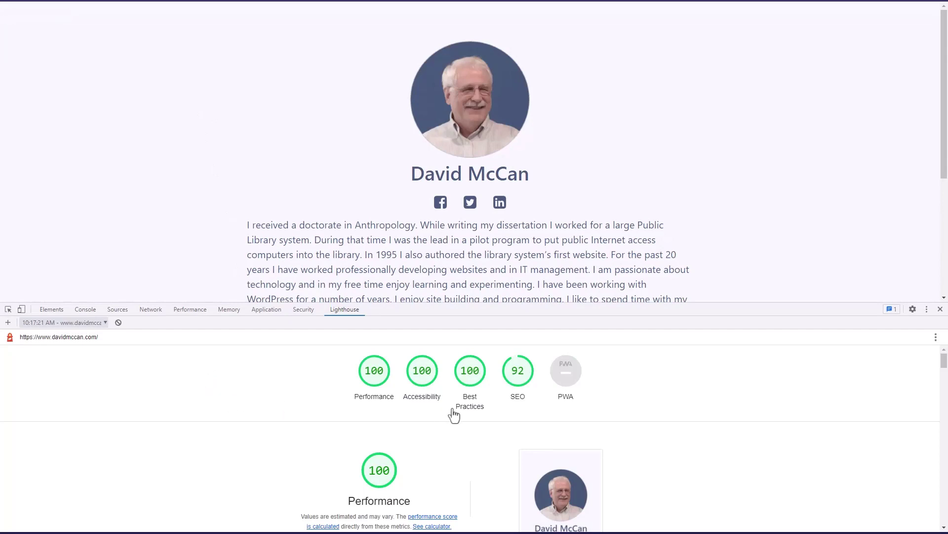
left_click(105, 322)
left_click(52, 413)
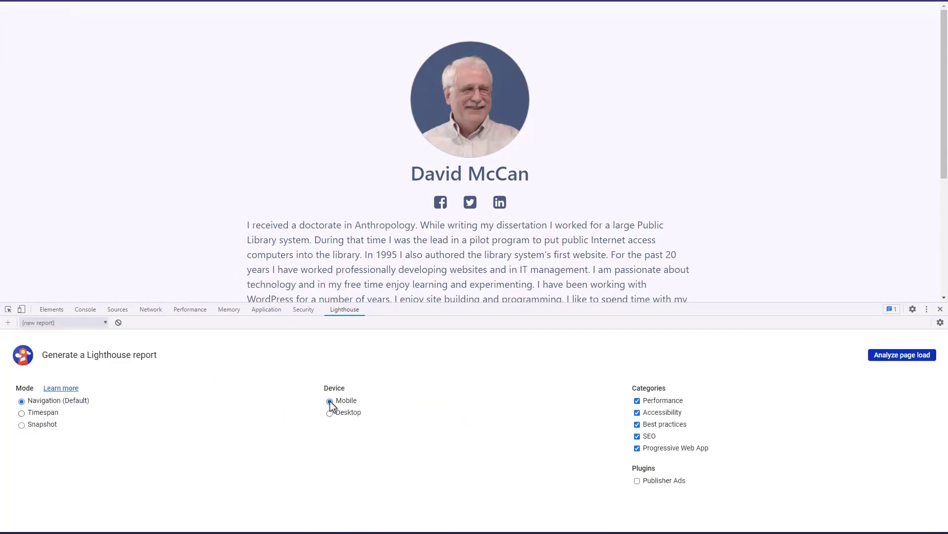
left_click(887, 355)
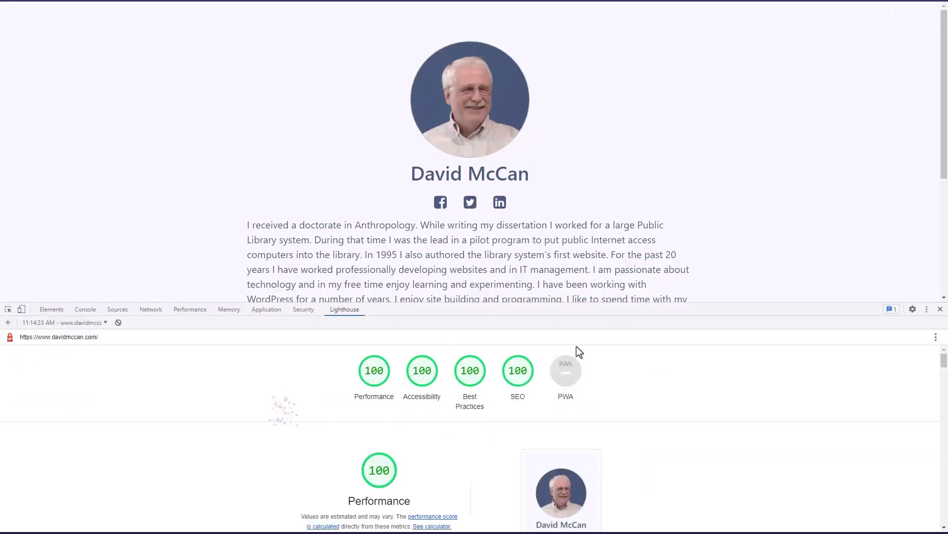
Start a new Lighthouse page-load report of the homepage for the Desktop device.
left_click(105, 323)
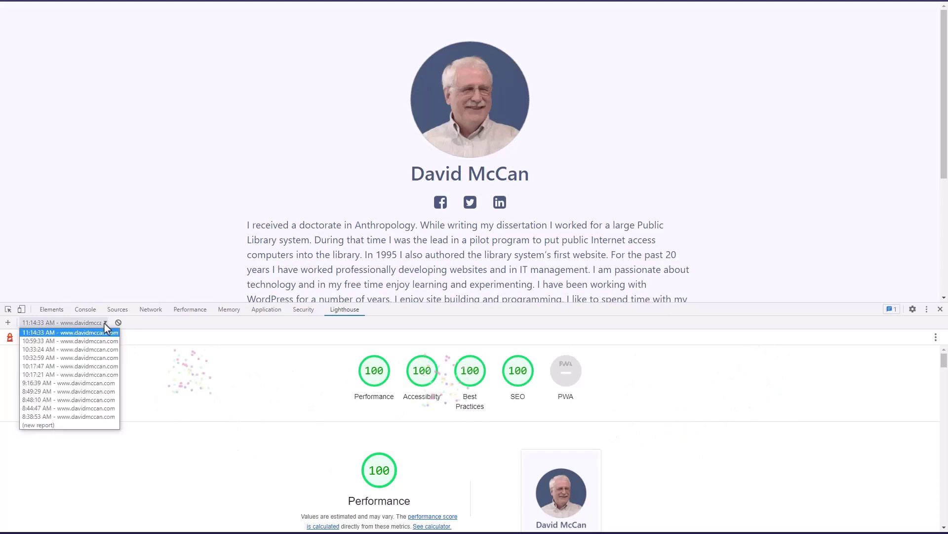
left_click(65, 419)
left_click(330, 413)
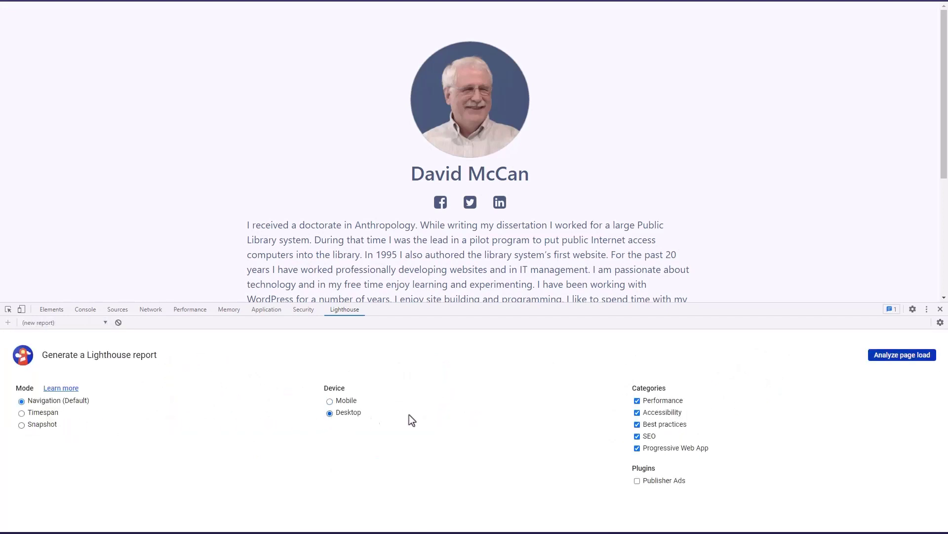
left_click(888, 353)
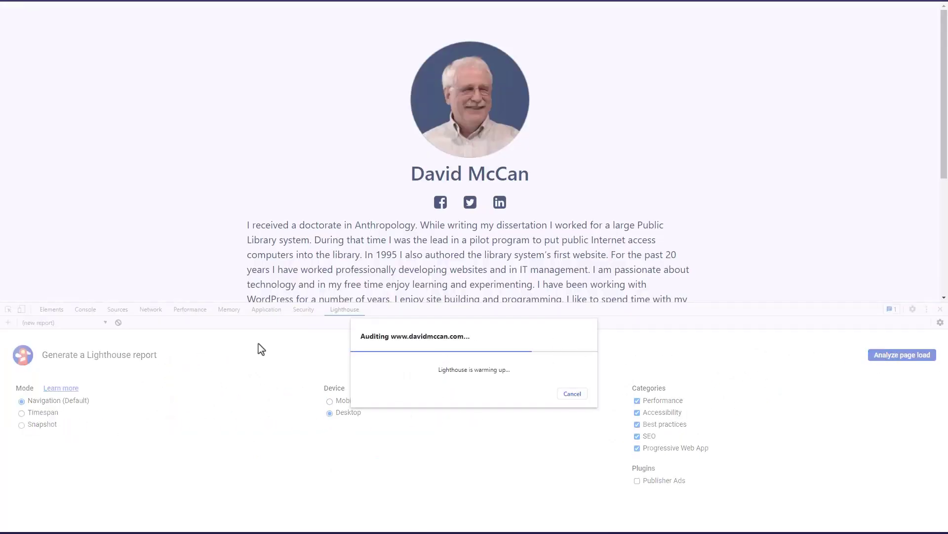